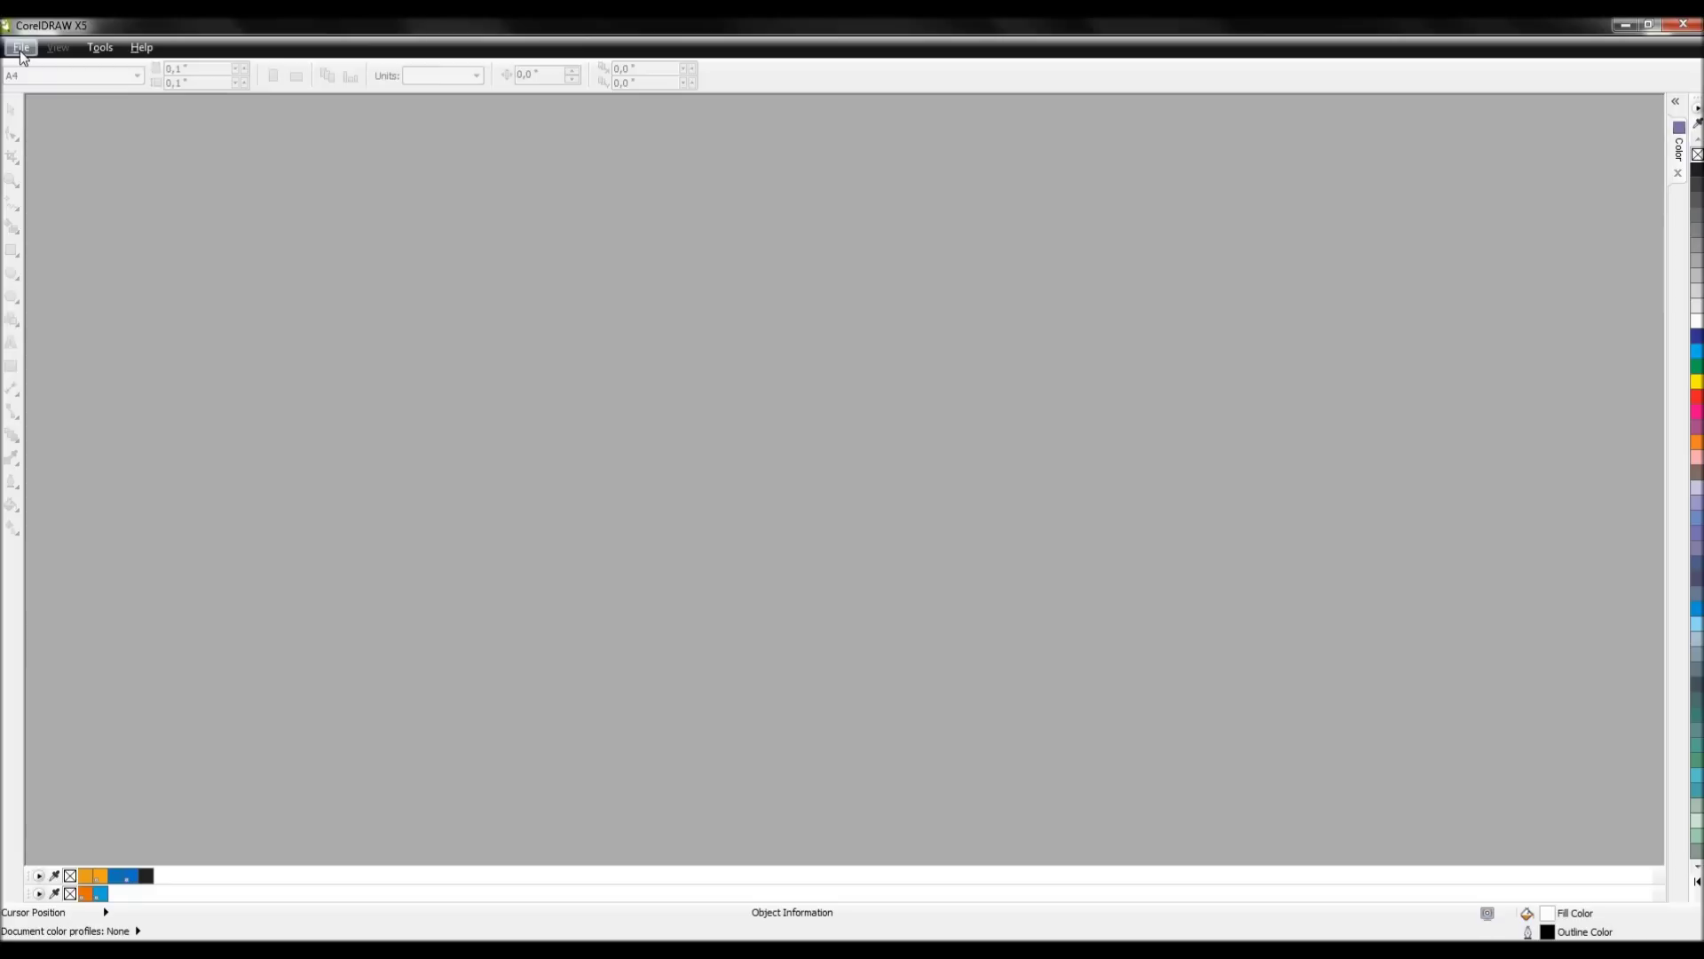
- Create a new A4 document and import pica-pau-original.png from the desktop beside the page
left_click(22, 48)
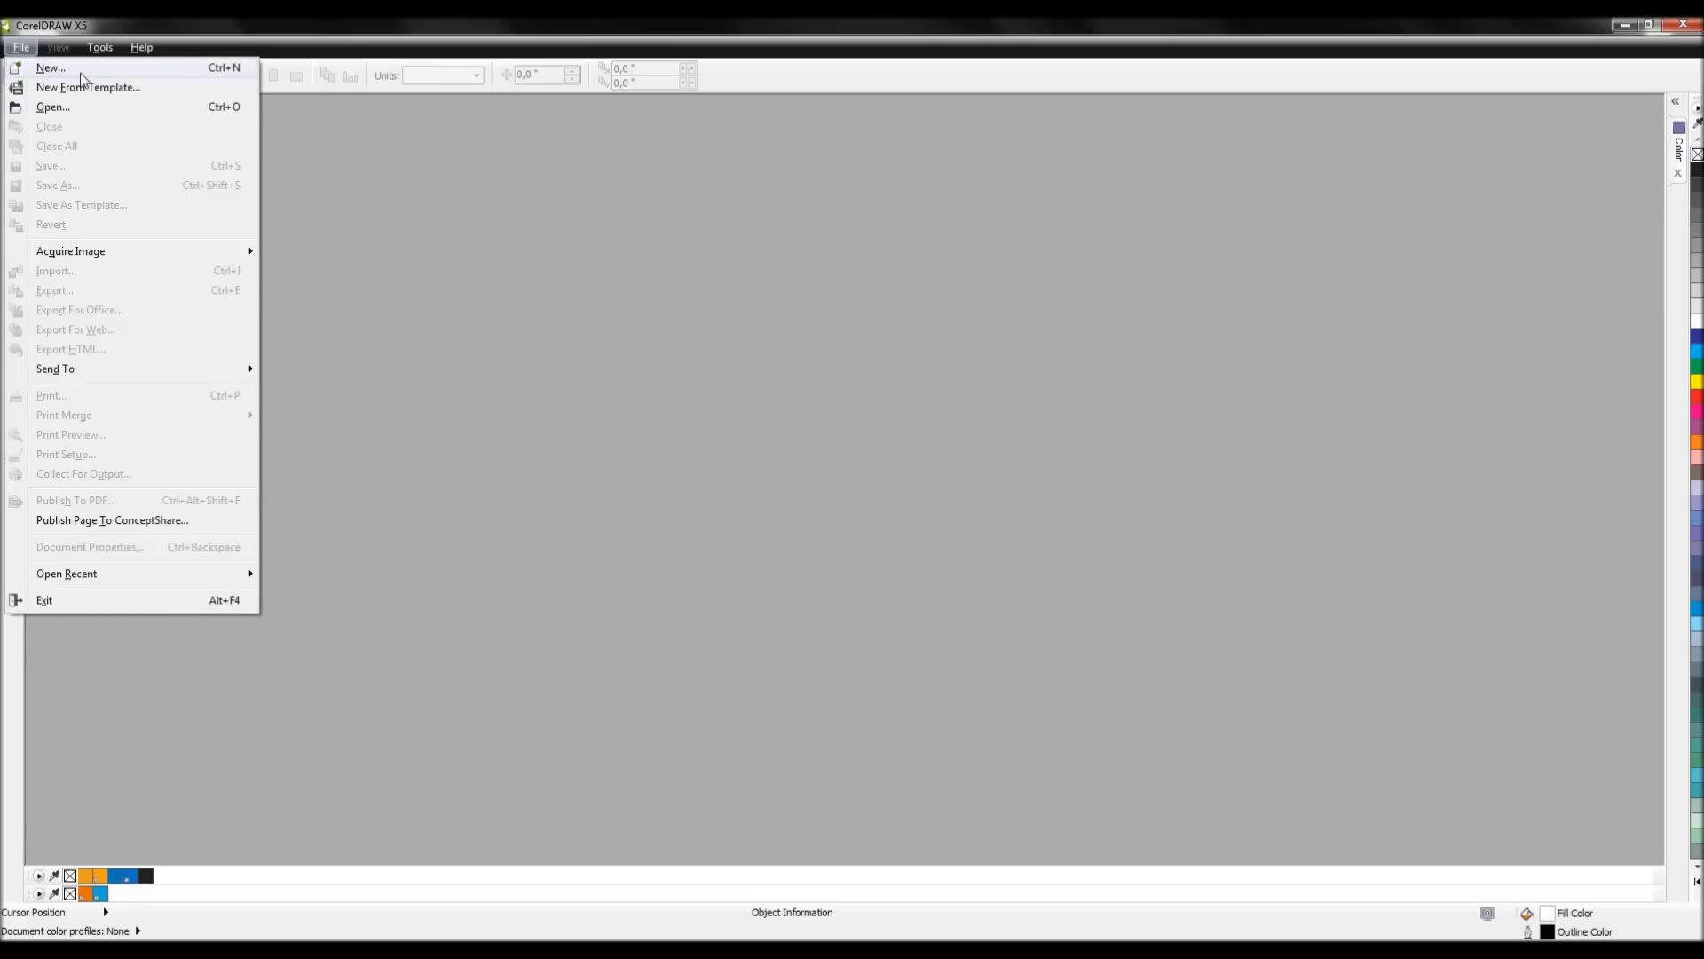
left_click(51, 68)
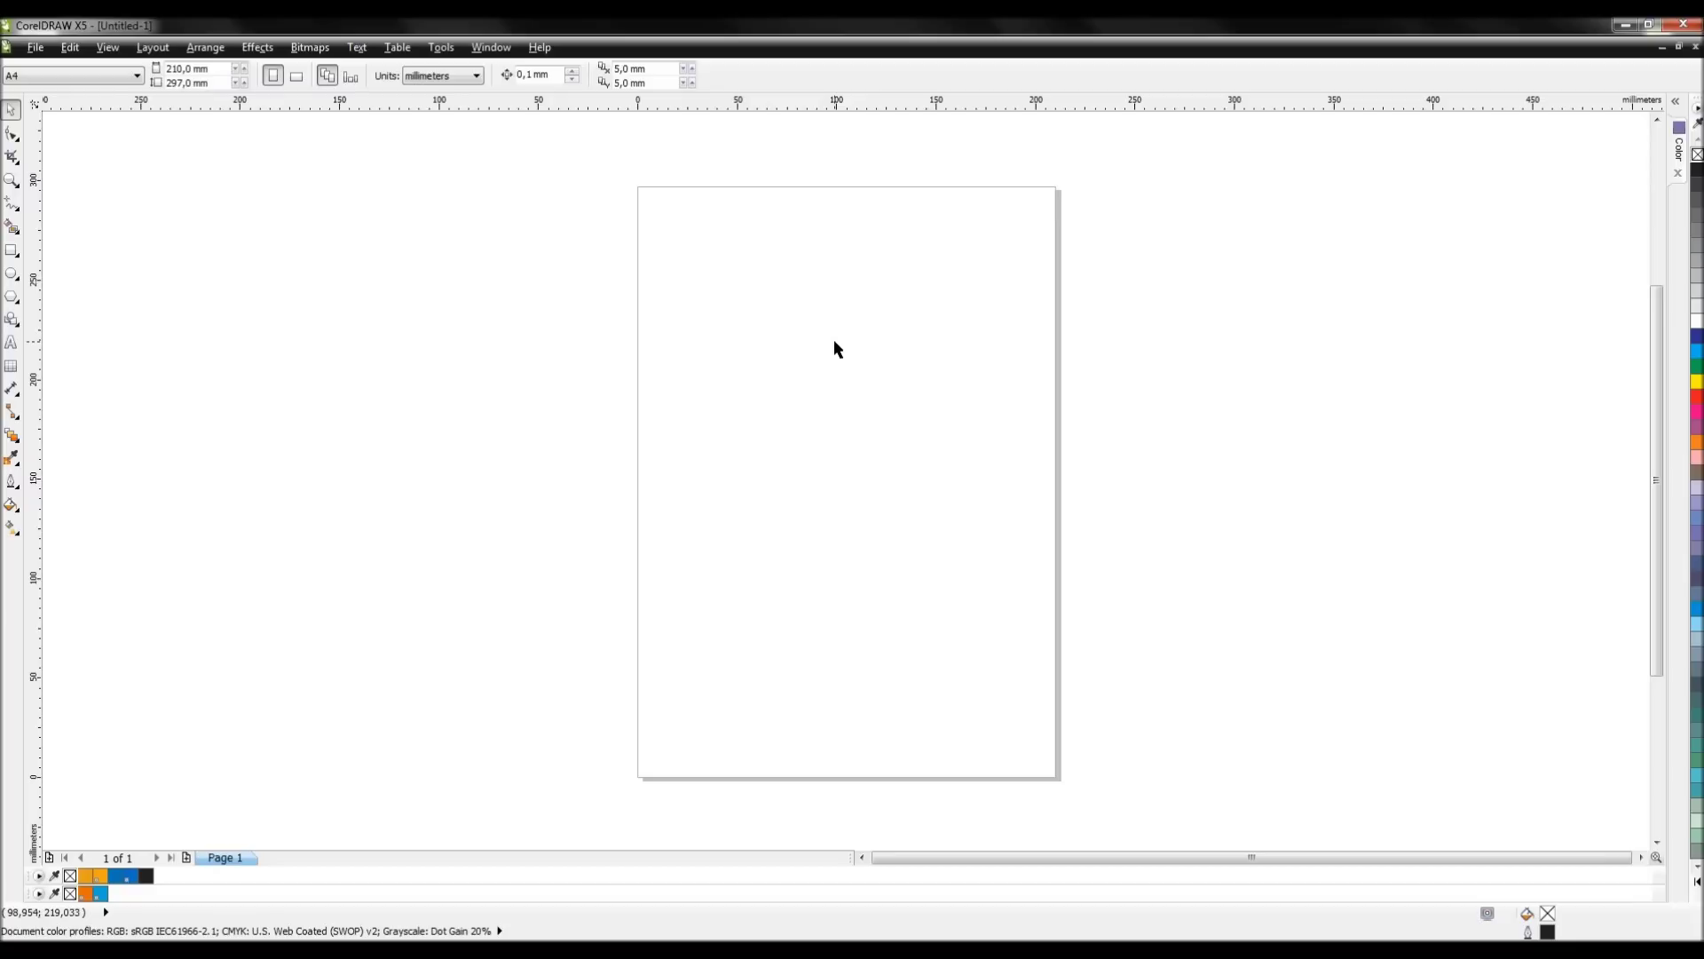
left_click(42, 48)
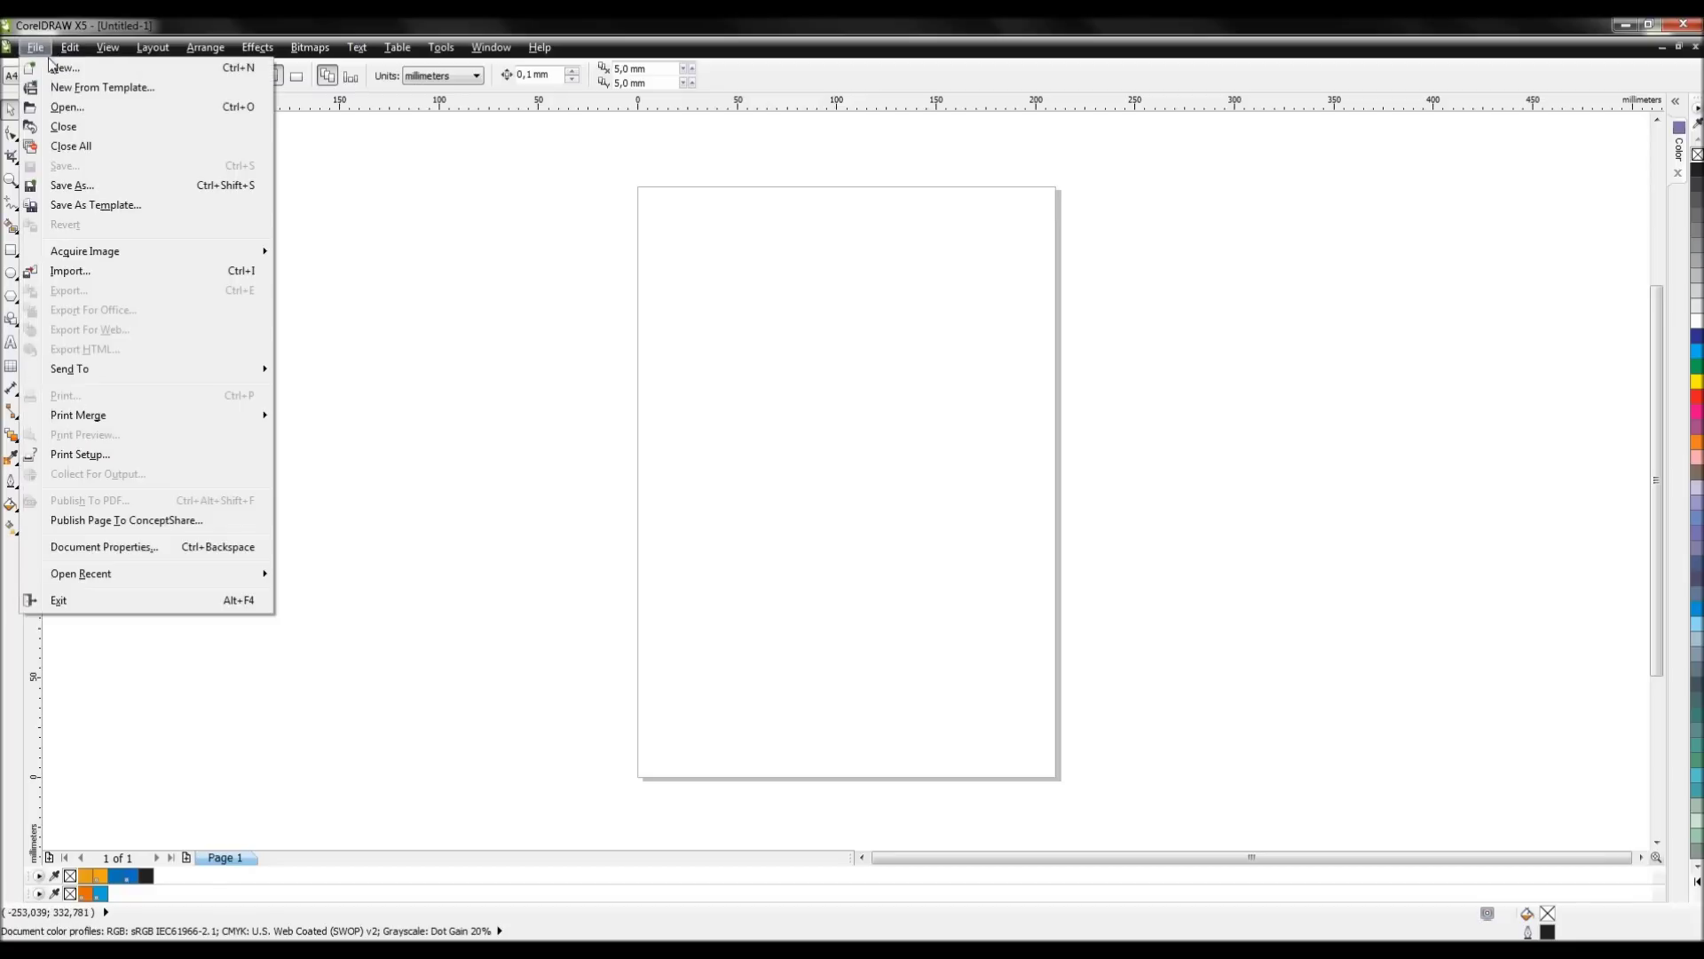
left_click(137, 274)
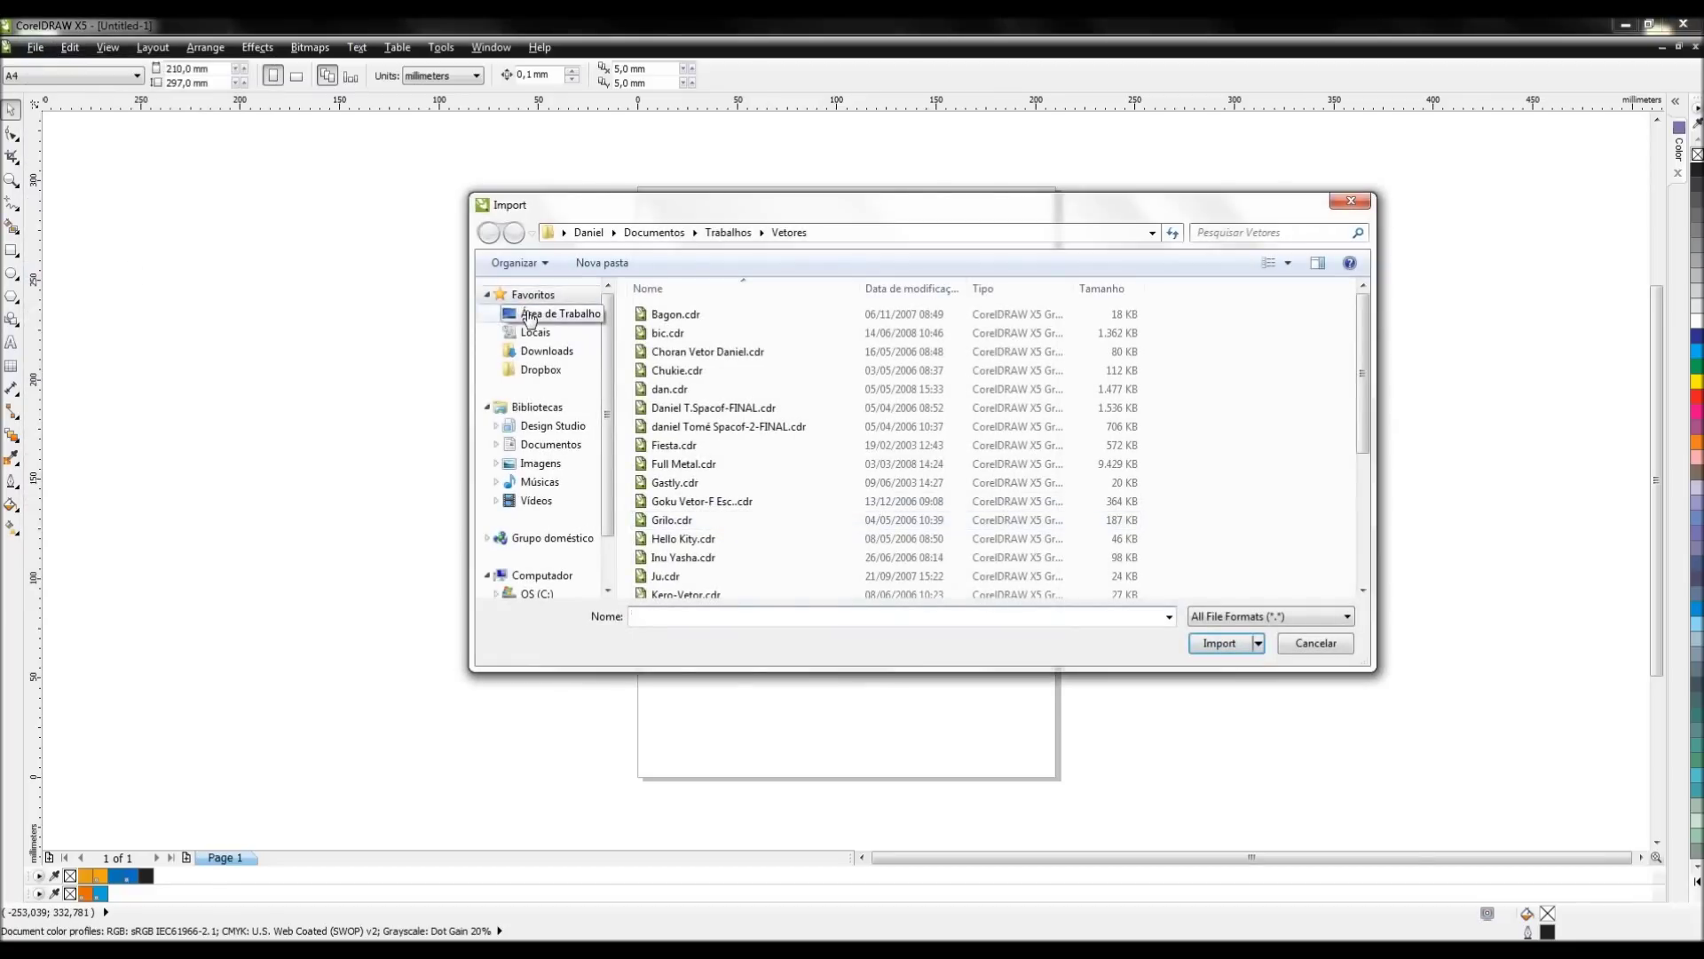
left_click(530, 315)
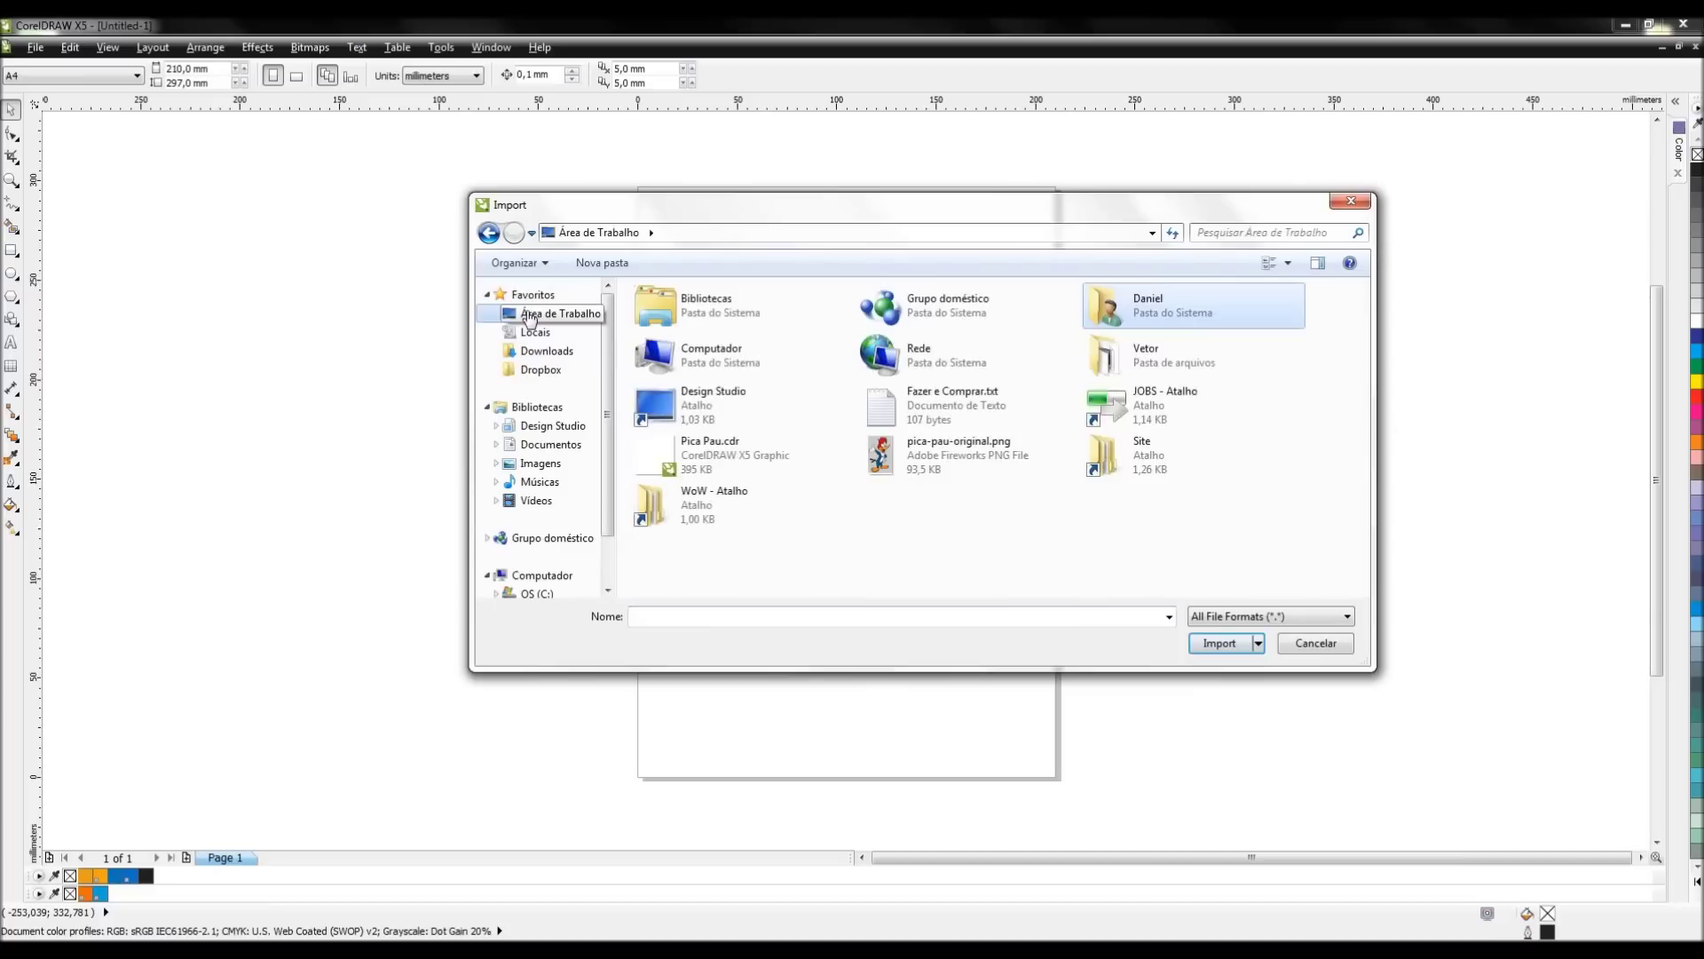
double_click(882, 459)
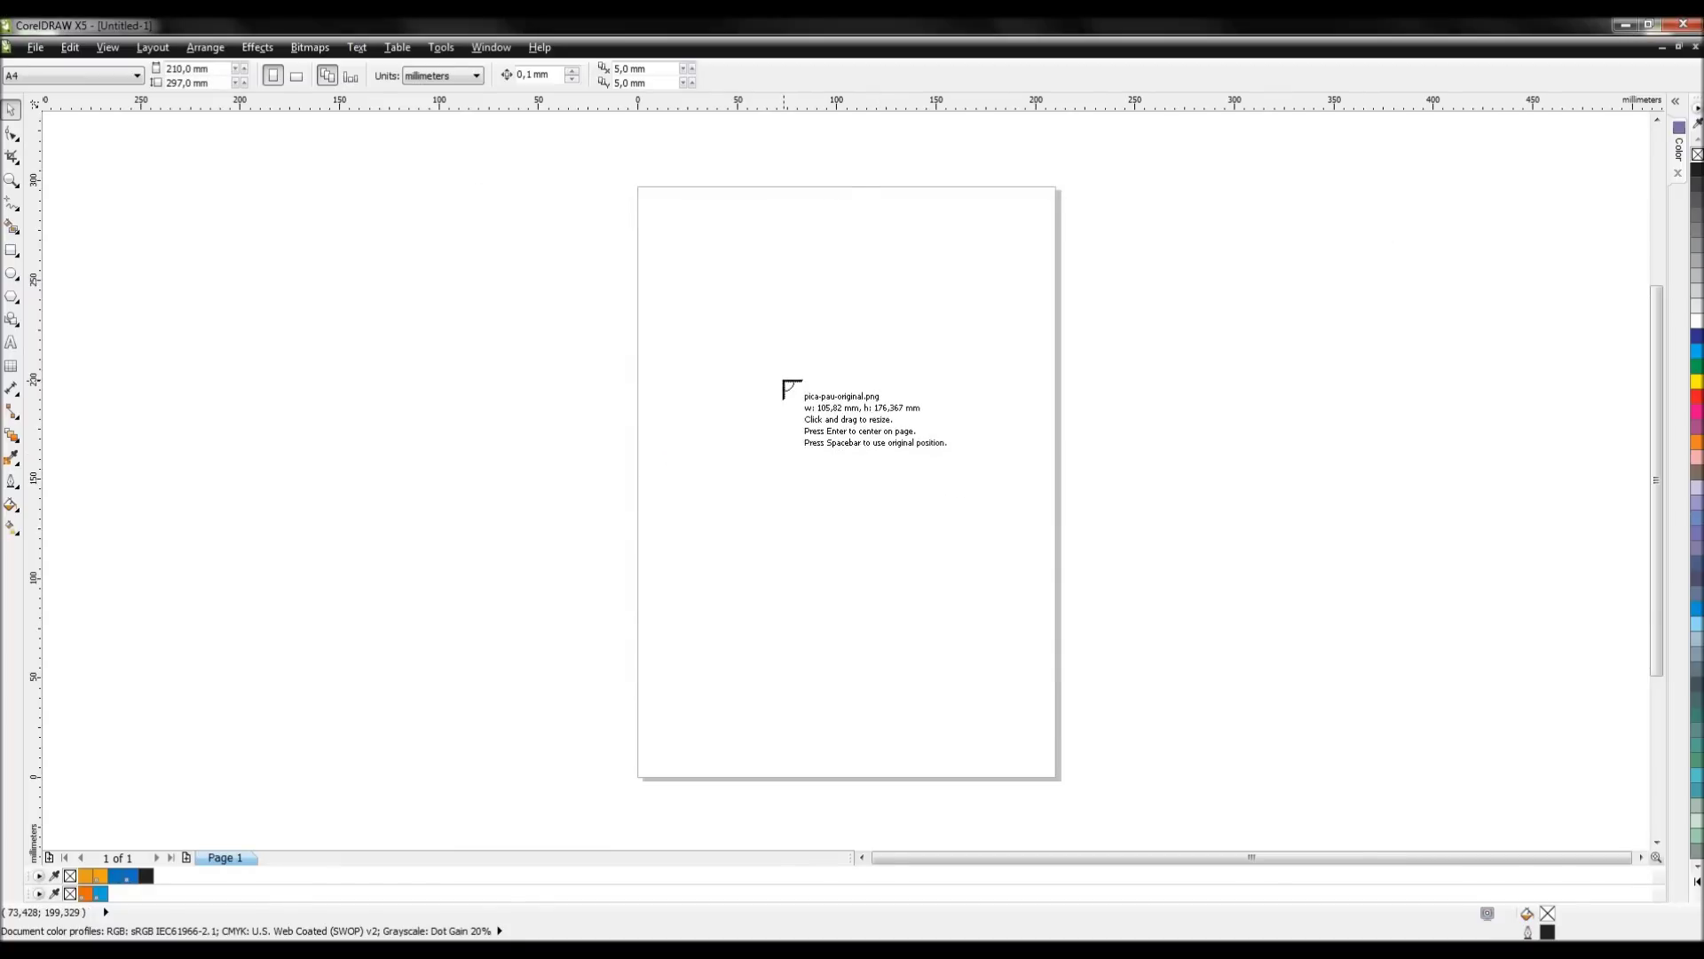
left_click(1134, 270)
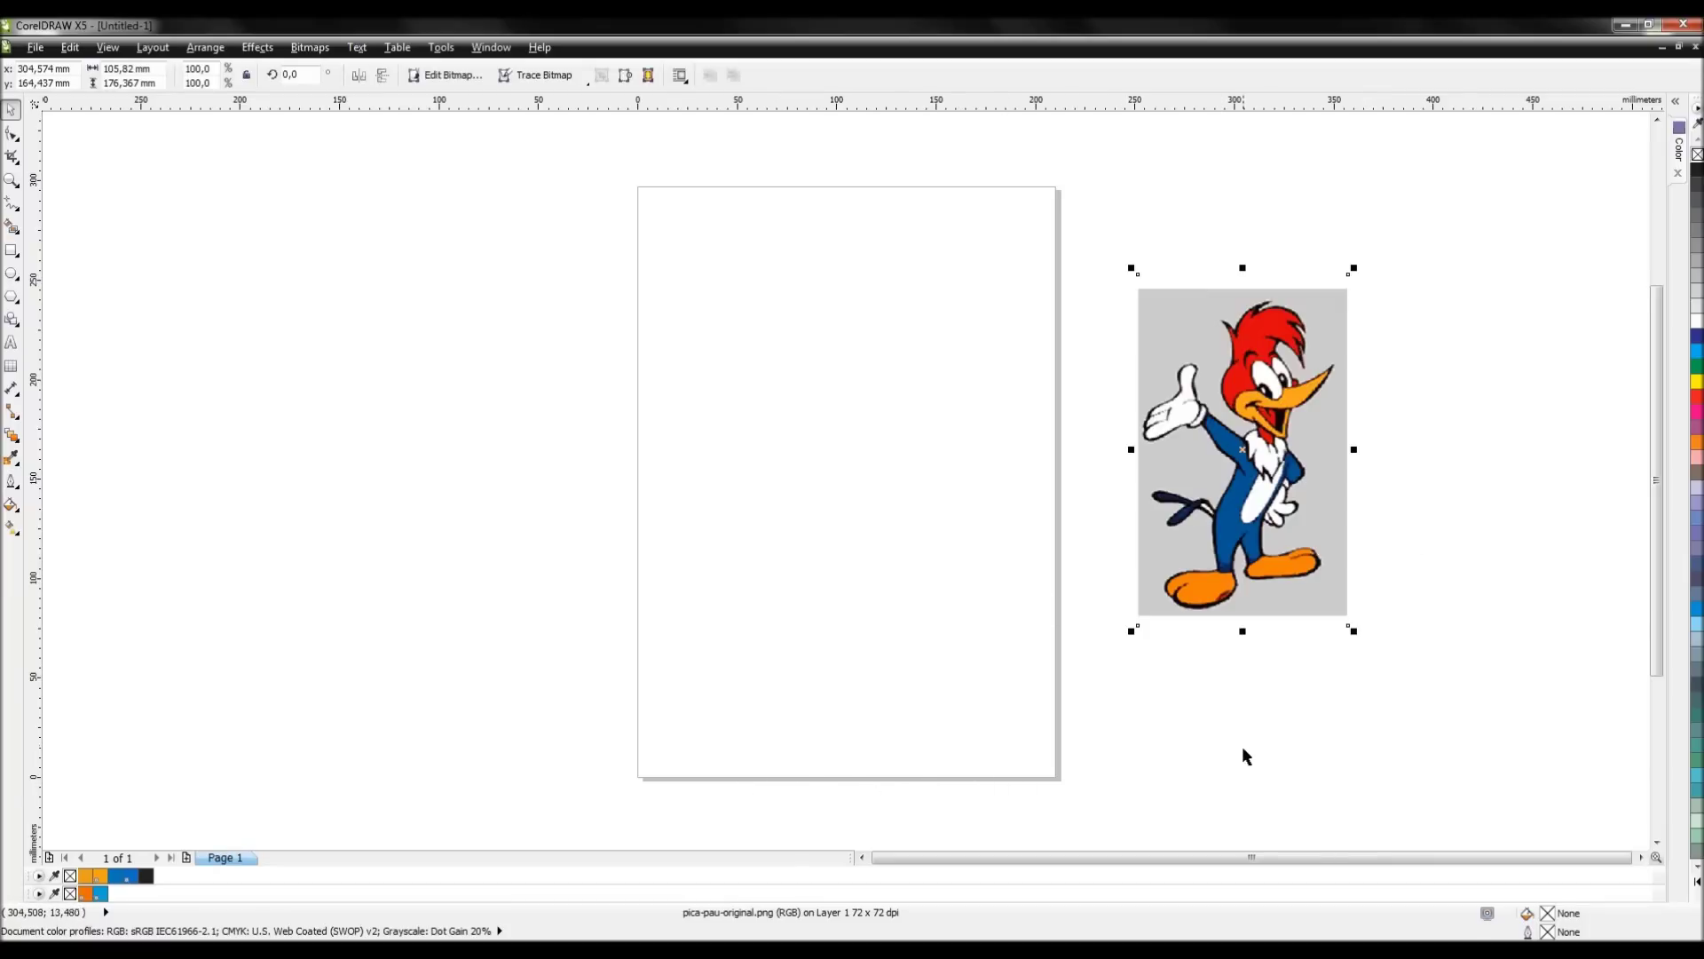
- Center the imported woodpecker bitmap on the page
left_click_drag(1159, 471, 460, 563)
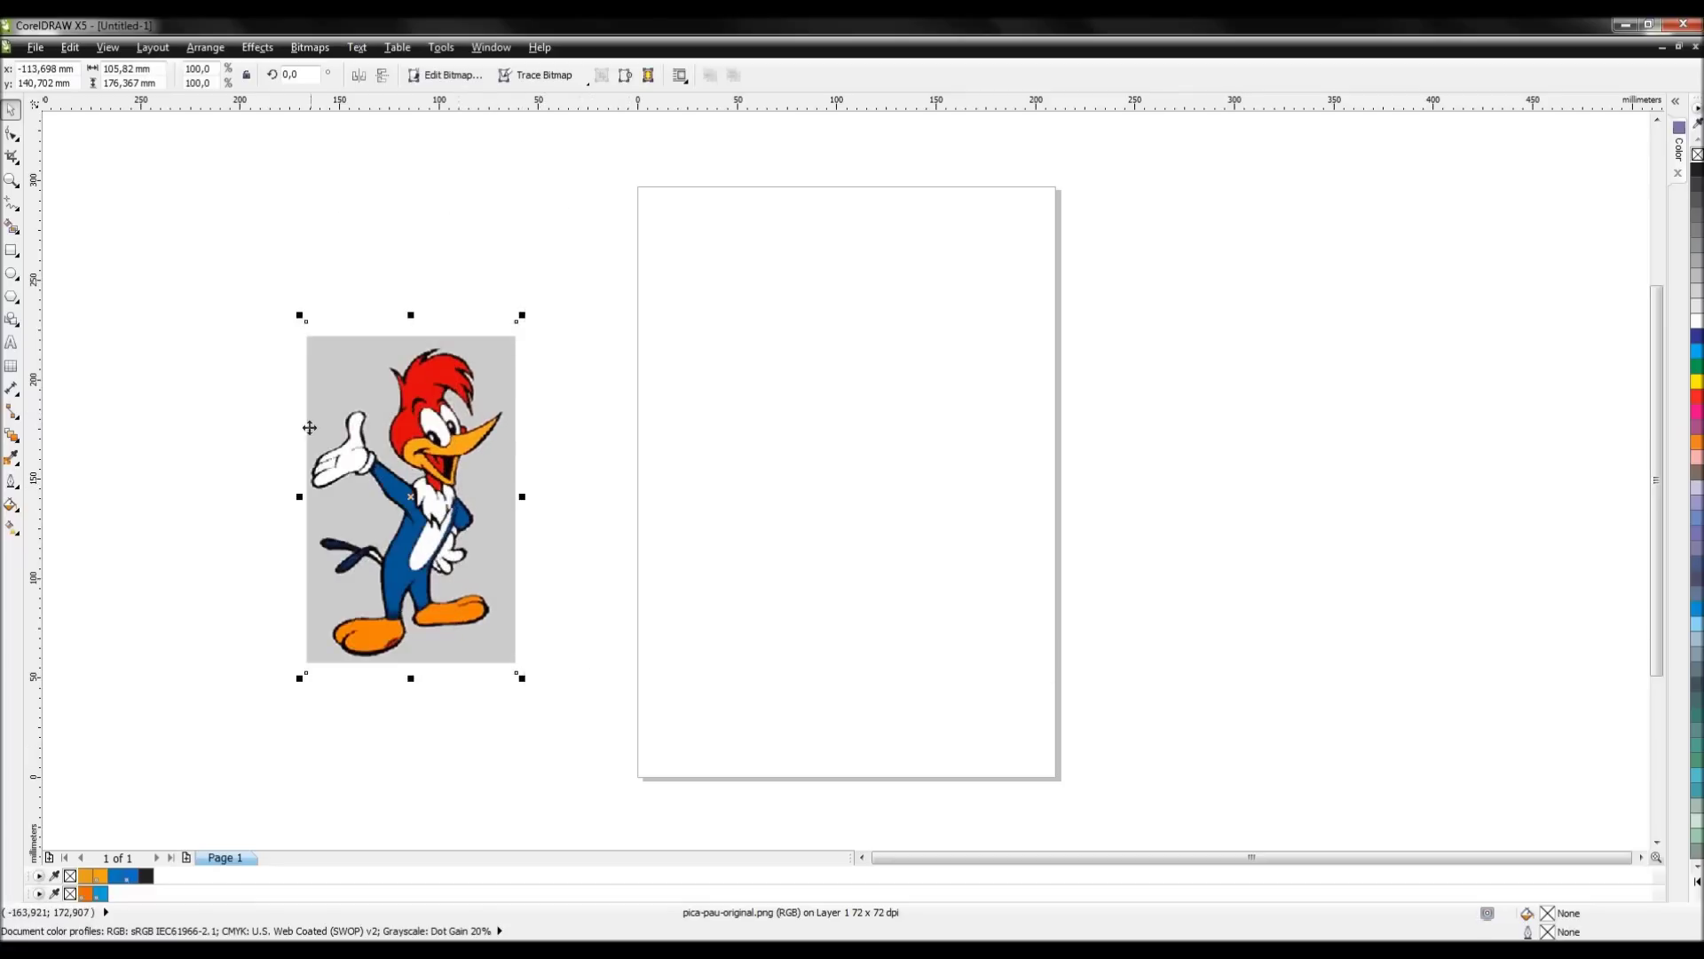
key("p")
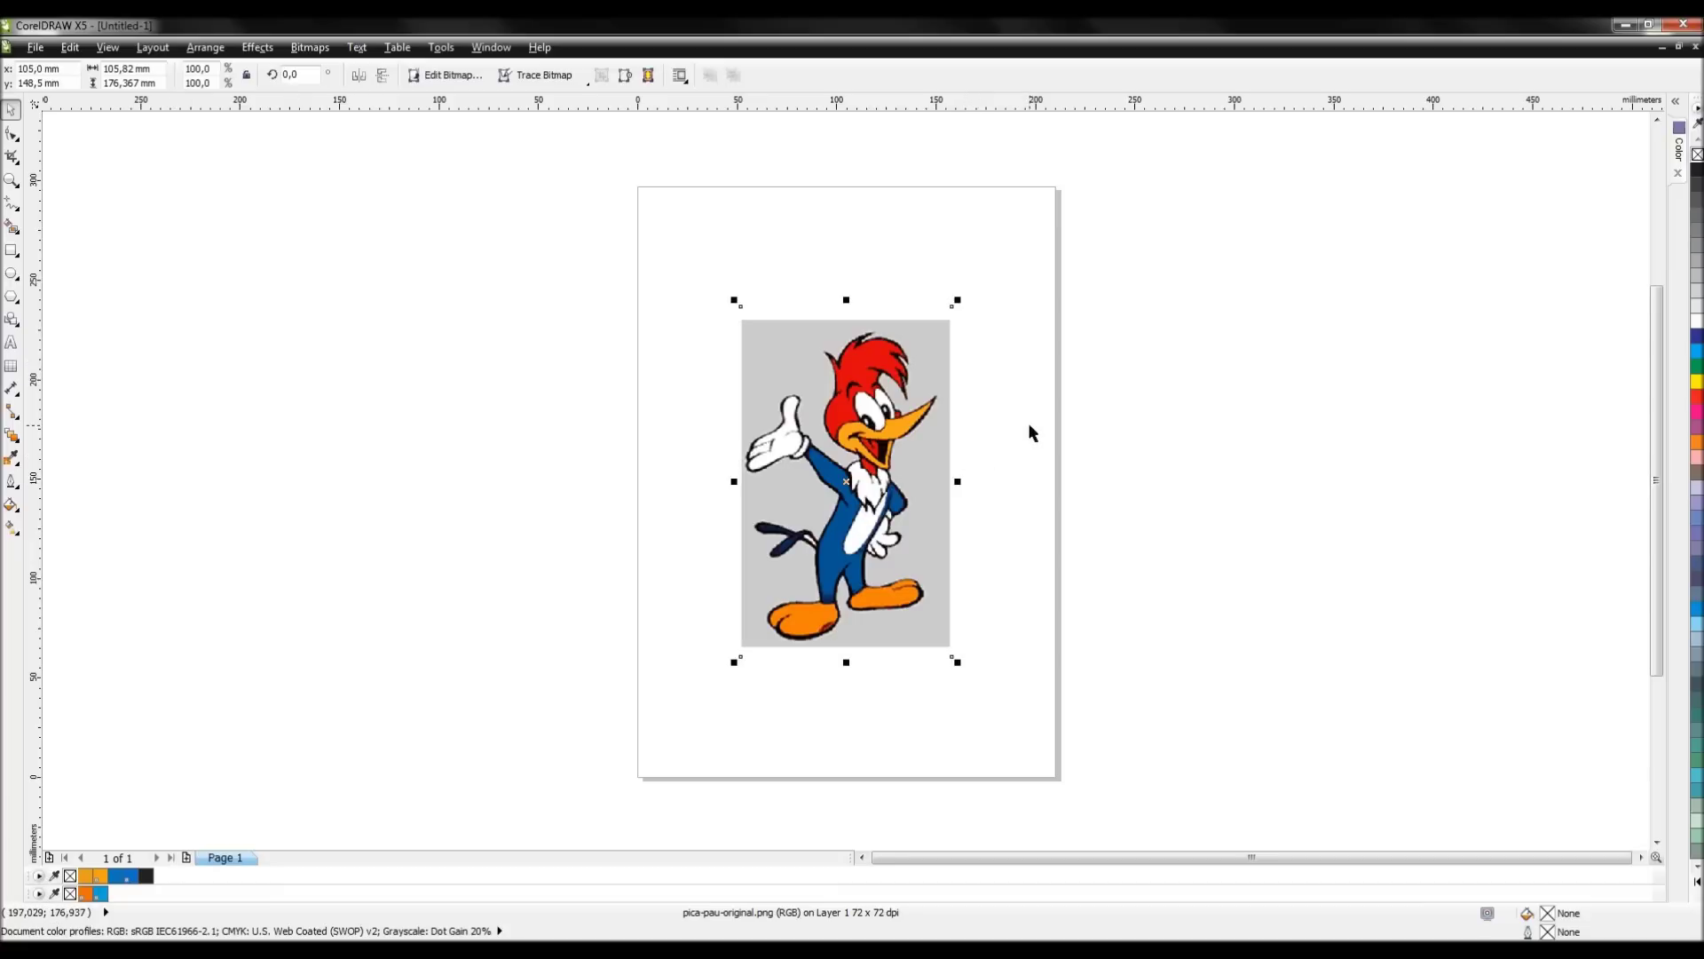
scroll(846, 480, "up", 2)
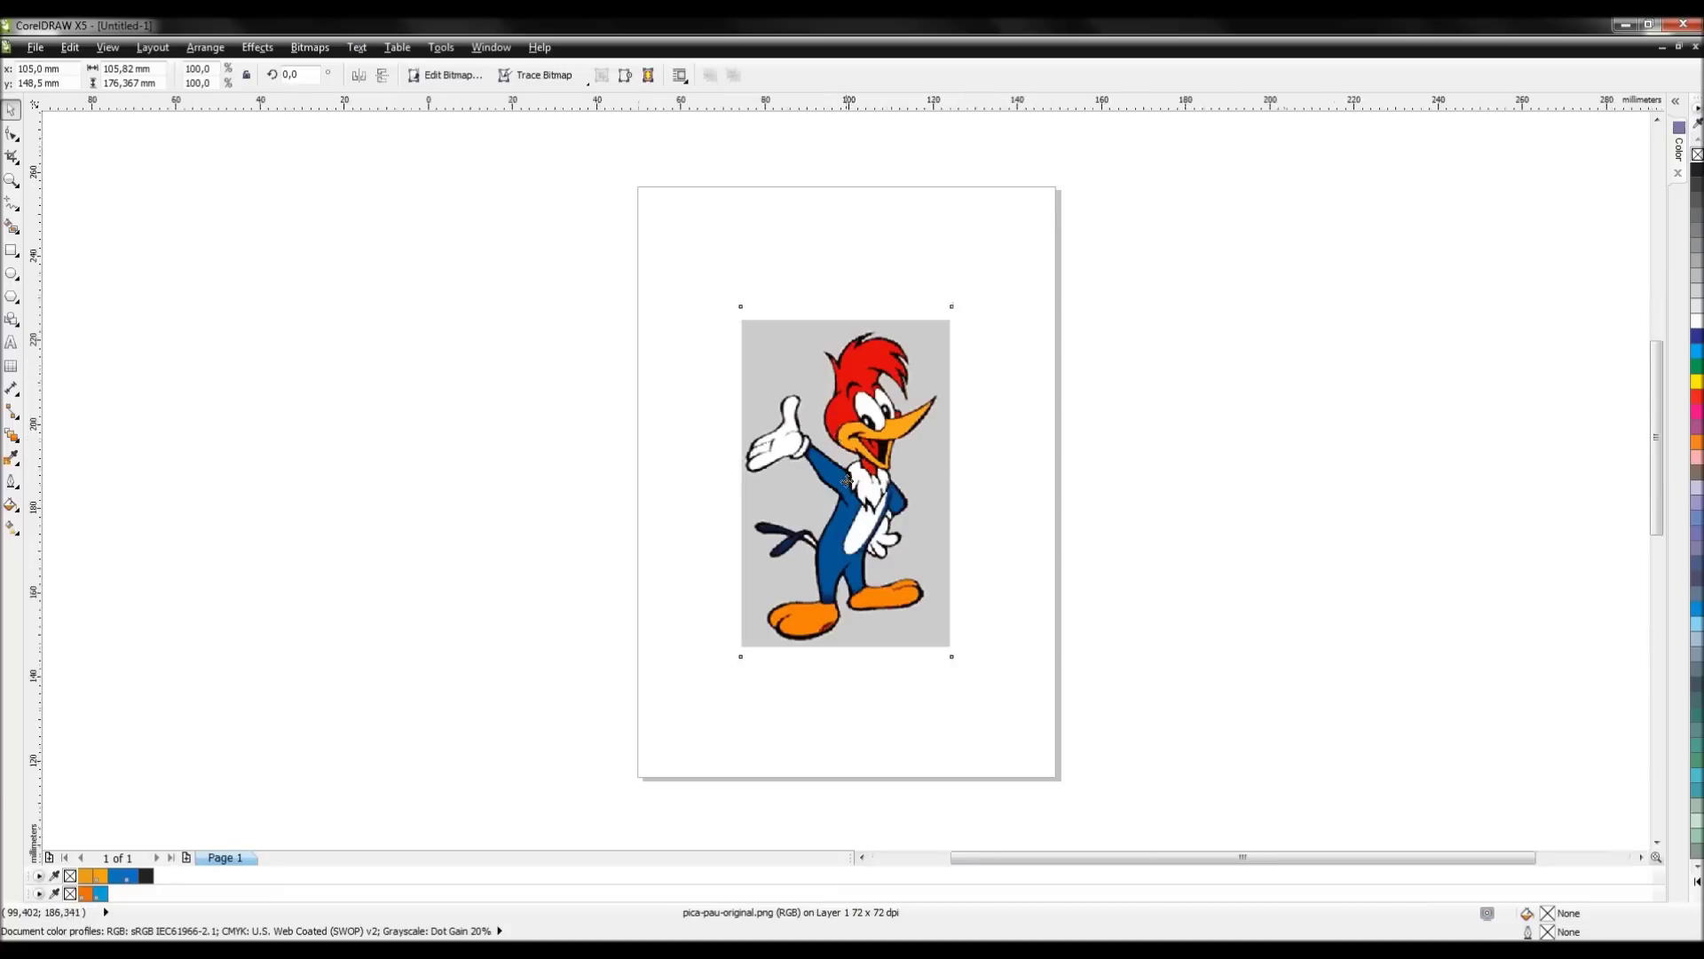
scroll(846, 480, "up", 2)
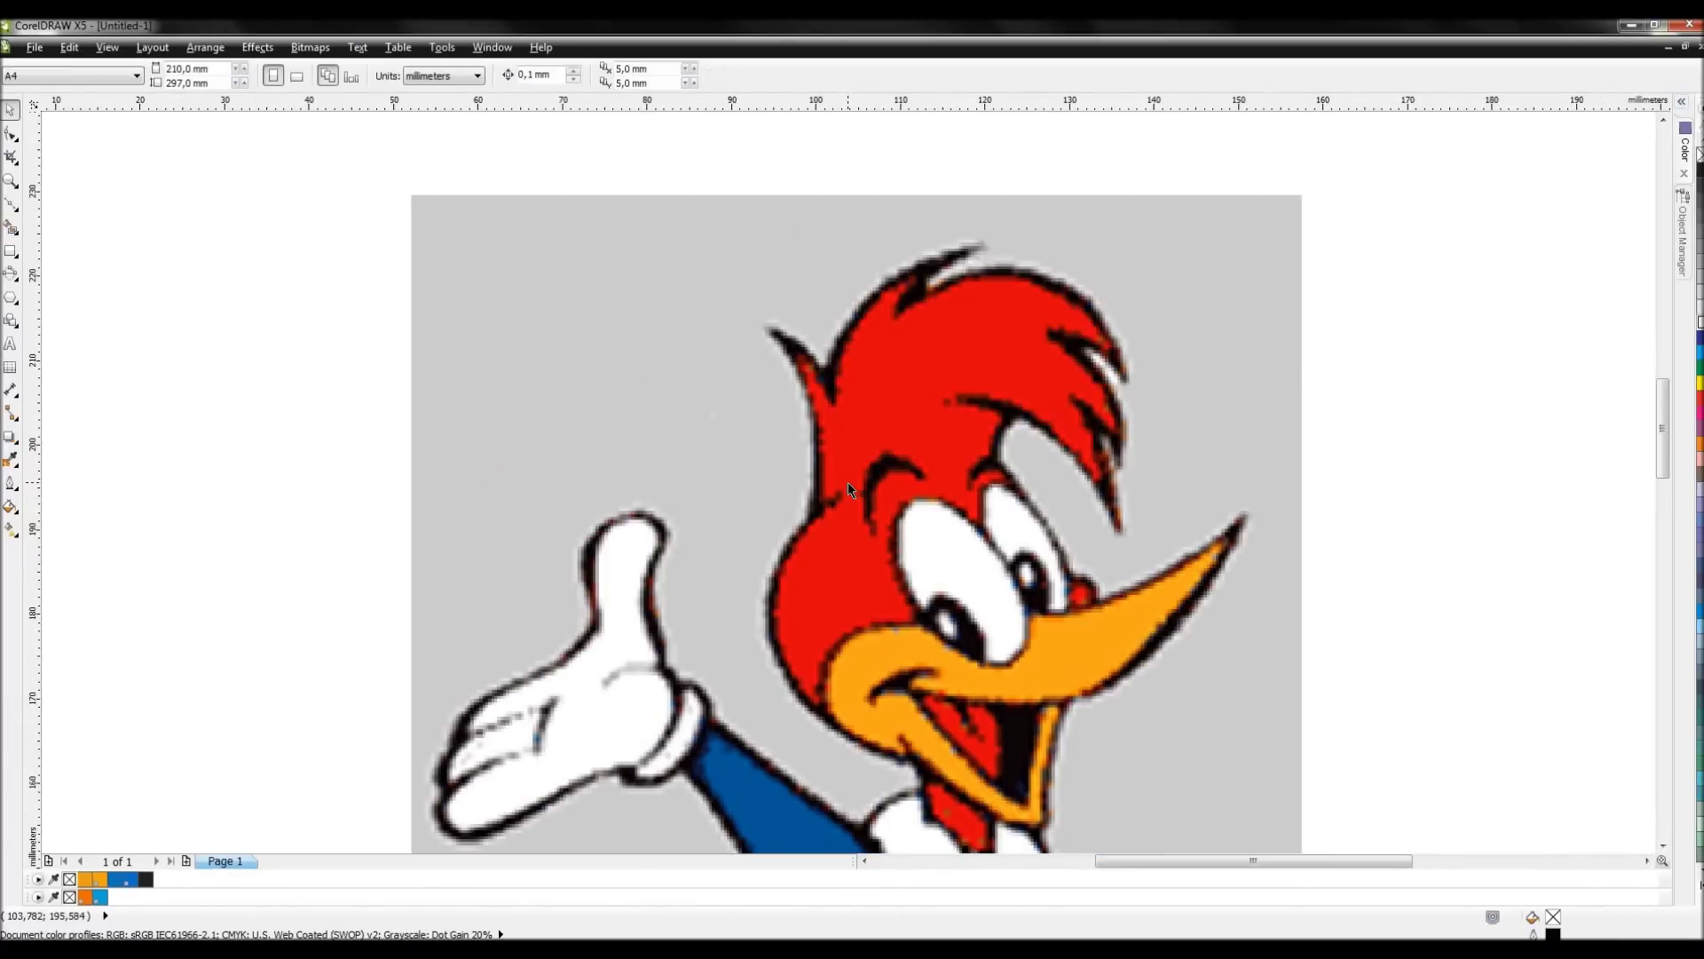
scroll(848, 482, "down", 5)
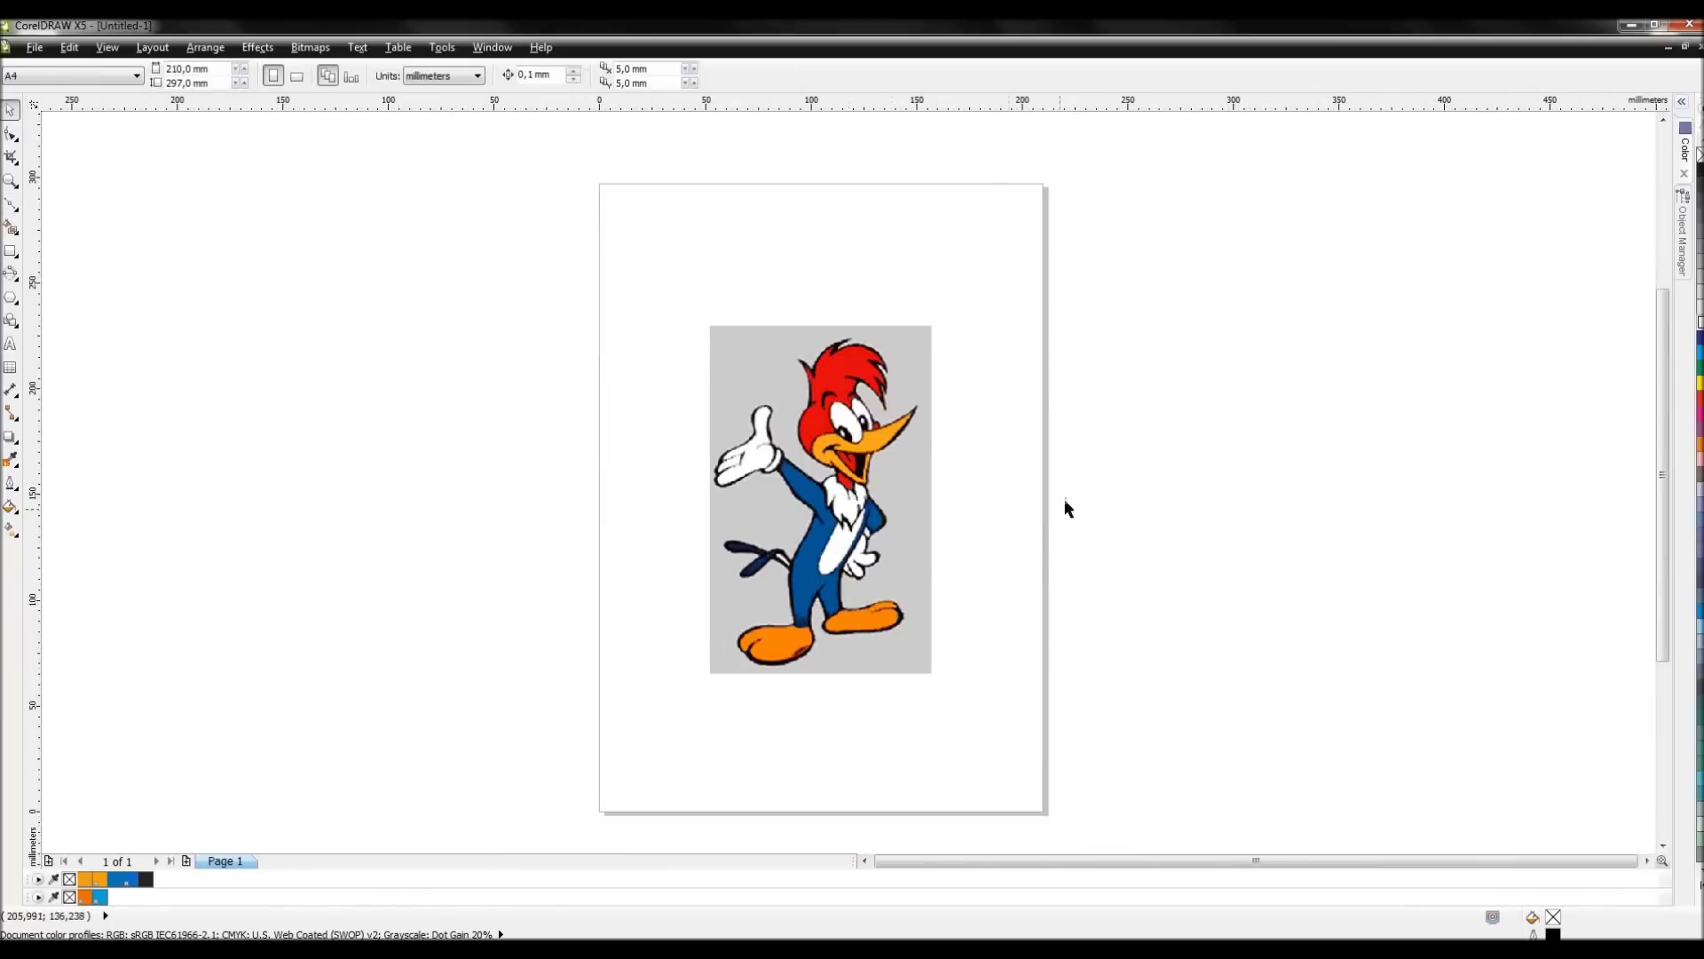
- Lock the woodpecker bitmap so it cannot be moved
left_click(833, 497)
right_click(790, 435)
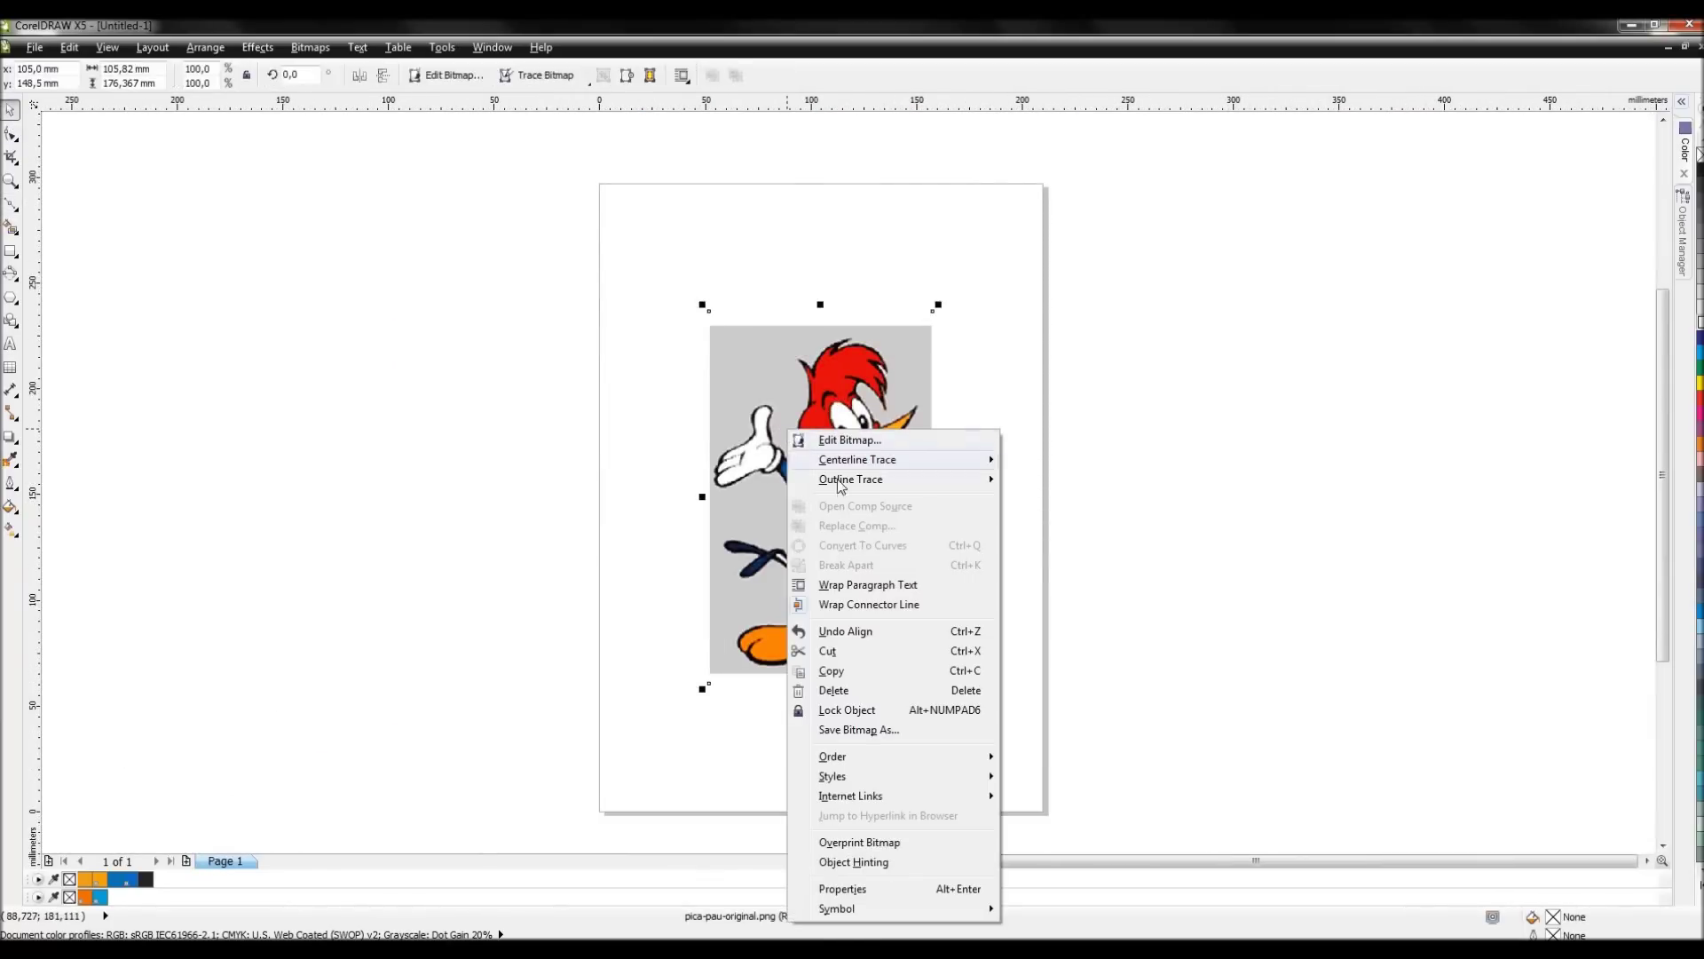
left_click(891, 710)
left_click(1040, 429)
left_click_drag(834, 432, 915, 507)
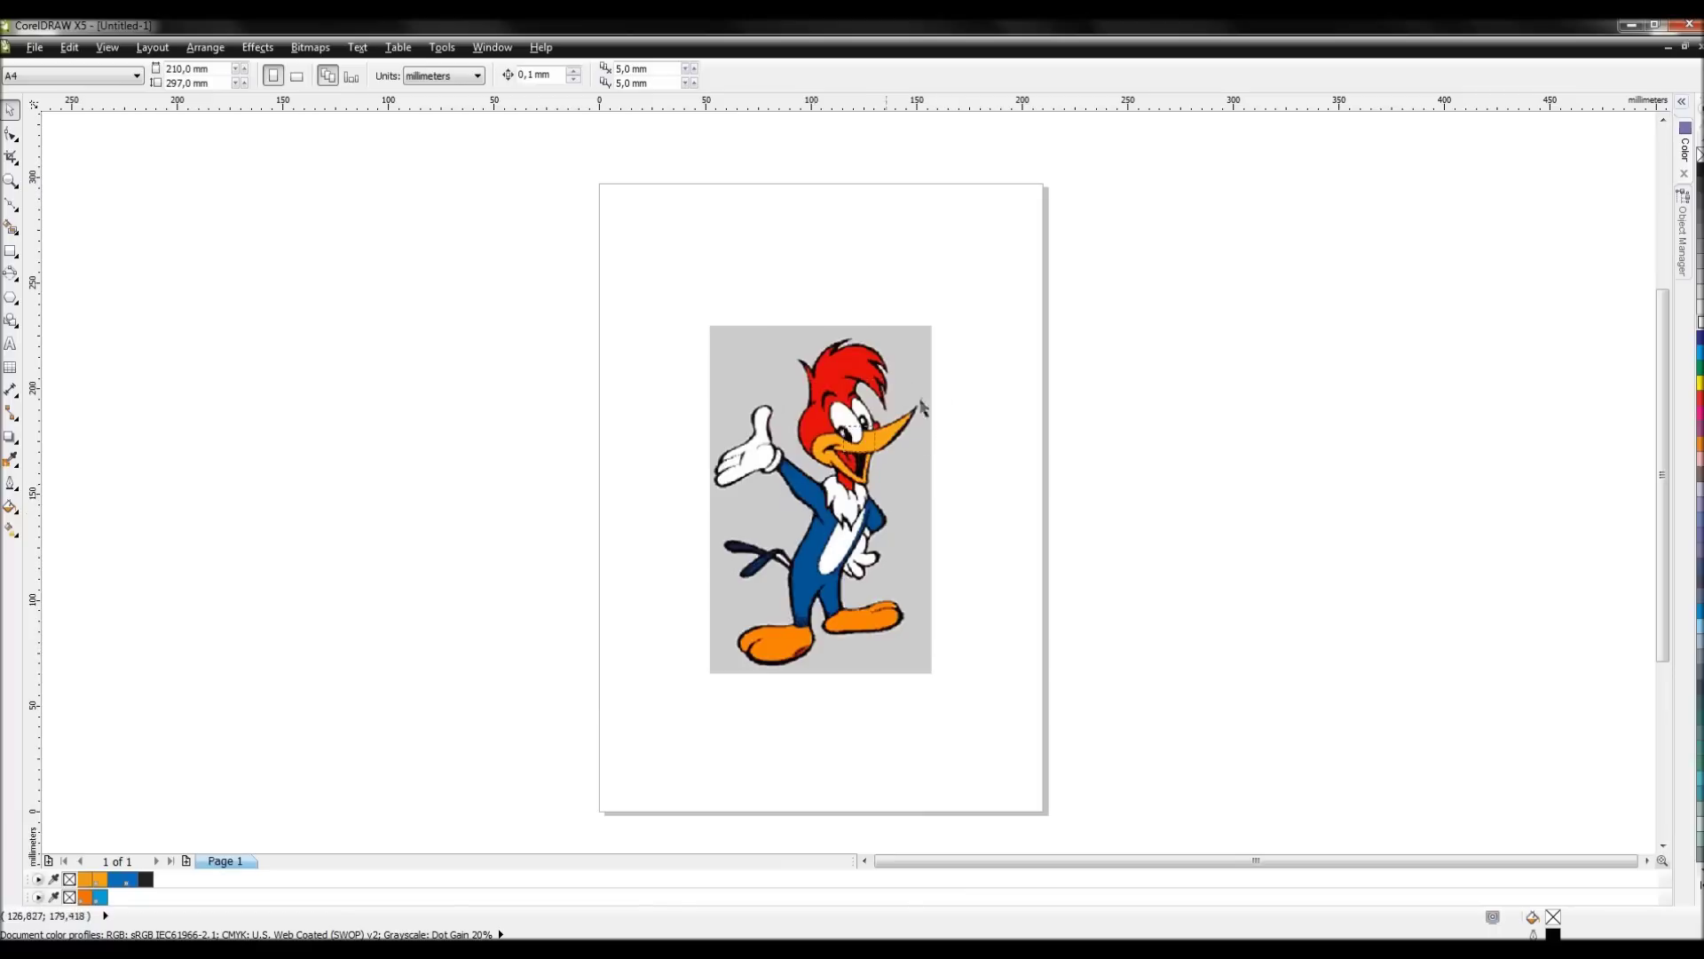
scroll(857, 380, "up", 2)
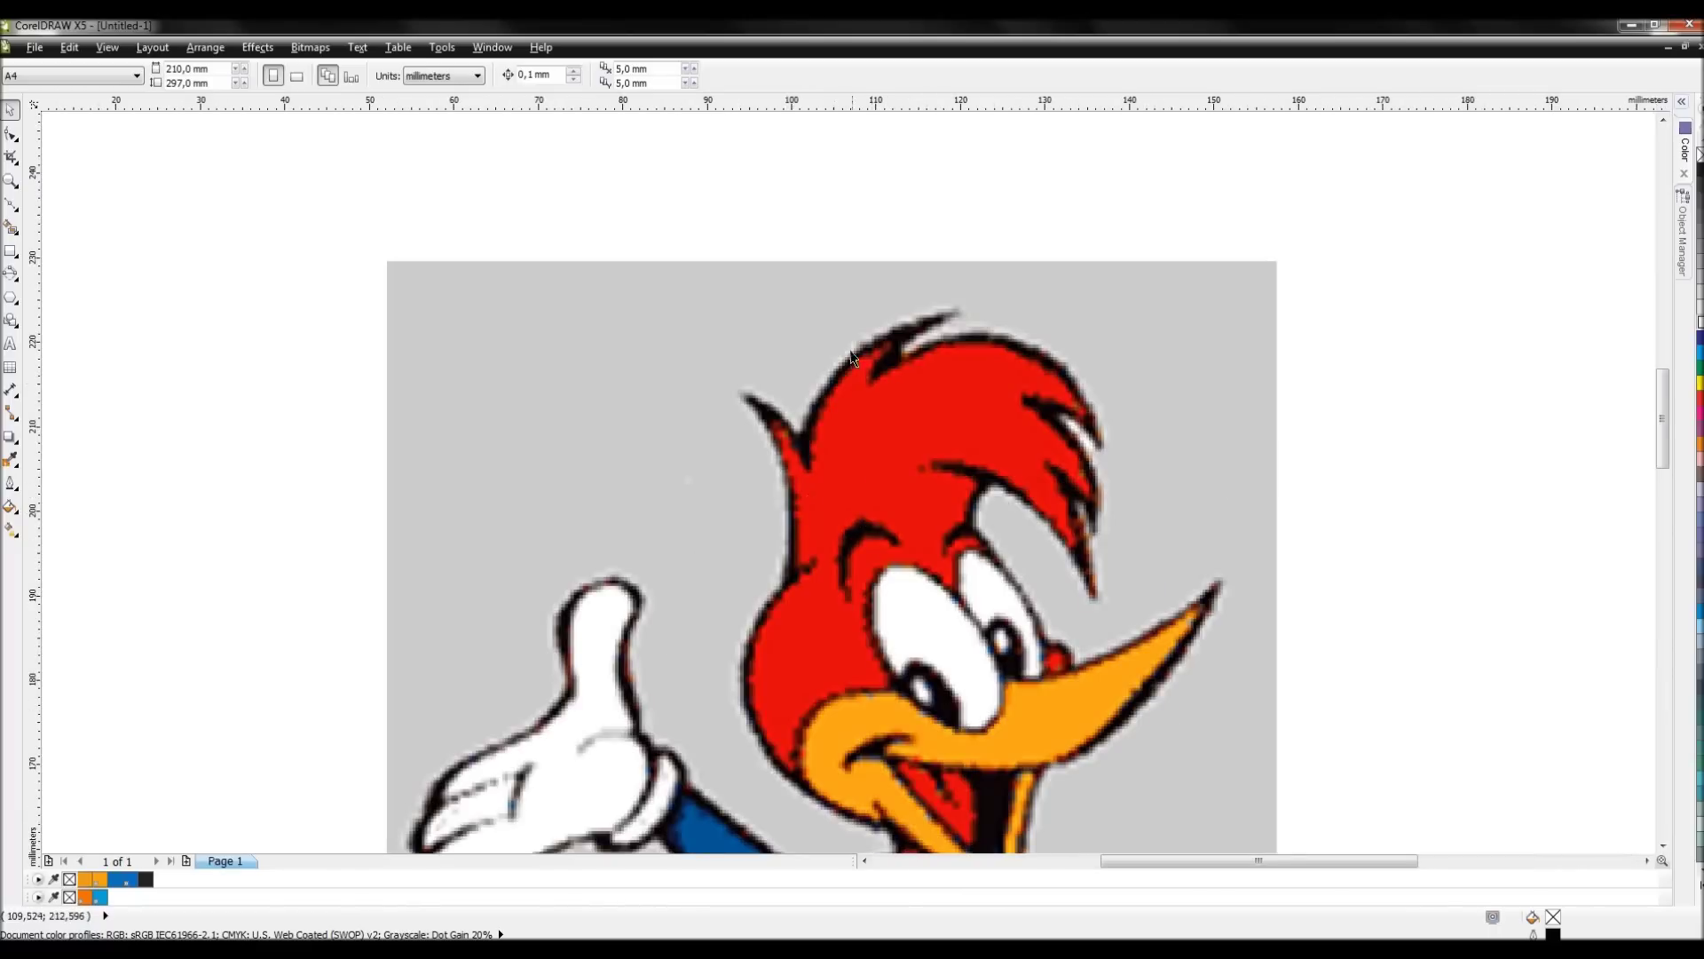
scroll(1120, 494, "down", 2)
scroll(849, 482, "up", 2)
scroll(849, 482, "down", 2)
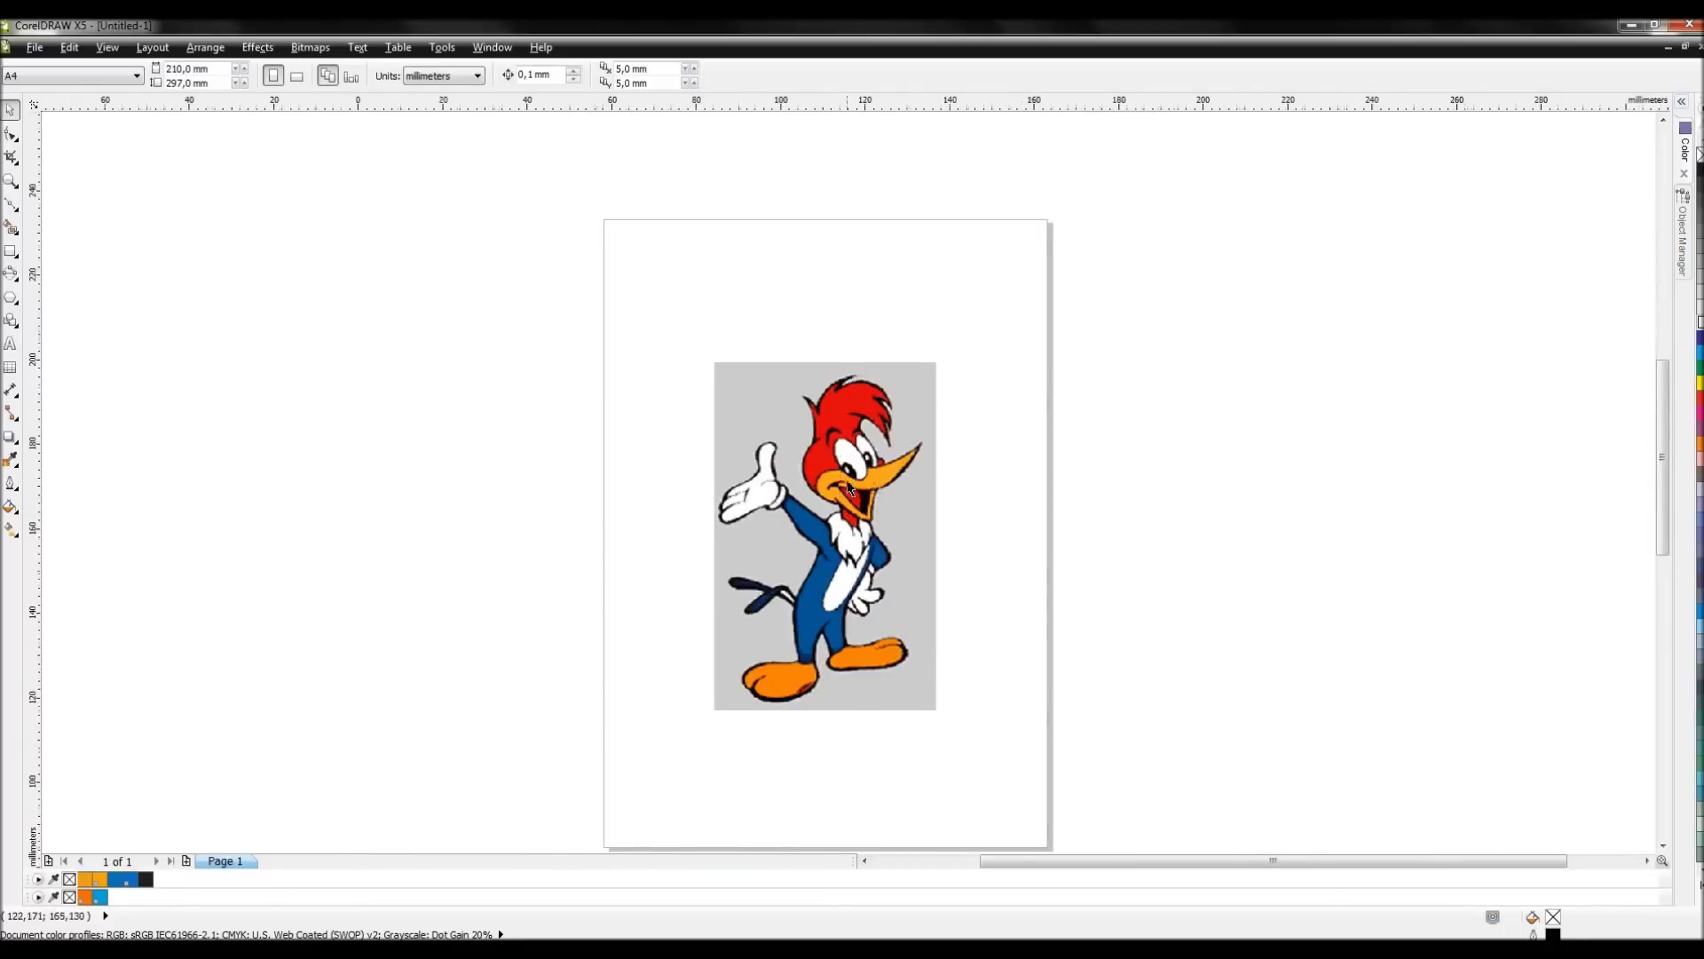
scroll(850, 488, "up", 1)
scroll(850, 487, "up", 1)
scroll(850, 486, "down", 2)
scroll(848, 483, "up", 2)
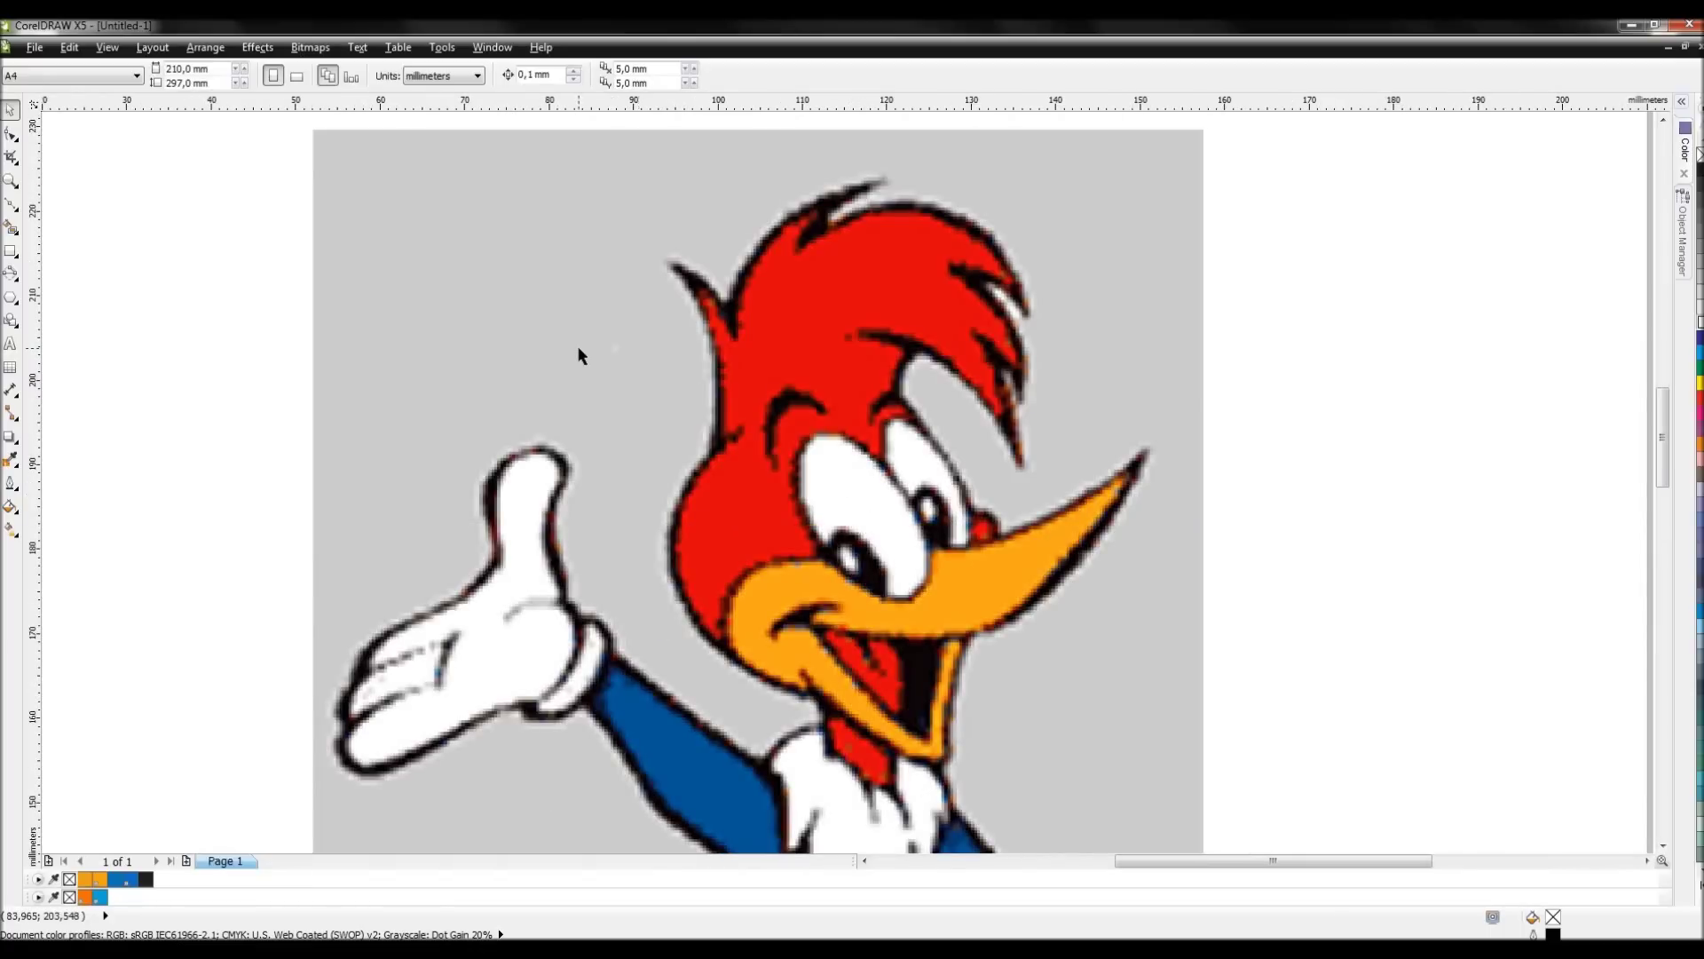
- Switch the document display to Wireframe mode
left_click(108, 48)
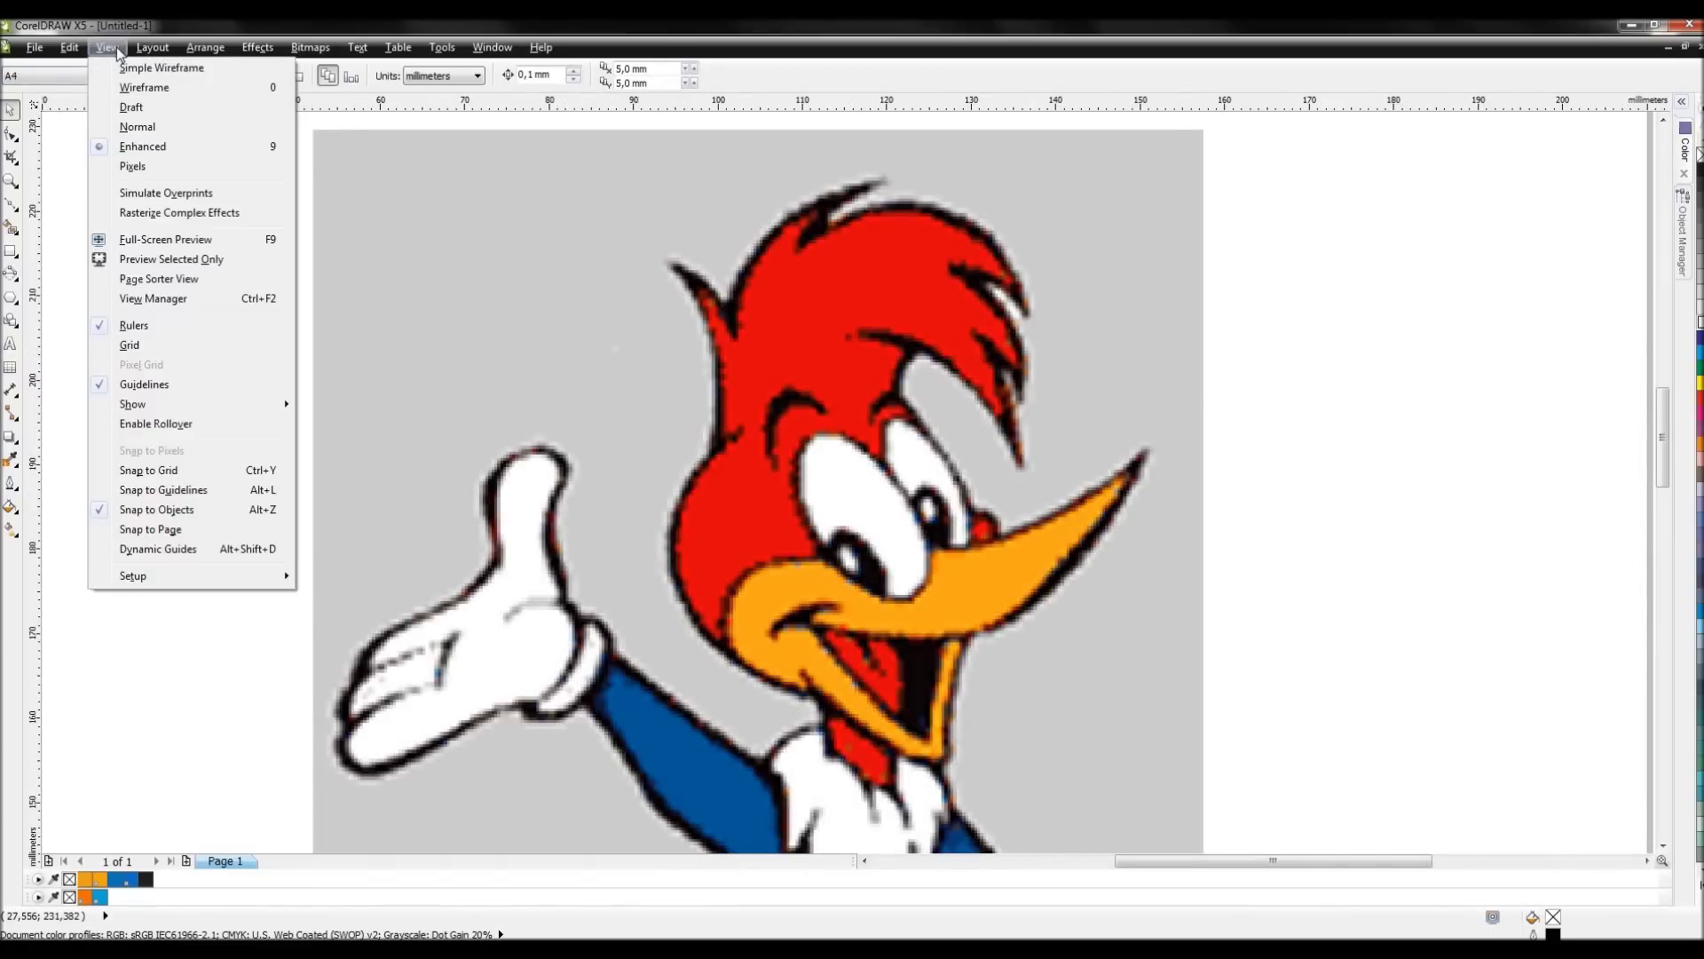
left_click(145, 88)
scroll(857, 462, "down", 1)
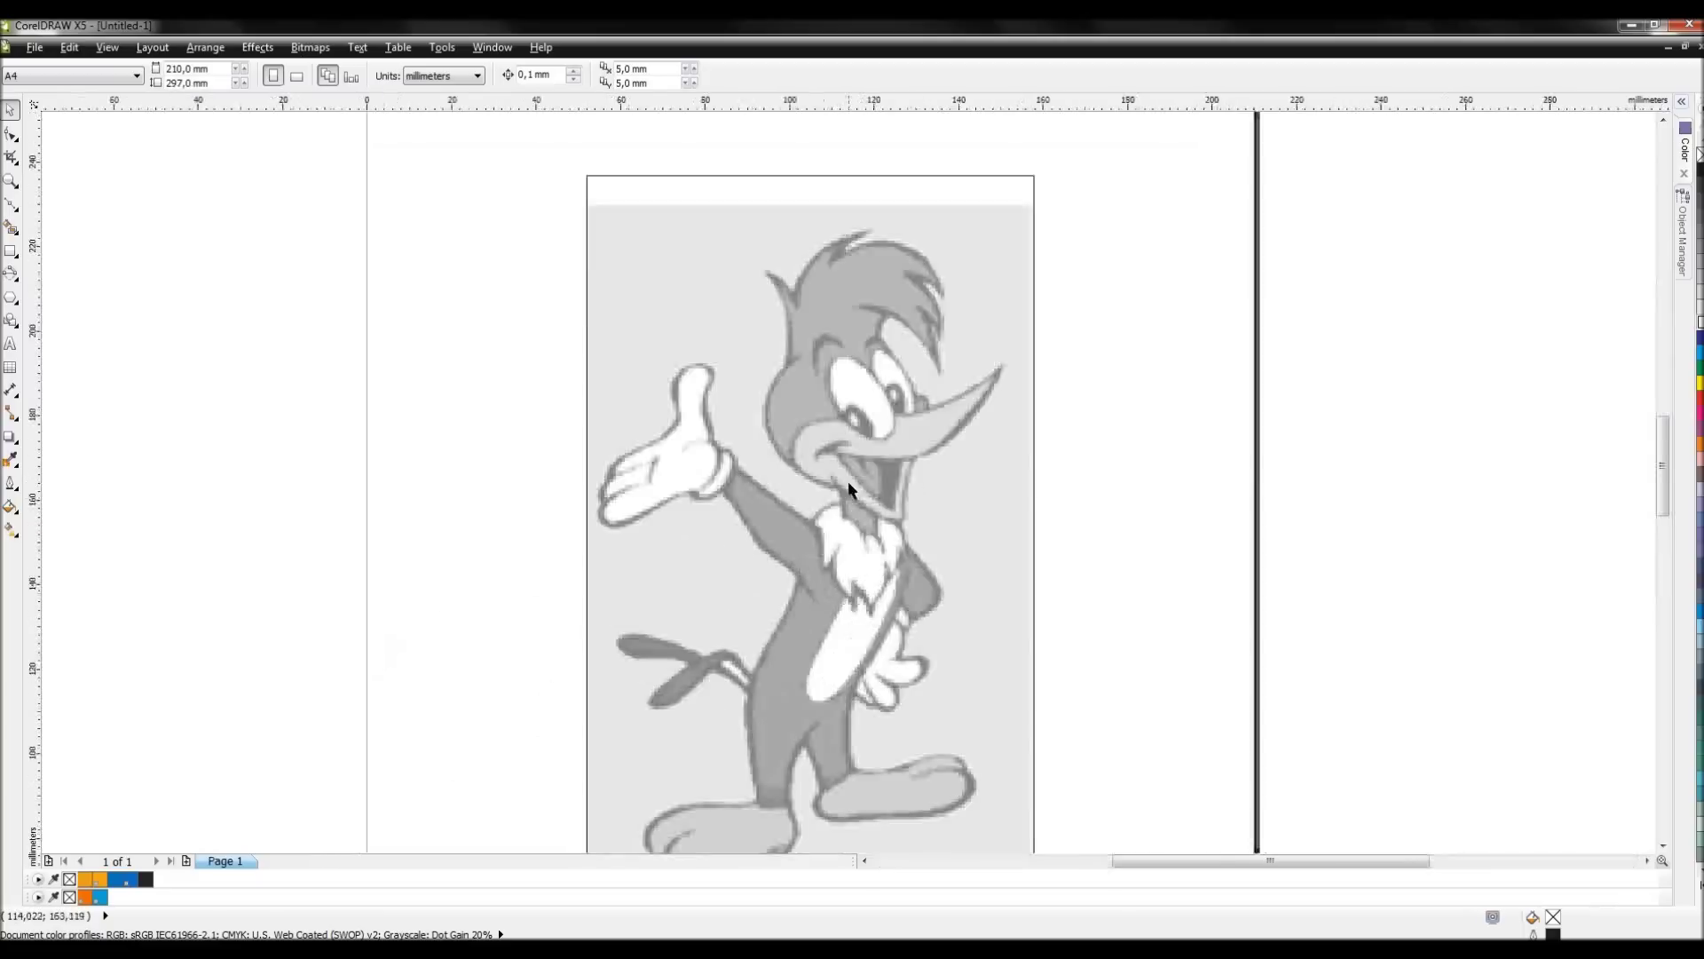
scroll(849, 481, "up", 1)
scroll(877, 449, "down", 2)
scroll(850, 485, "up", 1)
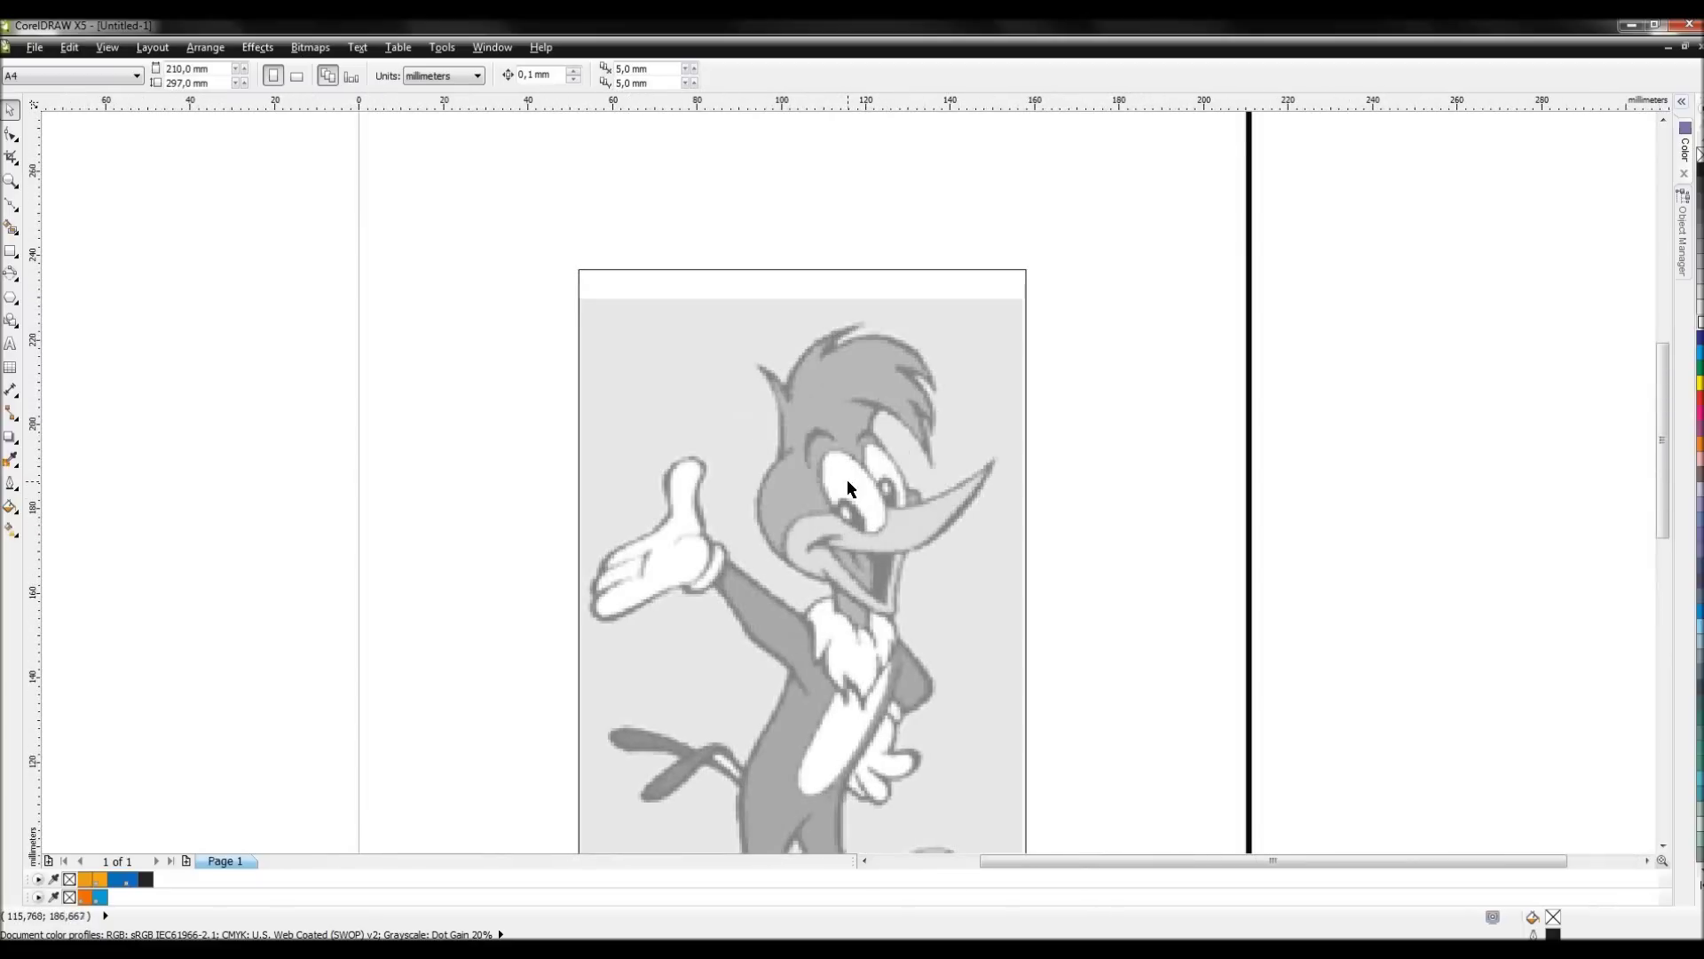
key("F10")
scroll(847, 479, "up", 2)
left_click(459, 333)
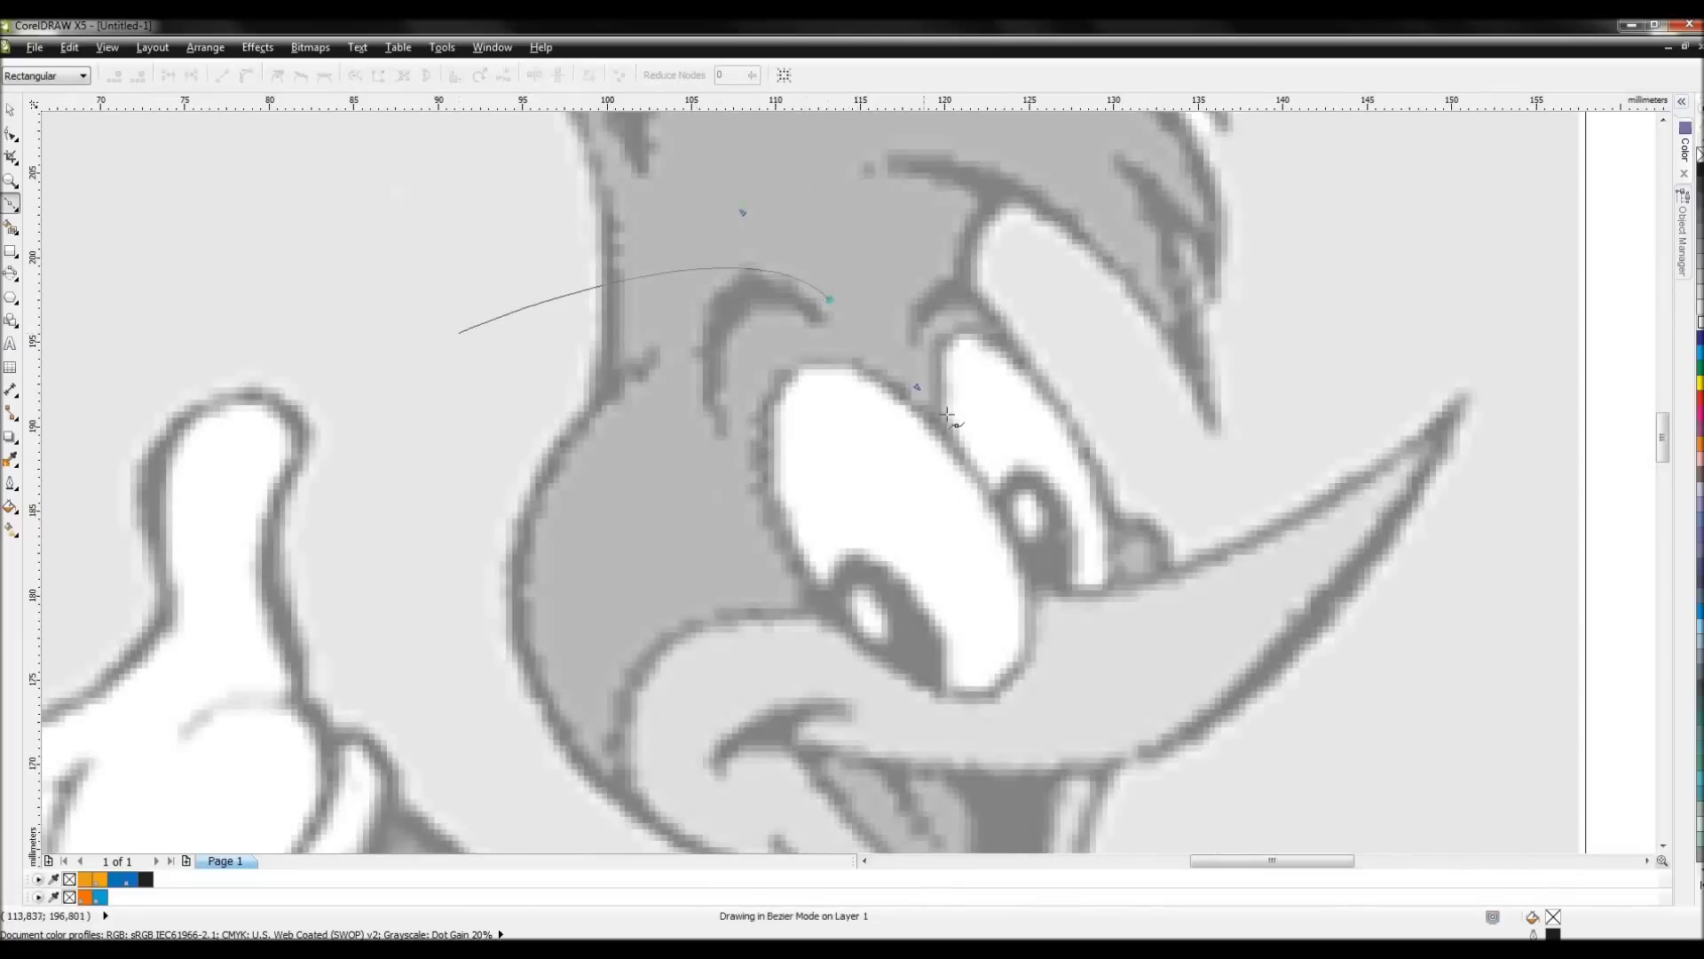
left_click_drag(738, 444, 504, 394)
left_click(459, 332)
key("Delete")
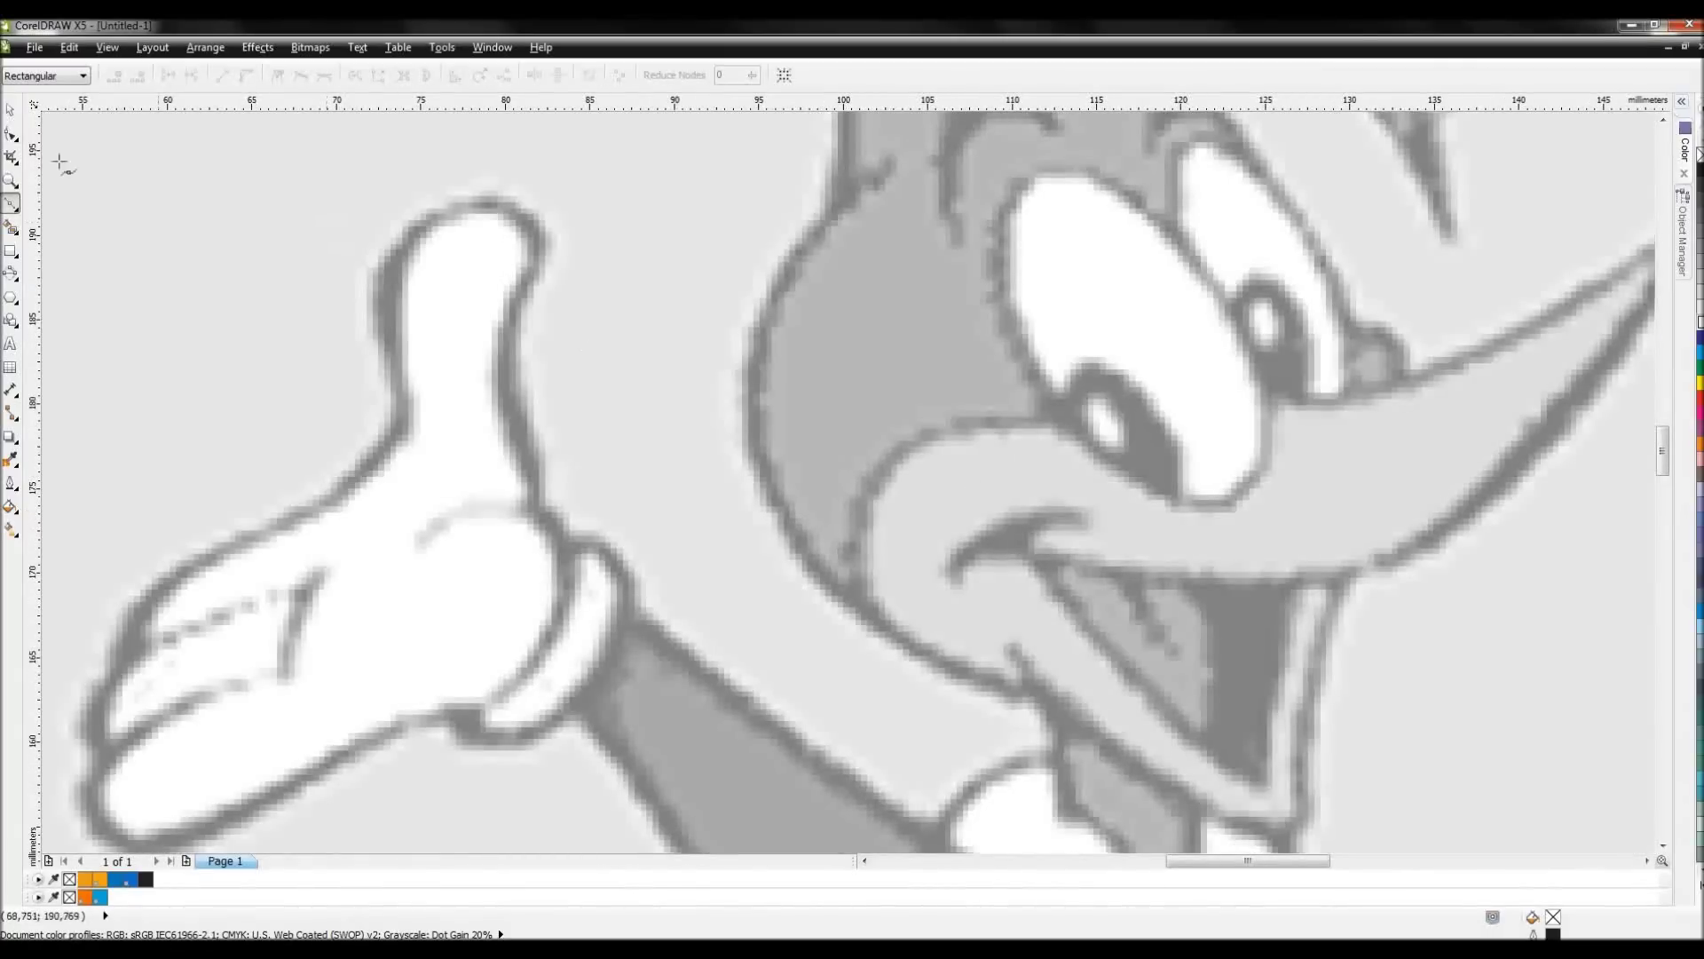
- Activate the Bézier tool for tracing the character
left_click(13, 110)
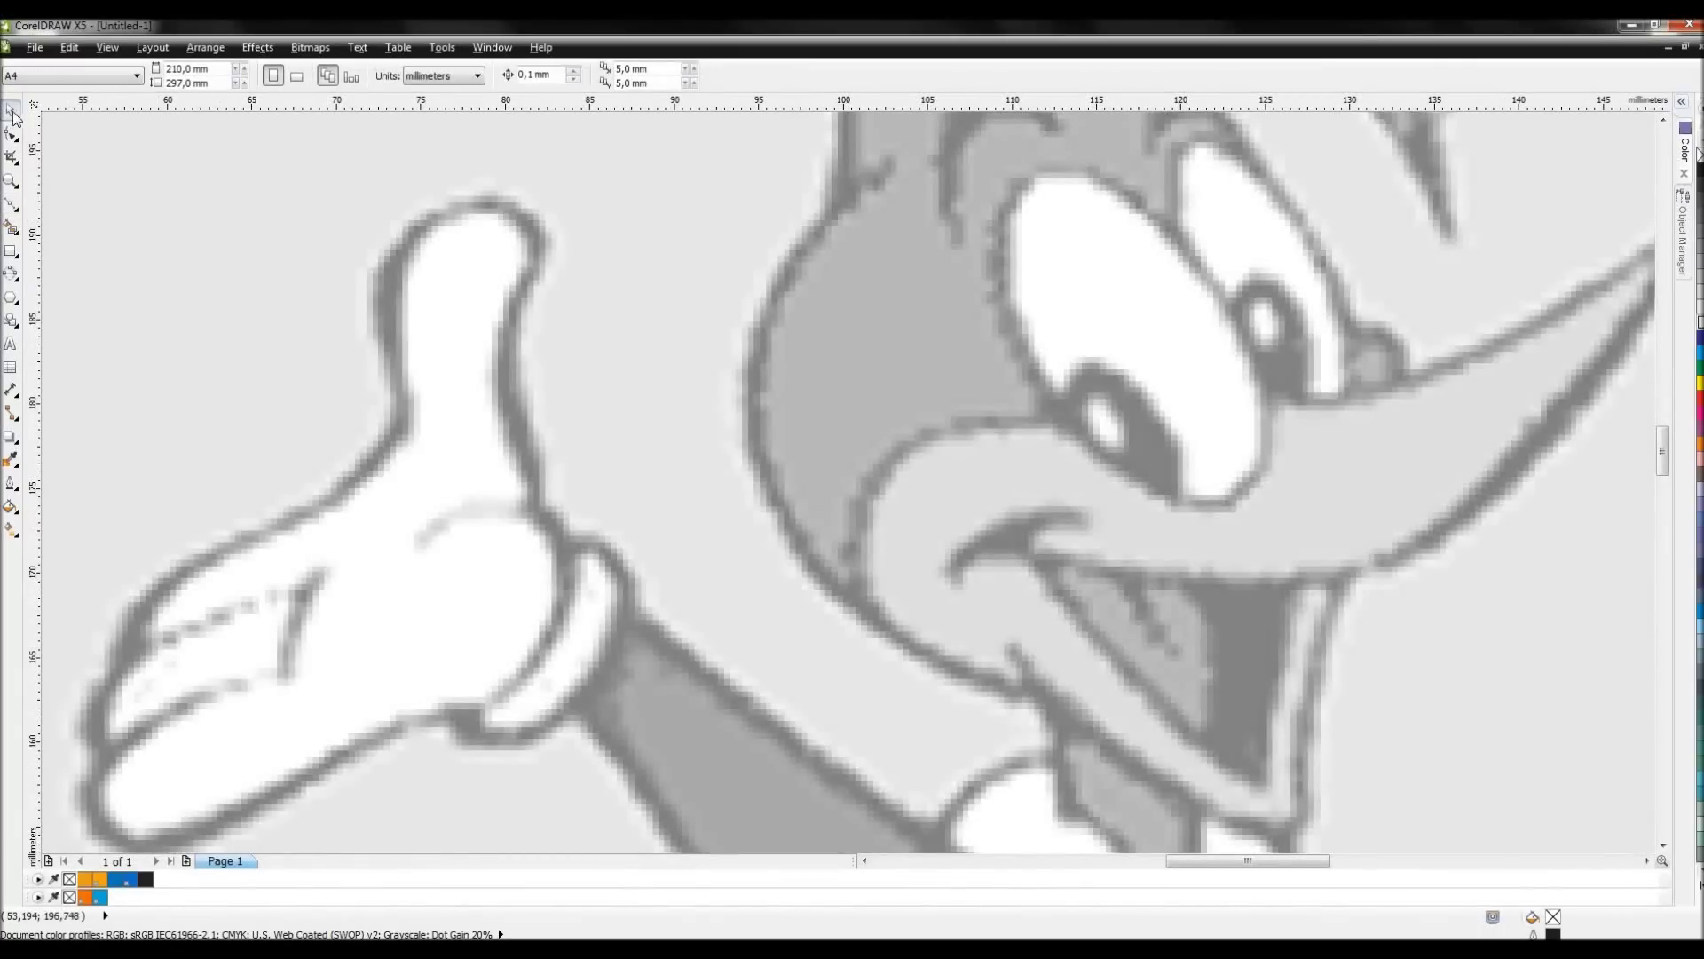
left_click(14, 161)
left_click(15, 210)
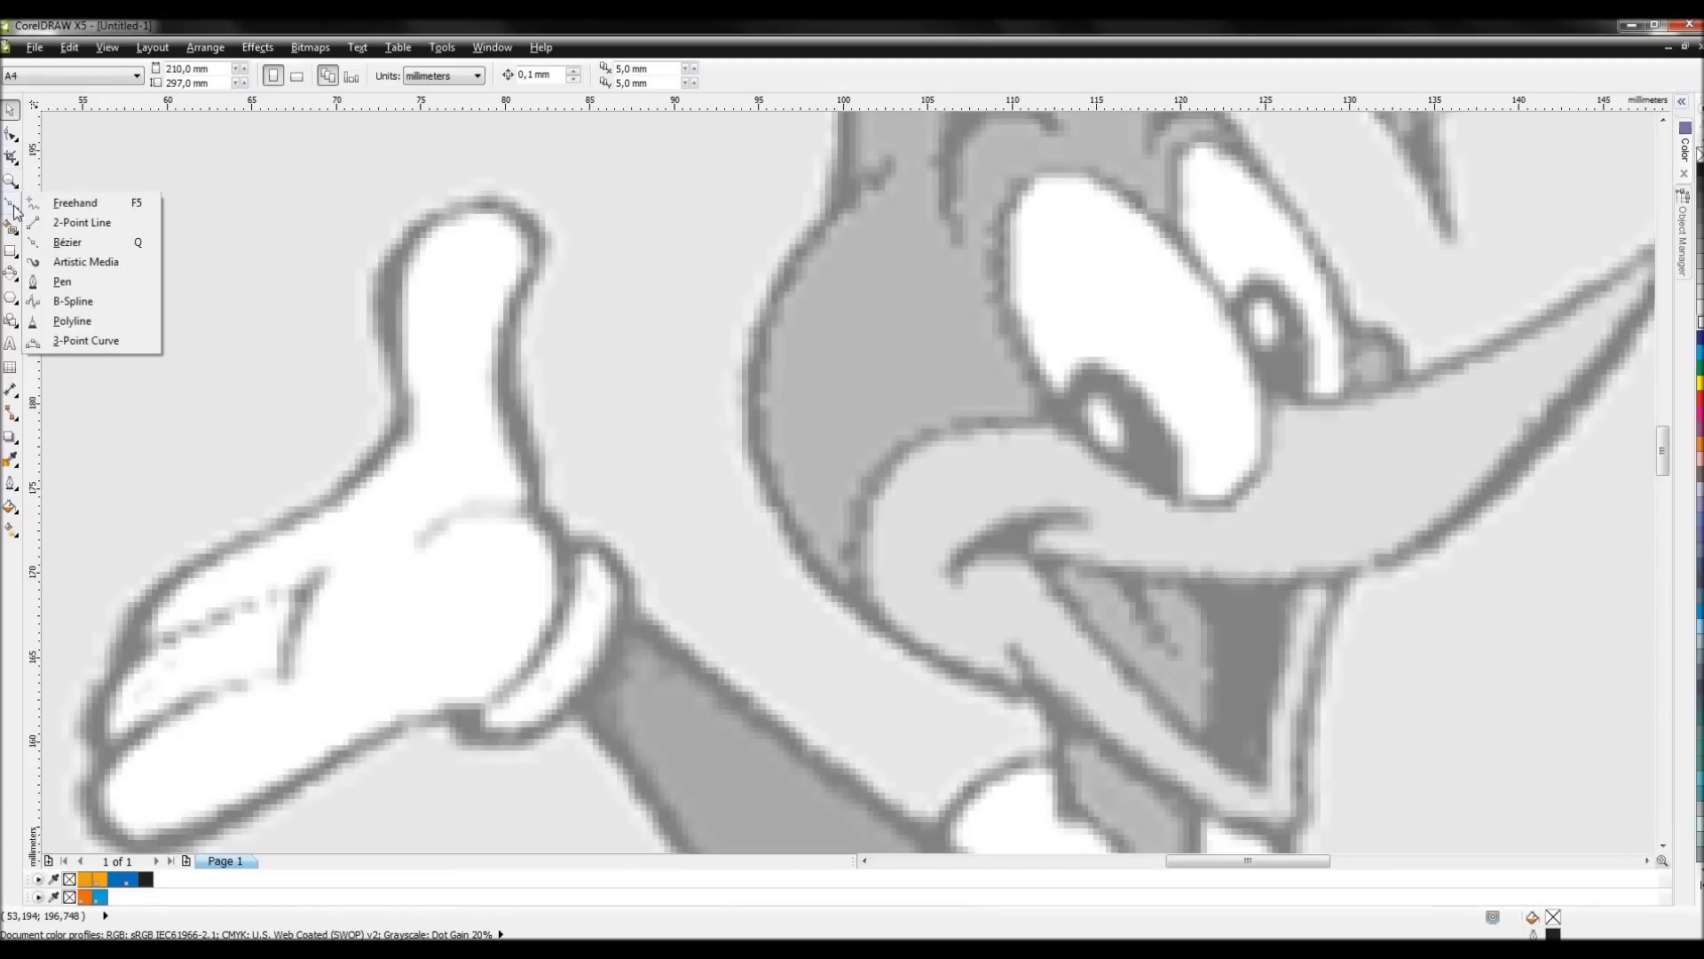
left_click(86, 245)
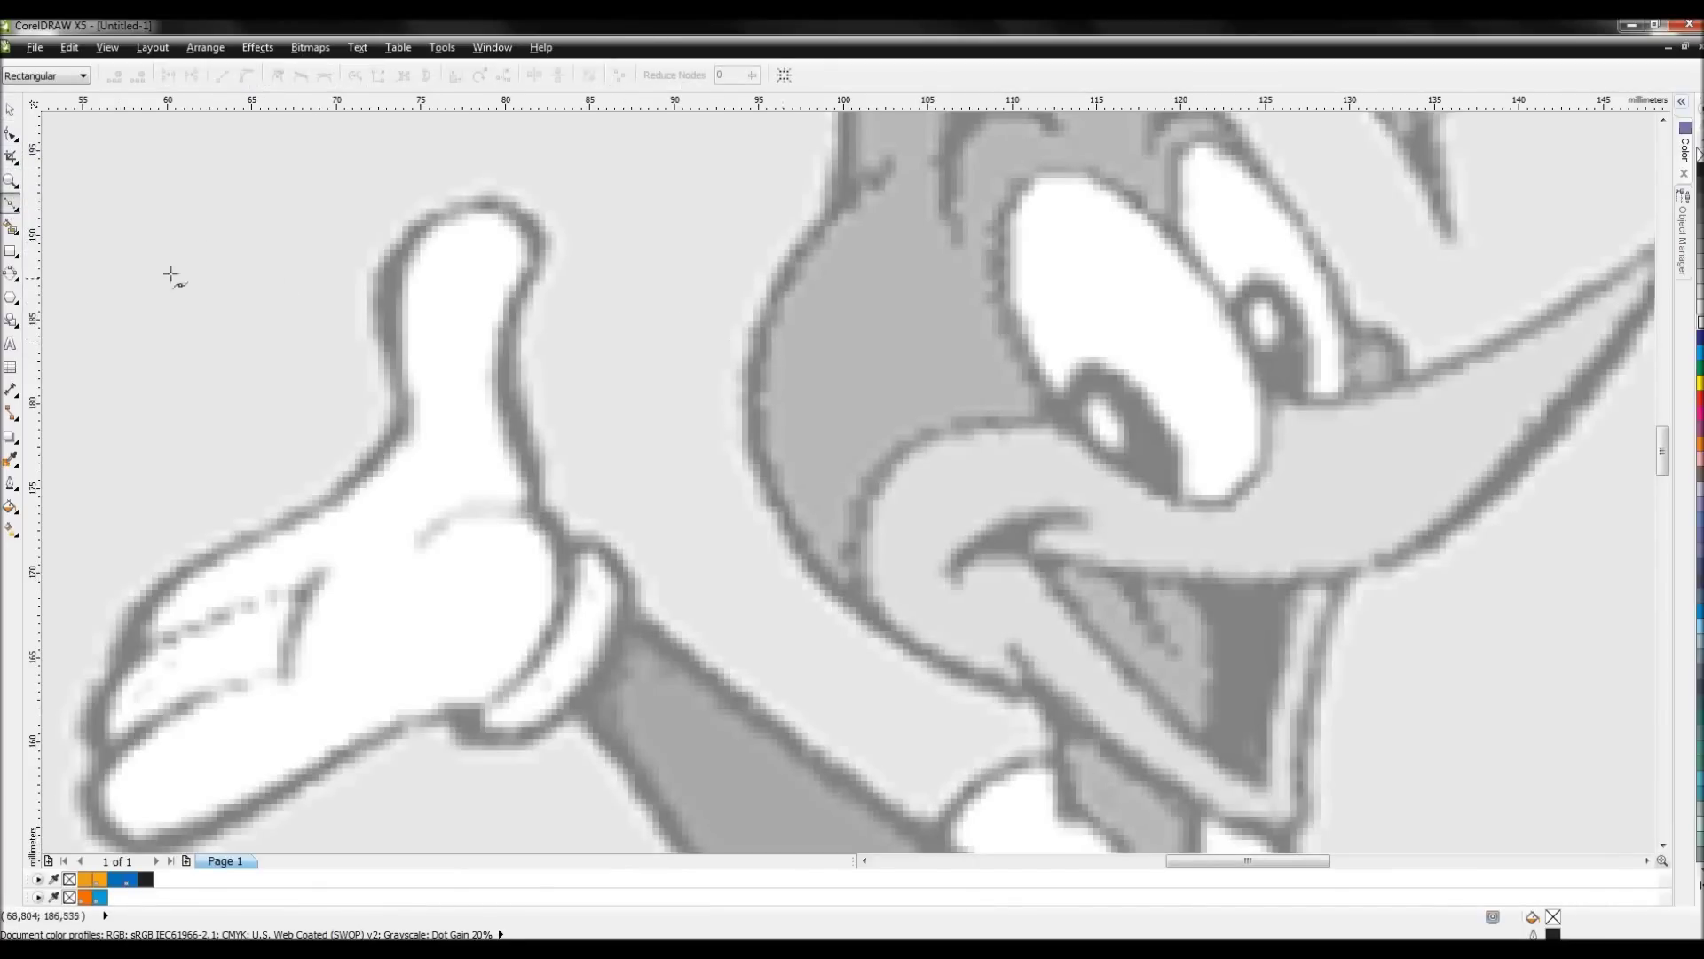
left_click(10, 210)
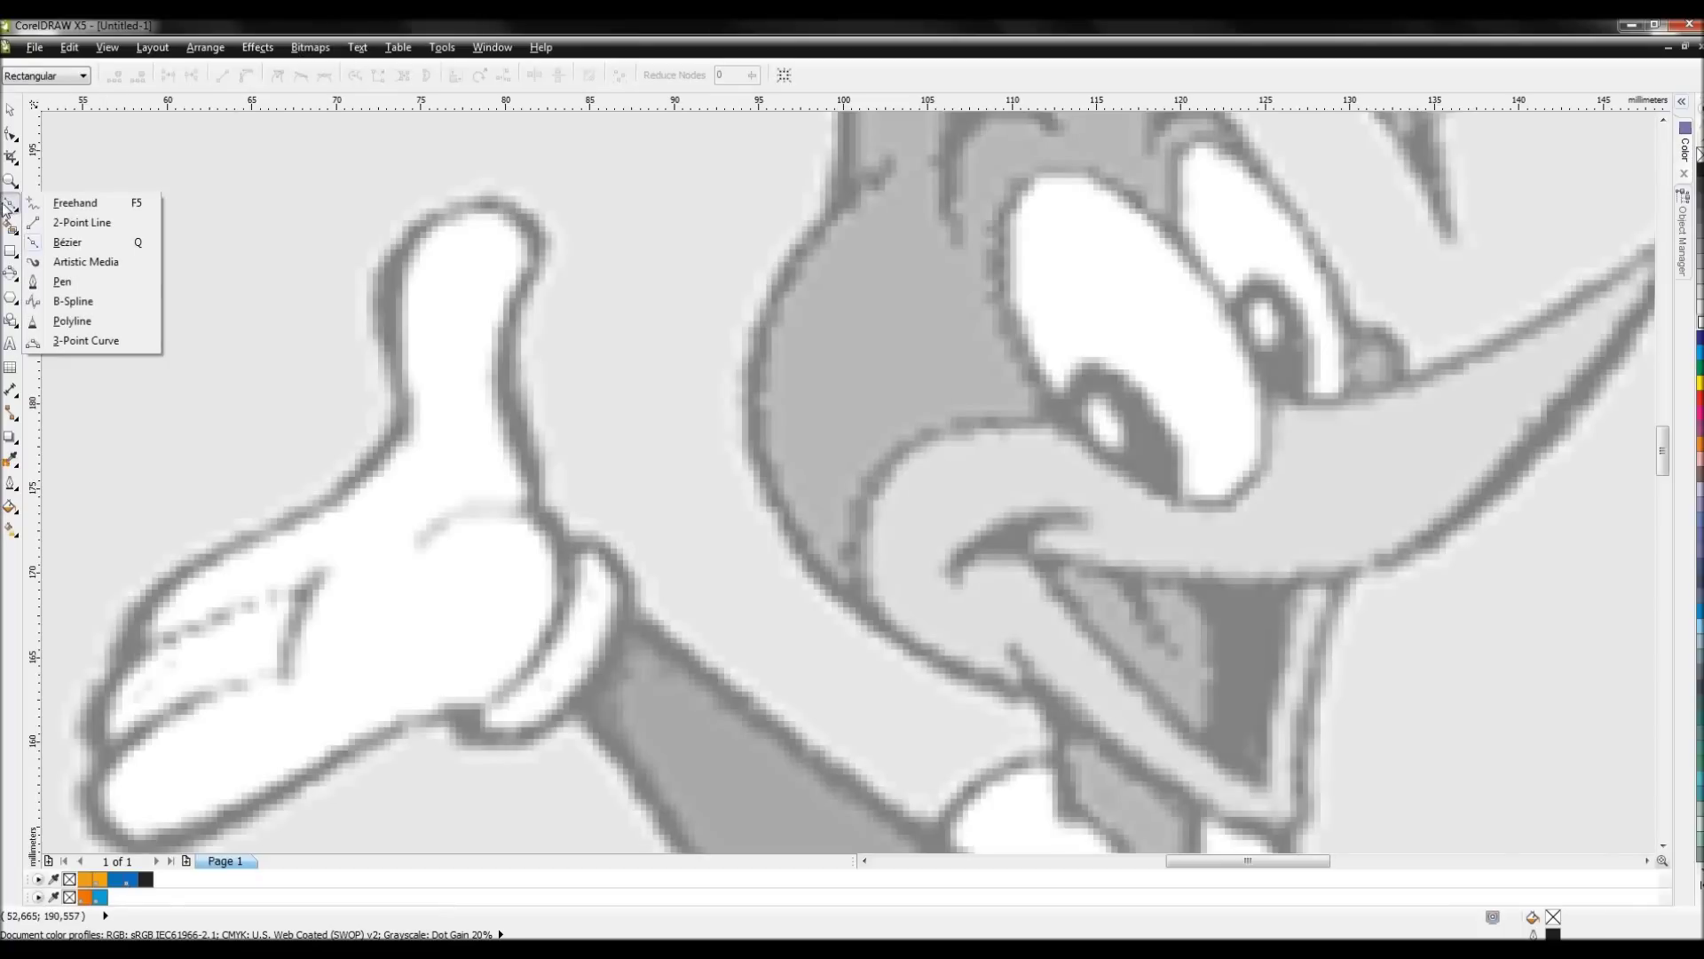
left_click(82, 242)
scroll(894, 278, "down", 4)
scroll(849, 484, "up", 4)
scroll(850, 484, "down", 4)
scroll(843, 487, "up", 4)
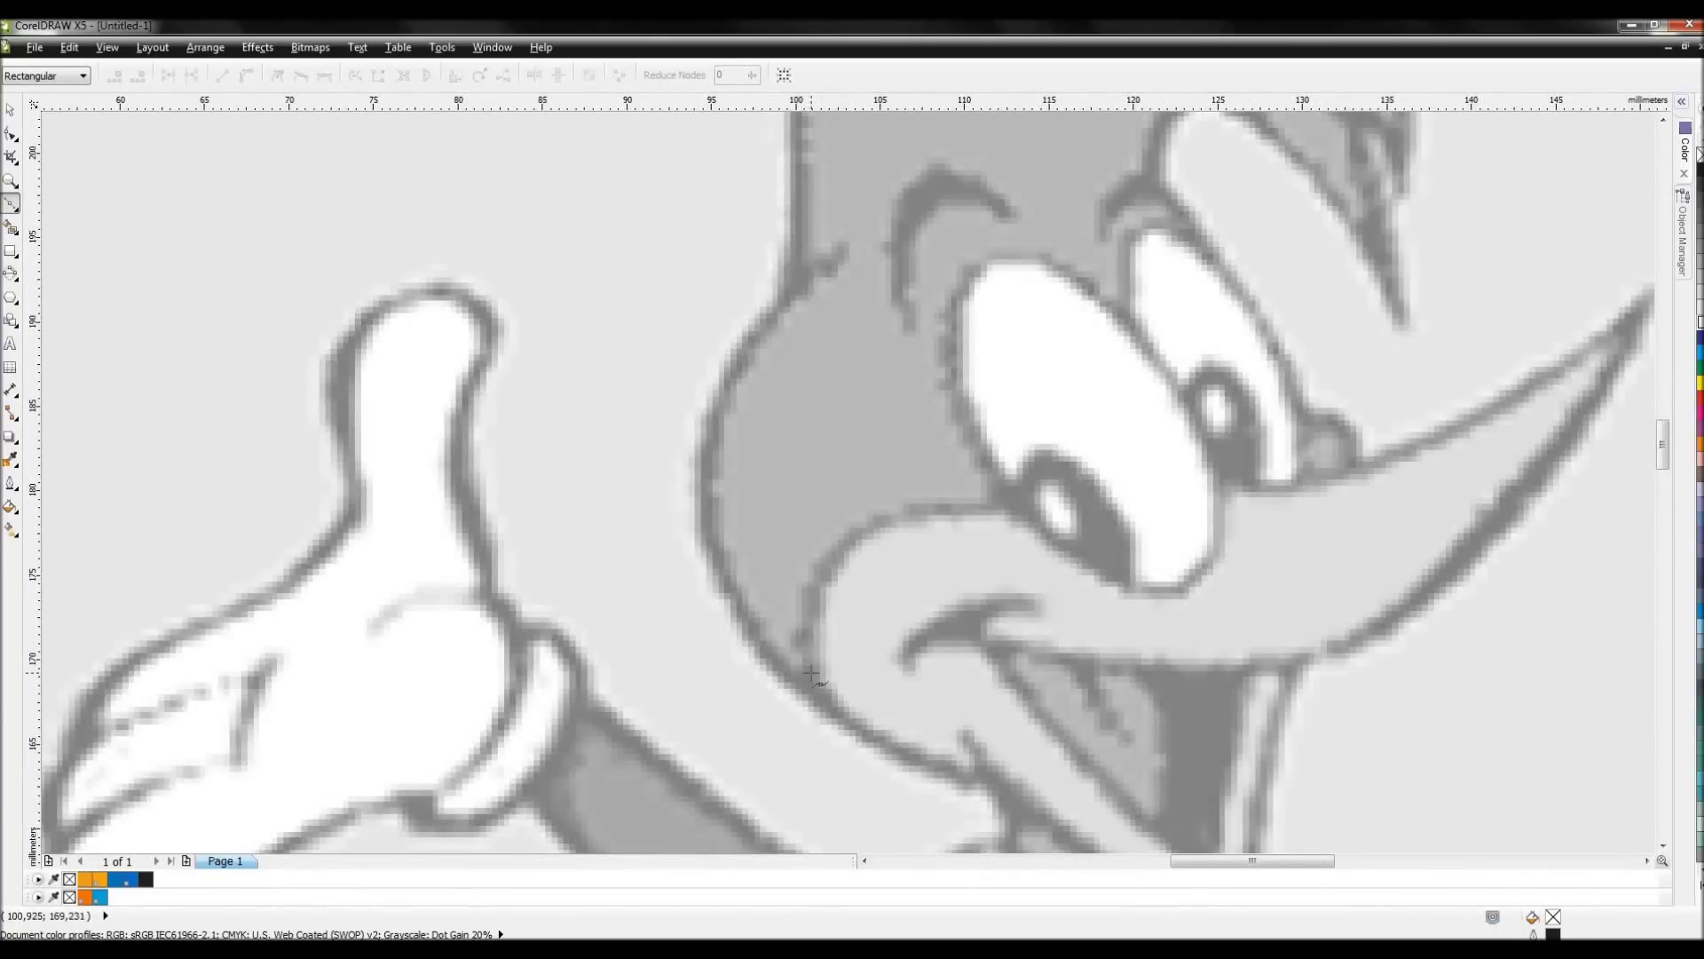
scroll(794, 670, "down", 3)
scroll(849, 484, "up", 4)
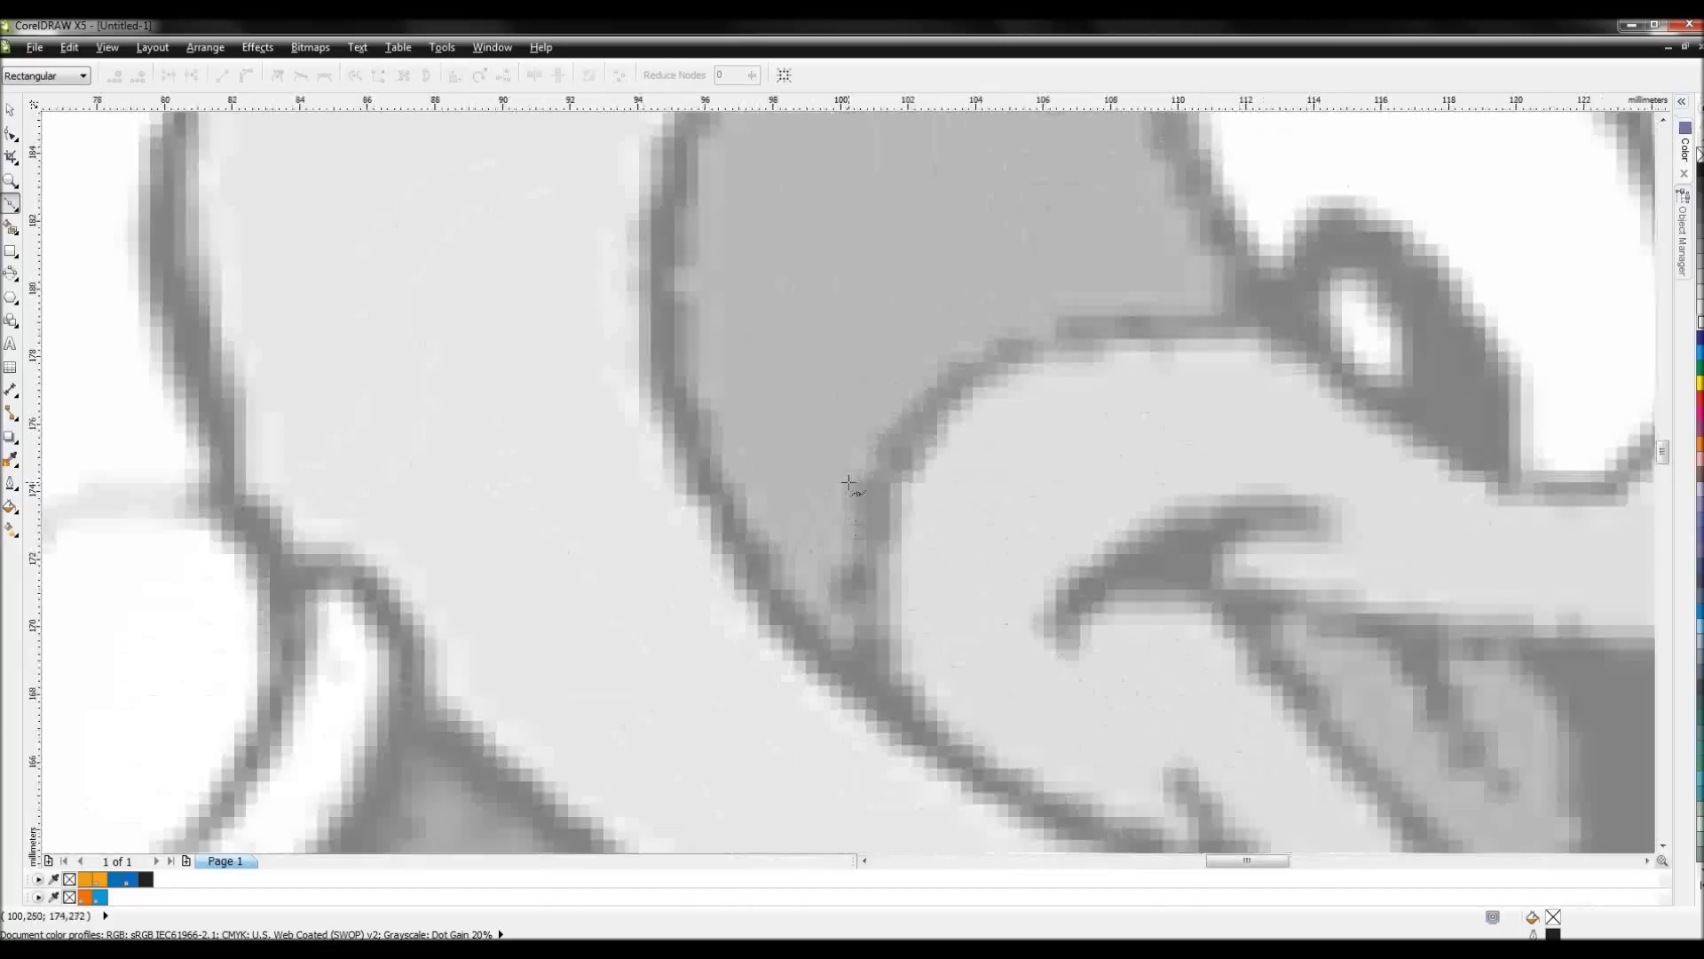
scroll(850, 483, "down", 4)
scroll(850, 484, "up", 3)
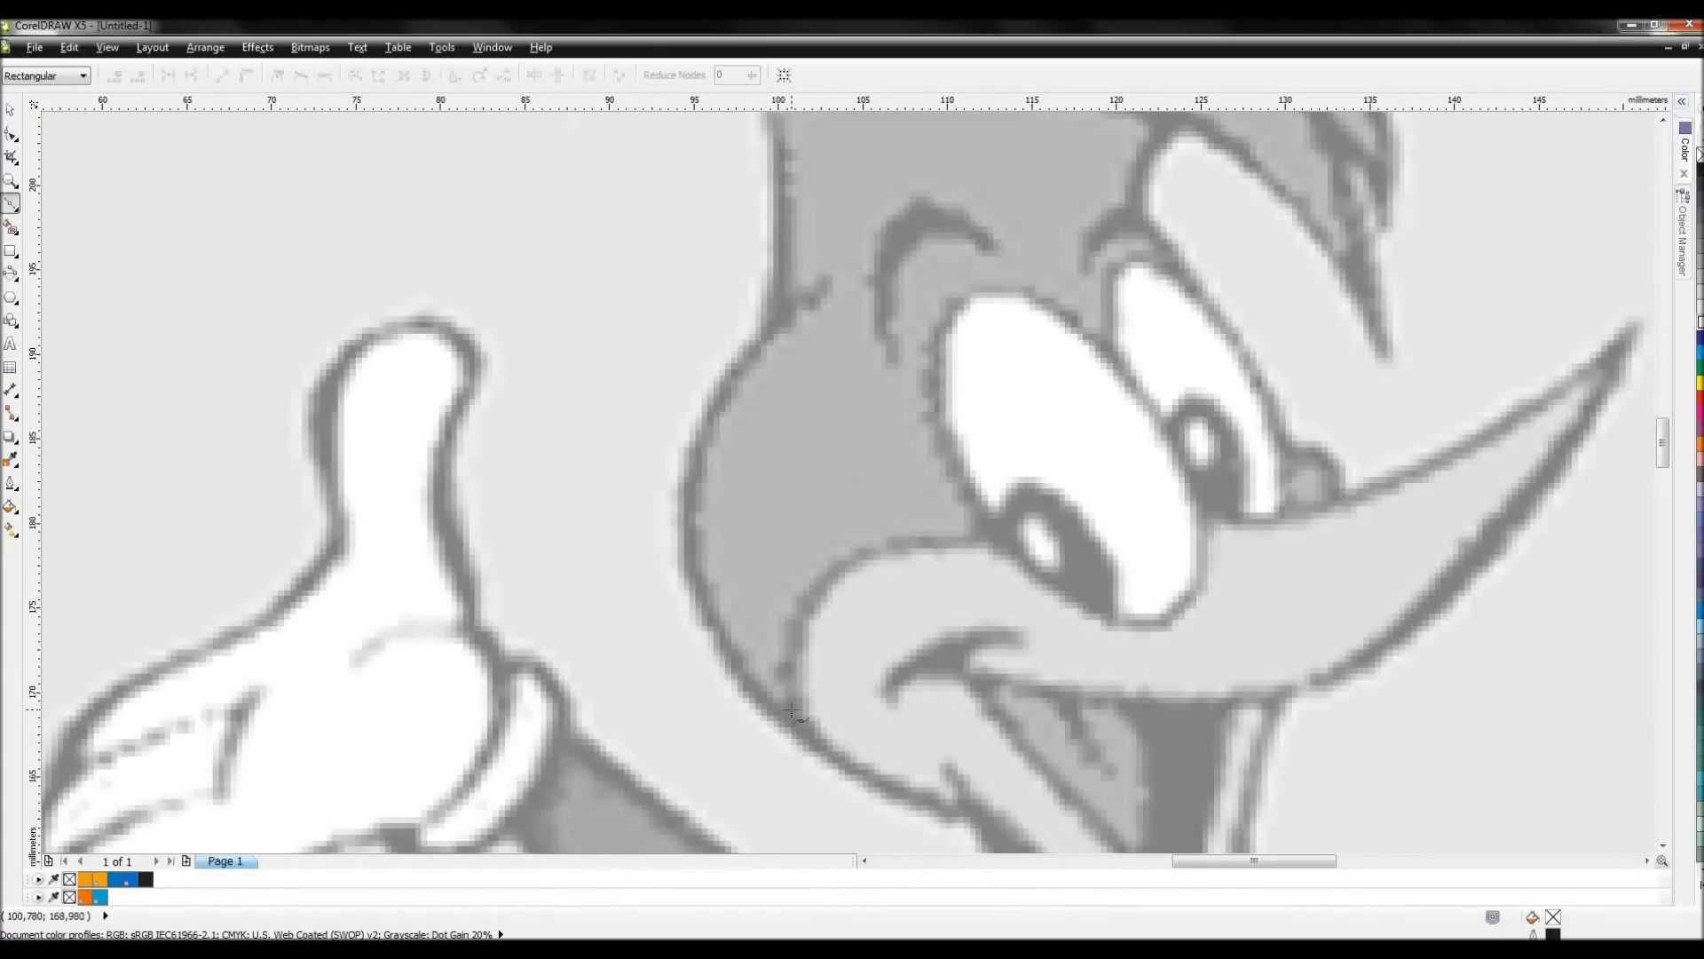
scroll(843, 577, "down", 2)
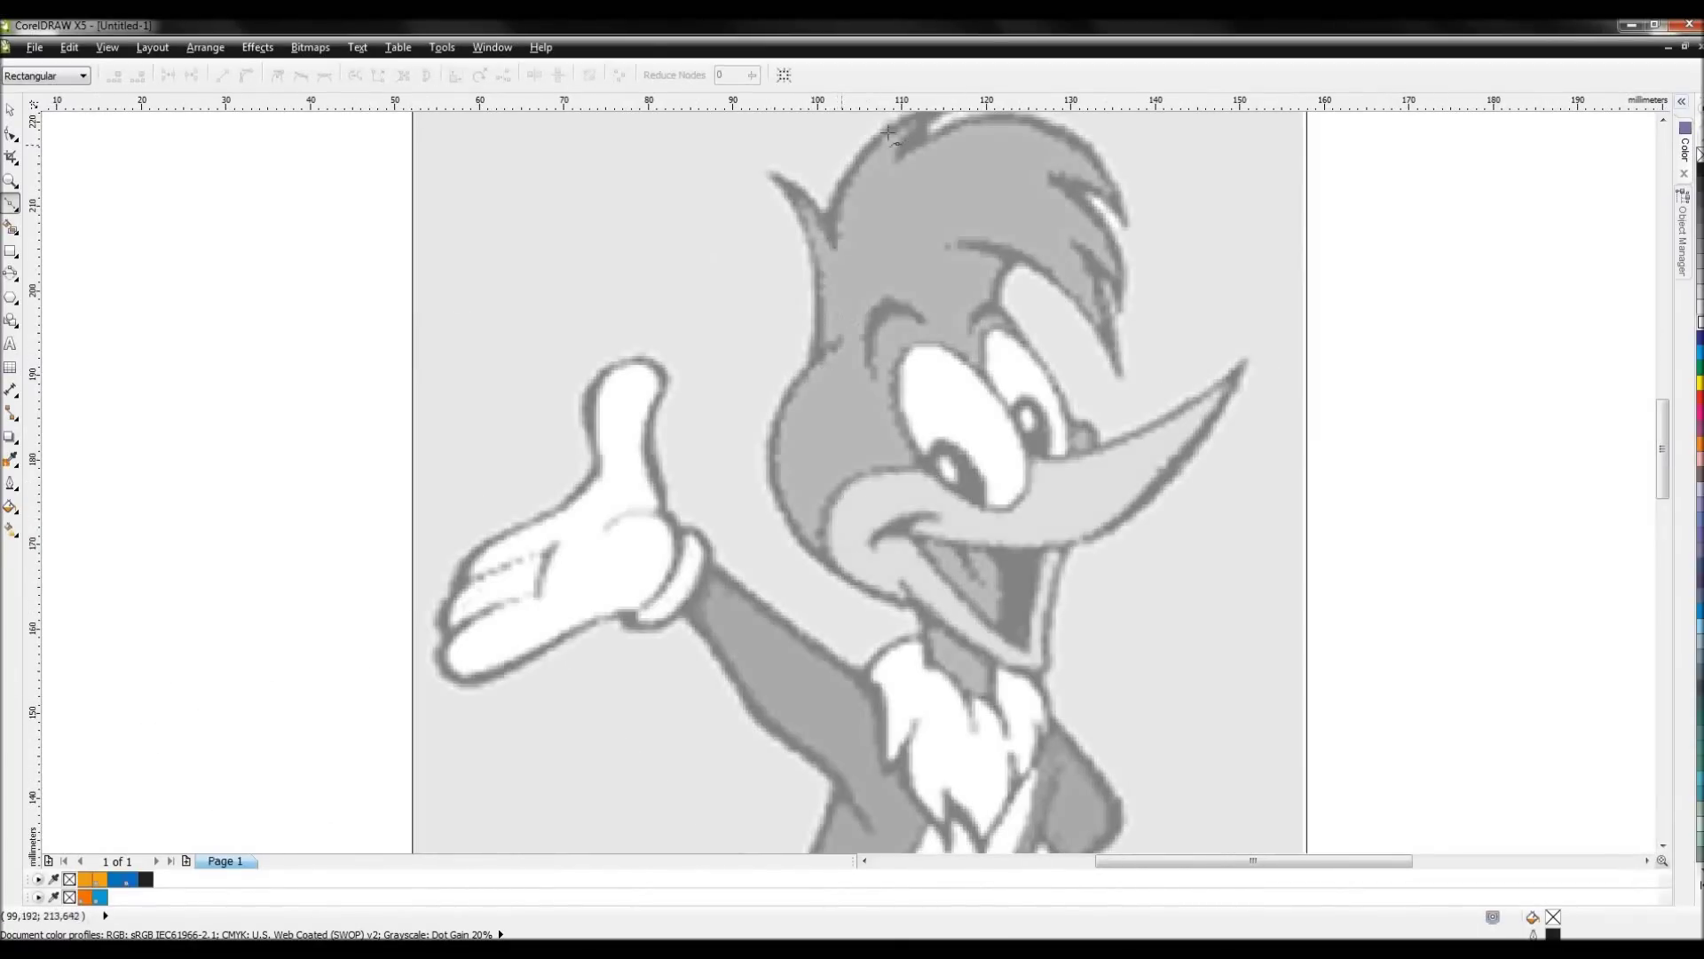
- Start the head outline with a straight Bézier segment from the cheek's meeting point with the beak up to the back of the head
scroll(849, 482, "up", 3)
left_click(828, 813)
scroll(825, 462, "down", 1)
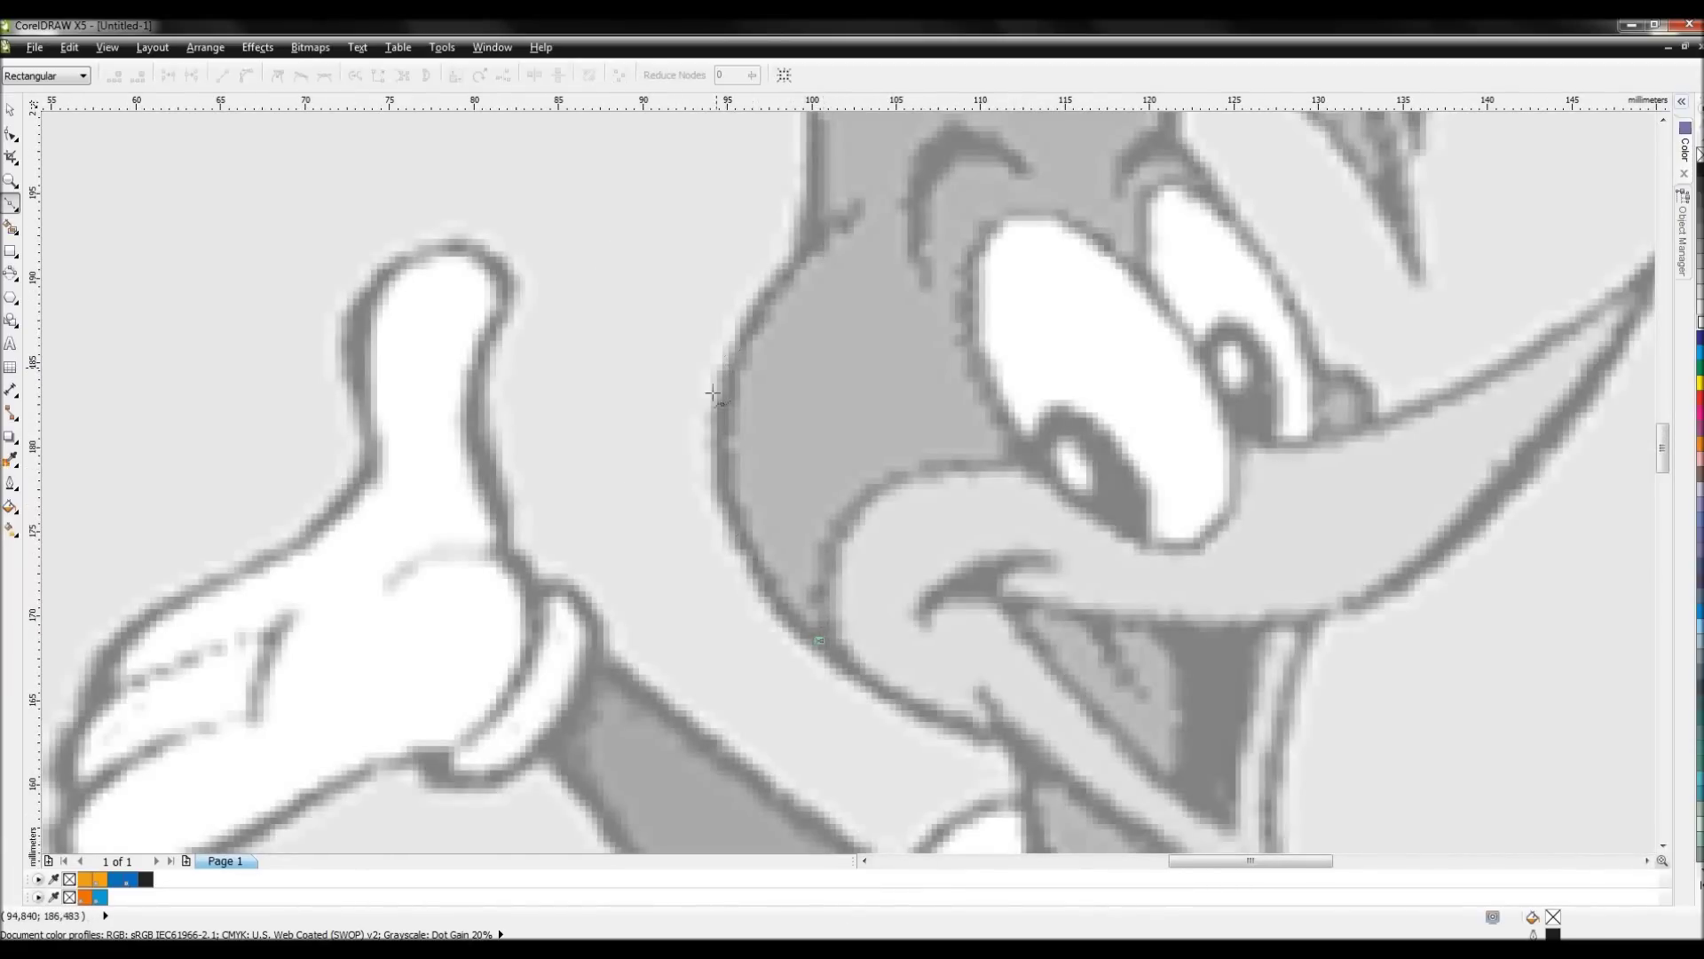
scroll(849, 476, "up", 1)
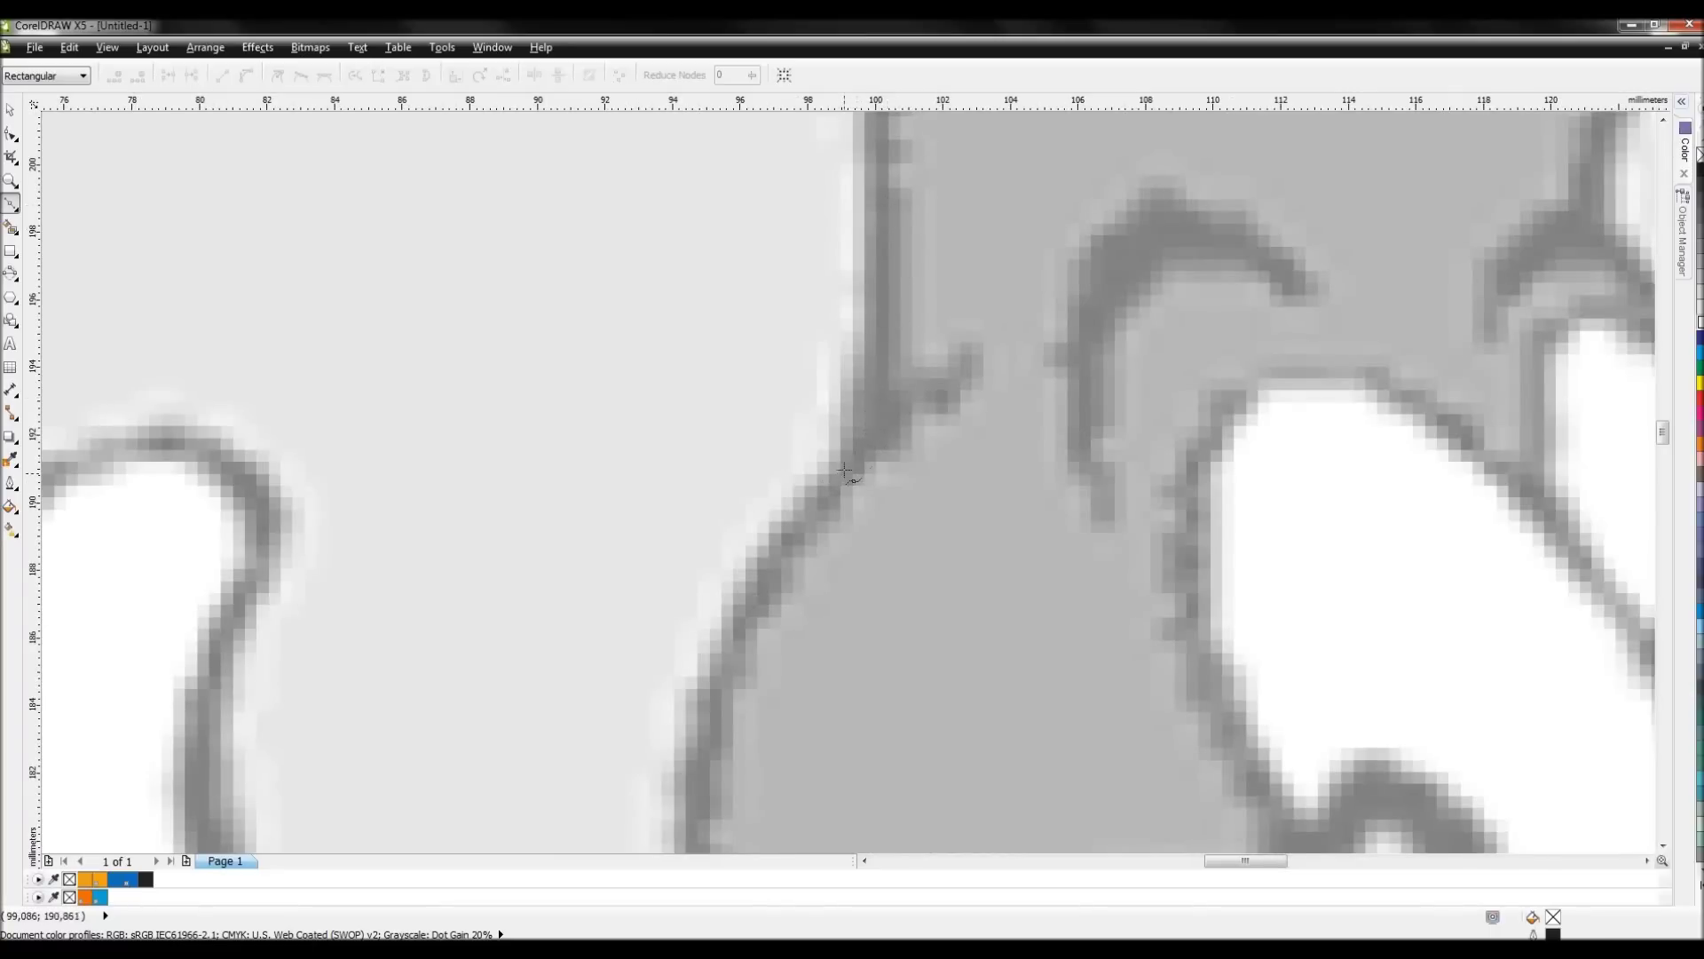
left_click(876, 432)
scroll(846, 462, "down", 1)
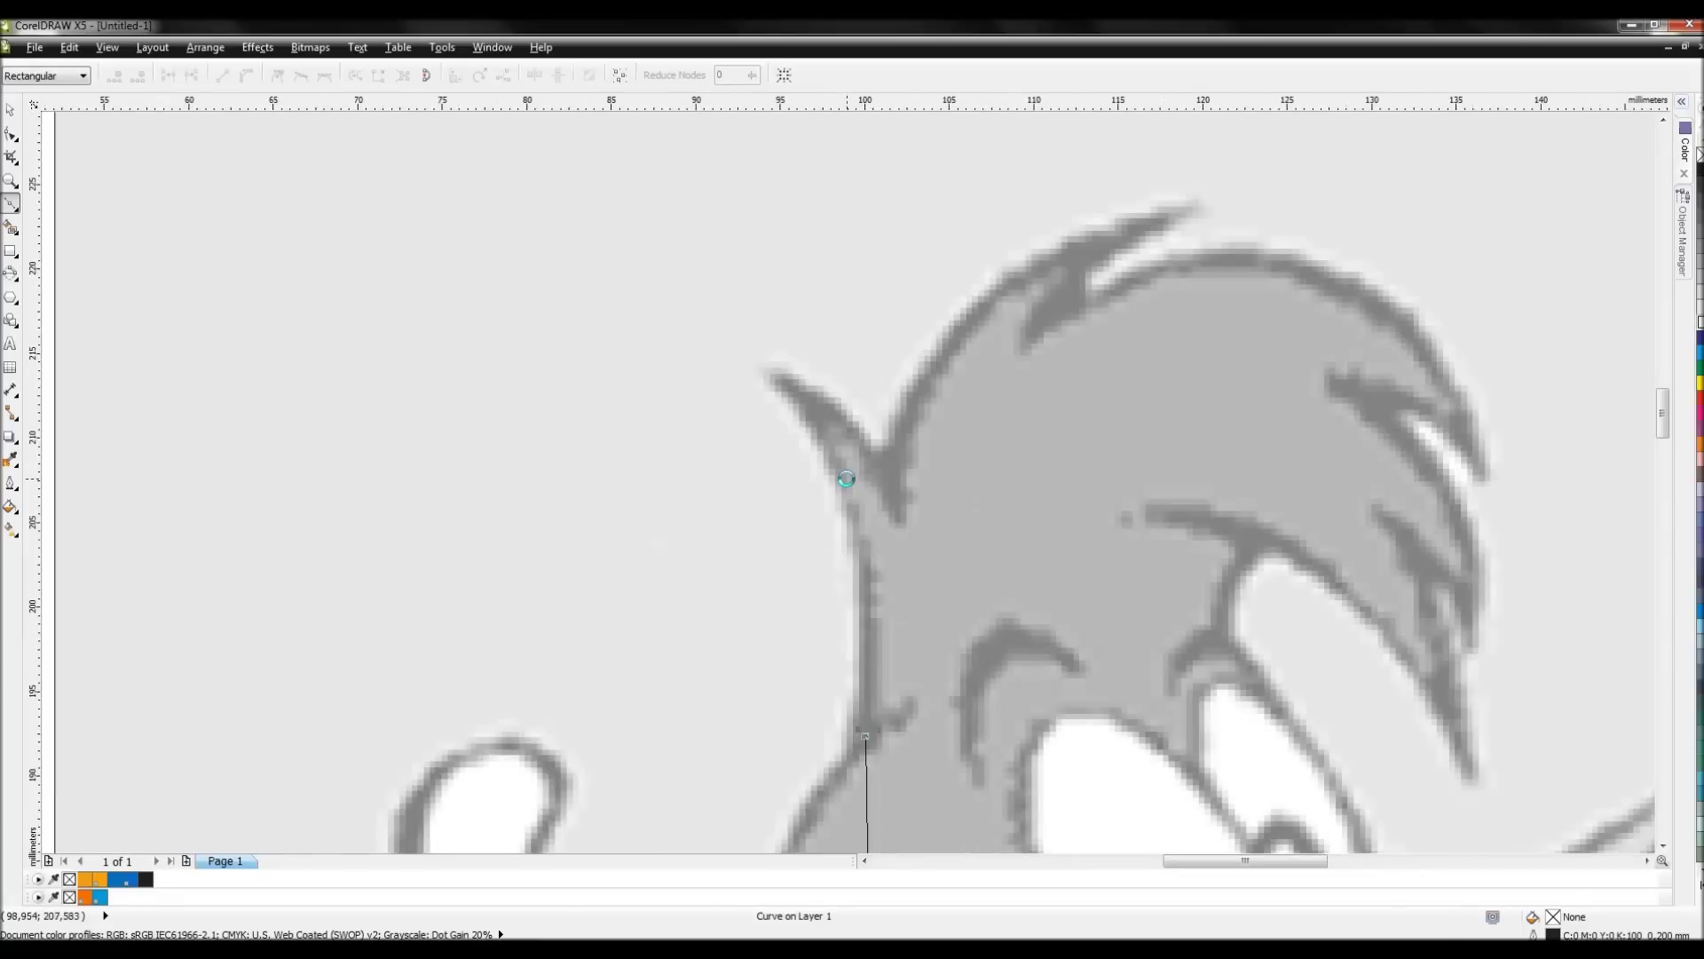
- Extend the head outline with straight segments through the rear crest tip, its notch, the top tuft and the front hair tip
left_click(769, 373)
left_click(898, 513)
left_click(1146, 222)
left_click(1031, 327)
left_click(1480, 458)
- Continue the outline with straight segments through the front hair points, around the forehead gap and down to the beak's upper edge
left_click(839, 456)
left_click(769, 401)
left_click(843, 625)
left_click(638, 412)
left_click(594, 503)
left_click(963, 643)
left_click(1011, 695)
- Close the head outline with a node on the beak's upper curve beside the eye and a final segment to the starting node
scroll(1012, 695, "down", 3)
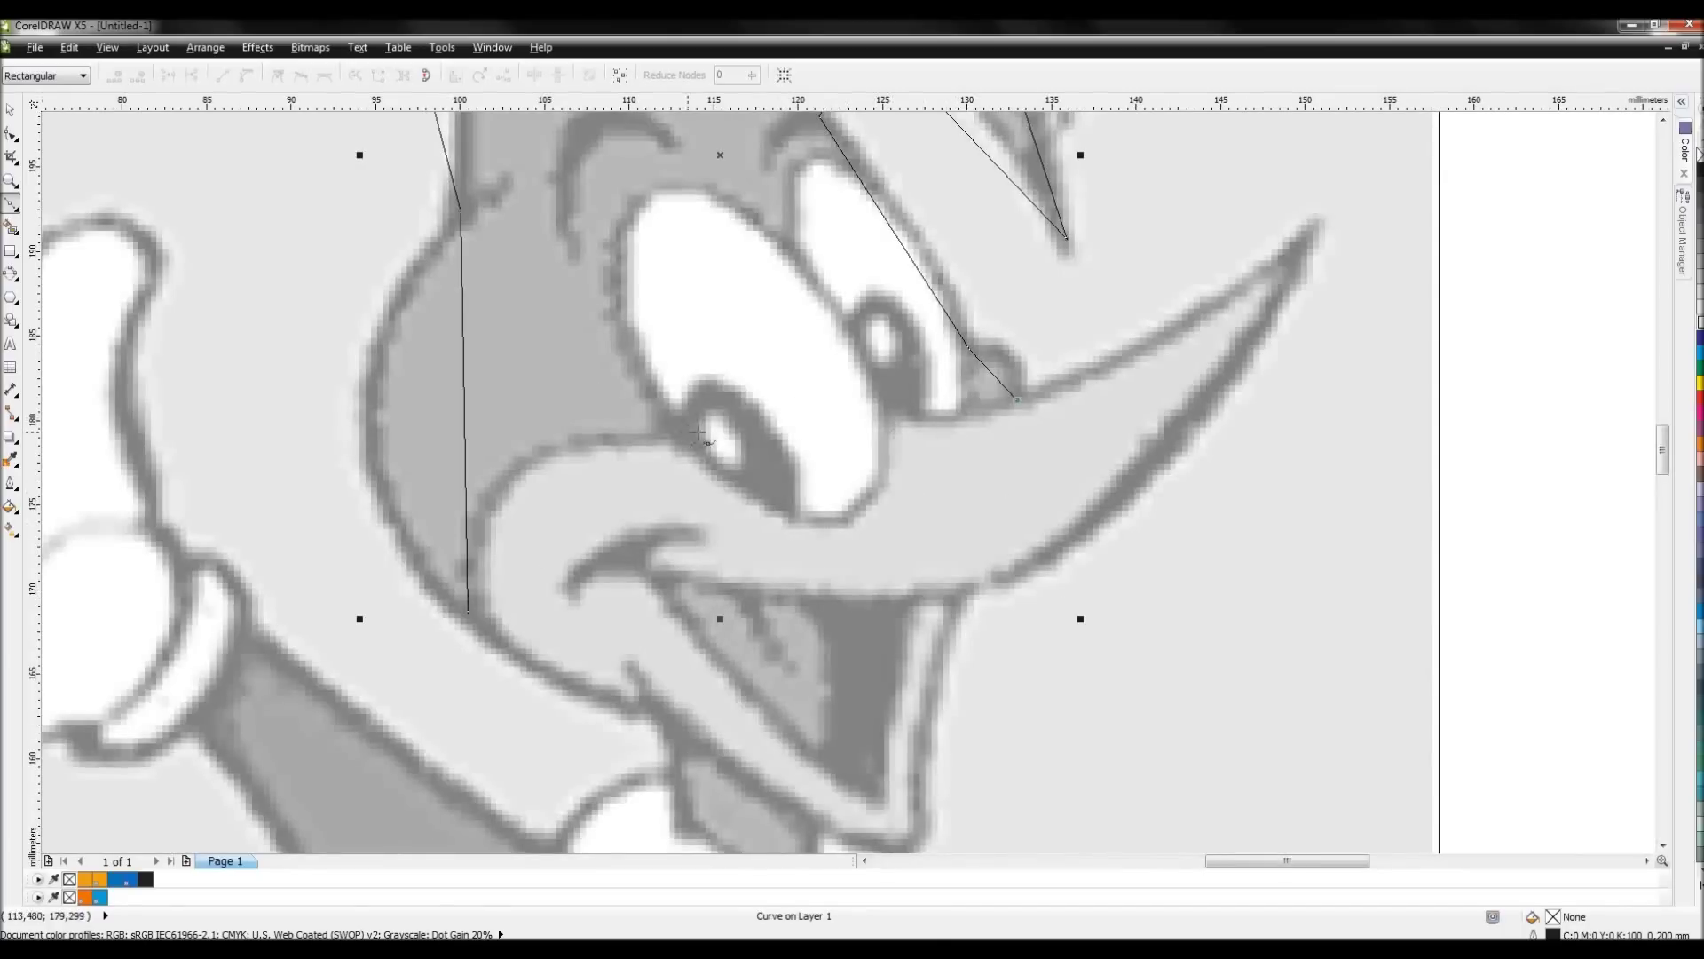
left_click(618, 437)
left_click(469, 613)
scroll(844, 480, "down", 2)
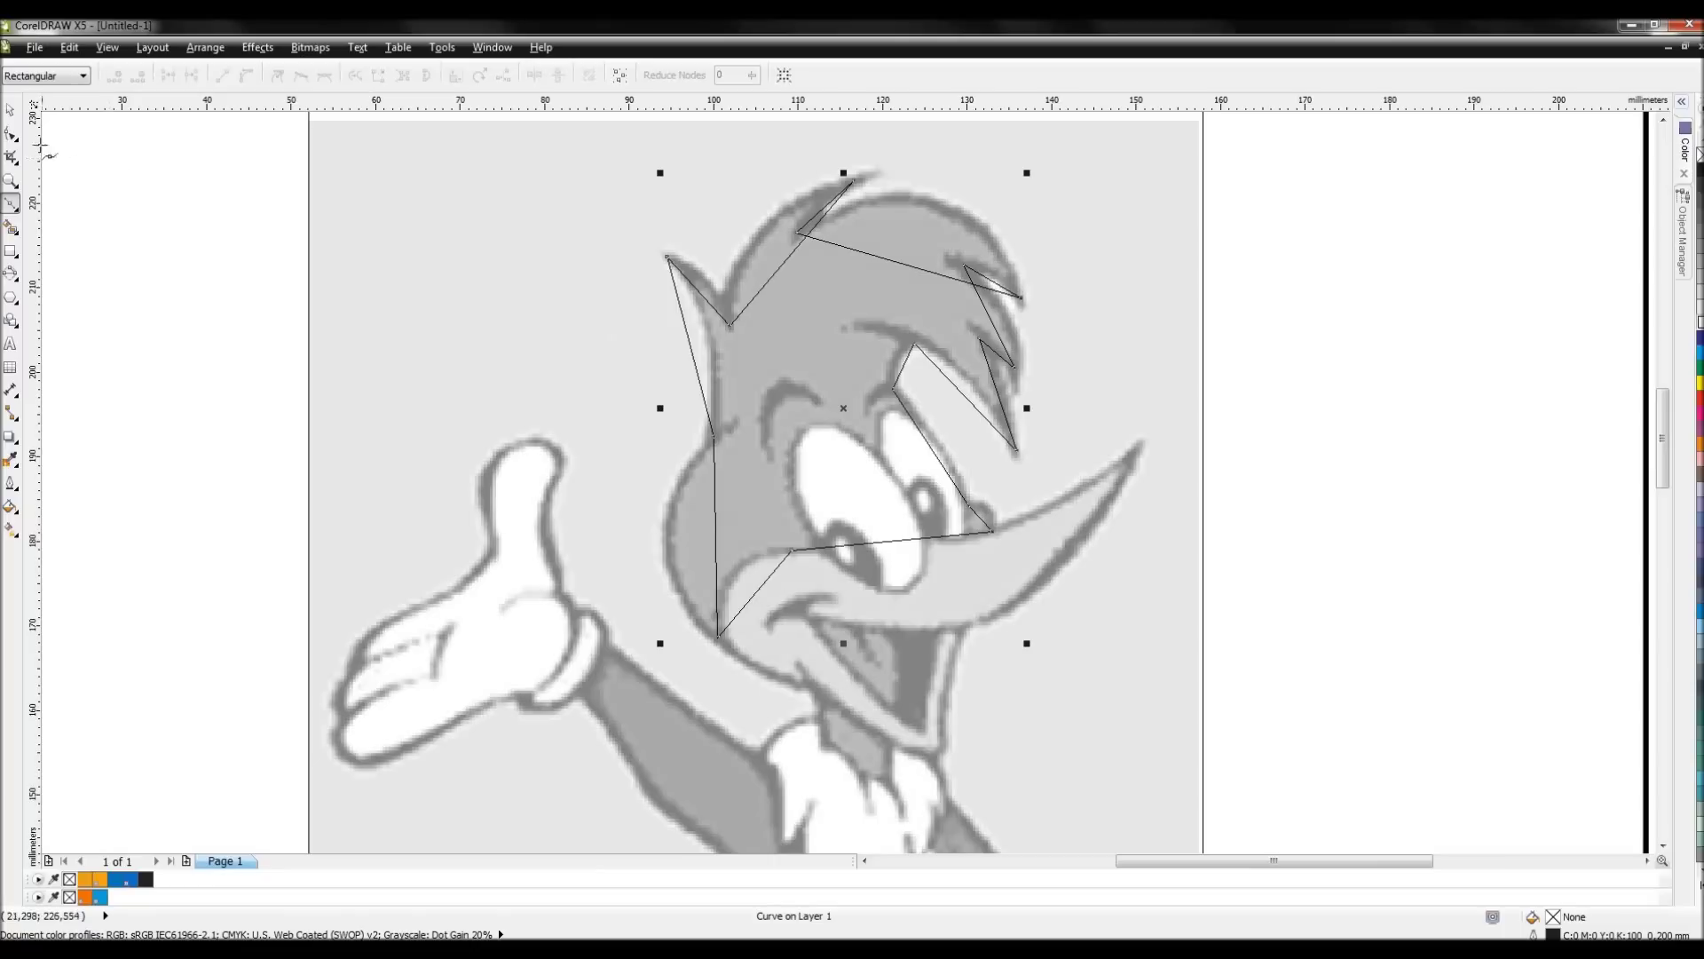
- Convert the straight segment from the beak's lower node to the back of the head into a curve and bend it around the cheek
left_click(11, 137)
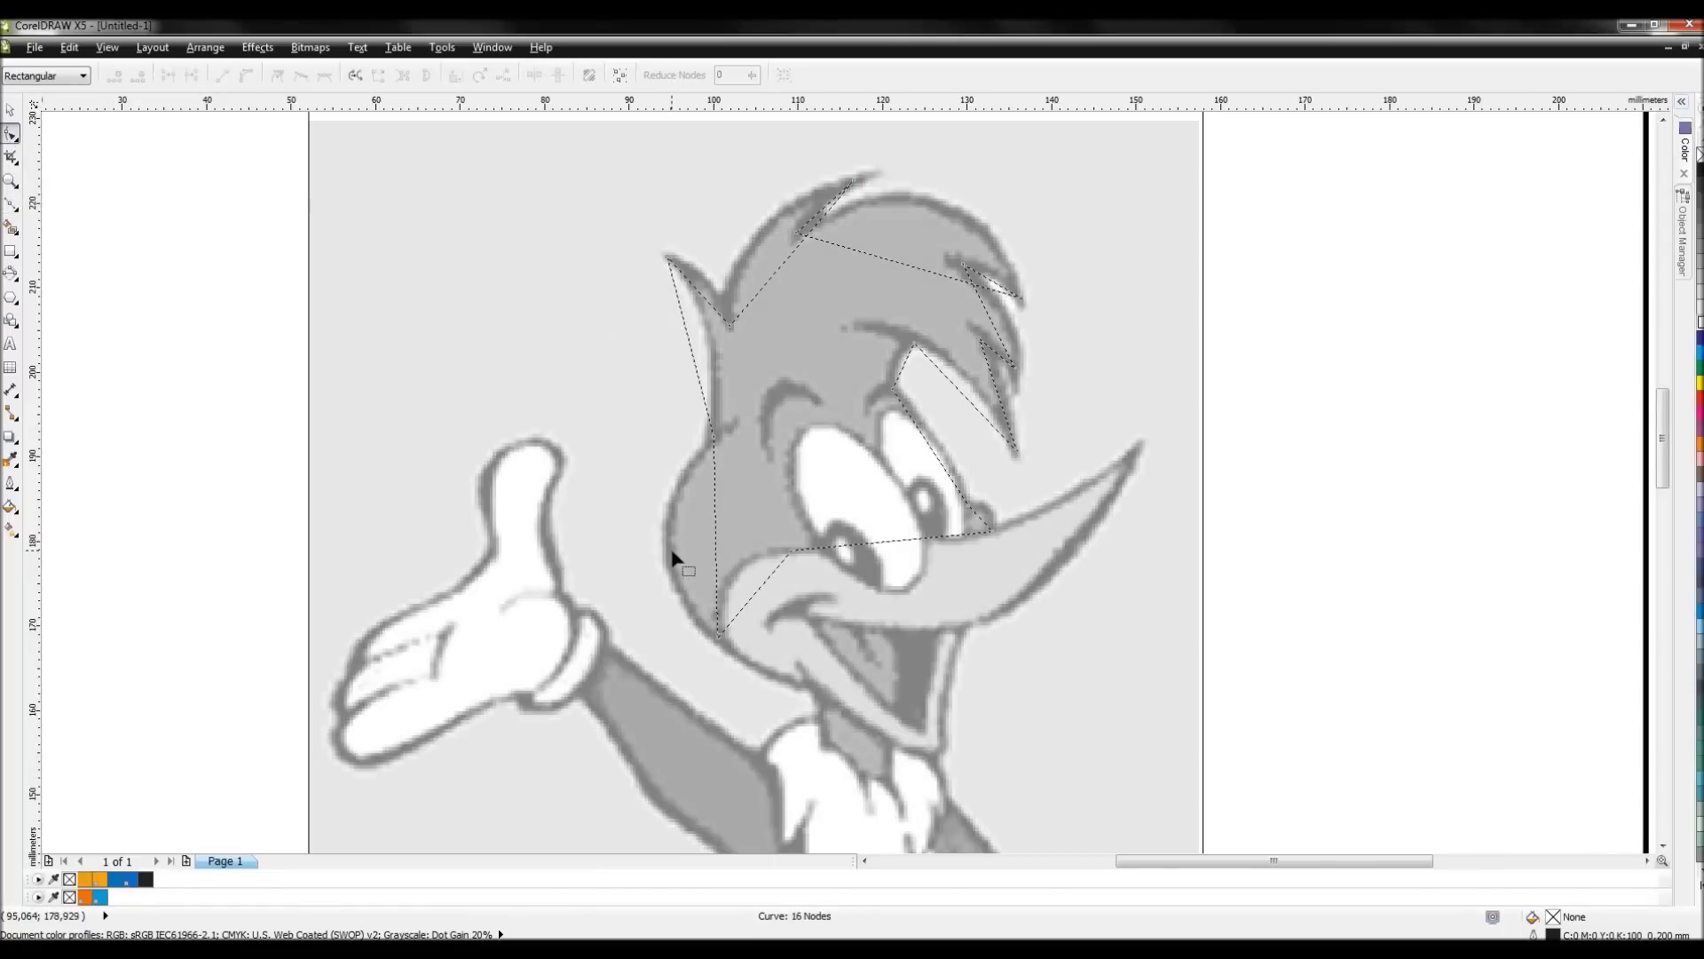
scroll(669, 544, "up", 2)
left_click(924, 494)
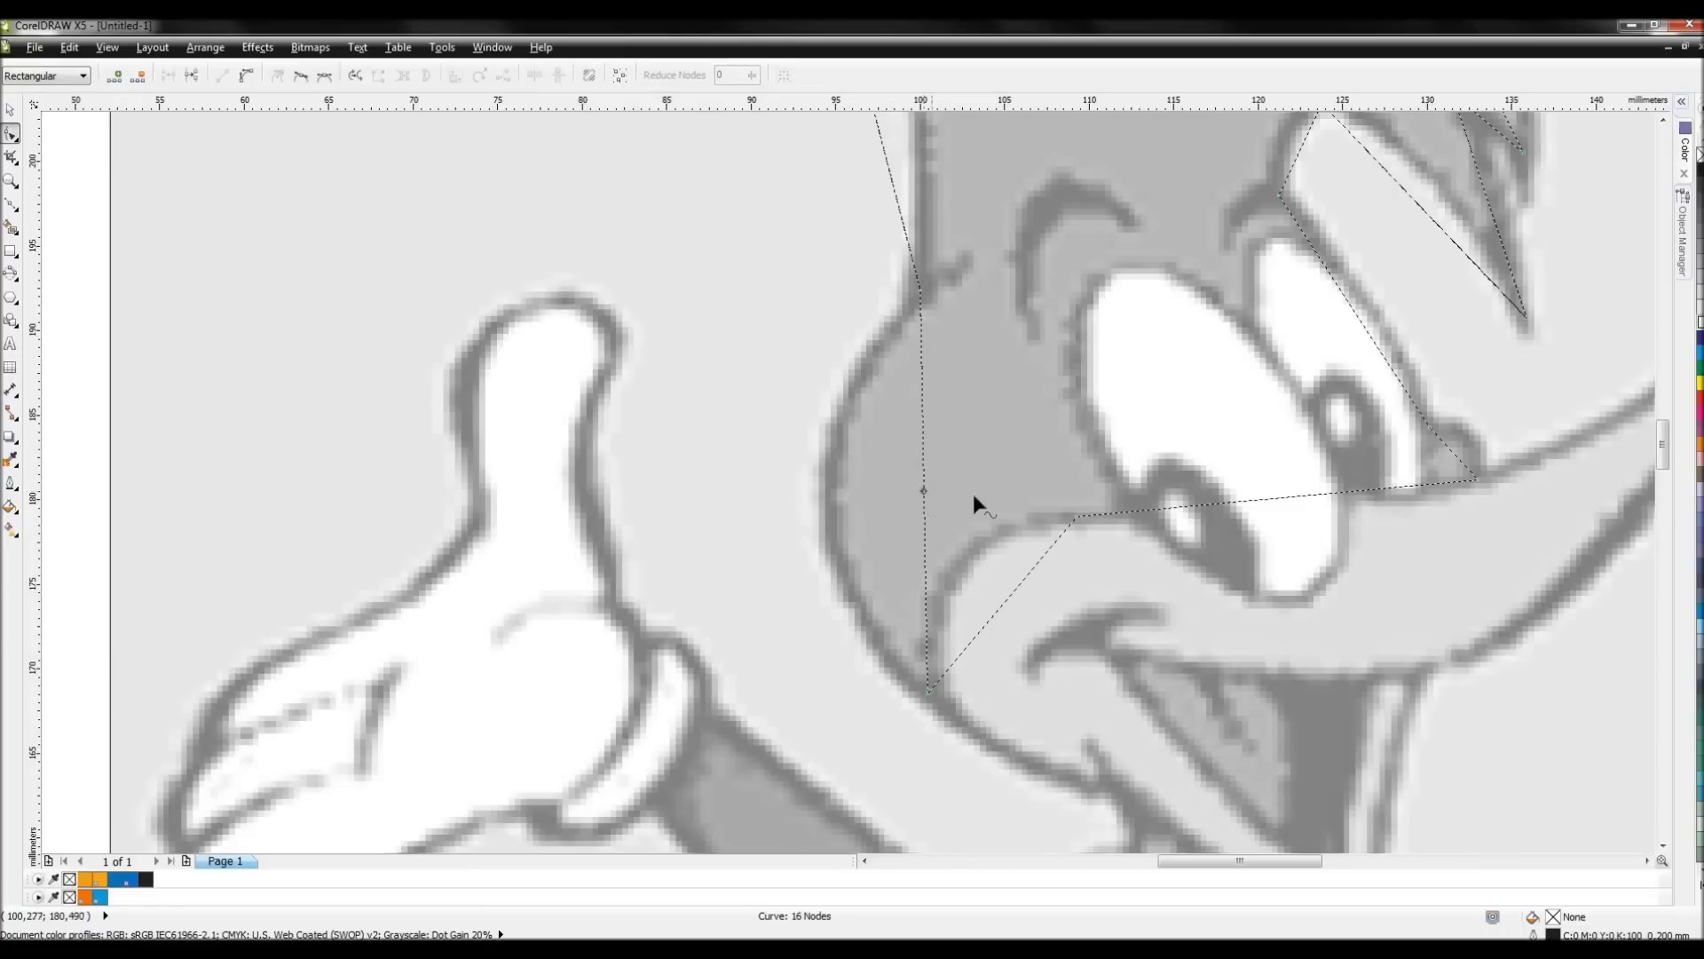
right_click(925, 489)
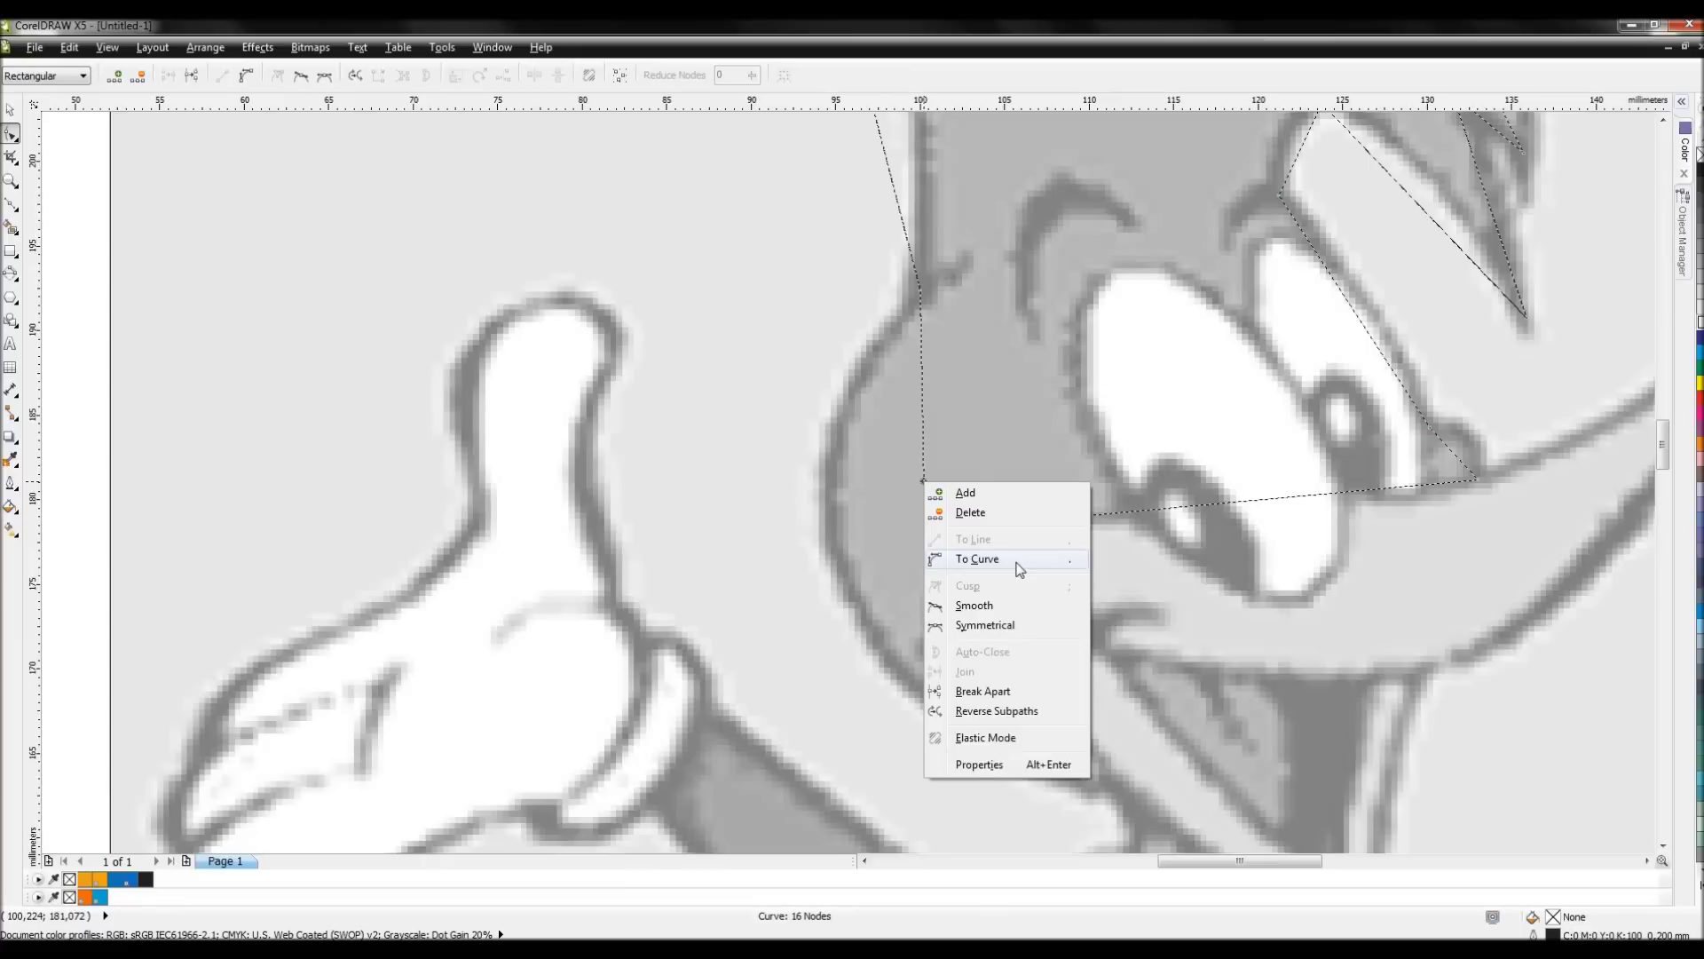
left_click(977, 558)
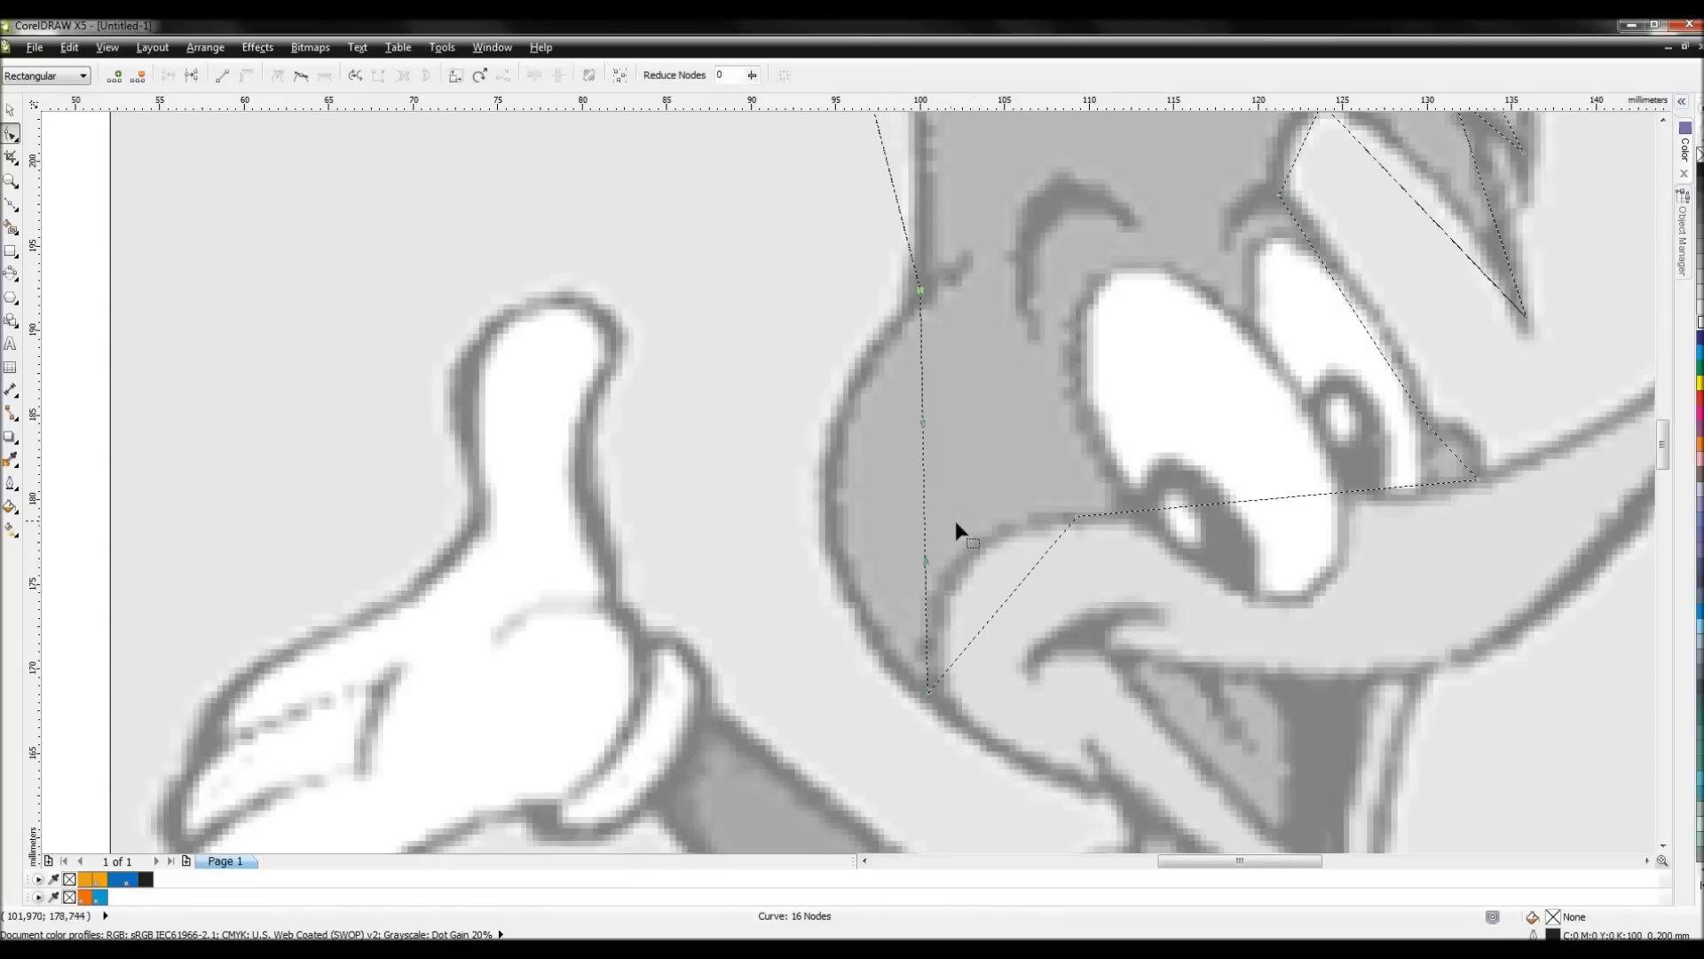
scroll(941, 563, "up", 3)
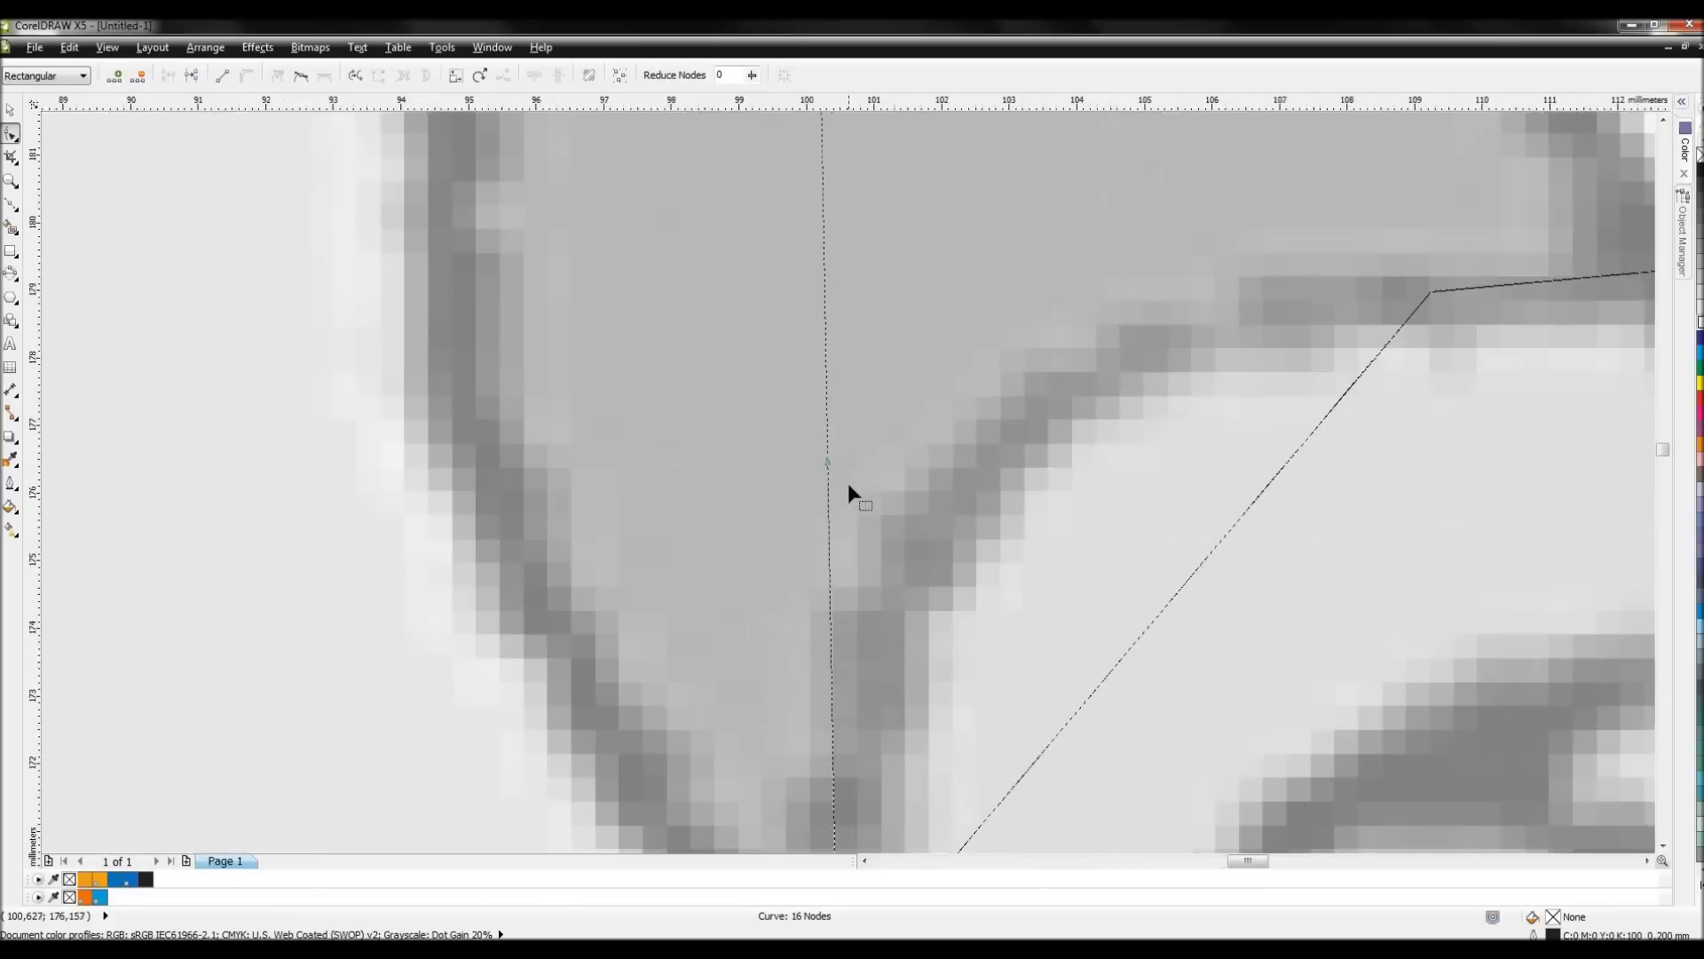
left_click_drag(825, 467, 916, 444)
scroll(915, 444, "down", 3)
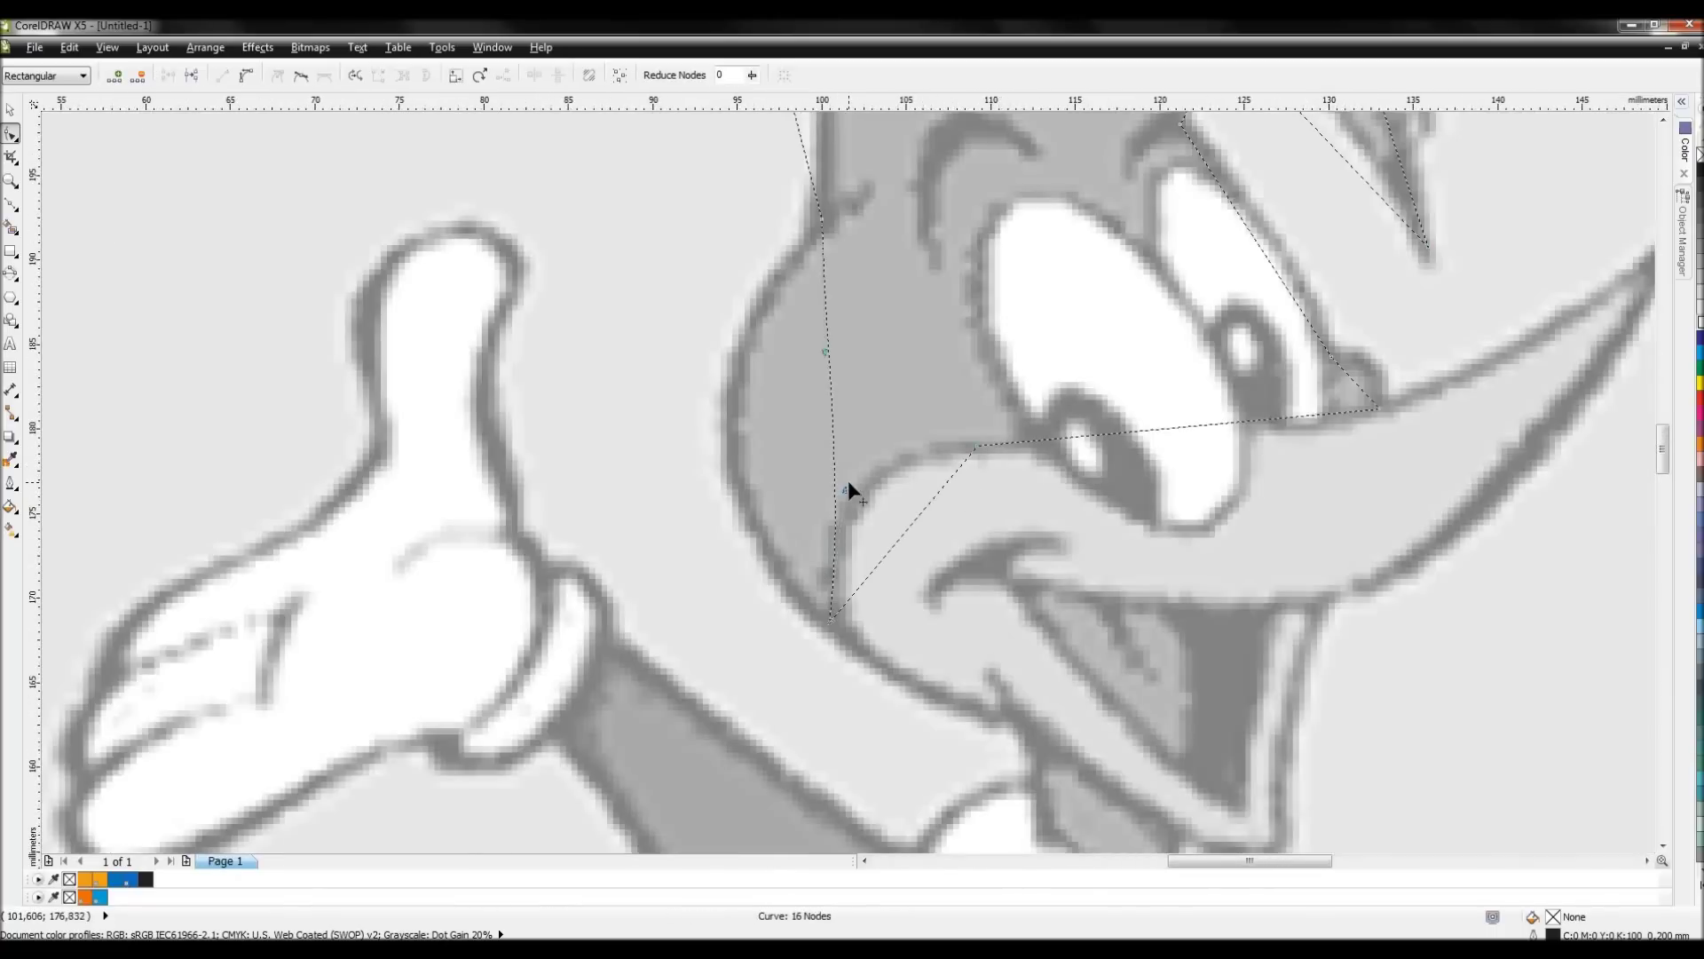
left_click_drag(824, 353, 787, 352)
left_click_drag(844, 488, 693, 529)
left_click_drag(792, 357, 711, 301)
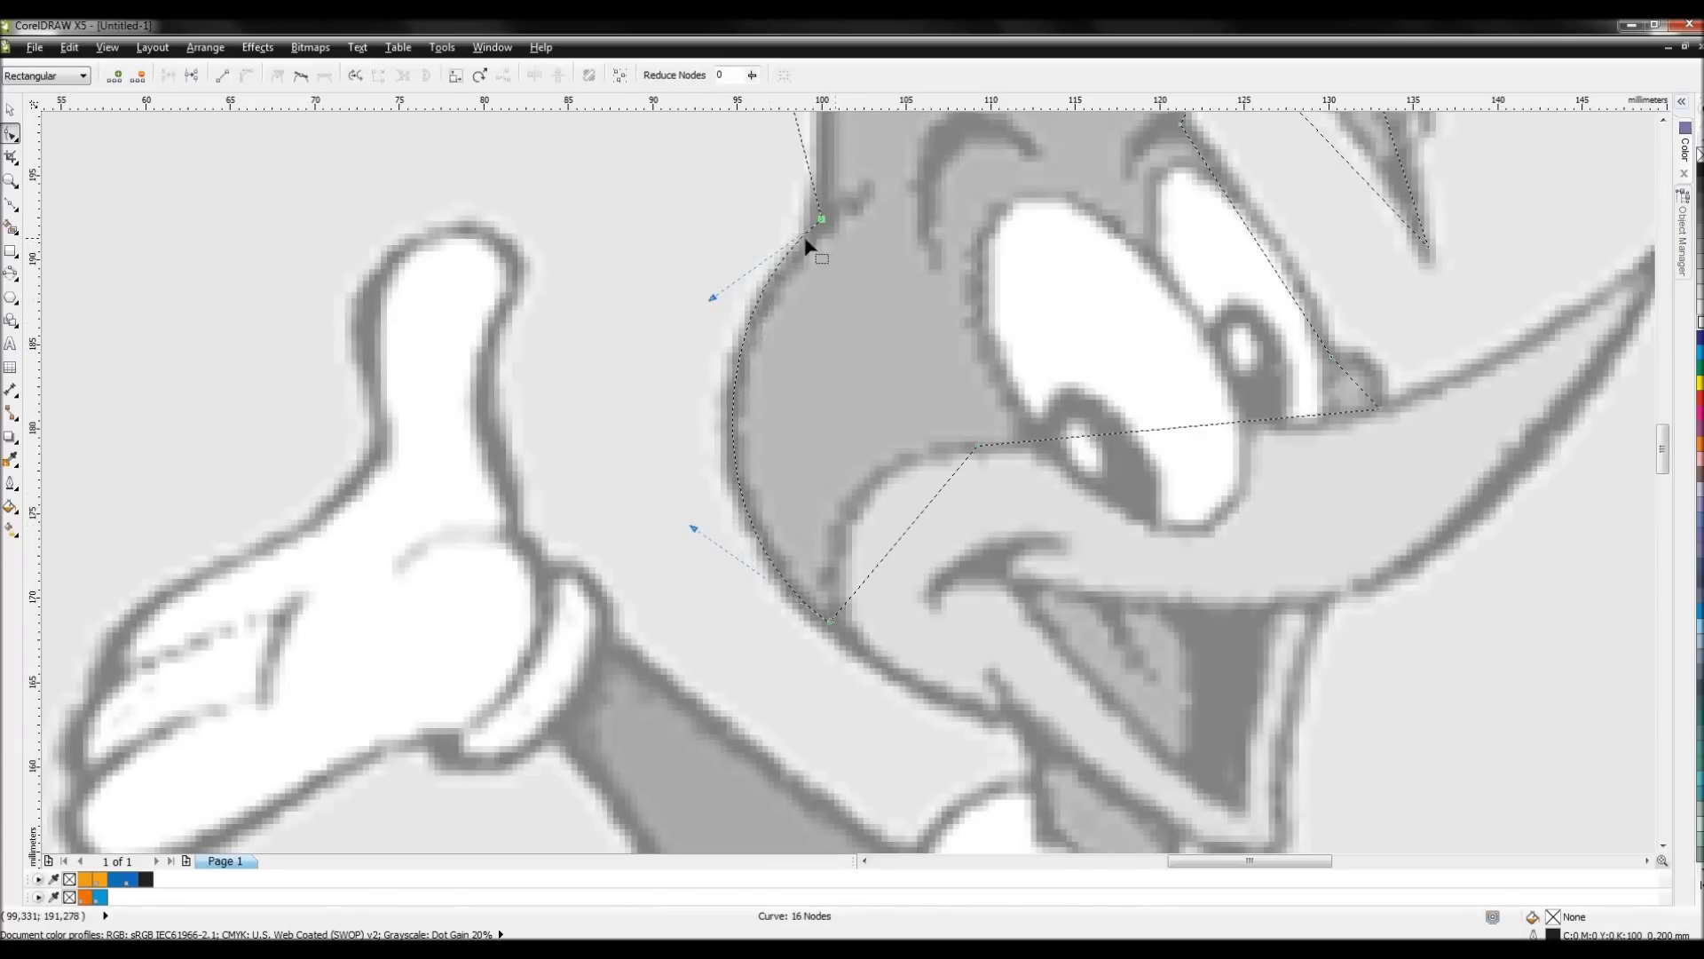
- Move the node joining the cheek and the back of the head onto the dark contour line
scroll(806, 246, "up", 2)
left_click(913, 480)
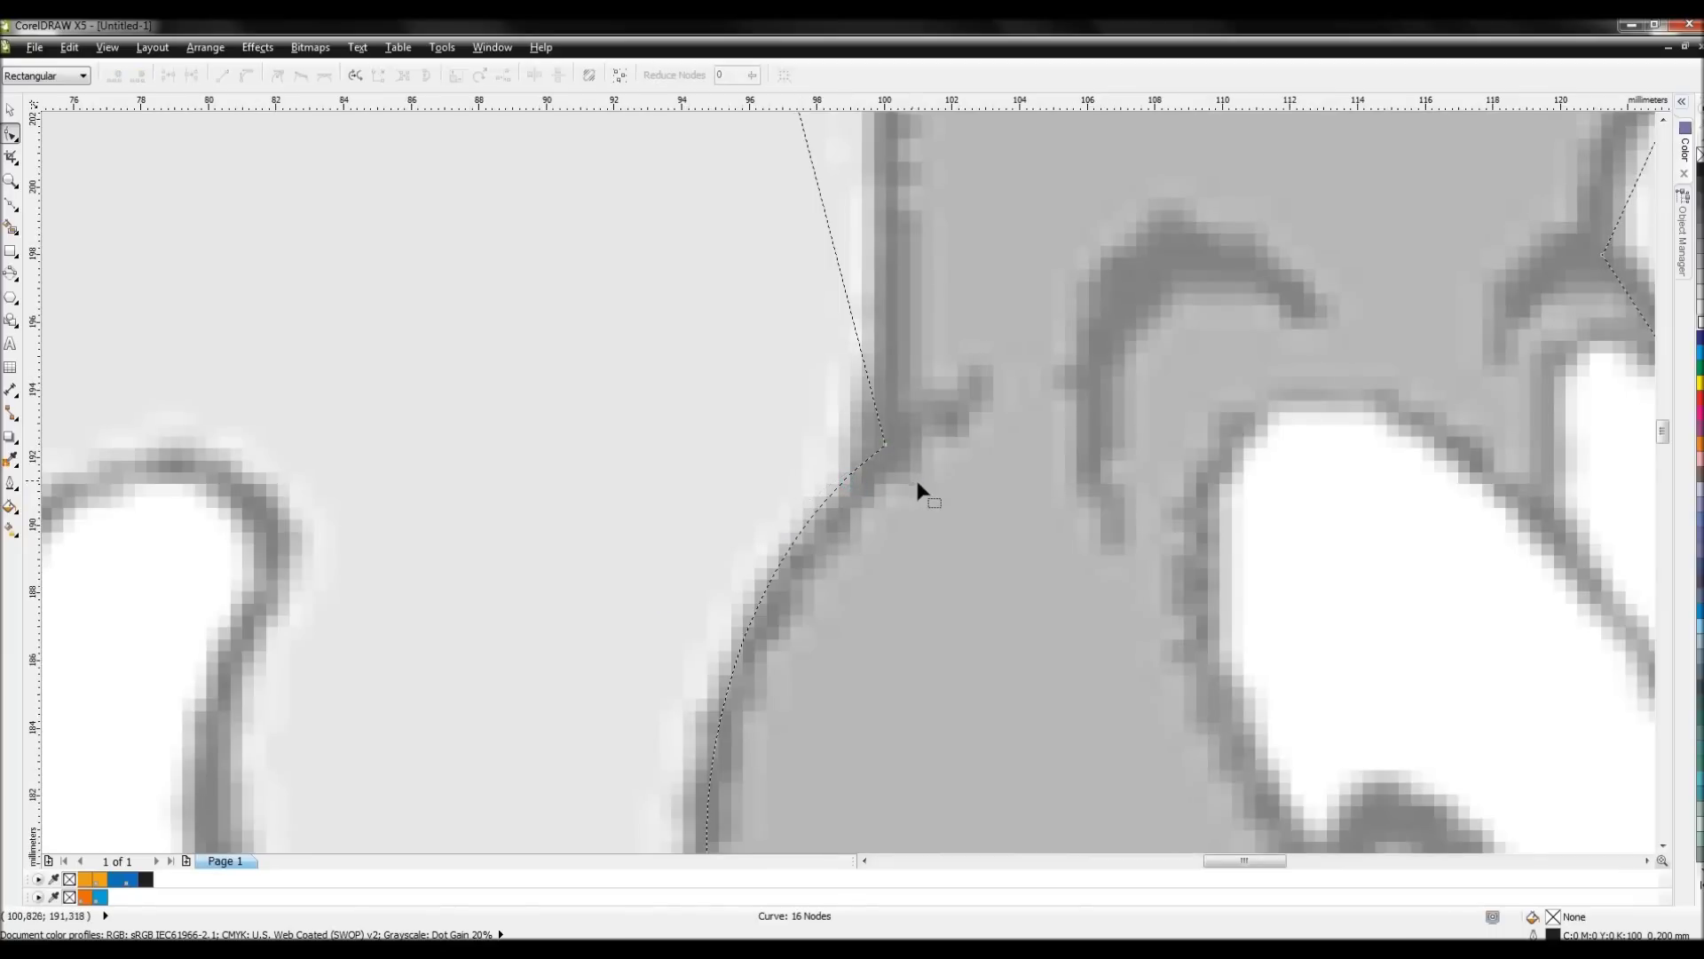
mouse_move(887, 444)
left_mouse_down()
mouse_move(924, 471)
mouse_move(892, 456)
left_mouse_up()
scroll(947, 475, "down", 1)
scroll(838, 492, "down", 3)
scroll(849, 481, "up", 5)
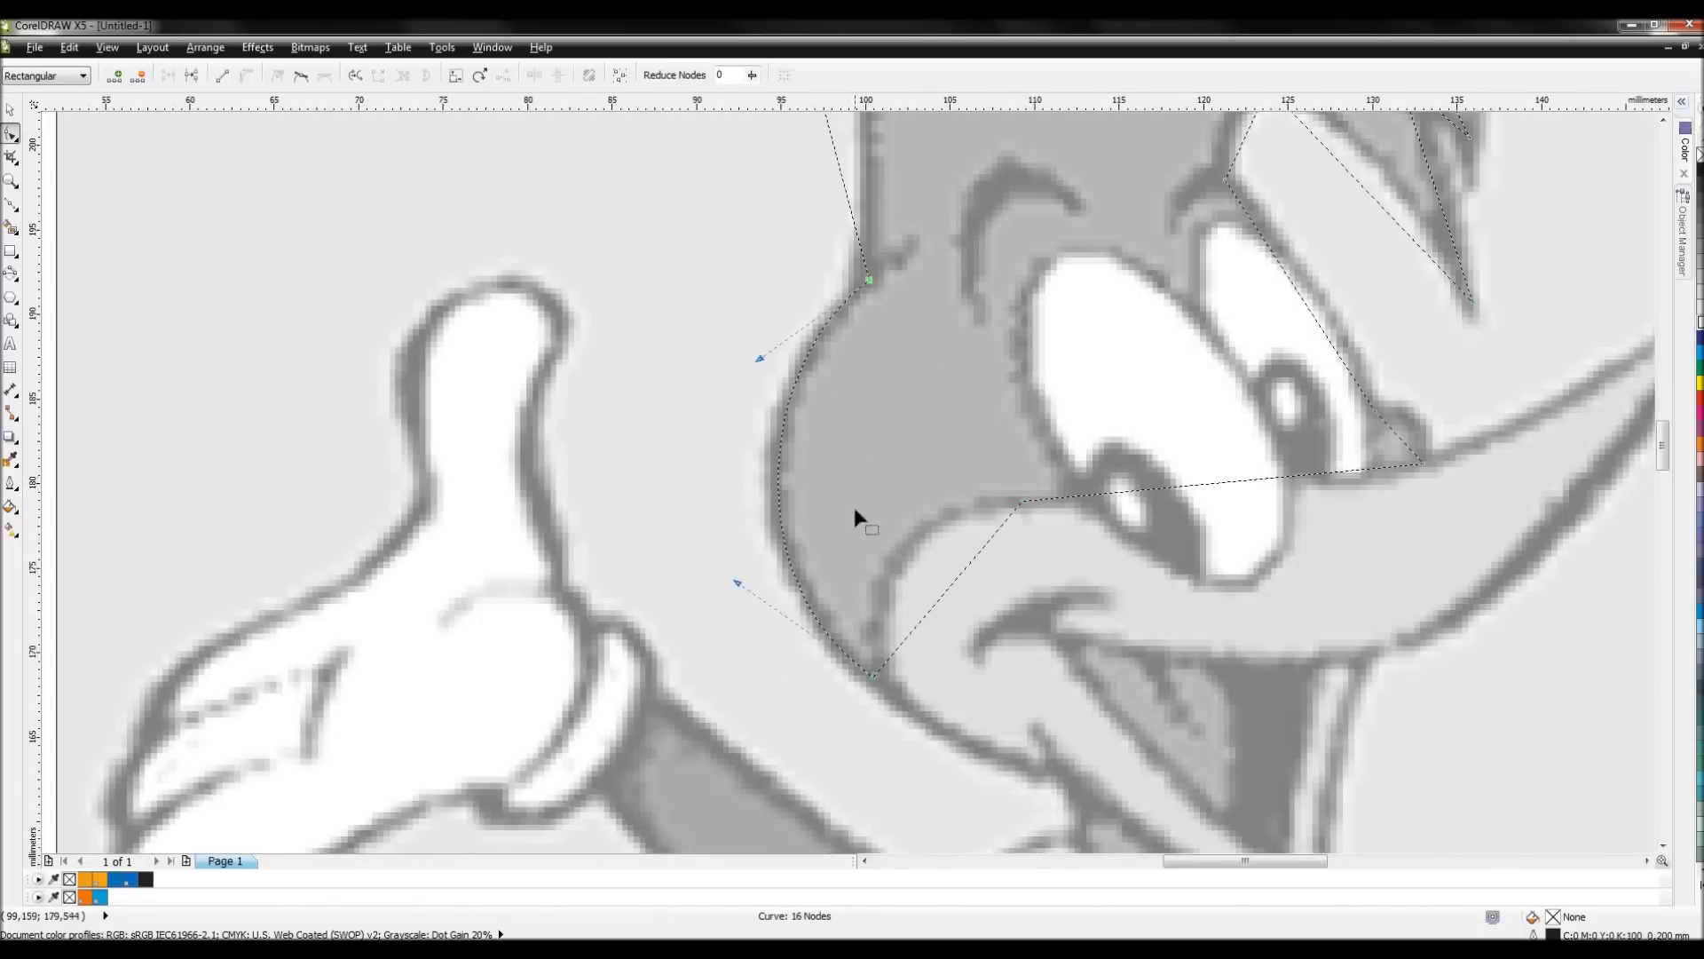
- Fine-tune the cheek curve's control handles so it follows the middle of the bitmap's dark contour
left_click_drag(621, 598, 616, 597)
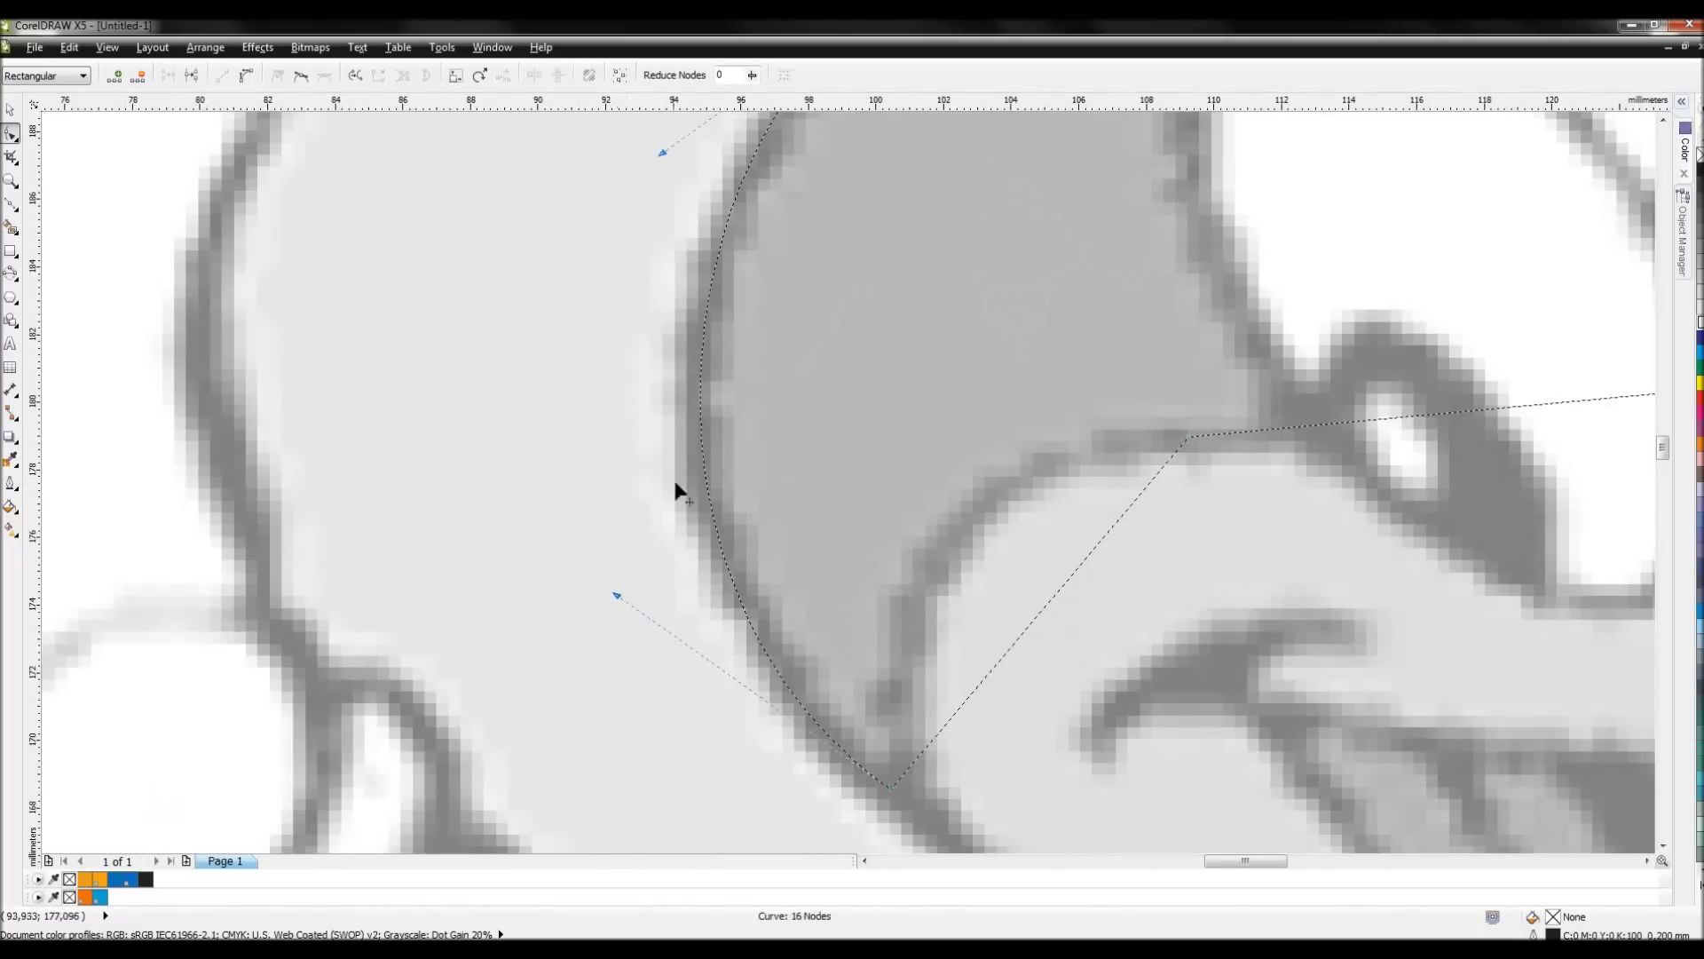
mouse_move(702, 424)
left_mouse_down()
mouse_move(949, 389)
mouse_move(731, 397)
mouse_move(690, 421)
mouse_move(697, 433)
left_mouse_up()
left_click_drag(611, 618, 636, 630)
scroll(798, 426, "up", 3)
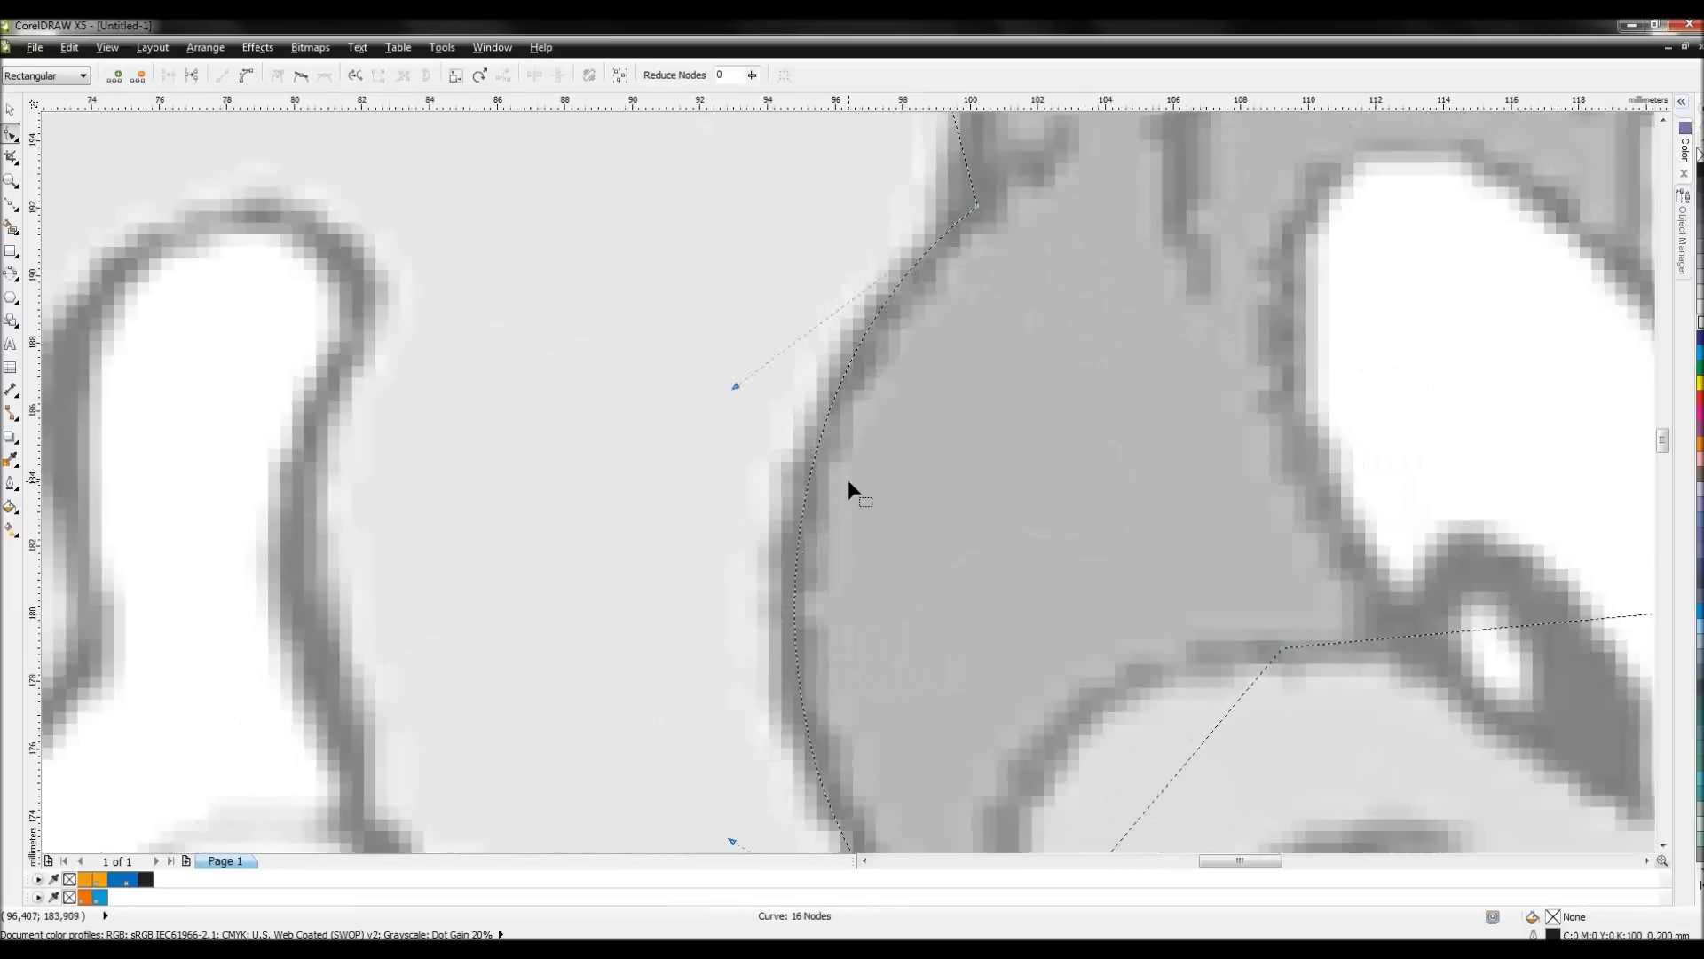
left_click_drag(734, 387, 729, 411)
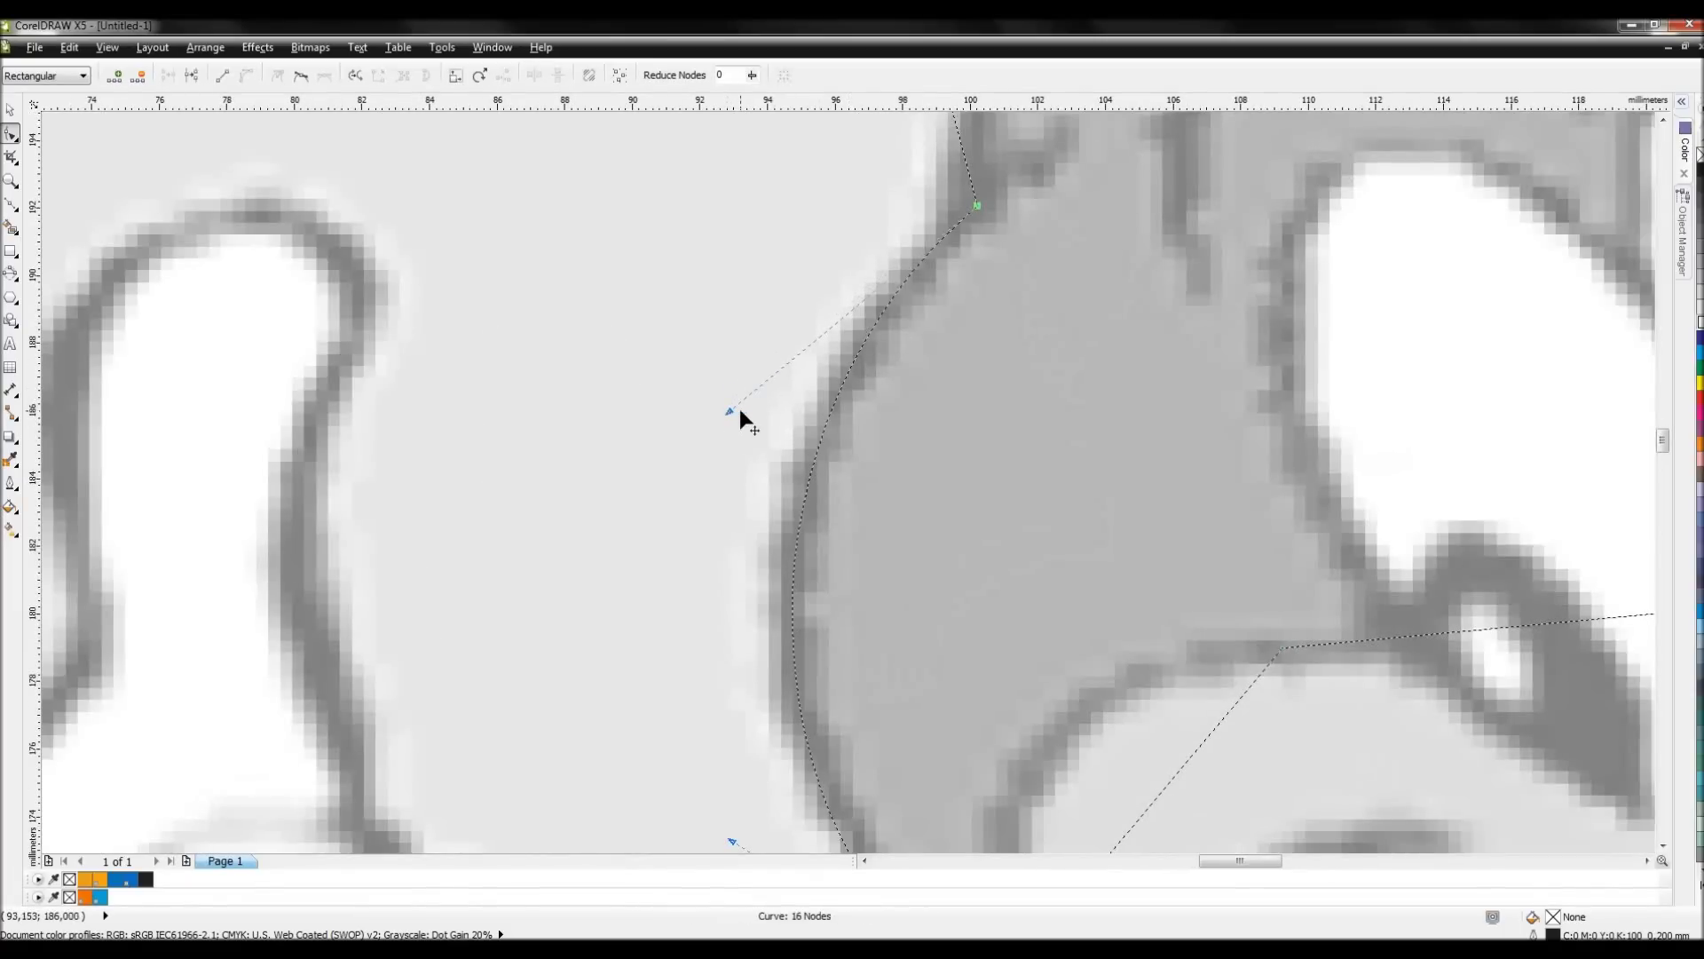
- Convert the segment from the back of the head to the rear crest tip into a curve and fit it to the contour
scroll(868, 449, "down", 3)
scroll(857, 461, "up", 3)
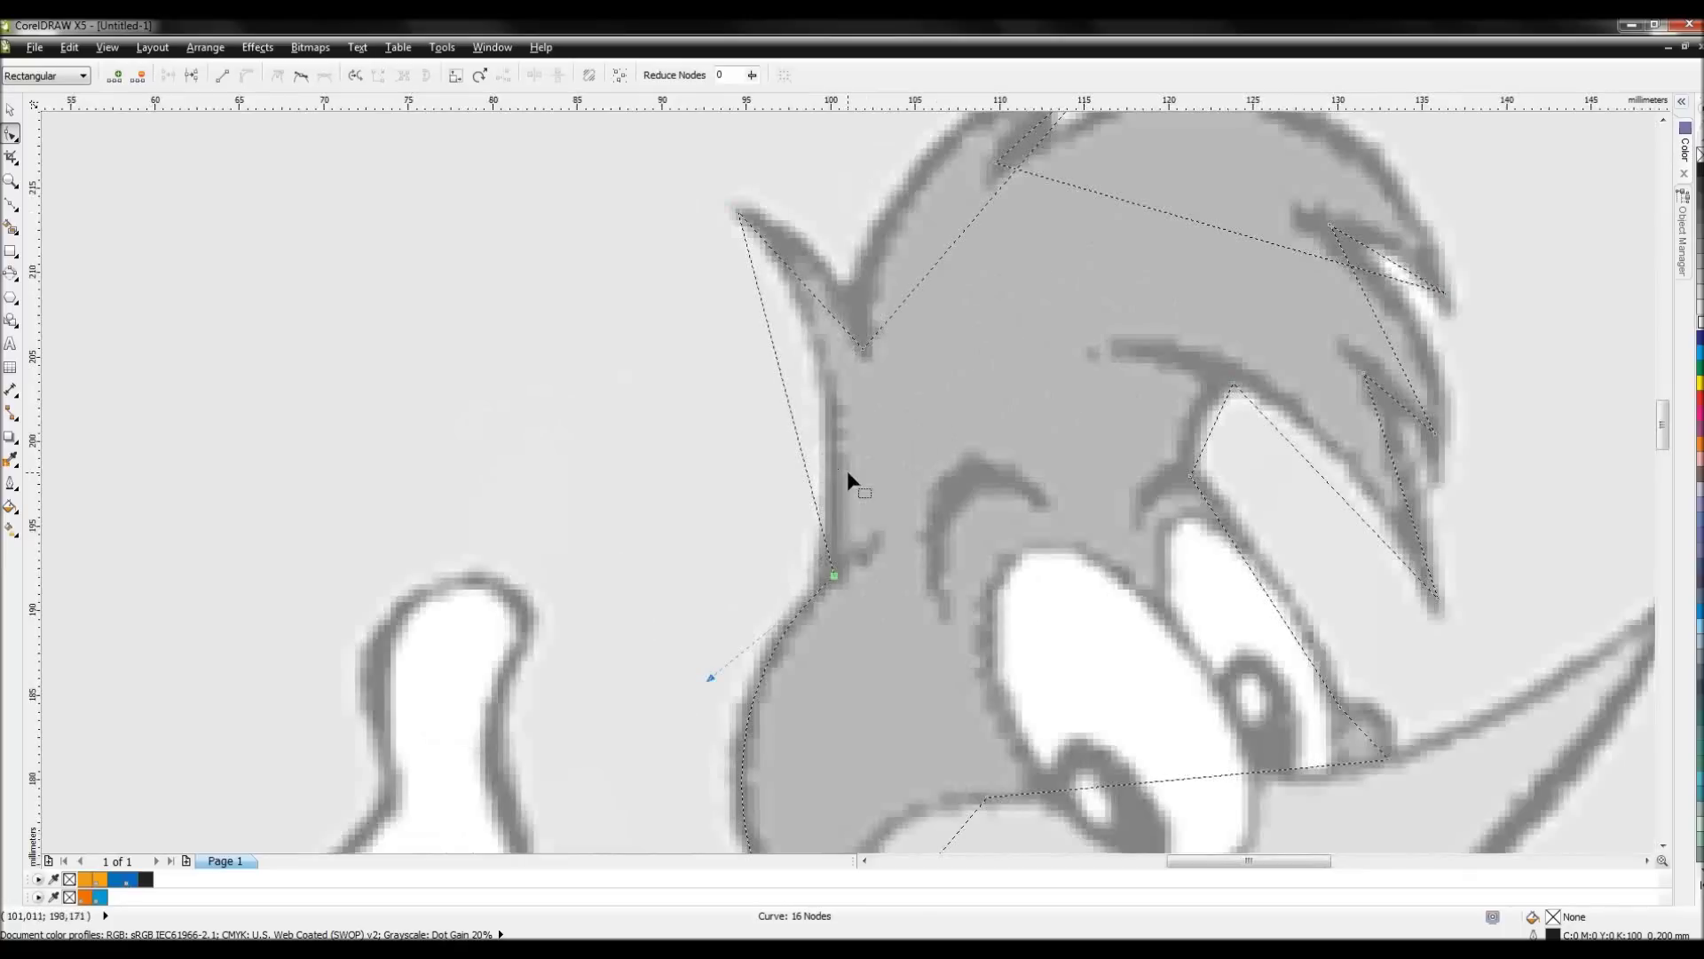
left_click(792, 414)
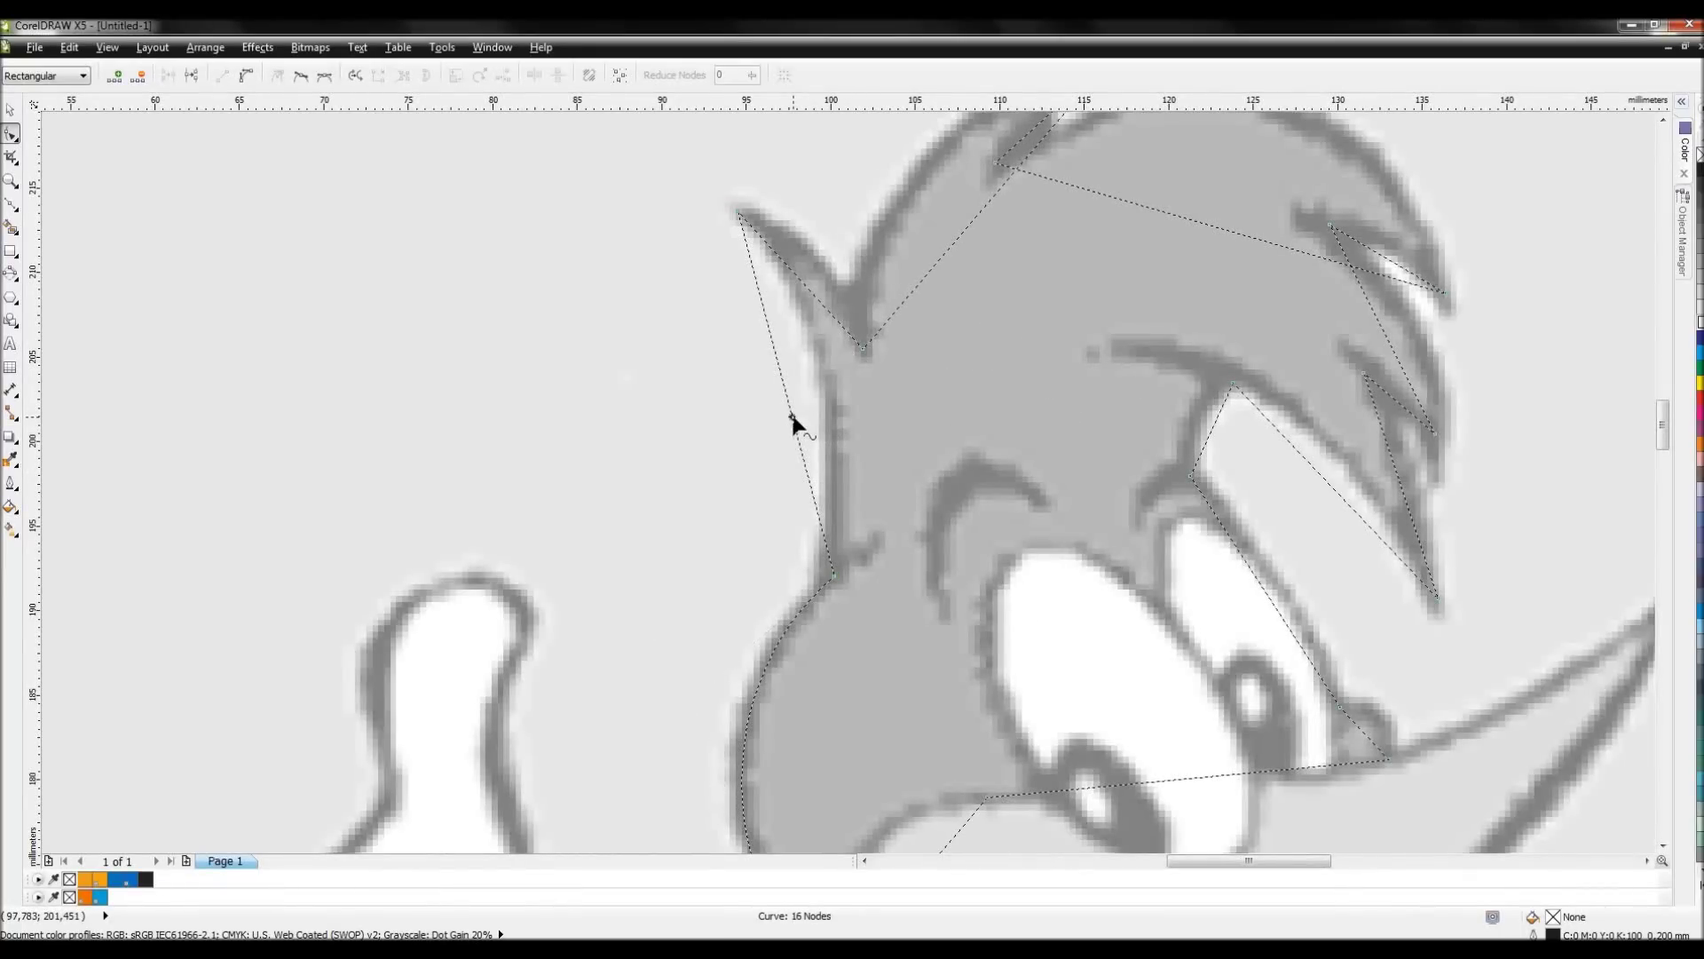
right_click(792, 415)
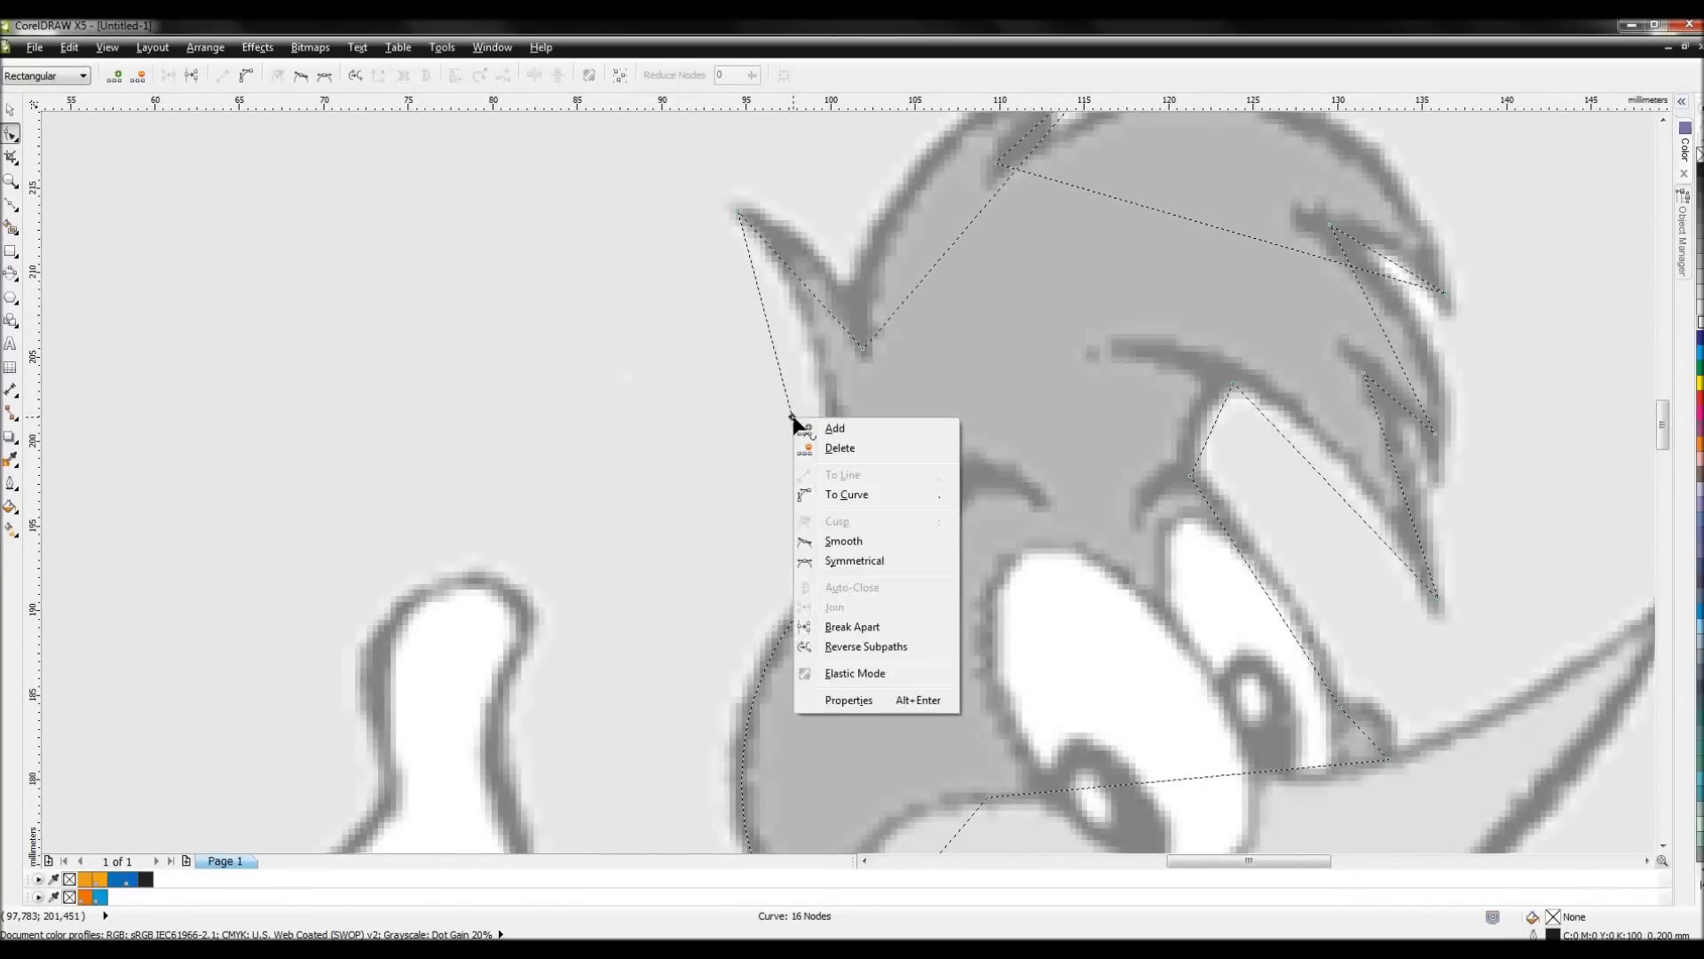
left_click(854, 493)
left_click_drag(793, 410, 822, 354)
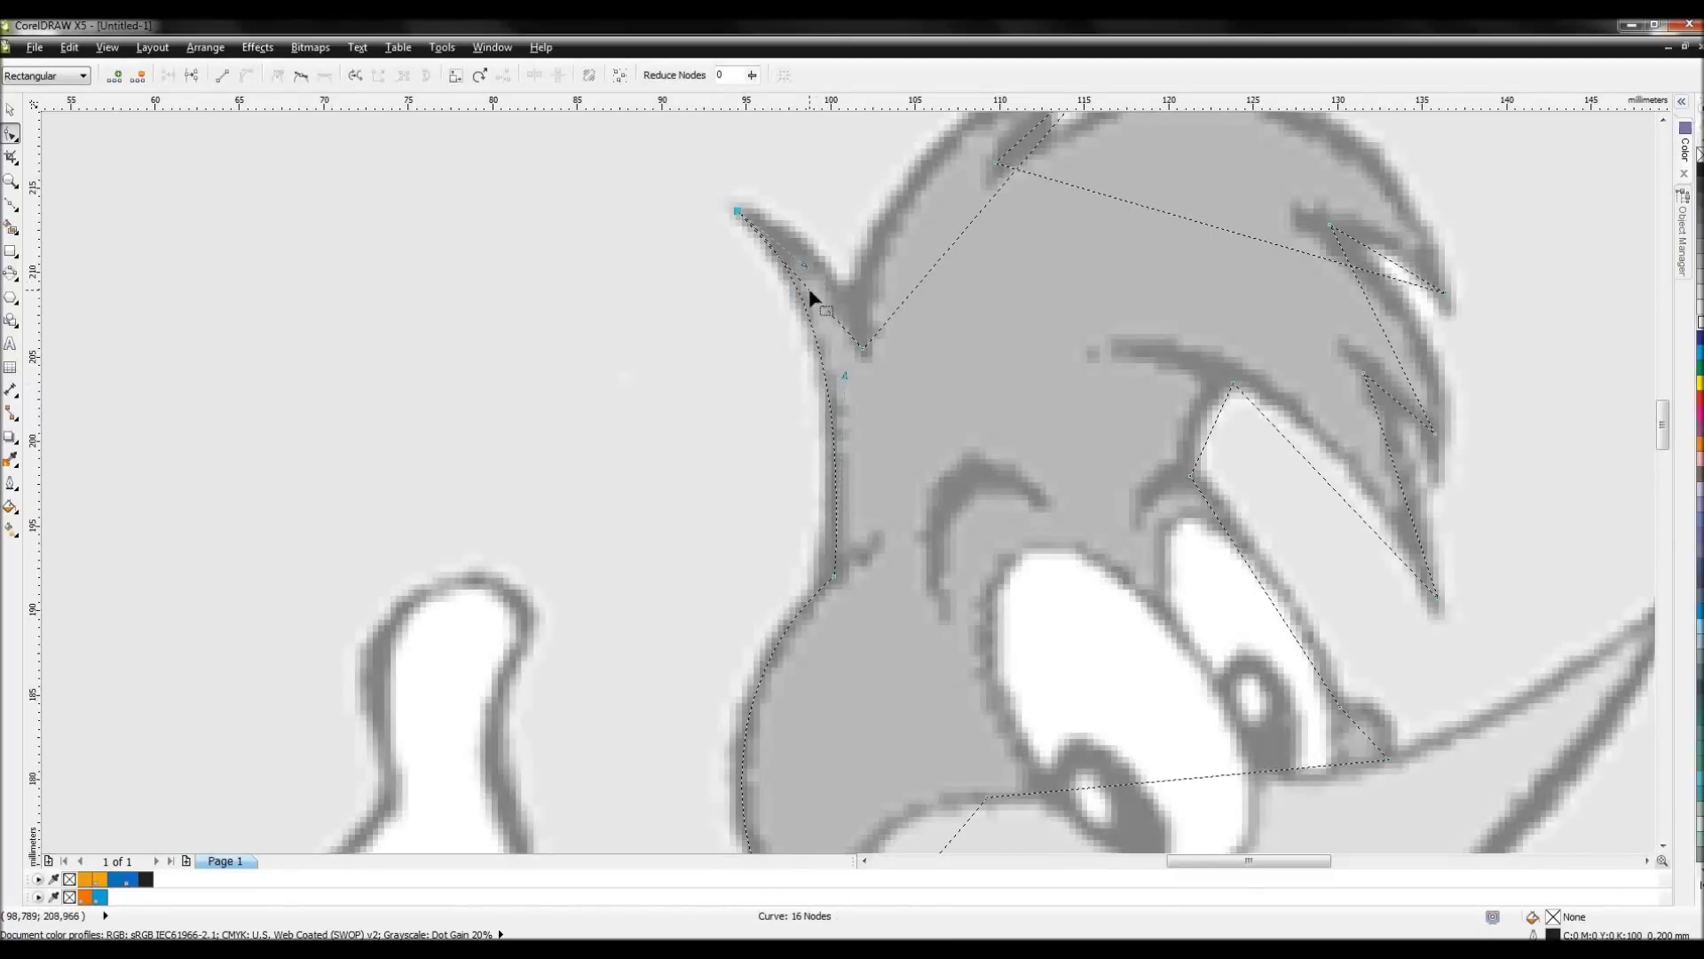
- Convert the segment from the rear crest tip to its notch into a curve and bend it along the crest's upper edge
right_click(810, 293)
left_click(874, 370)
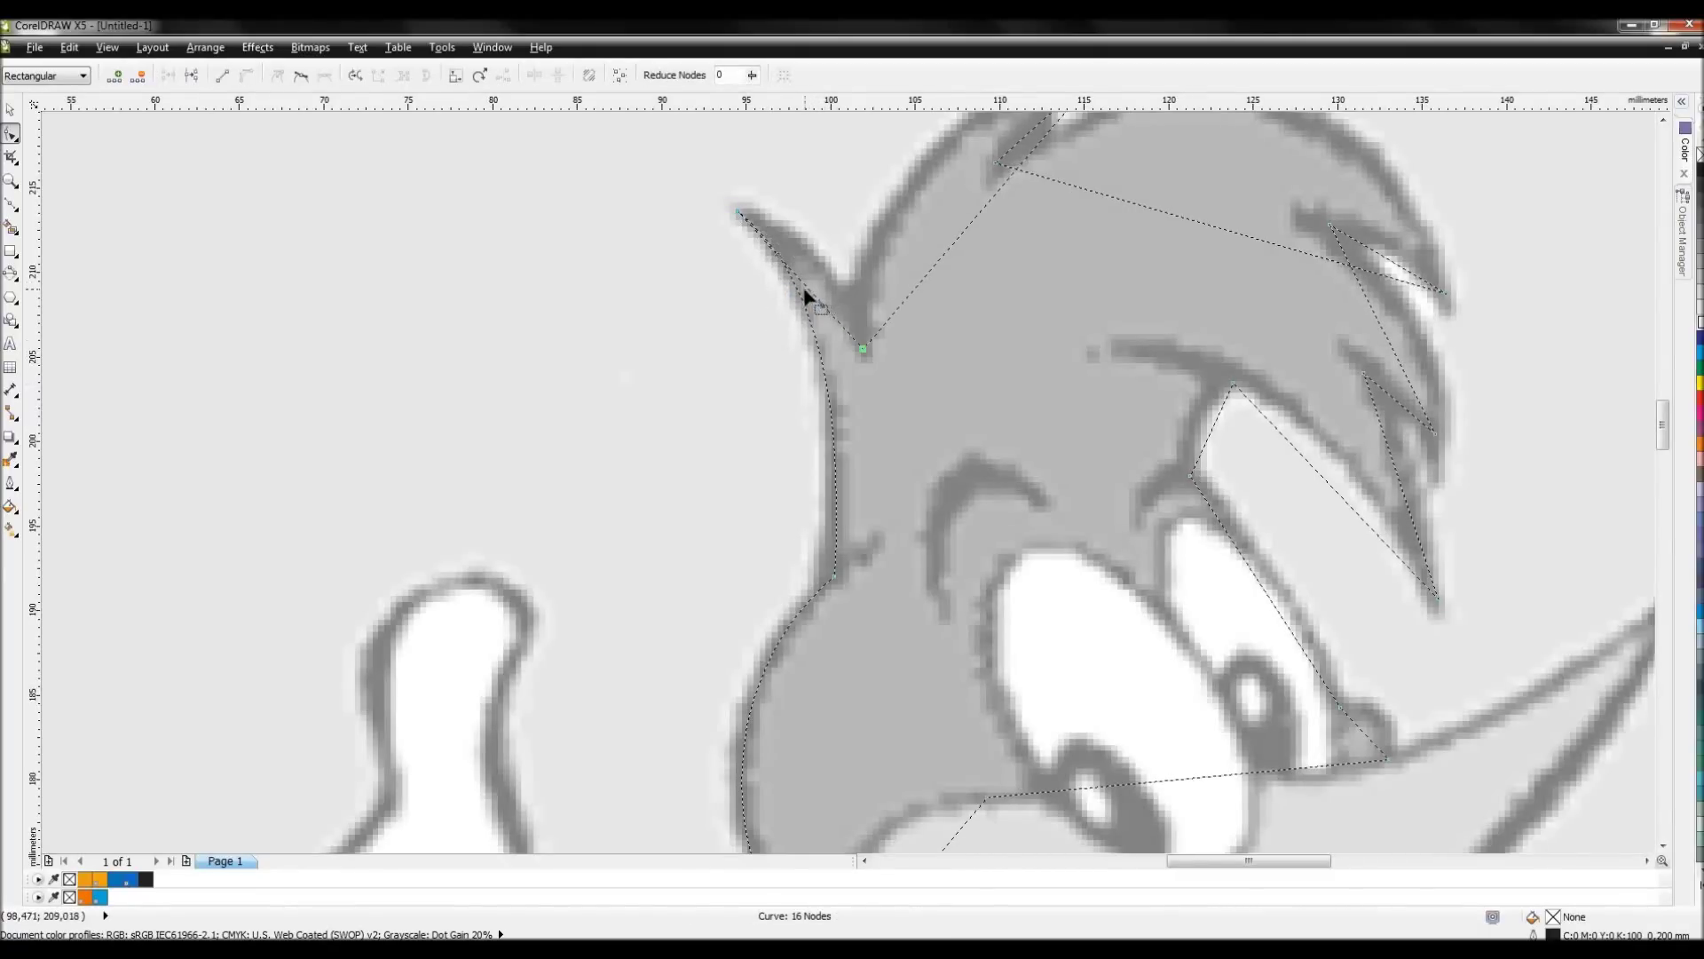
left_click(810, 277)
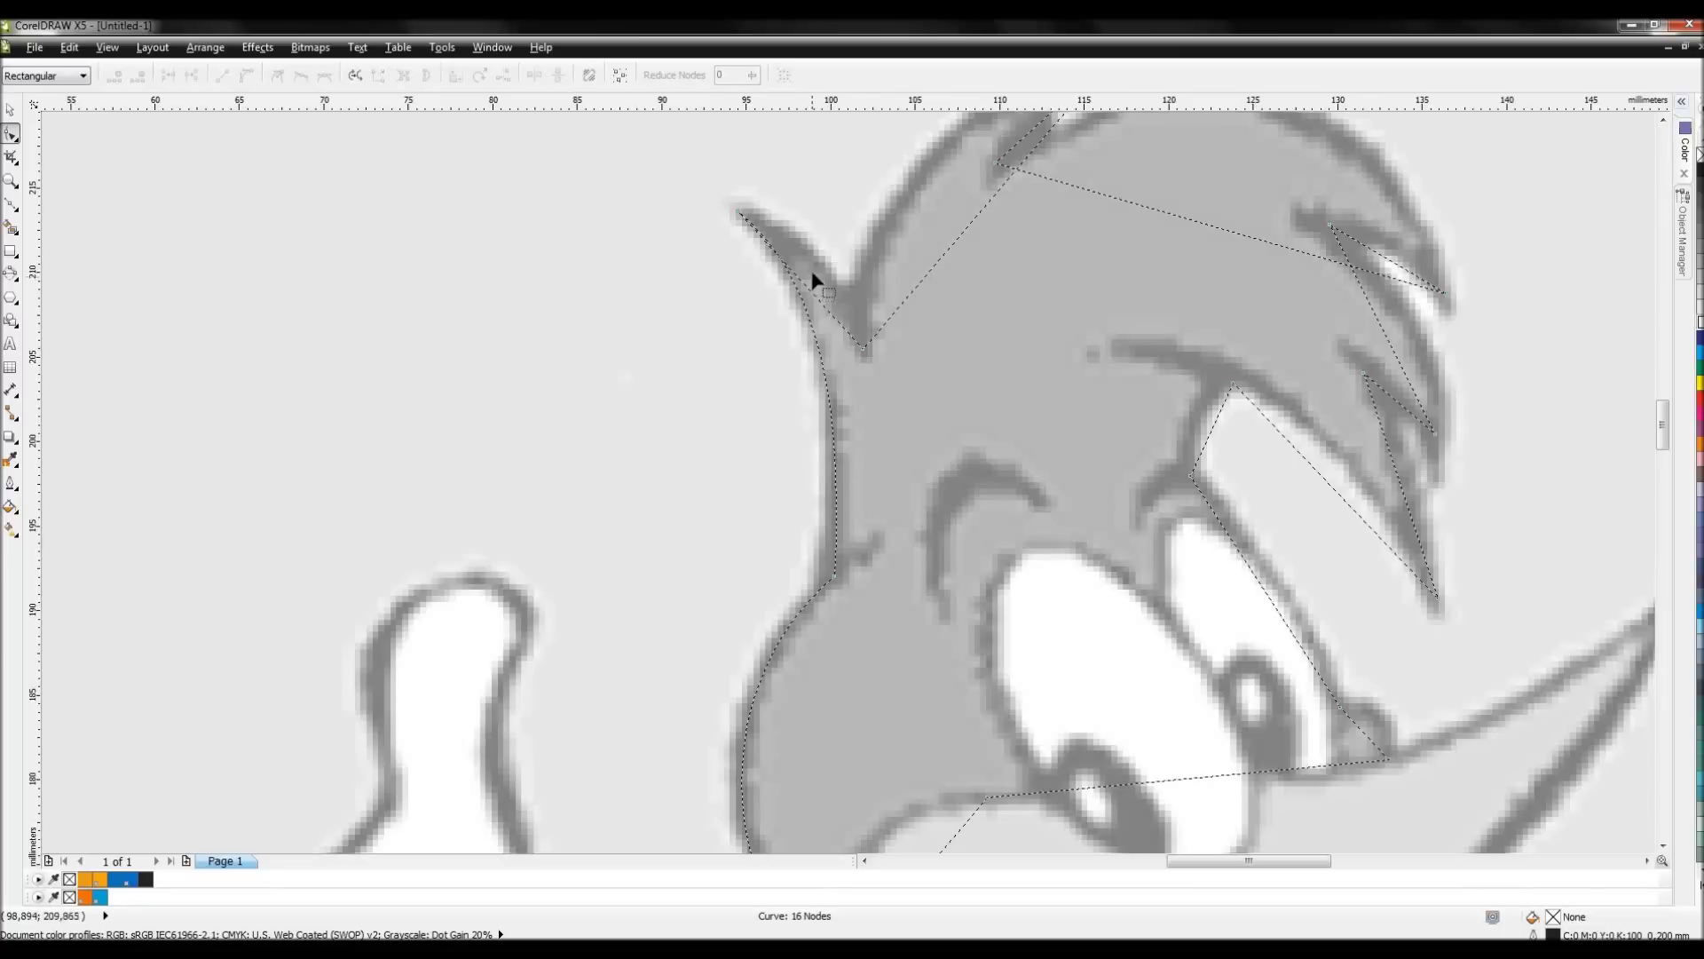
scroll(815, 283, "up", 2)
scroll(840, 519, "down", 2)
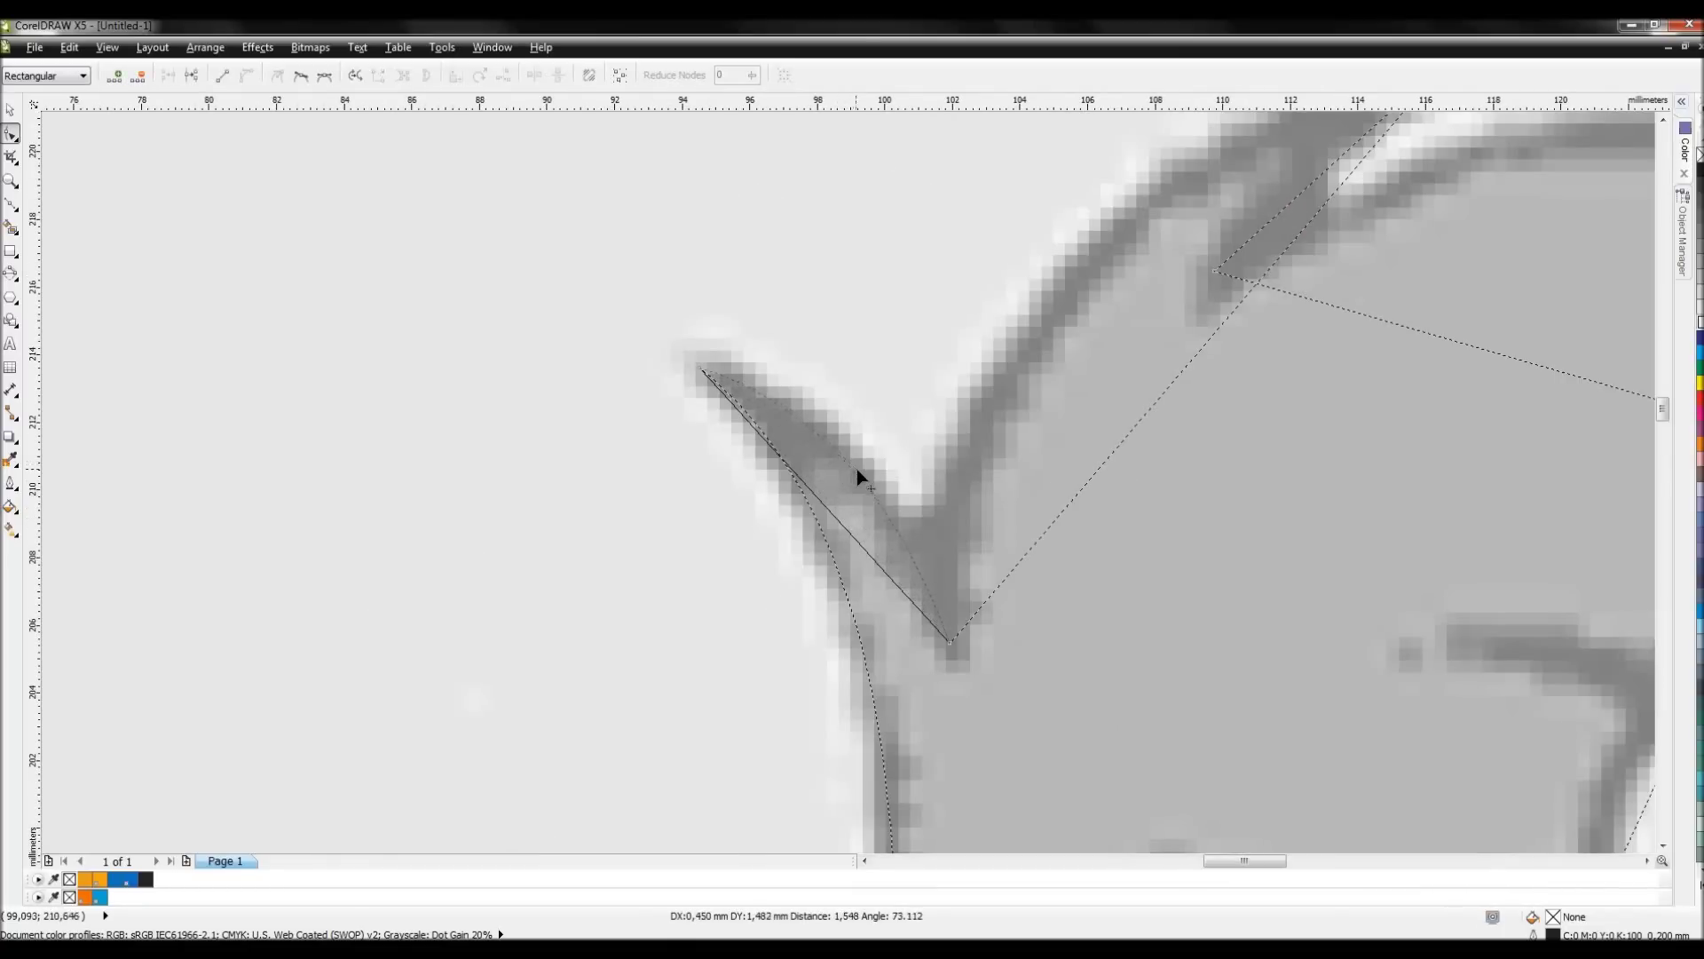
- Convert the segment from the crest notch to the top tuft's tip into a curve and bow it outward along the hair contour
scroll(849, 484, "down", 2)
scroll(849, 485, "up", 2)
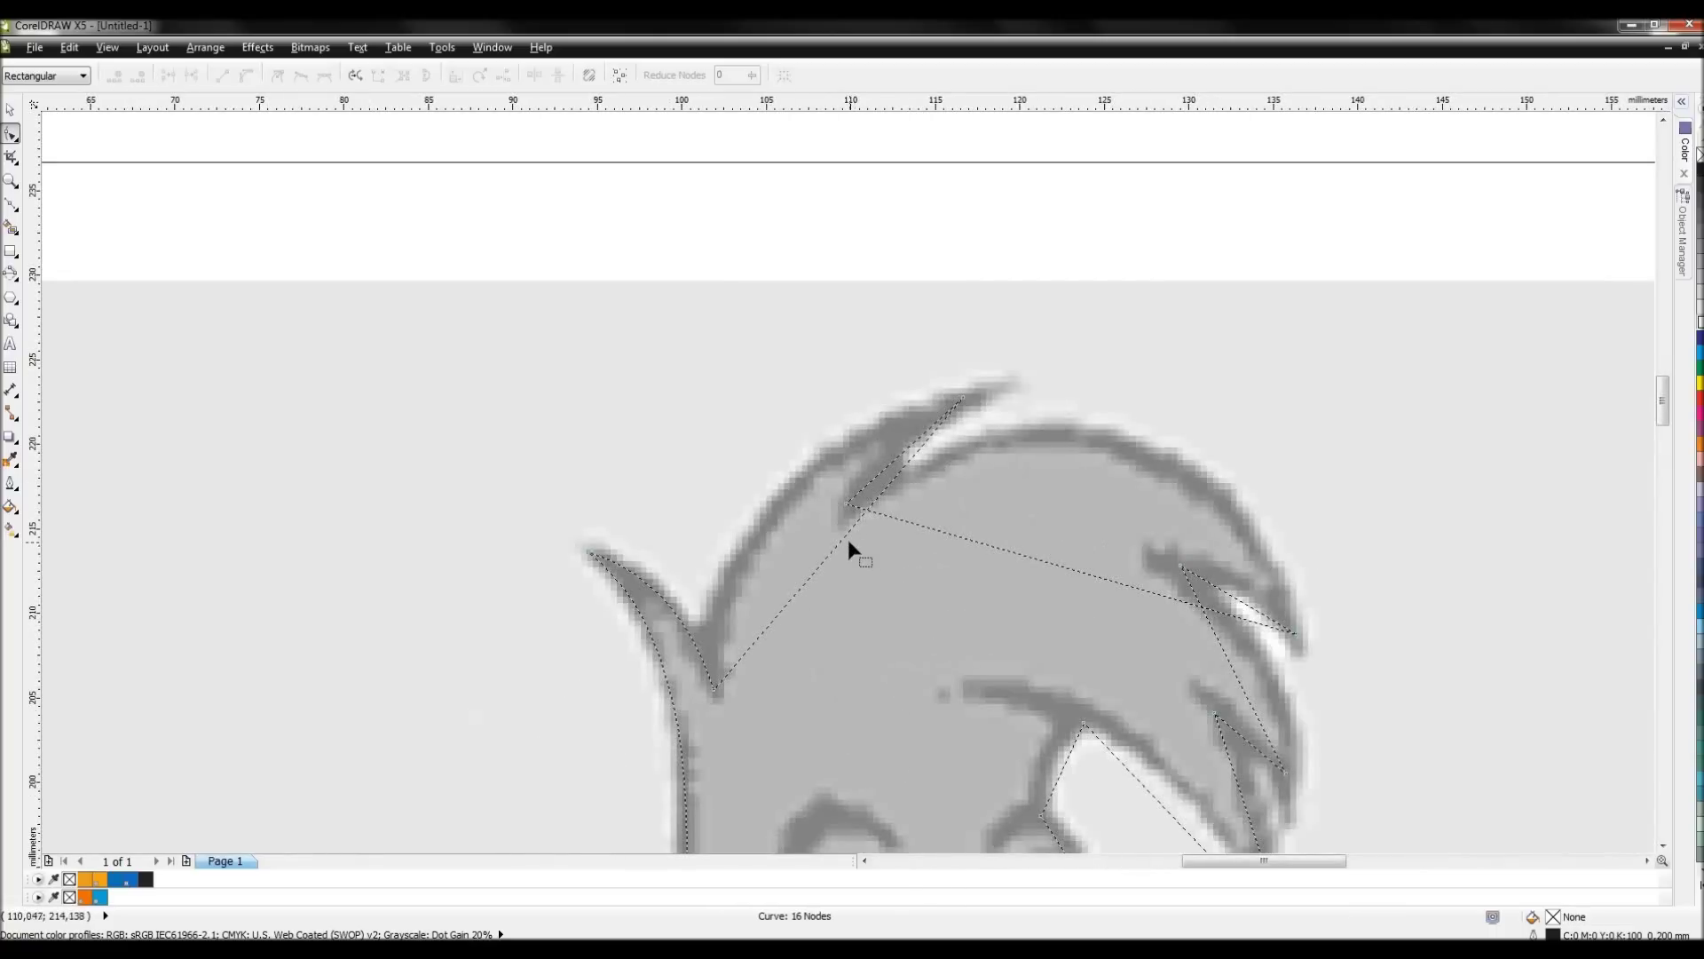
right_click(843, 543)
left_click(892, 621)
left_click_drag(844, 546, 781, 517)
- Convert the top tuft's inner segment into a curve and bend it slightly to match the tuft's inside edge
scroll(905, 456, "up", 2)
right_click(817, 481)
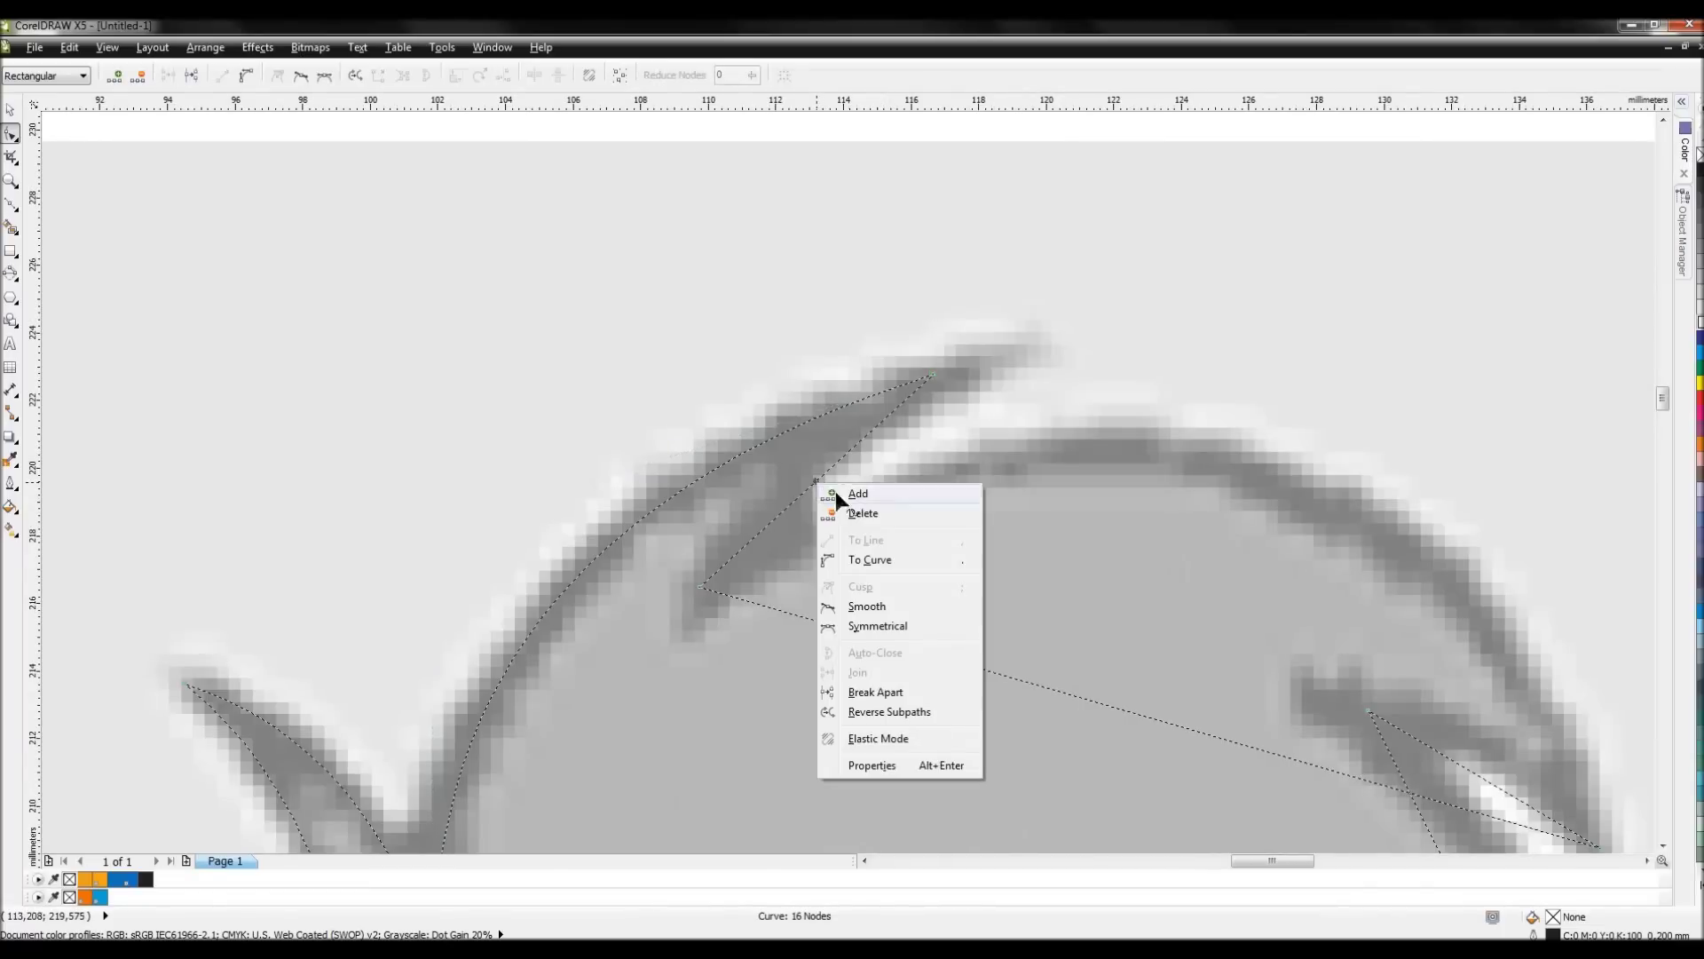
left_click(869, 559)
left_click_drag(818, 484, 799, 475)
- Convert the long crown segment from the tuft notch to the front hair tip into a curve and arch it over the head
right_click(1124, 711)
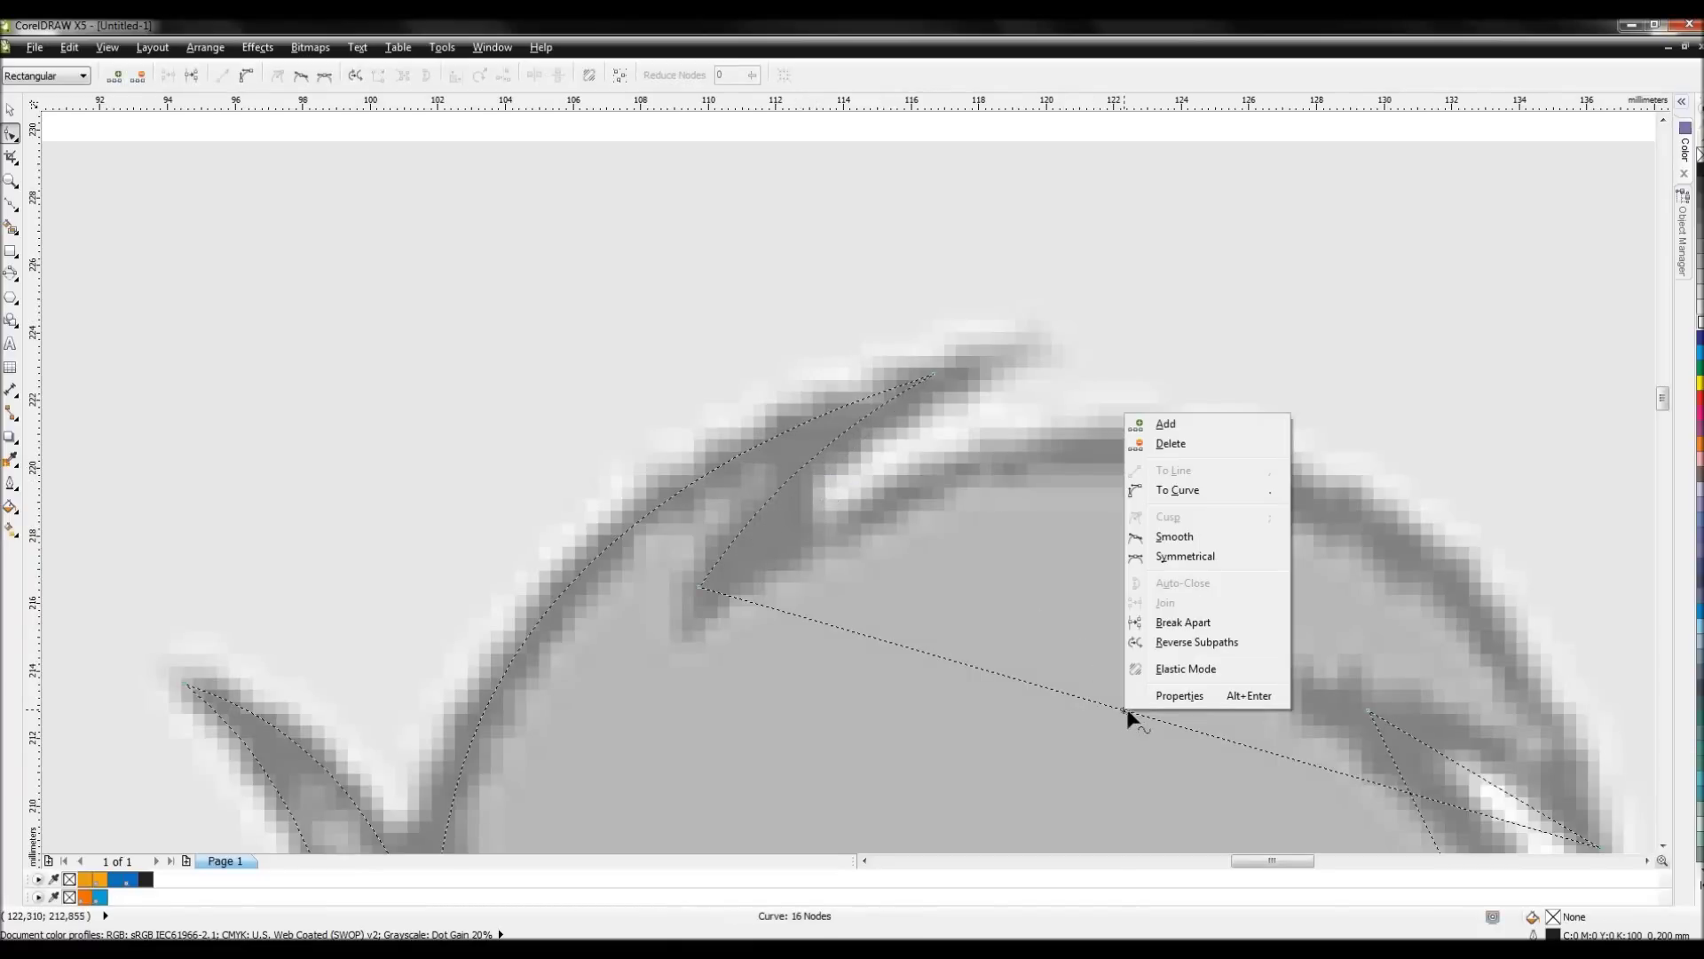
left_click(1191, 498)
left_click_drag(1202, 685, 1134, 480)
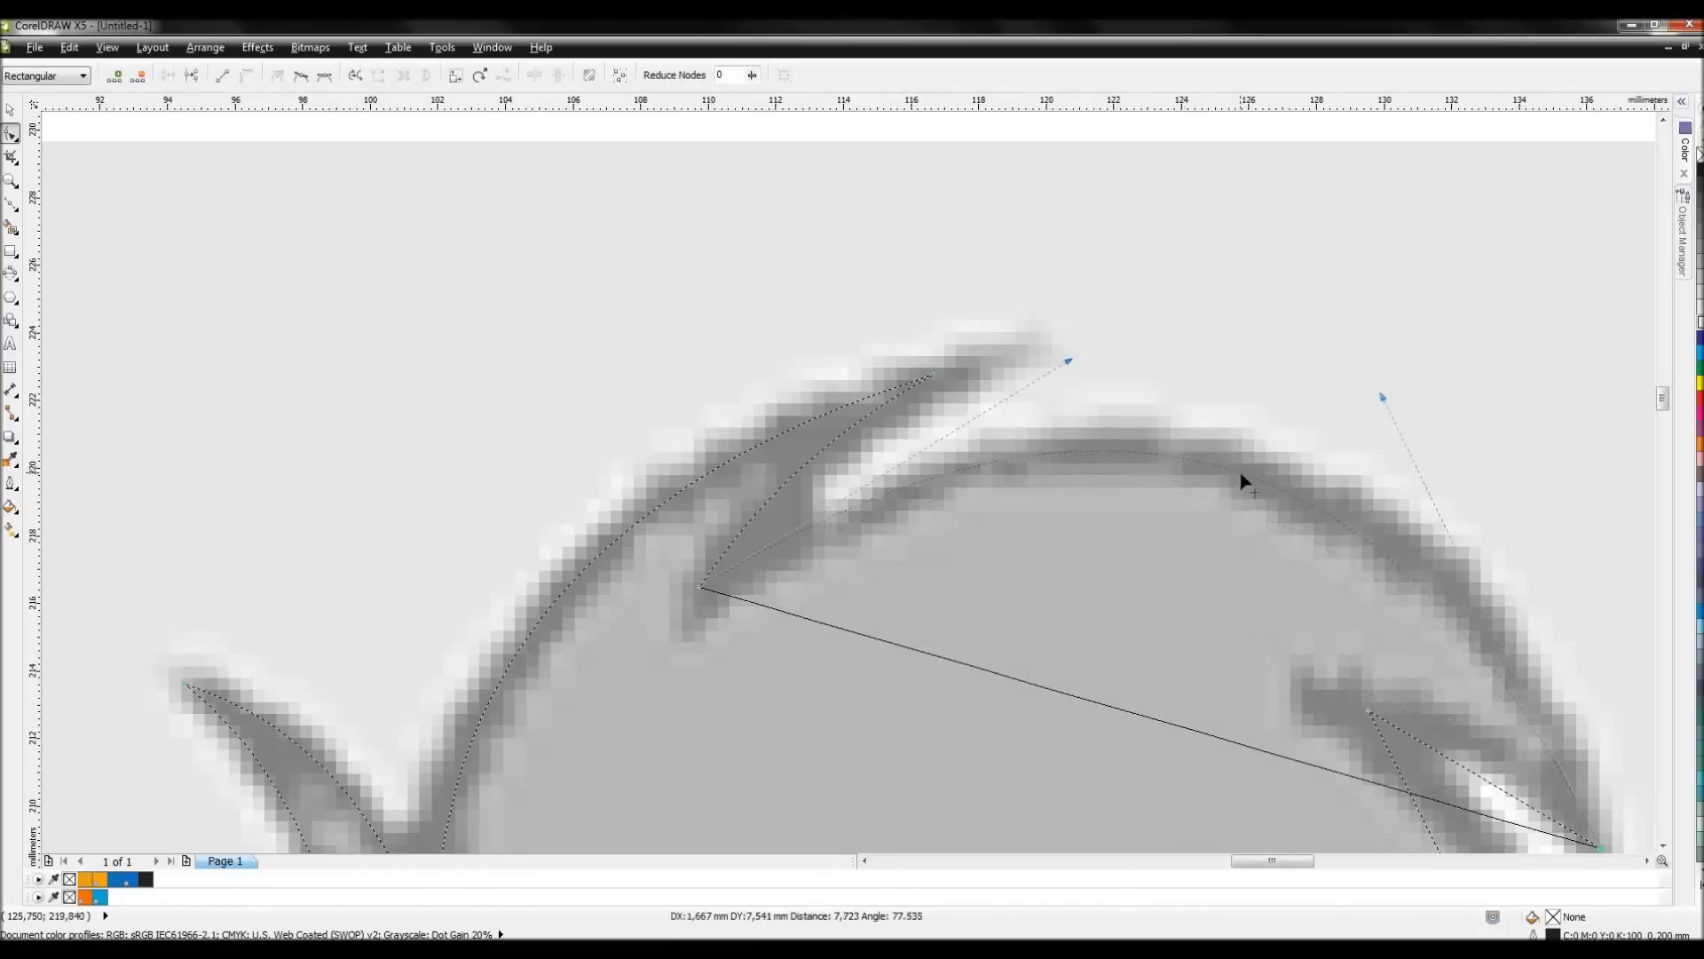
scroll(1134, 479, "right", 5)
left_click_drag(881, 329, 964, 338)
- Curve the upper front hair segments into the first notch and out to the second hair tip, following the bitmap
scroll(711, 408, "down", 3)
left_click_drag(827, 508, 830, 494)
right_click(836, 684)
left_click(860, 641)
left_click_drag(881, 682, 882, 682)
scroll(860, 536, "down", 1)
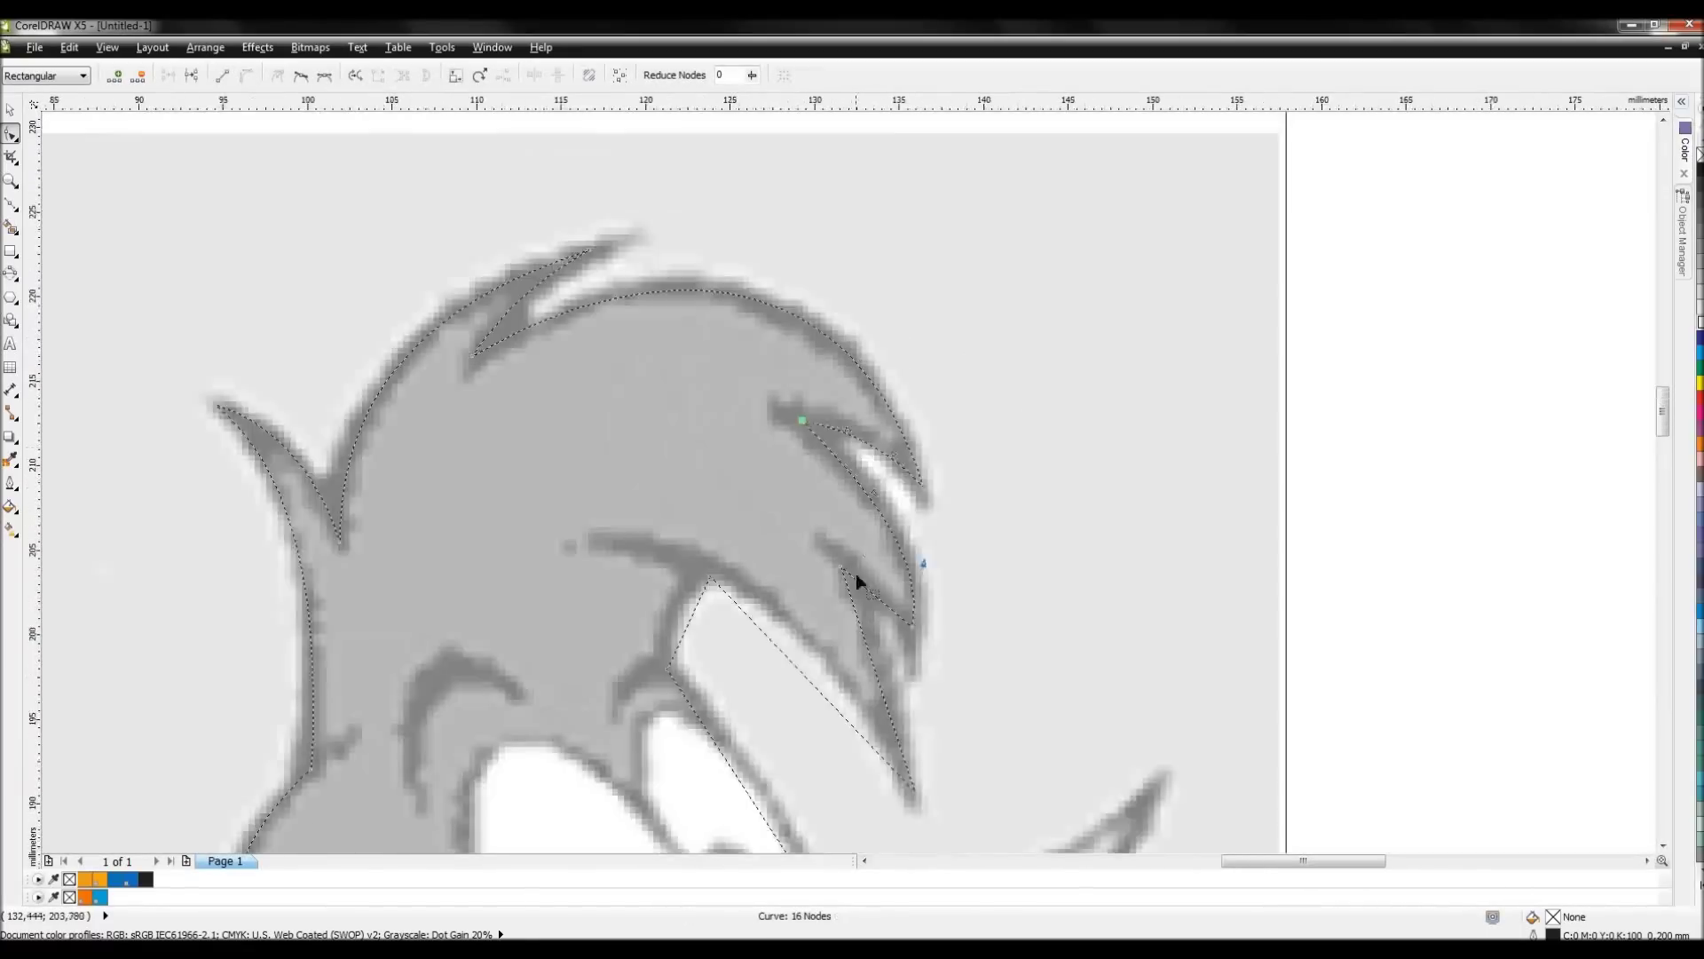
- Curve the lower front hair segments, the forehead gap's edges and the line beside the far eye to match the bitmap
scroll(888, 546, "up", 1)
left_click(903, 539)
scroll(891, 524, "down", 4)
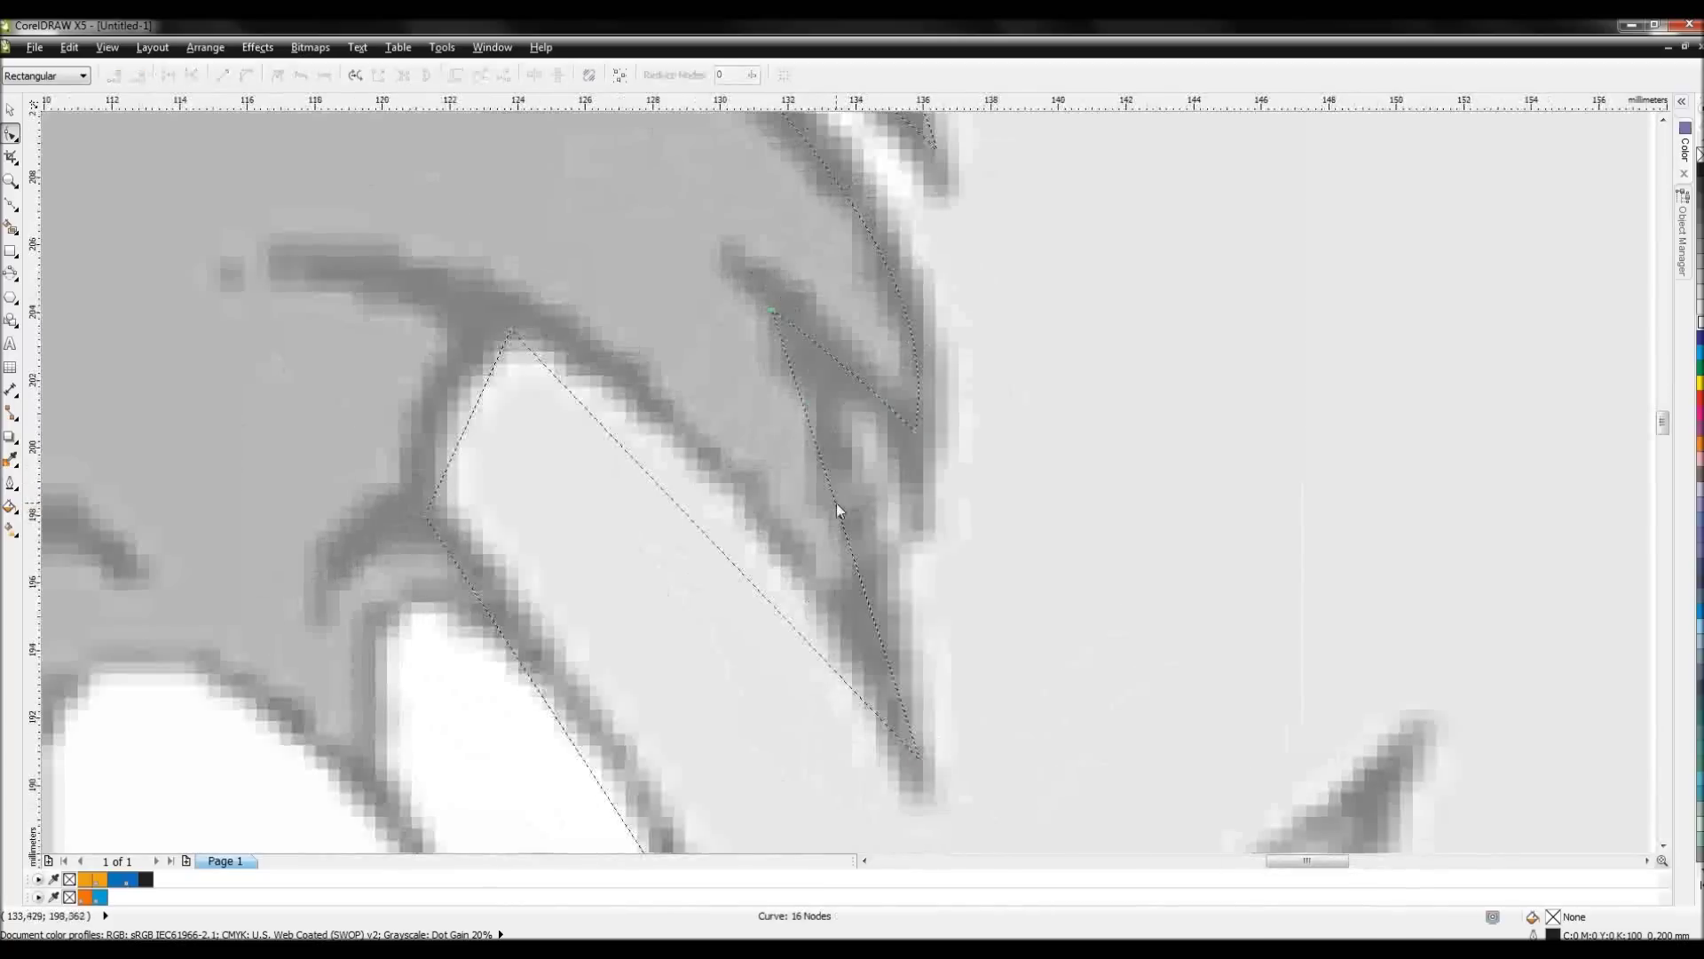
right_click(732, 563)
left_click_drag(732, 563, 726, 487)
left_click_drag(467, 418, 451, 428)
scroll(865, 507, "down", 2)
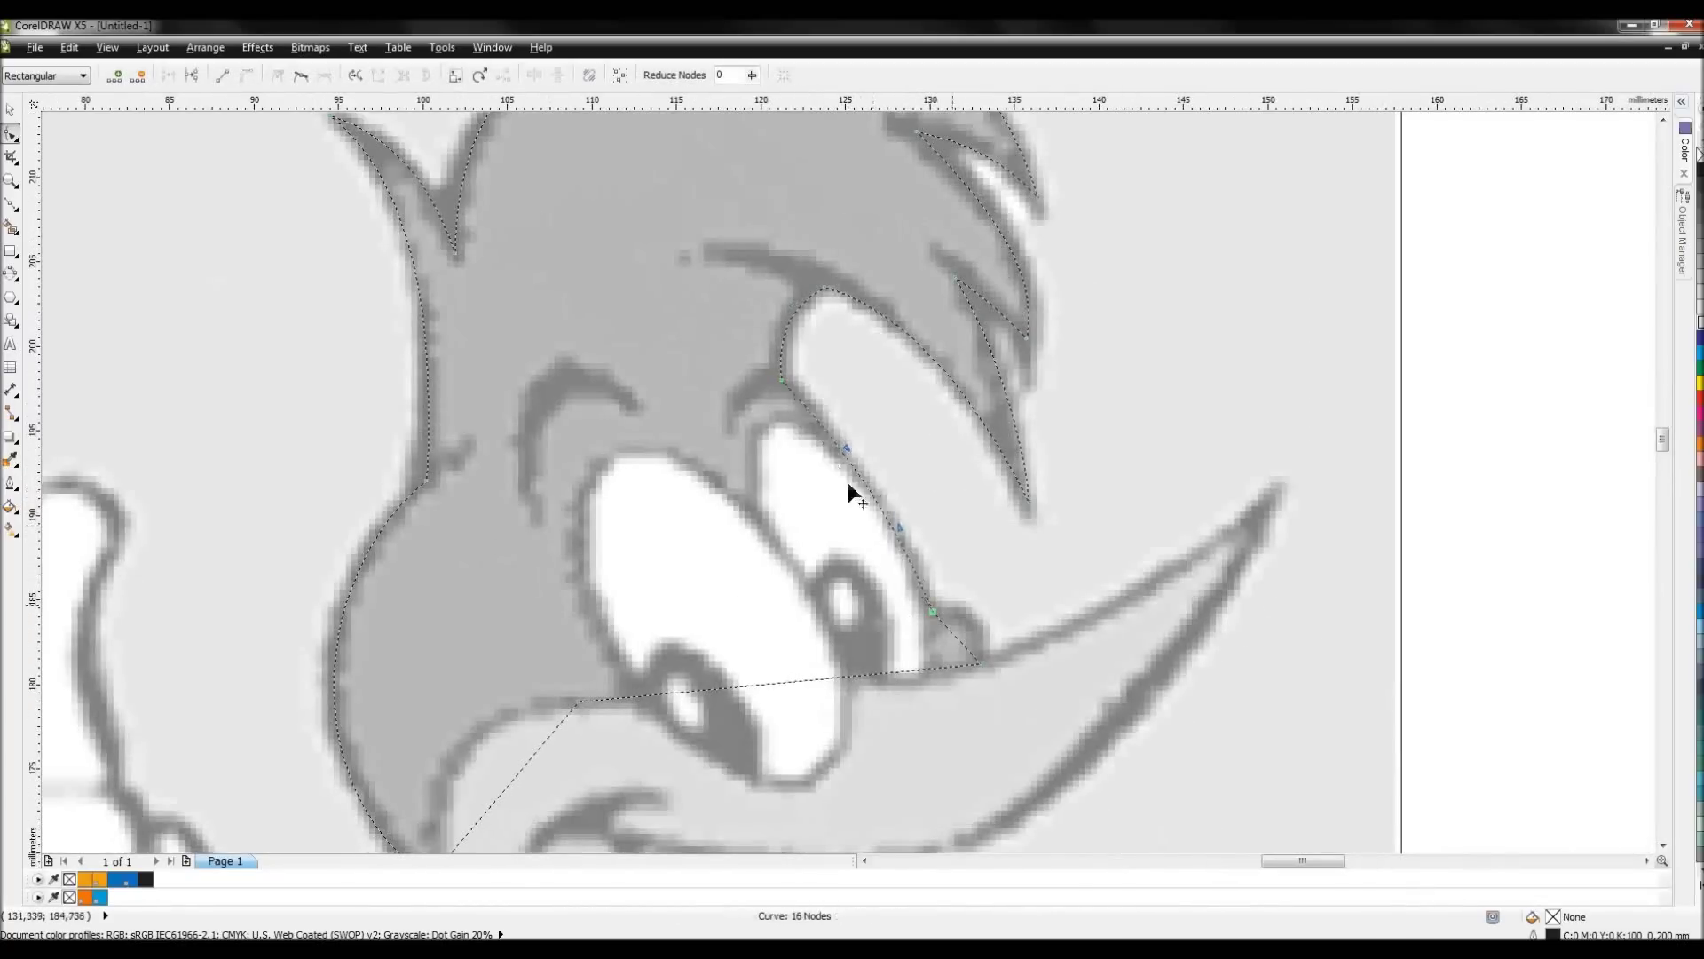
- Curve the small bump beside the far eye and the segments along the beak's upper edge, and deselect the finished head outline
scroll(852, 488, "up", 1)
right_click(858, 550)
left_click(951, 647)
scroll(867, 530, "down", 1)
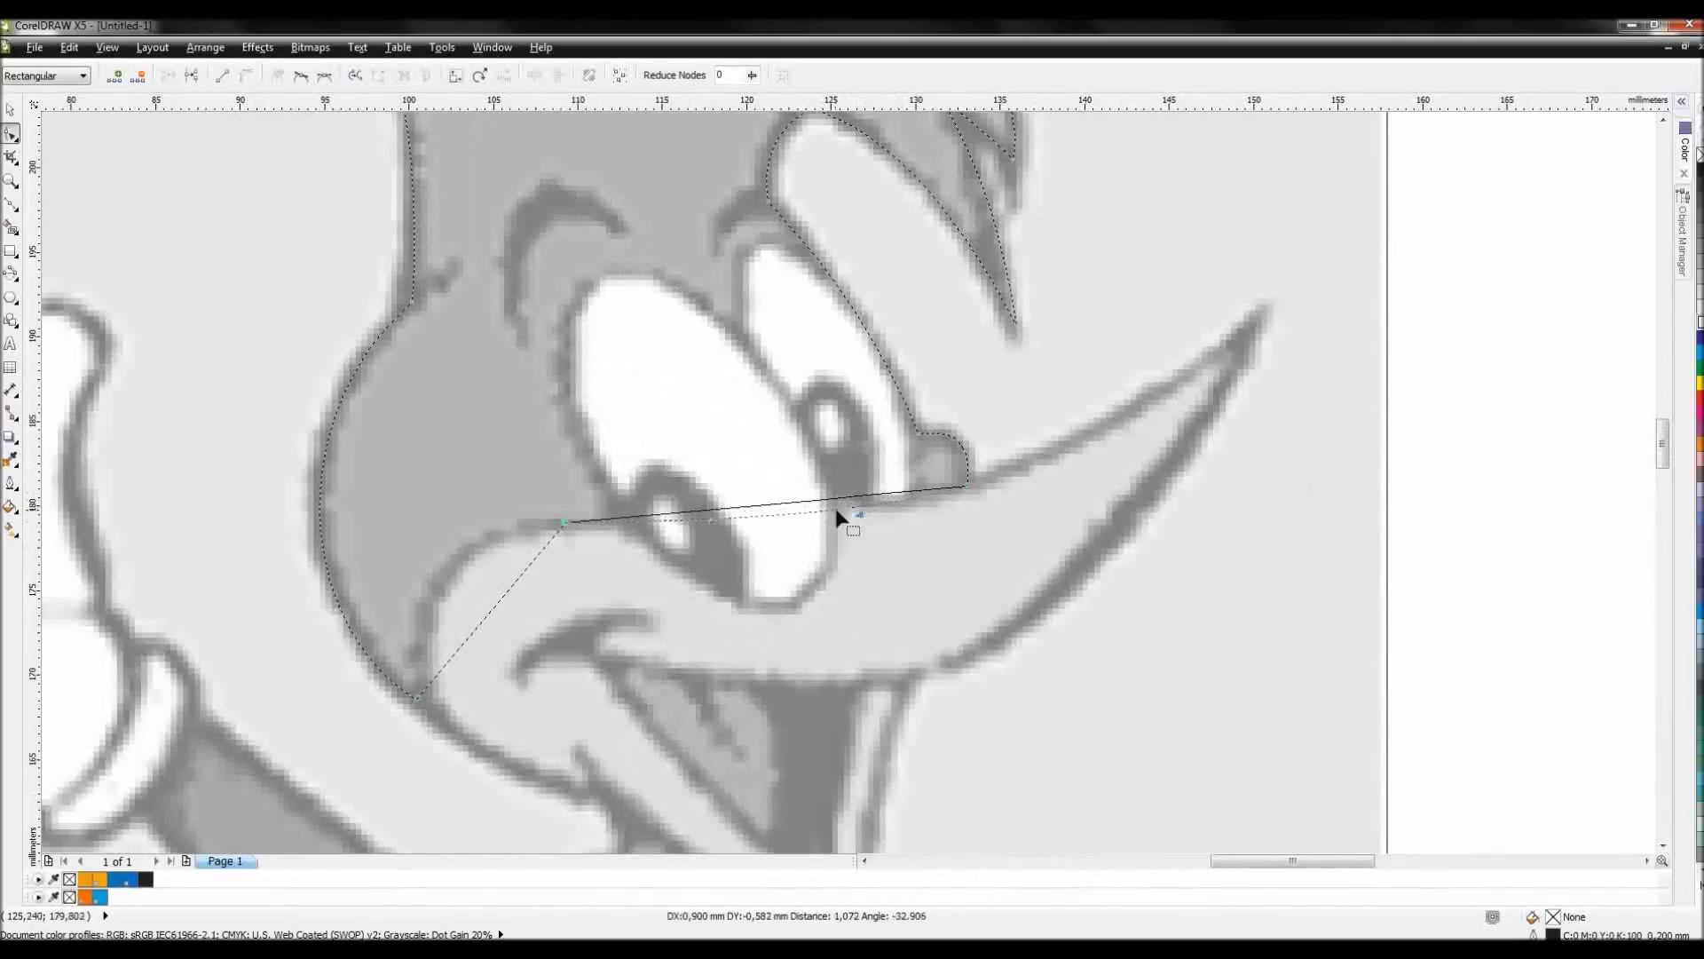
left_click(489, 618)
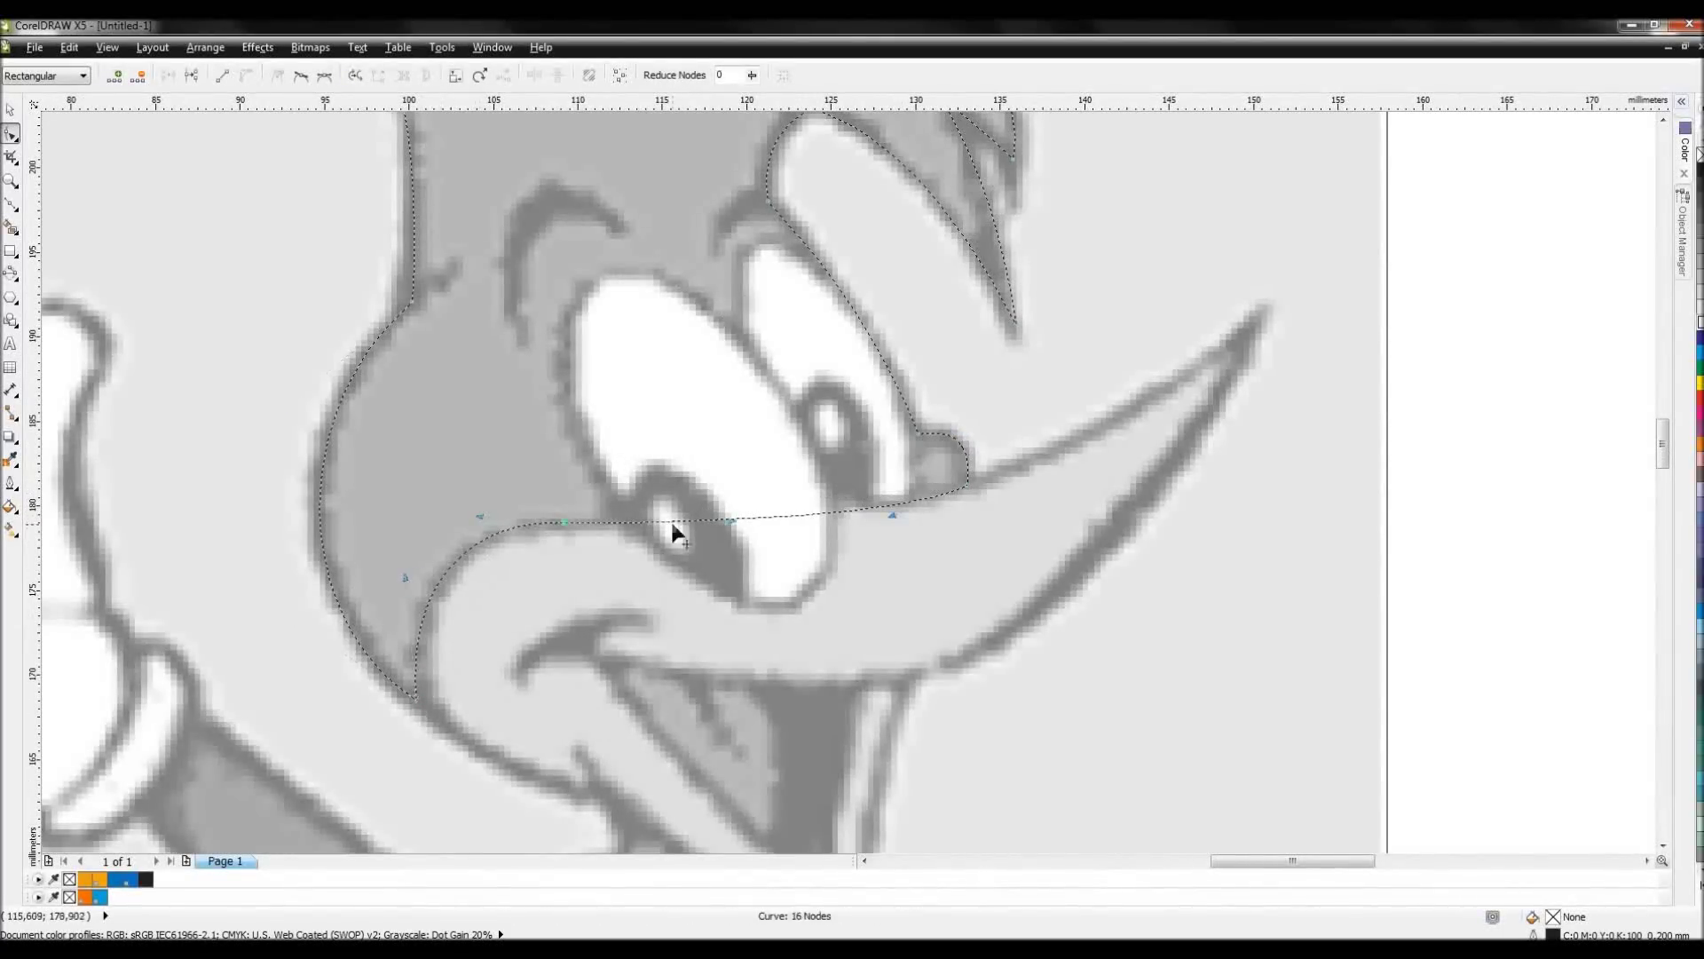
scroll(684, 533, "down", 1)
scroll(824, 435, "down", 1)
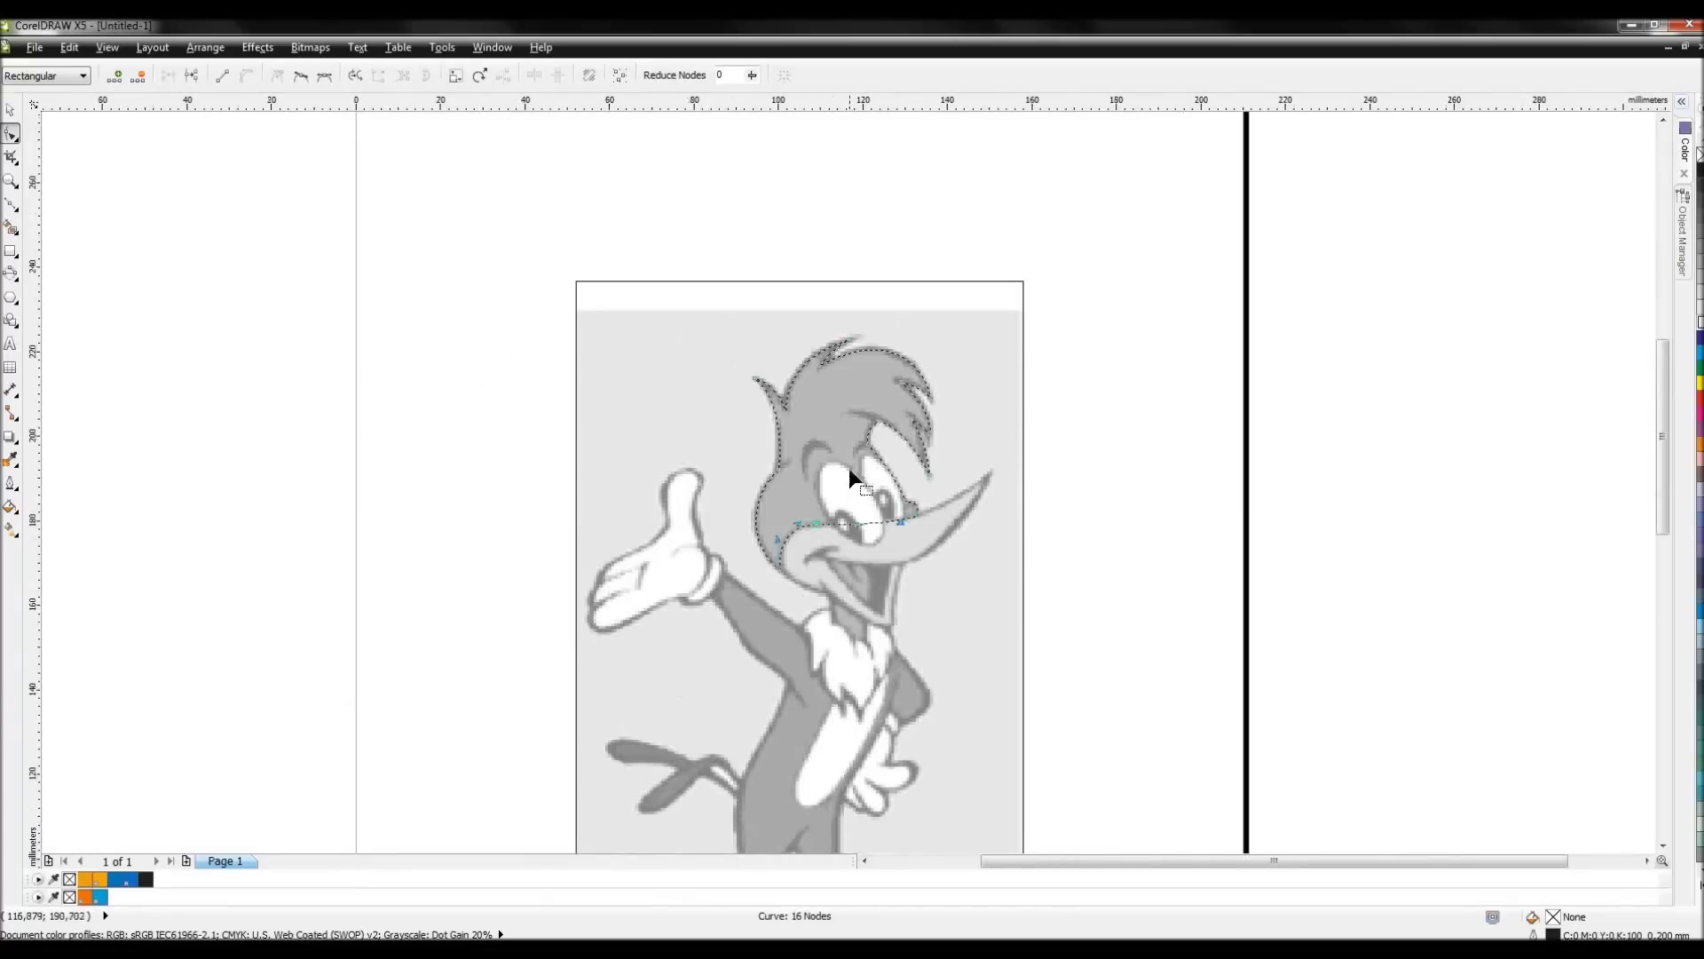
scroll(848, 467, "up", 1)
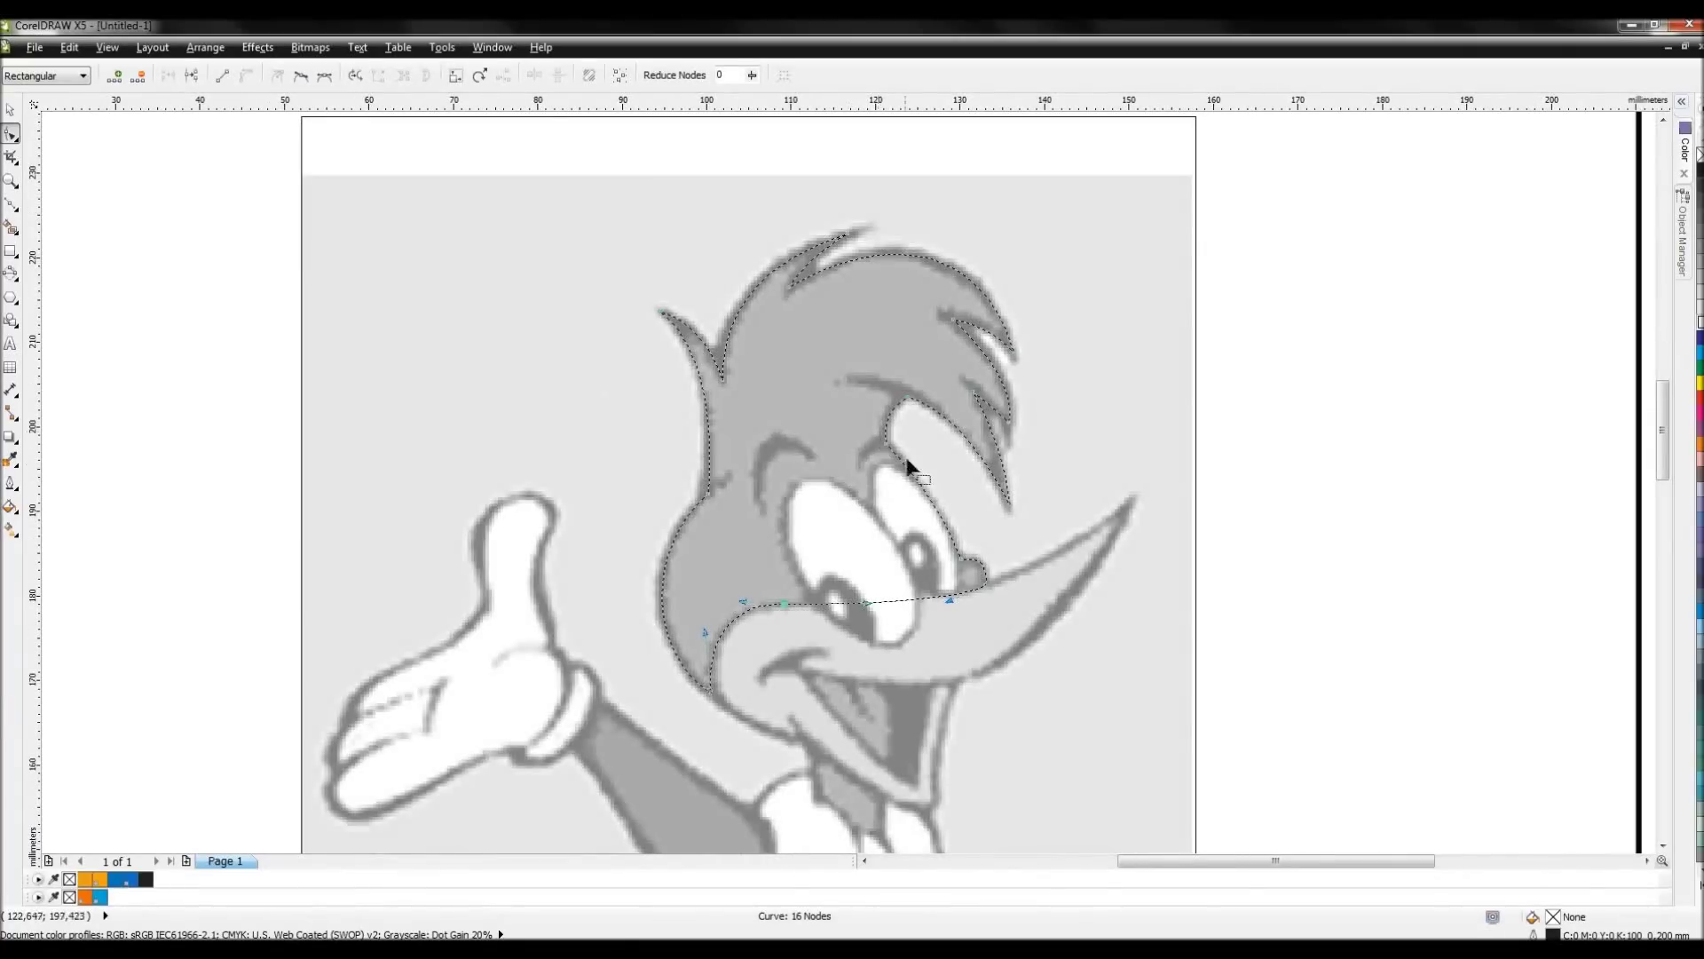
left_click(11, 110)
left_click(178, 290)
- Place a temporary copy of the head outline beside the bitmap to examine its shape, and delete the copy
scroll(849, 481, "down", 1)
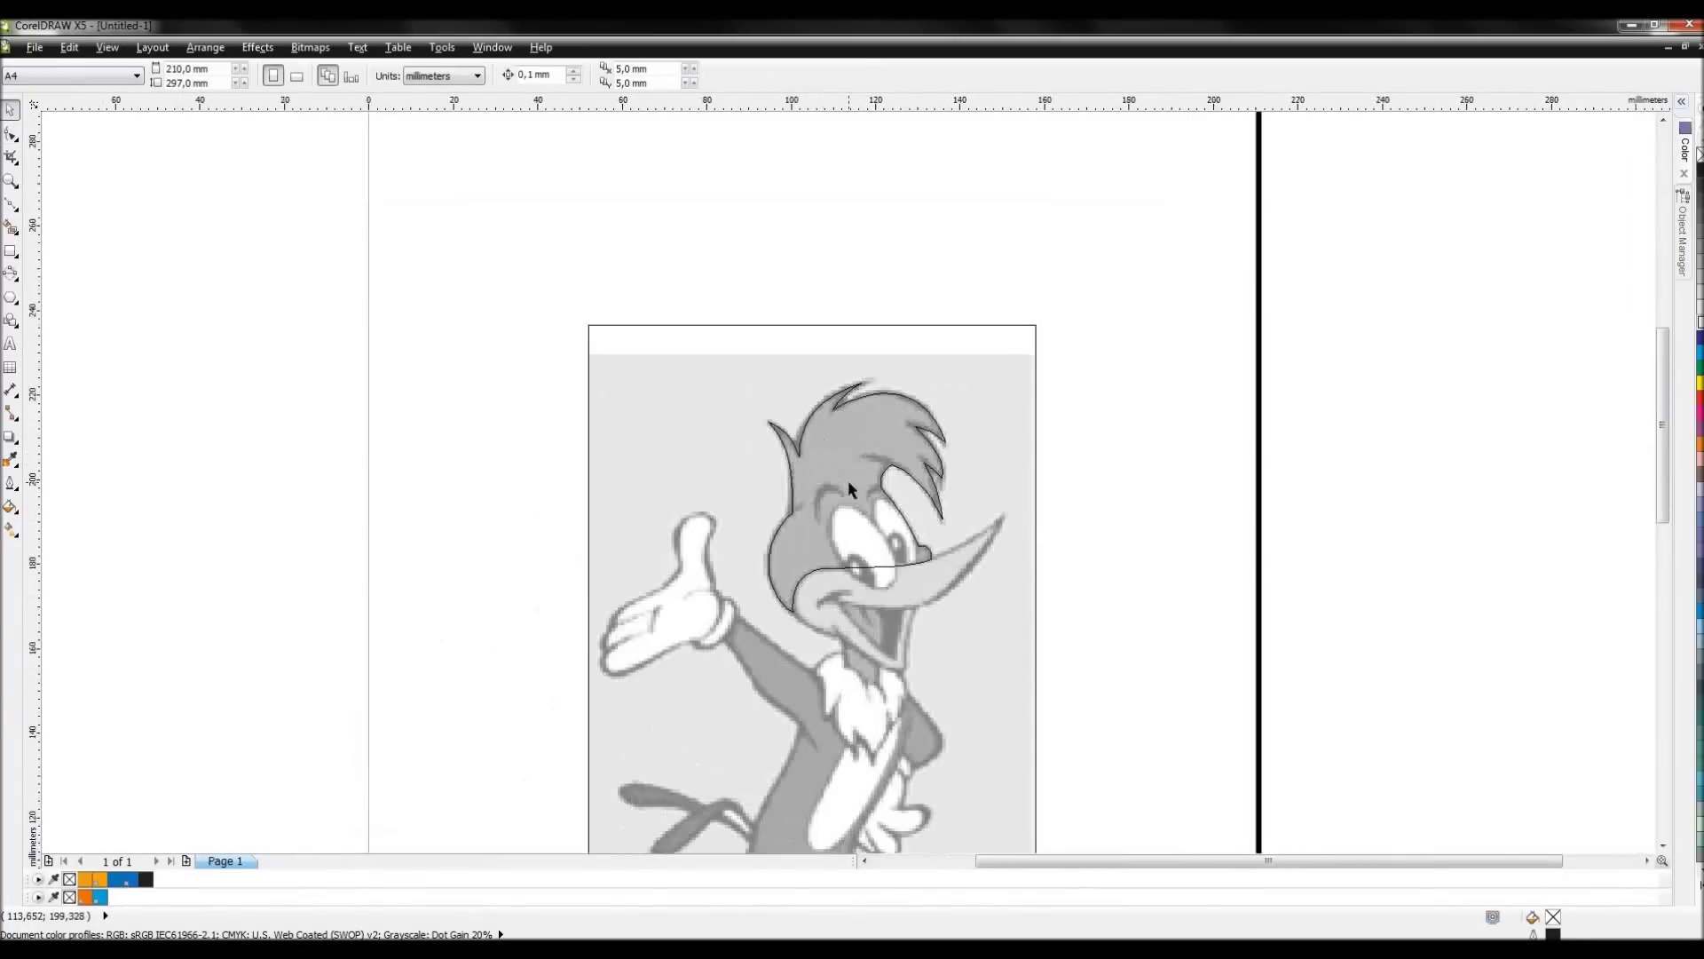
left_click_drag(898, 548, 1190, 547)
scroll(1112, 499, "up", 1)
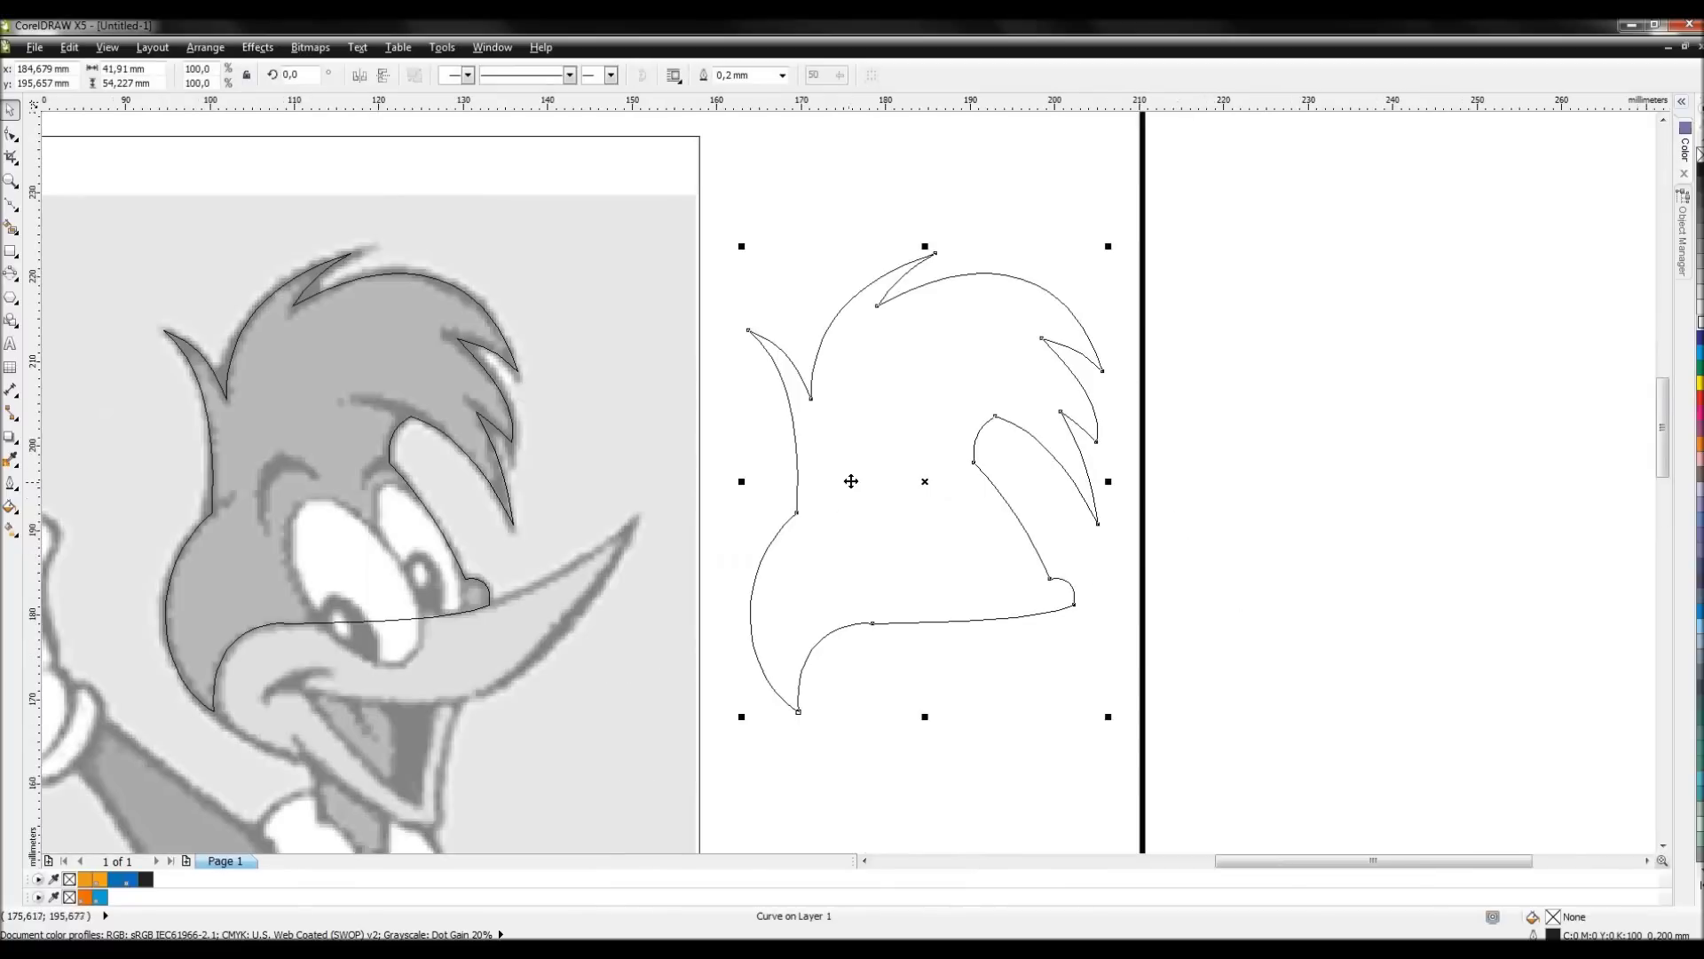
left_click(1255, 494)
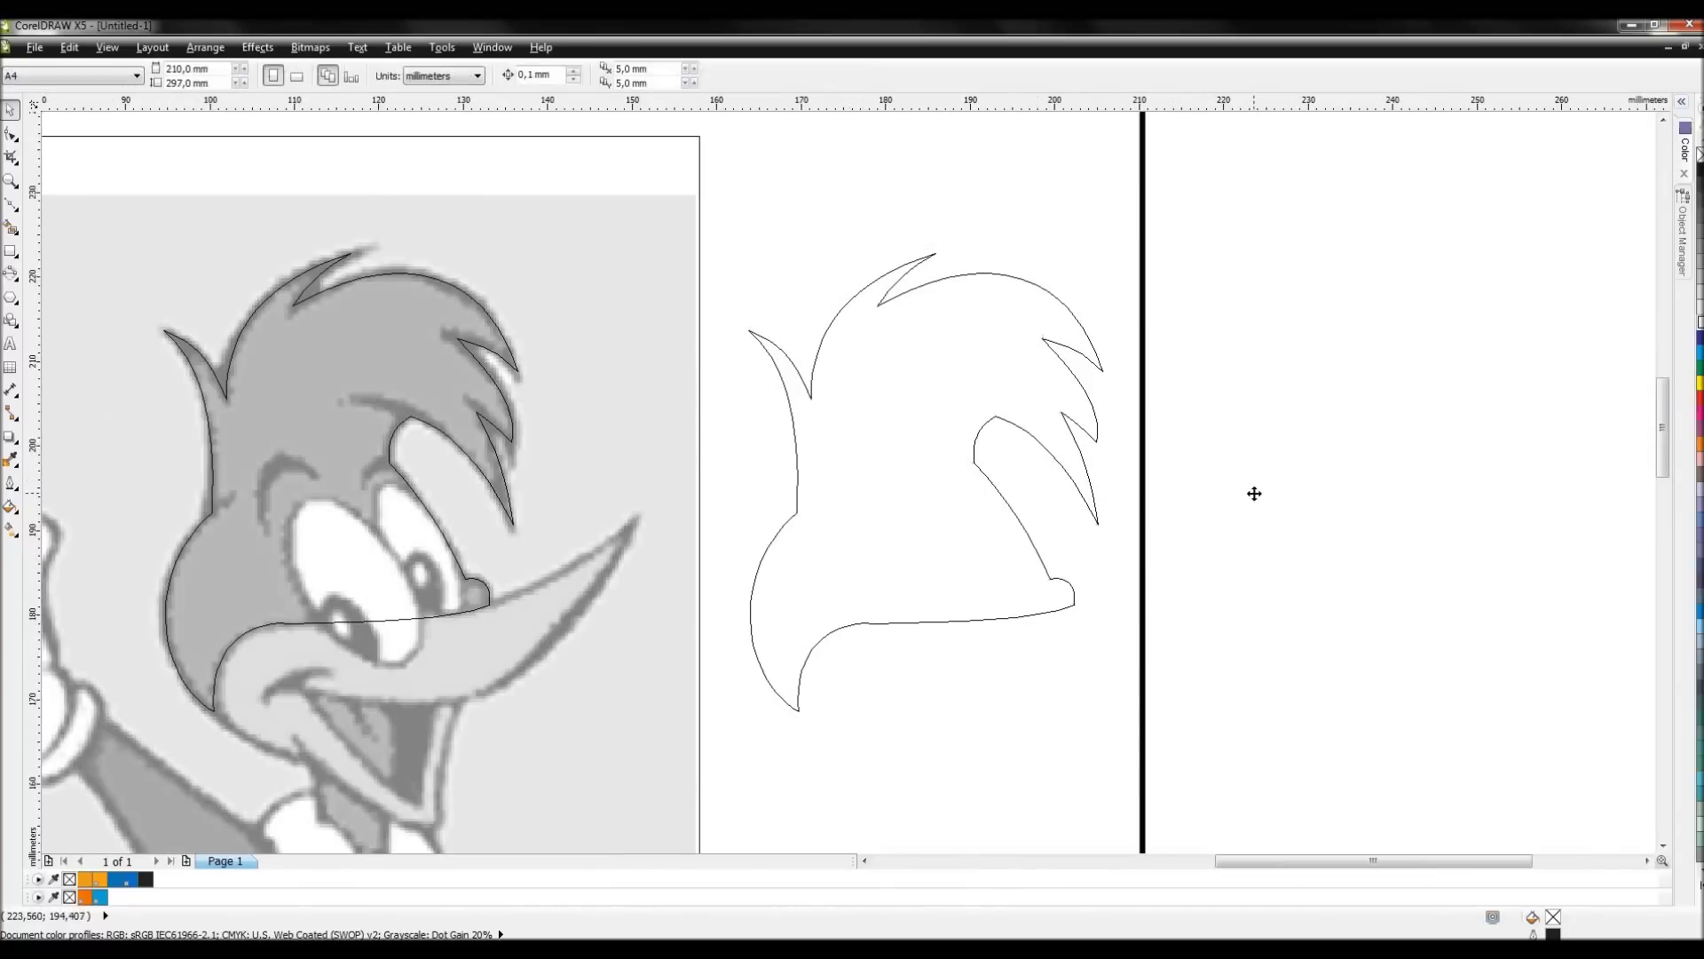
left_click(966, 503)
left_click_drag(968, 501, 983, 449)
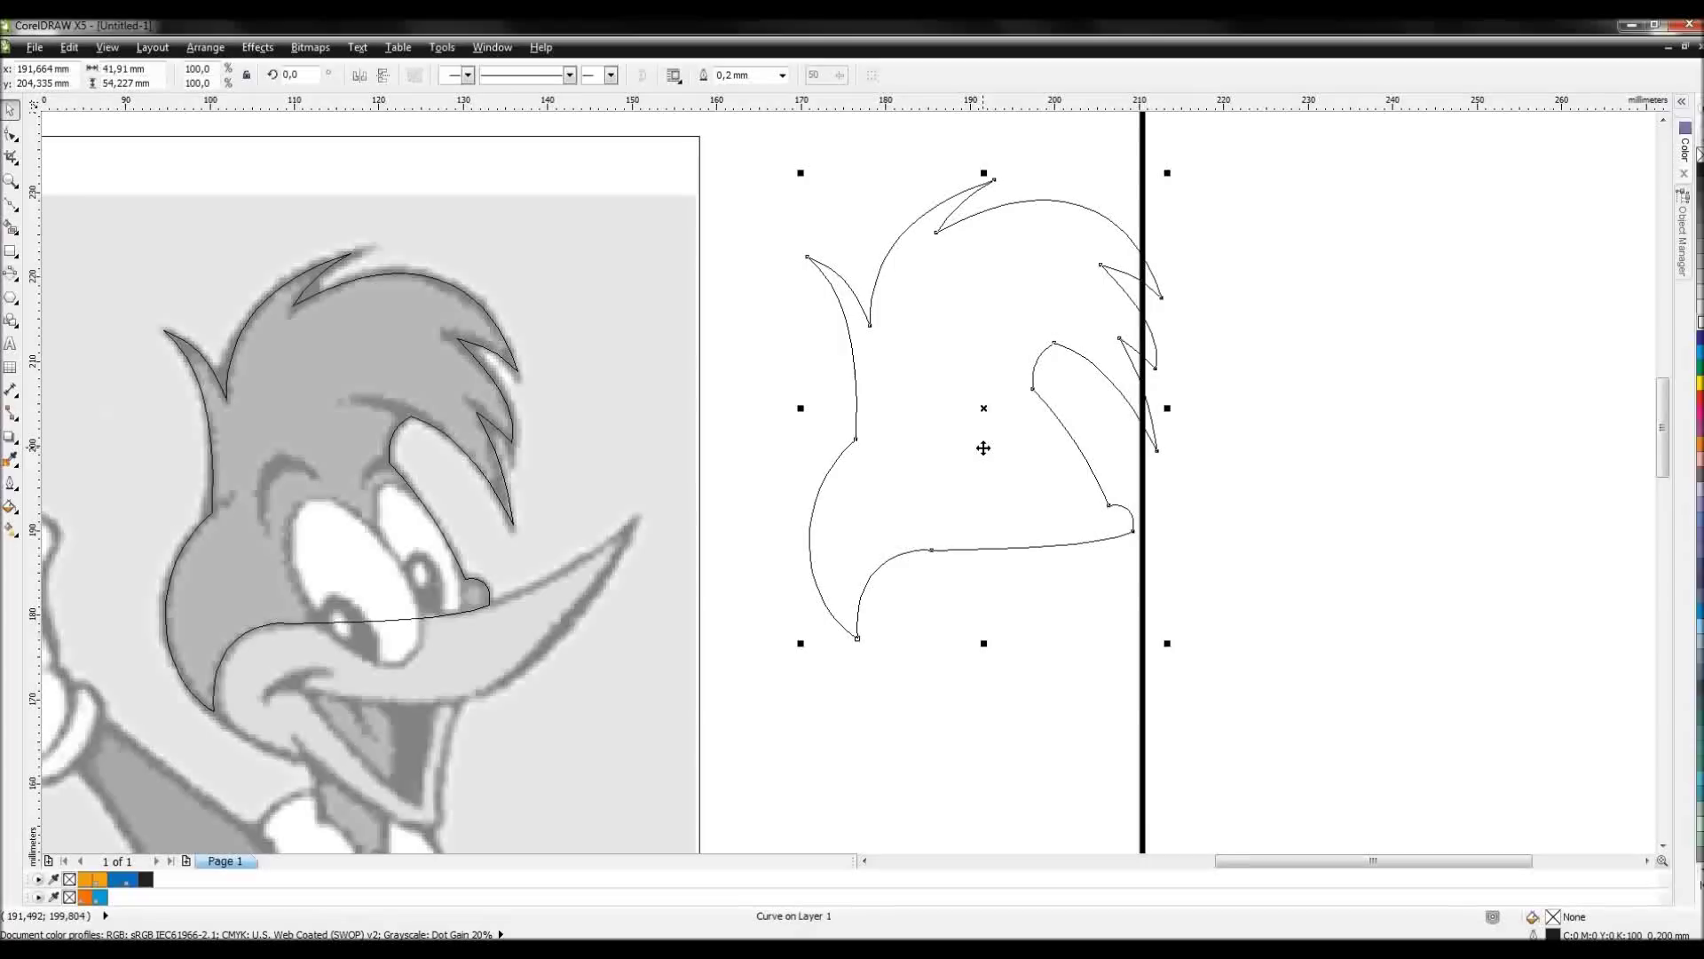
key("Delete")
scroll(842, 481, "down", 5)
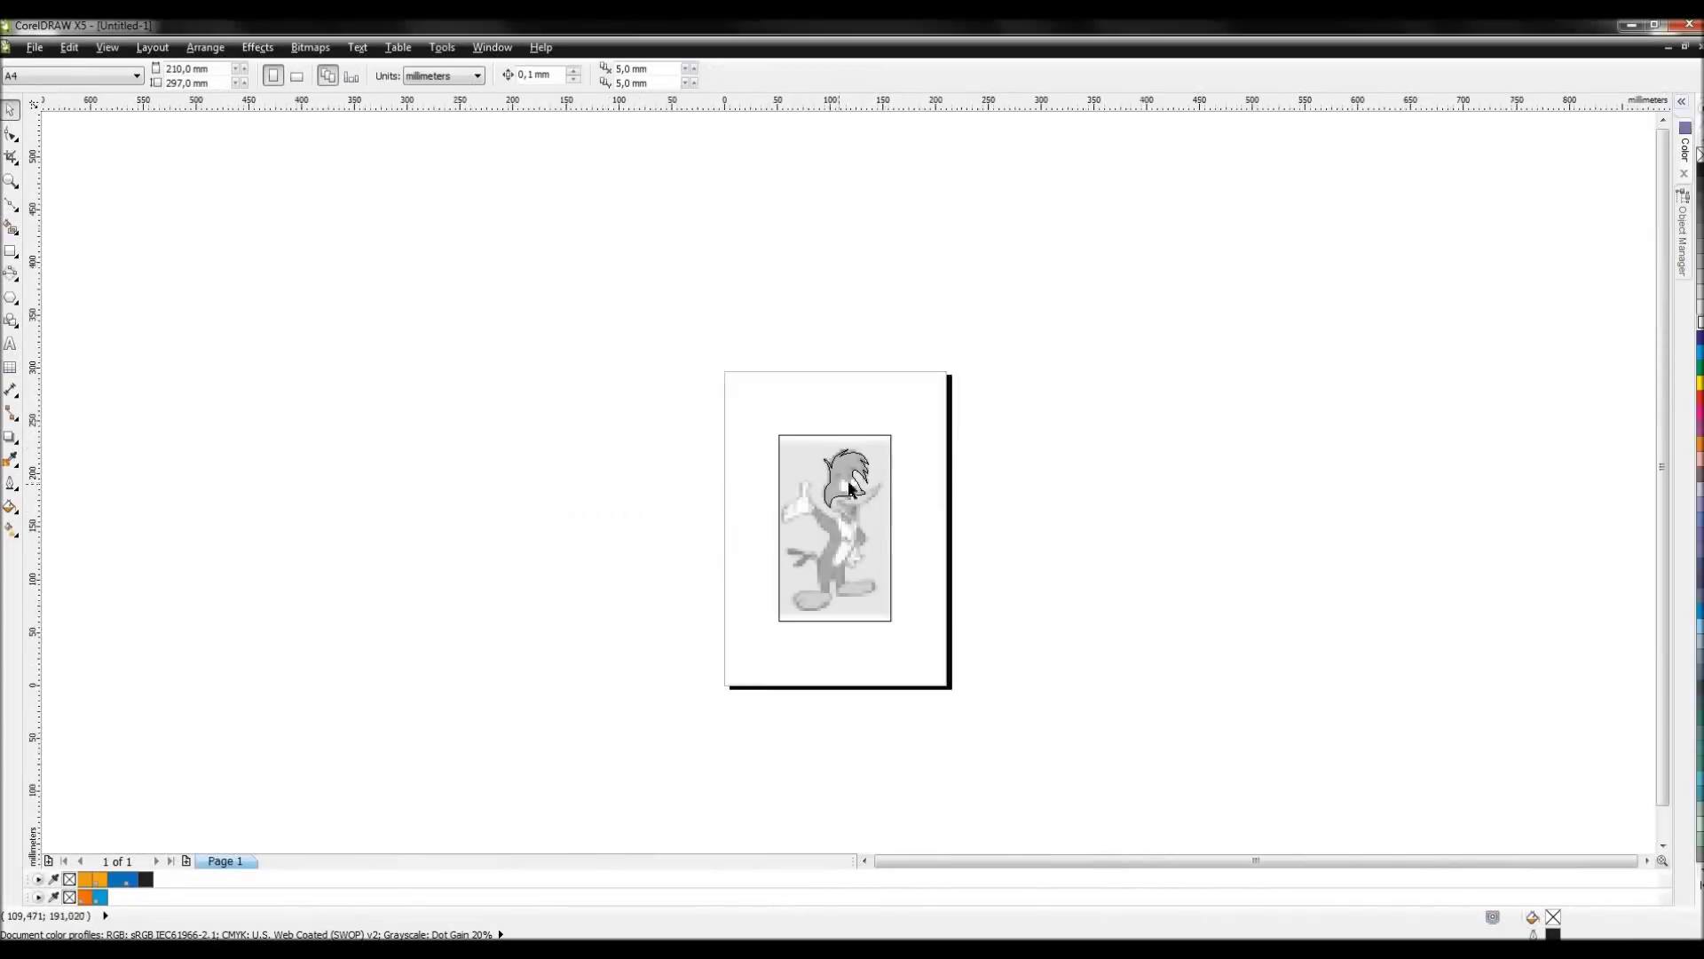
- Draw a short straight line from the corner at the back of the head along the dark cheek crease
scroll(841, 481, "up", 3)
scroll(895, 499, "up", 4)
scroll(852, 483, "down", 7)
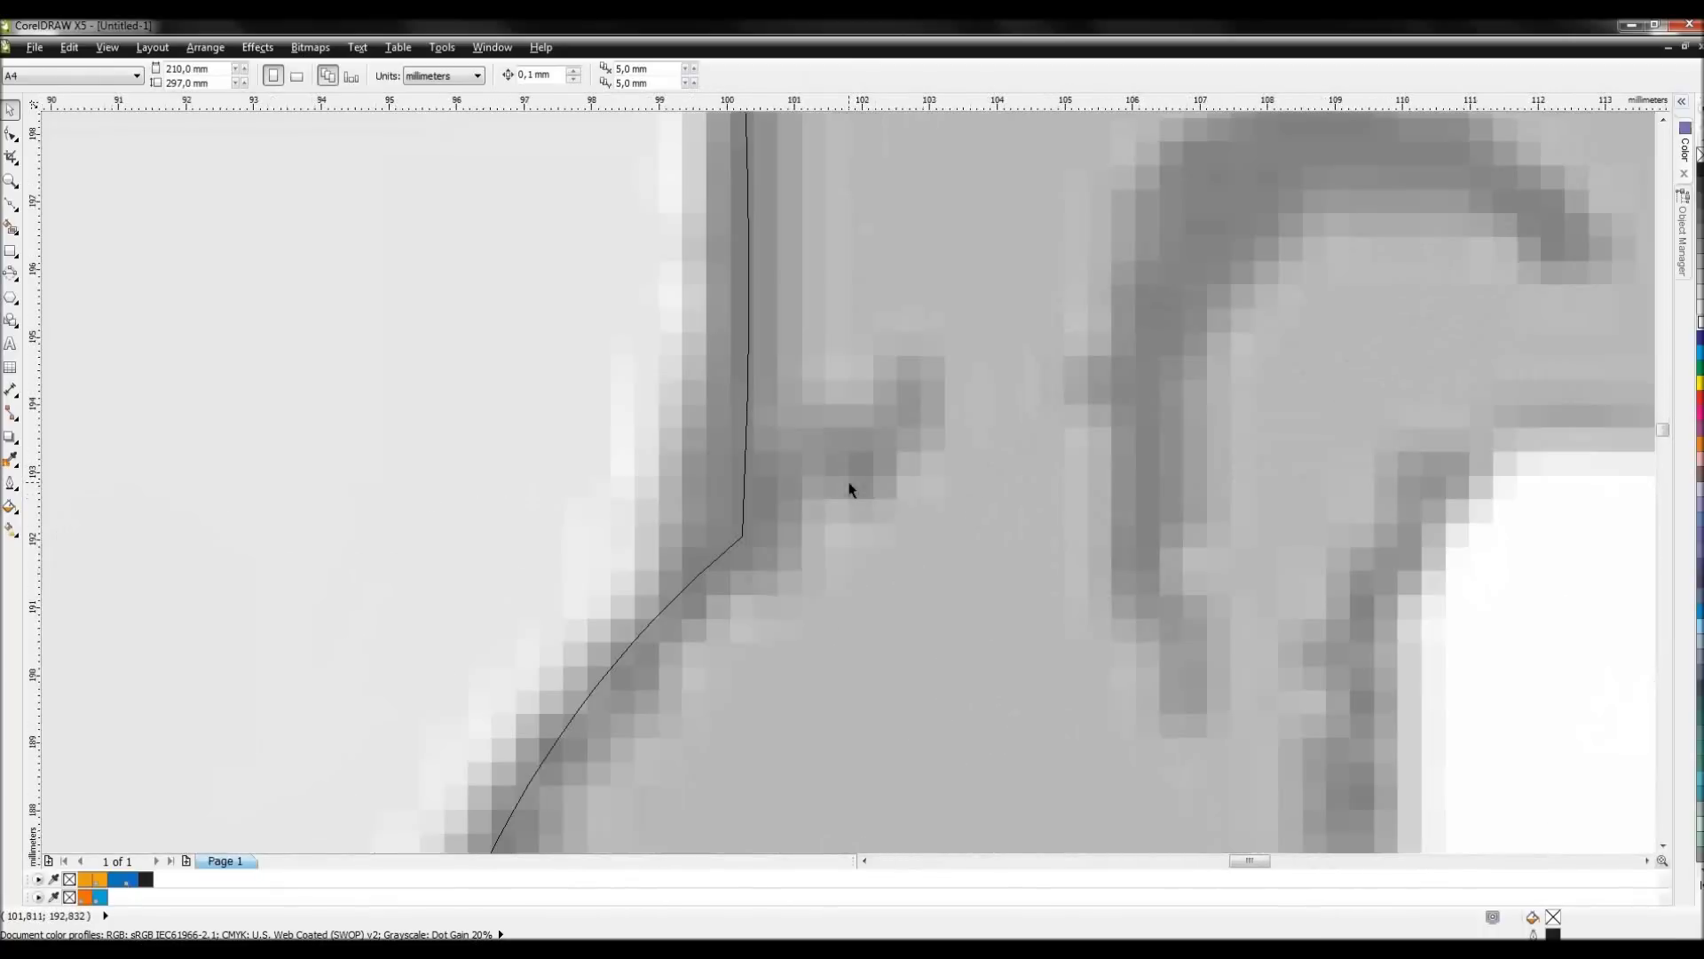
scroll(848, 487, "up", 5)
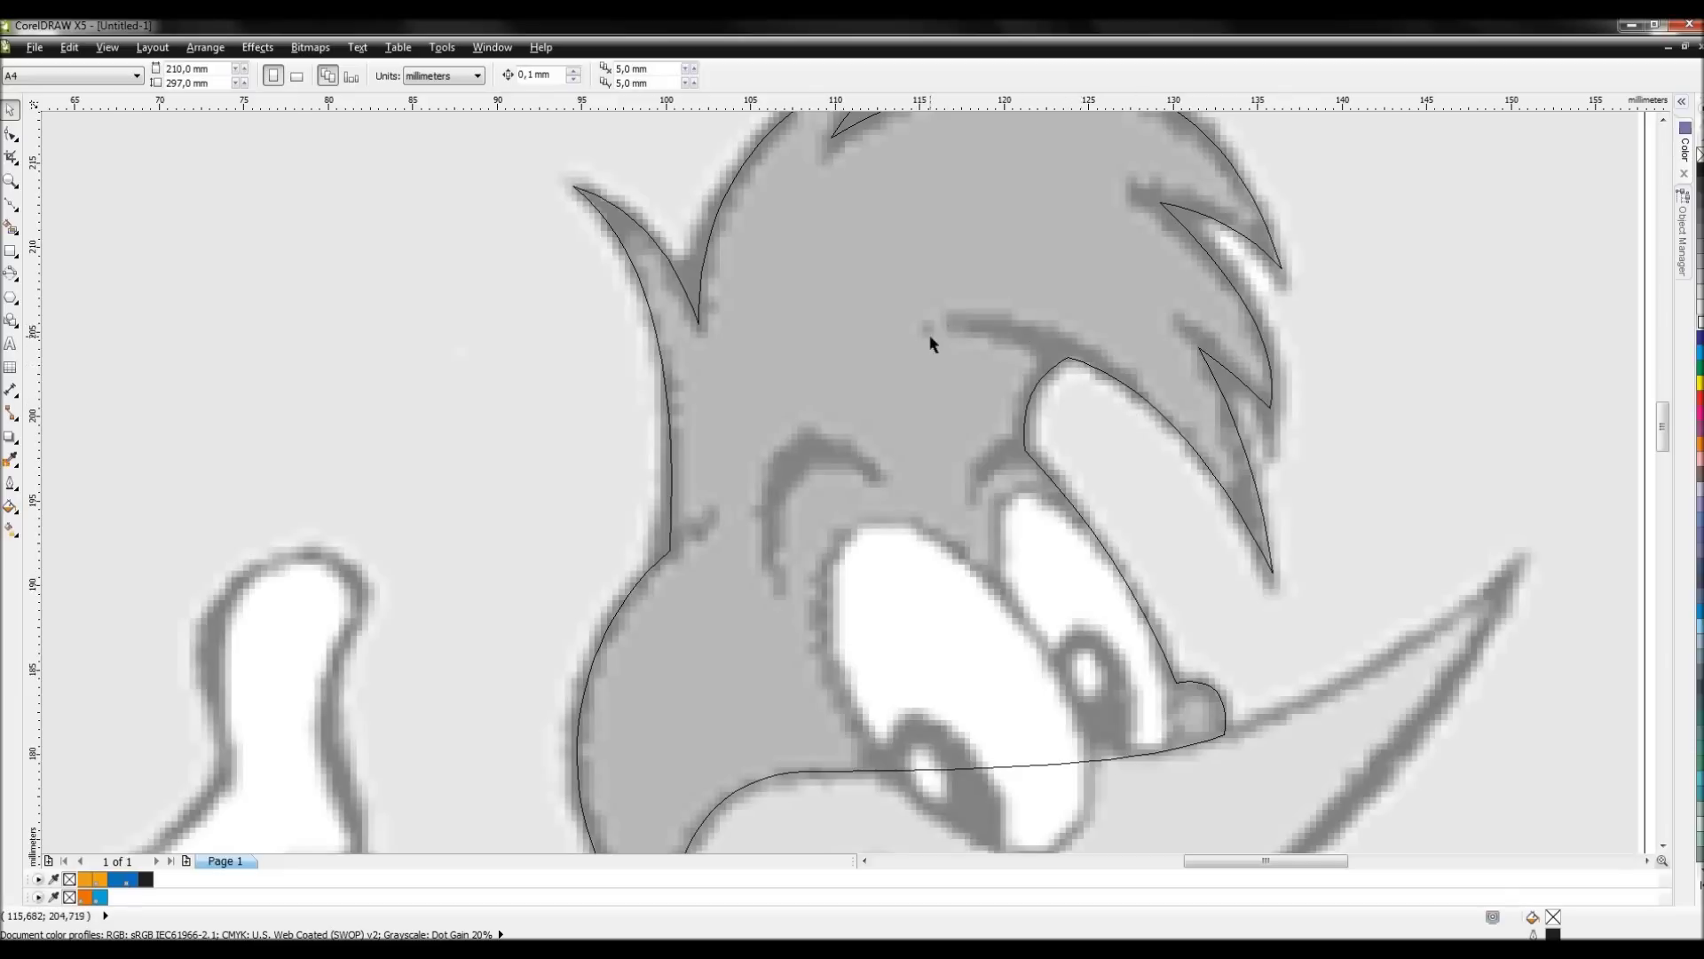
key("F10")
scroll(850, 483, "up", 8)
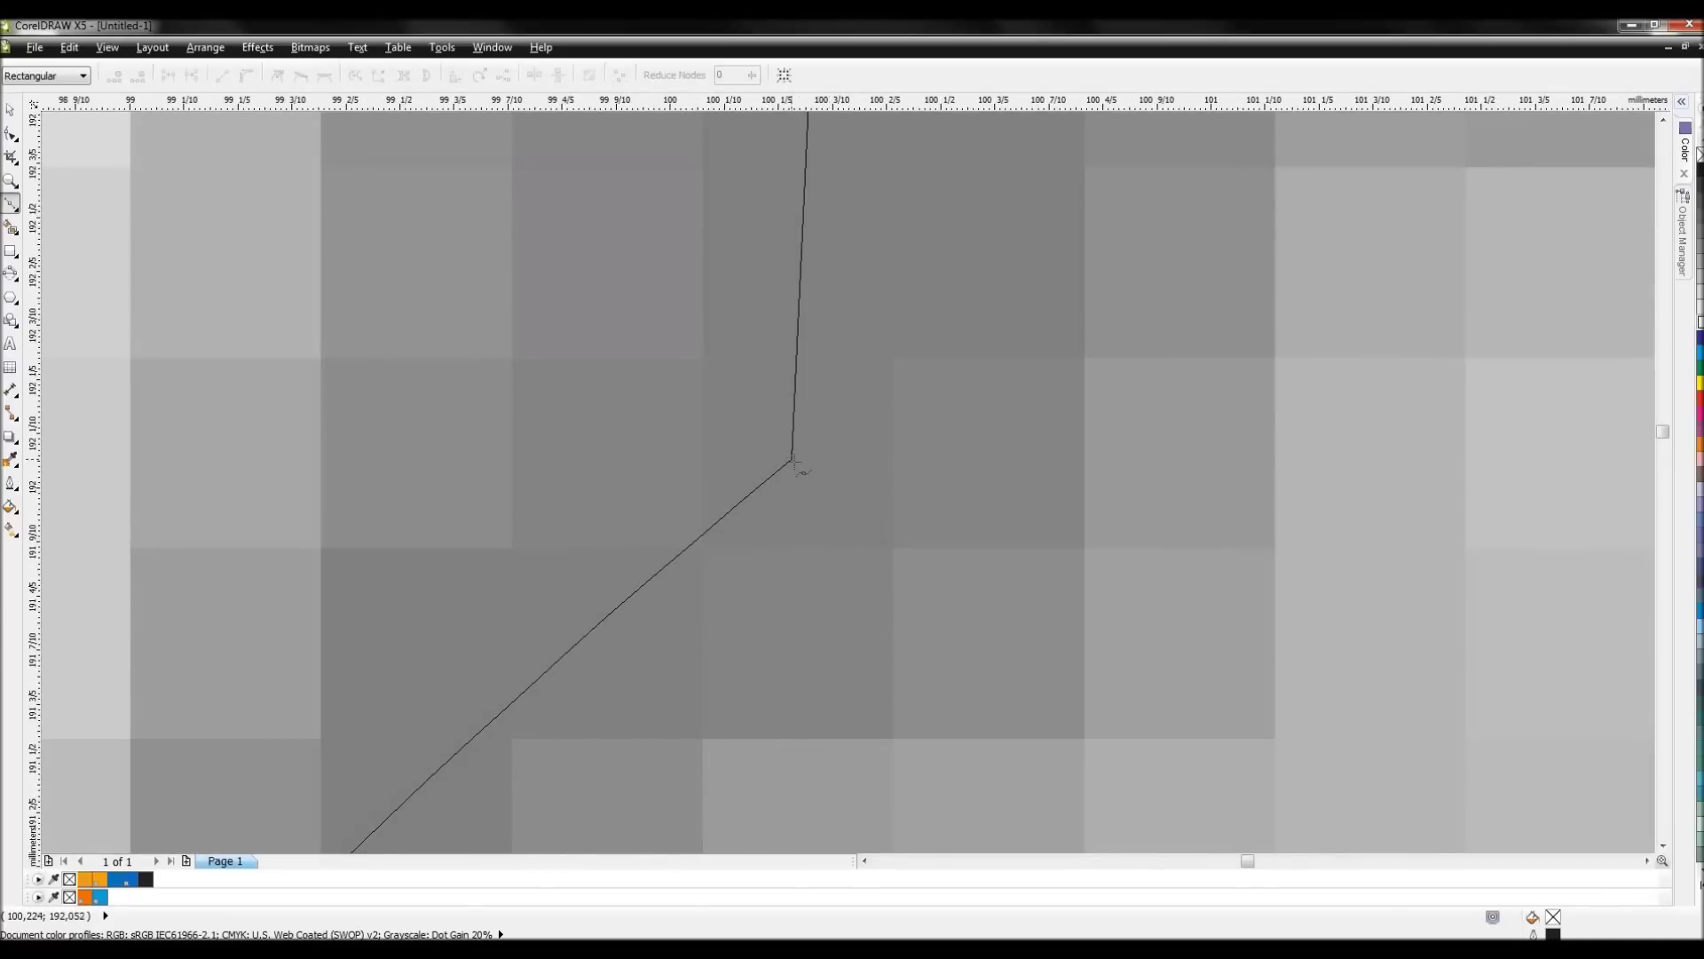
scroll(850, 484, "down", 6)
left_click(1019, 330)
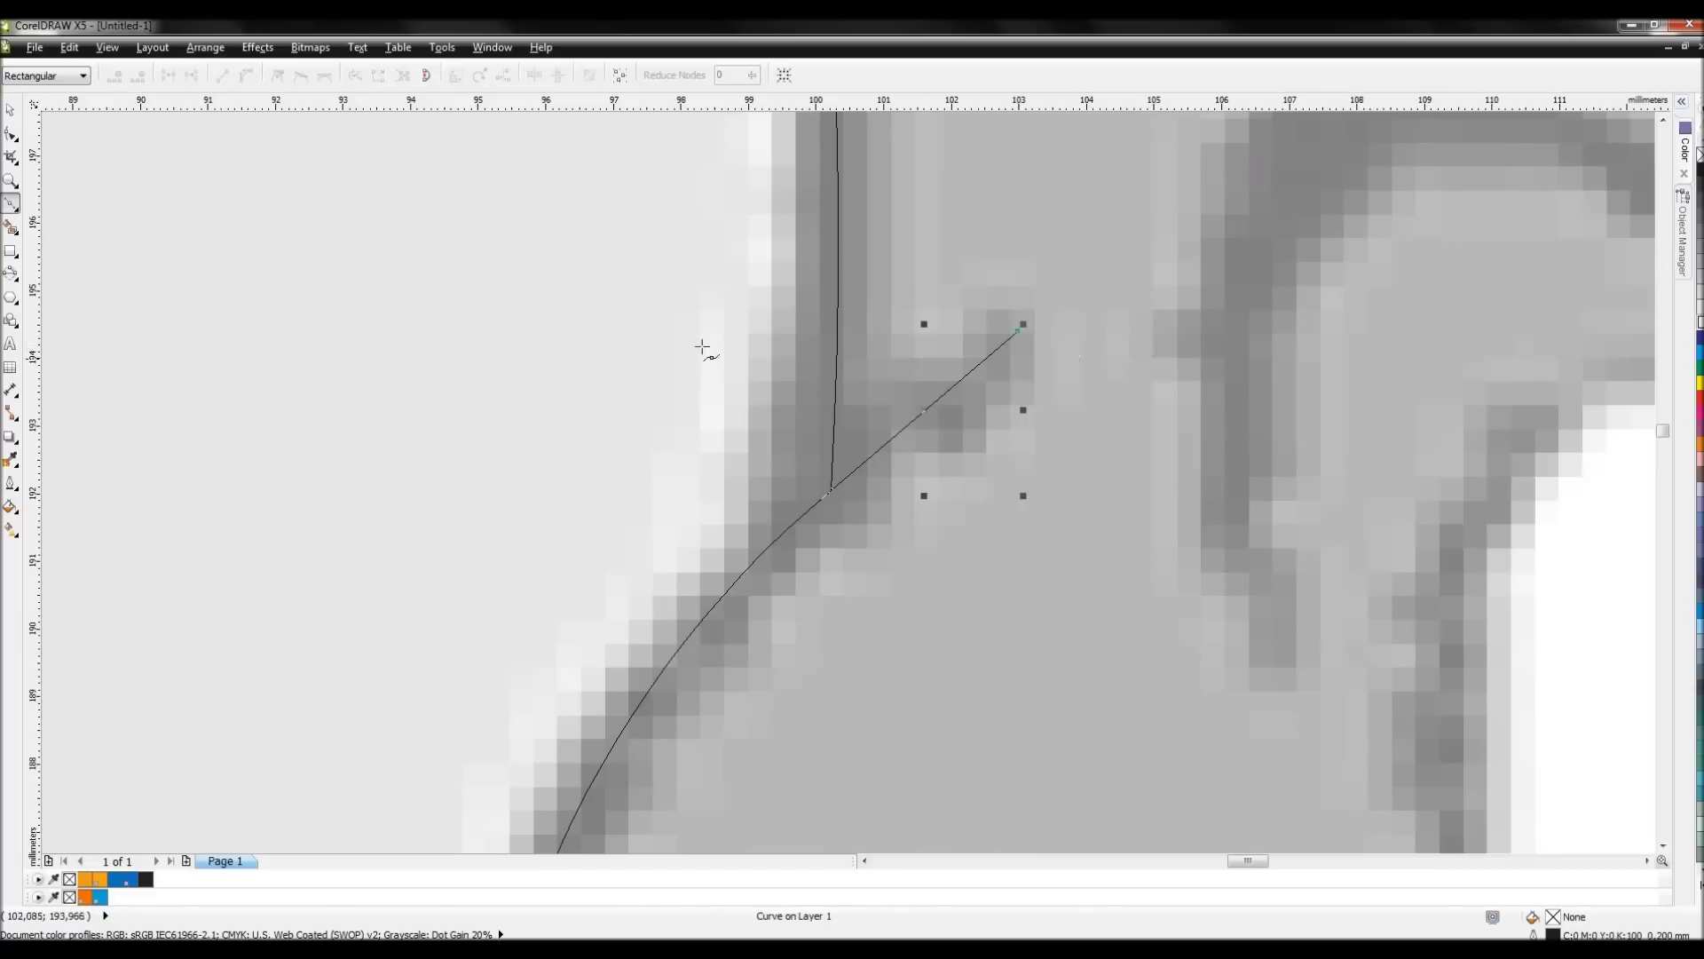
- Convert the cheek crease line to a curve and bend it slightly downward to follow the bitmap
left_click(10, 133)
right_click(939, 403)
left_click(975, 477)
left_click_drag(931, 412, 1027, 423)
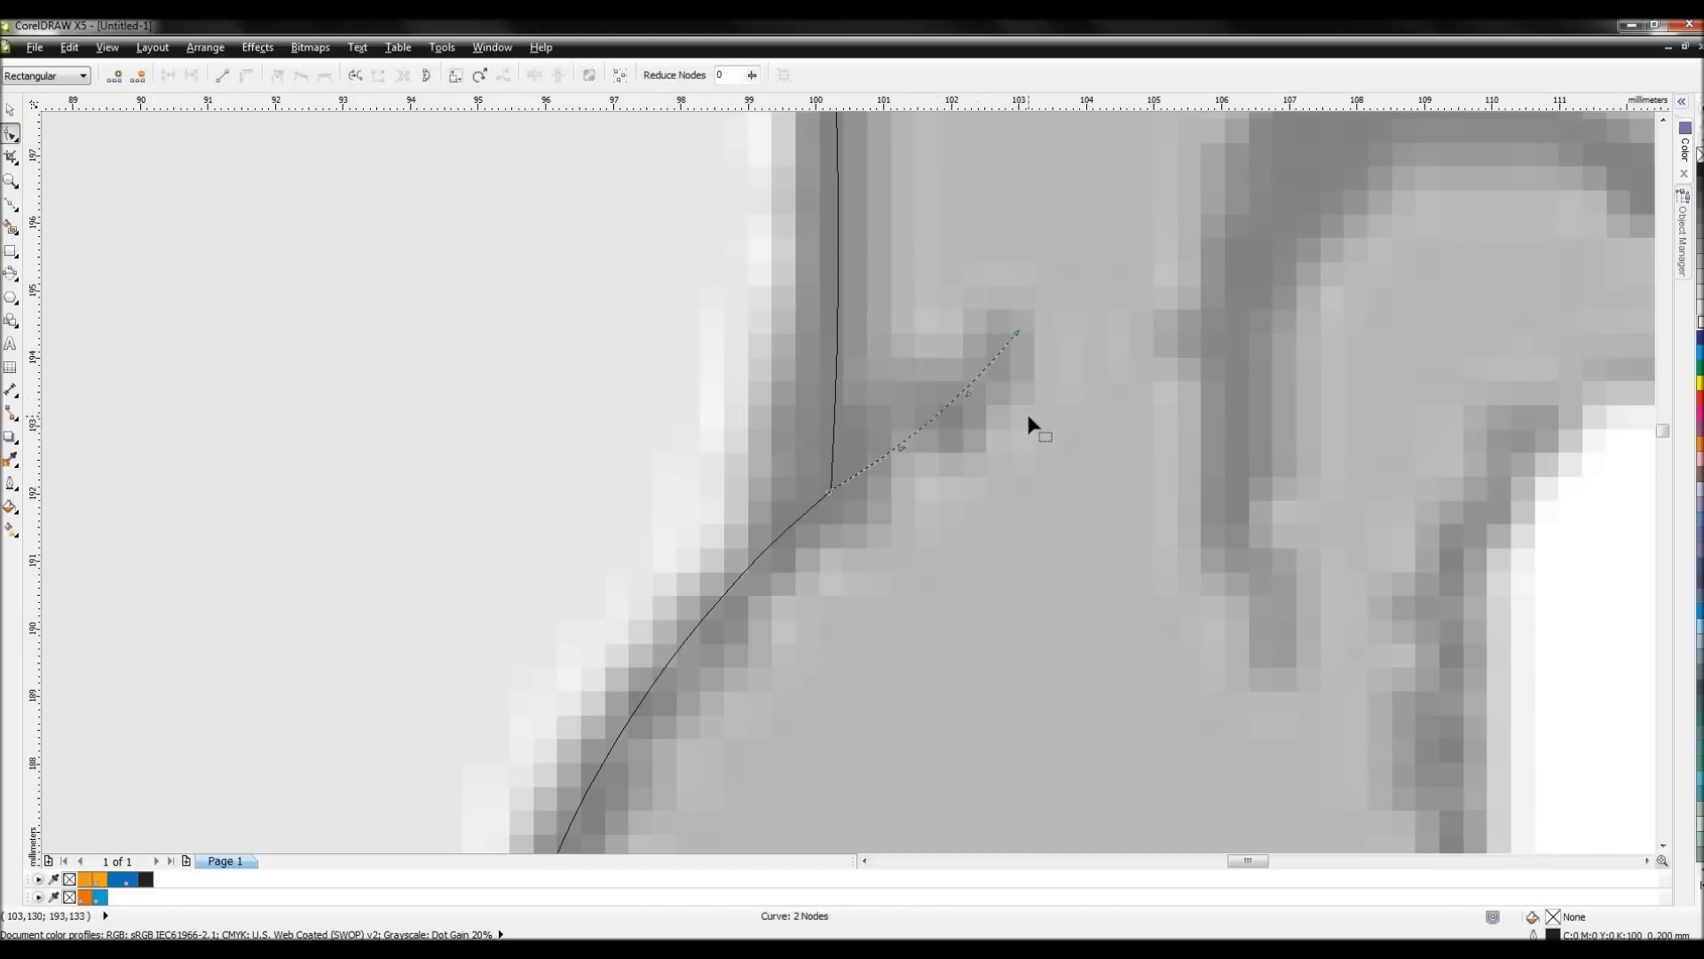
- Draw a line from the top of the forehead gap to the tip of the dark hair stroke and bend it upward to match
scroll(1027, 422, "down", 5)
scroll(897, 451, "up", 5)
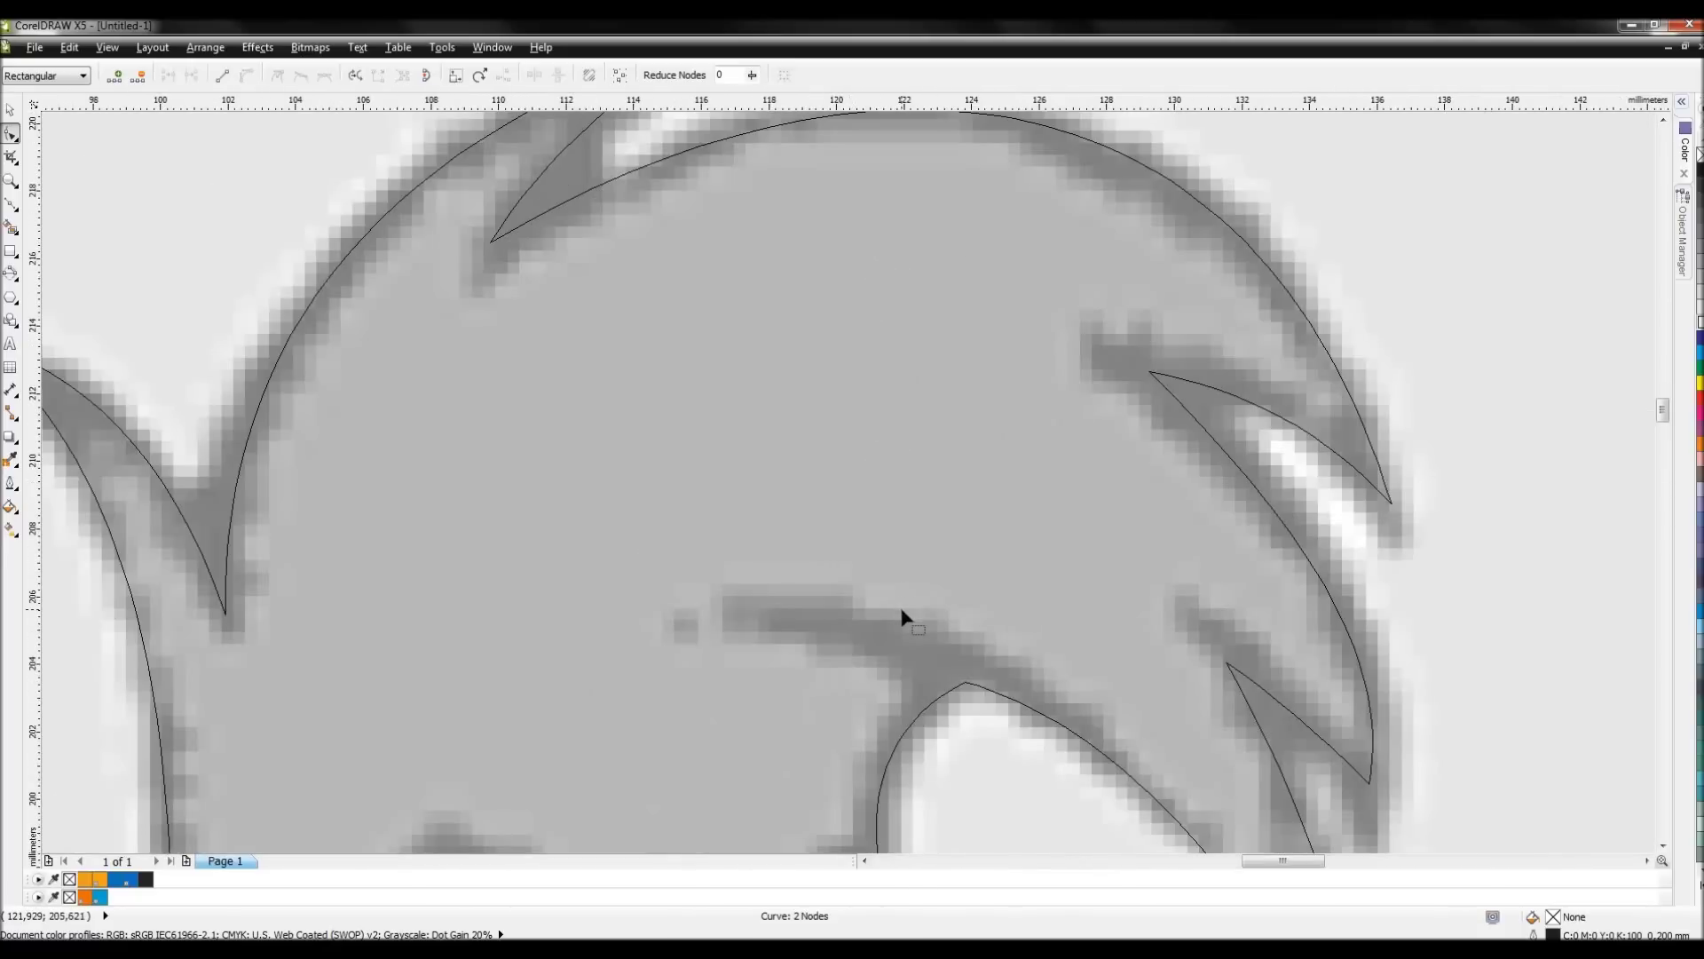
key("F5")
left_click(966, 685)
left_click(707, 617)
left_click(11, 133)
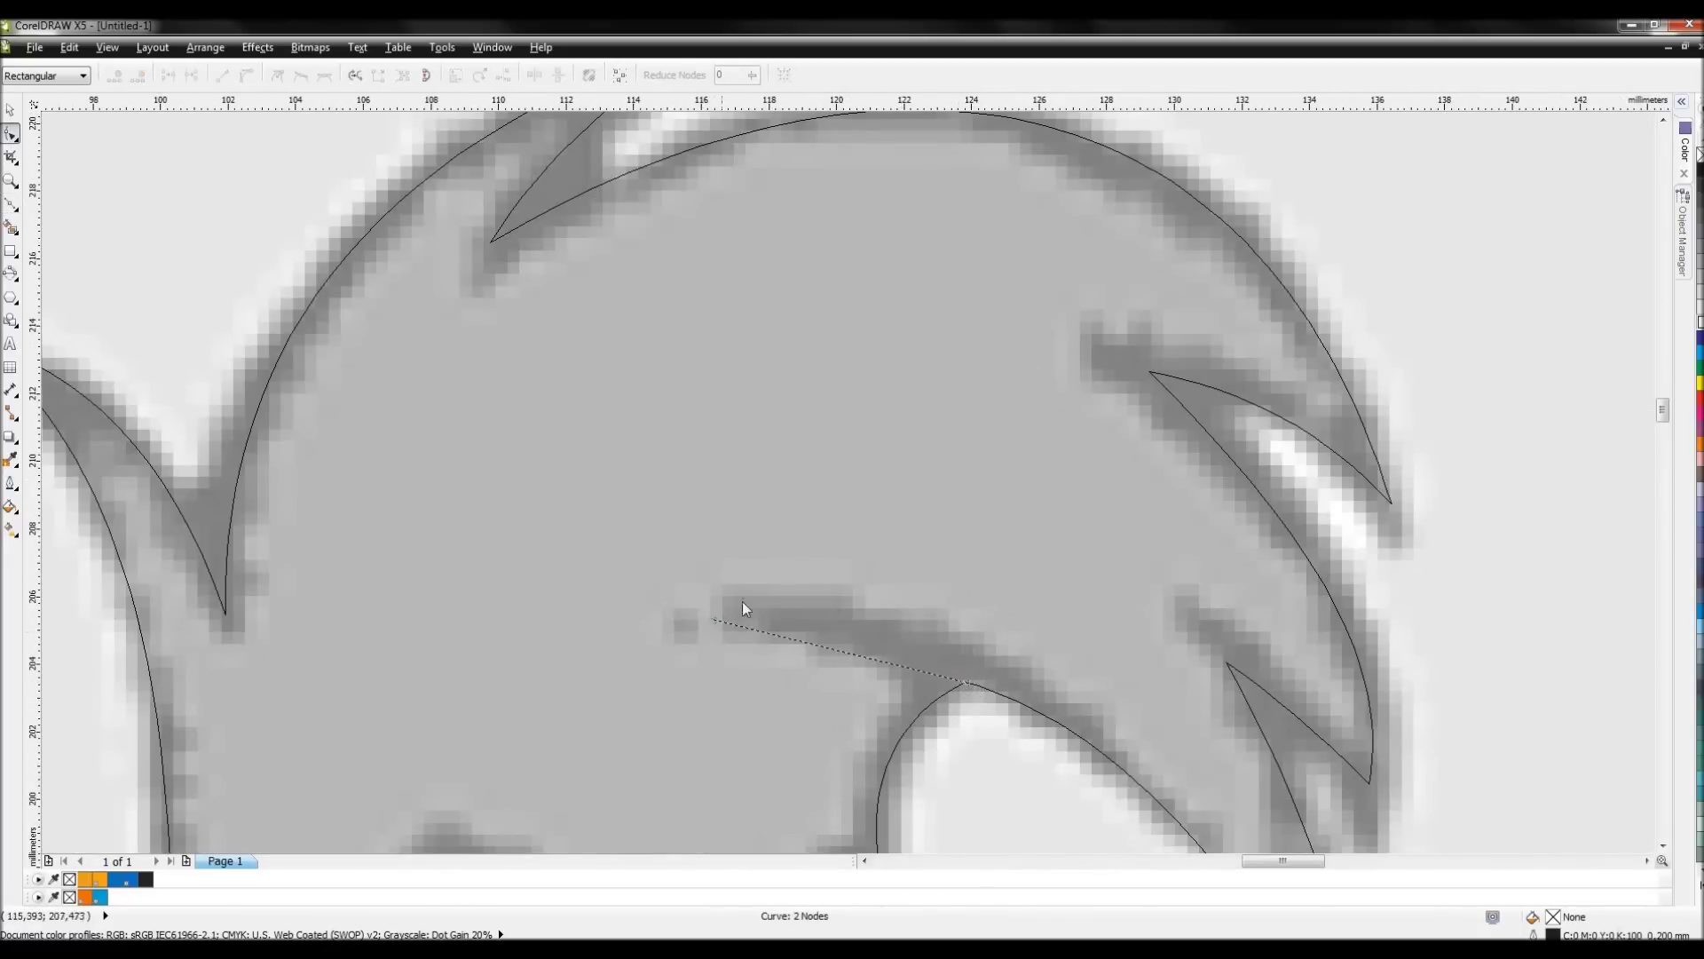
right_click(855, 661)
left_click(906, 449)
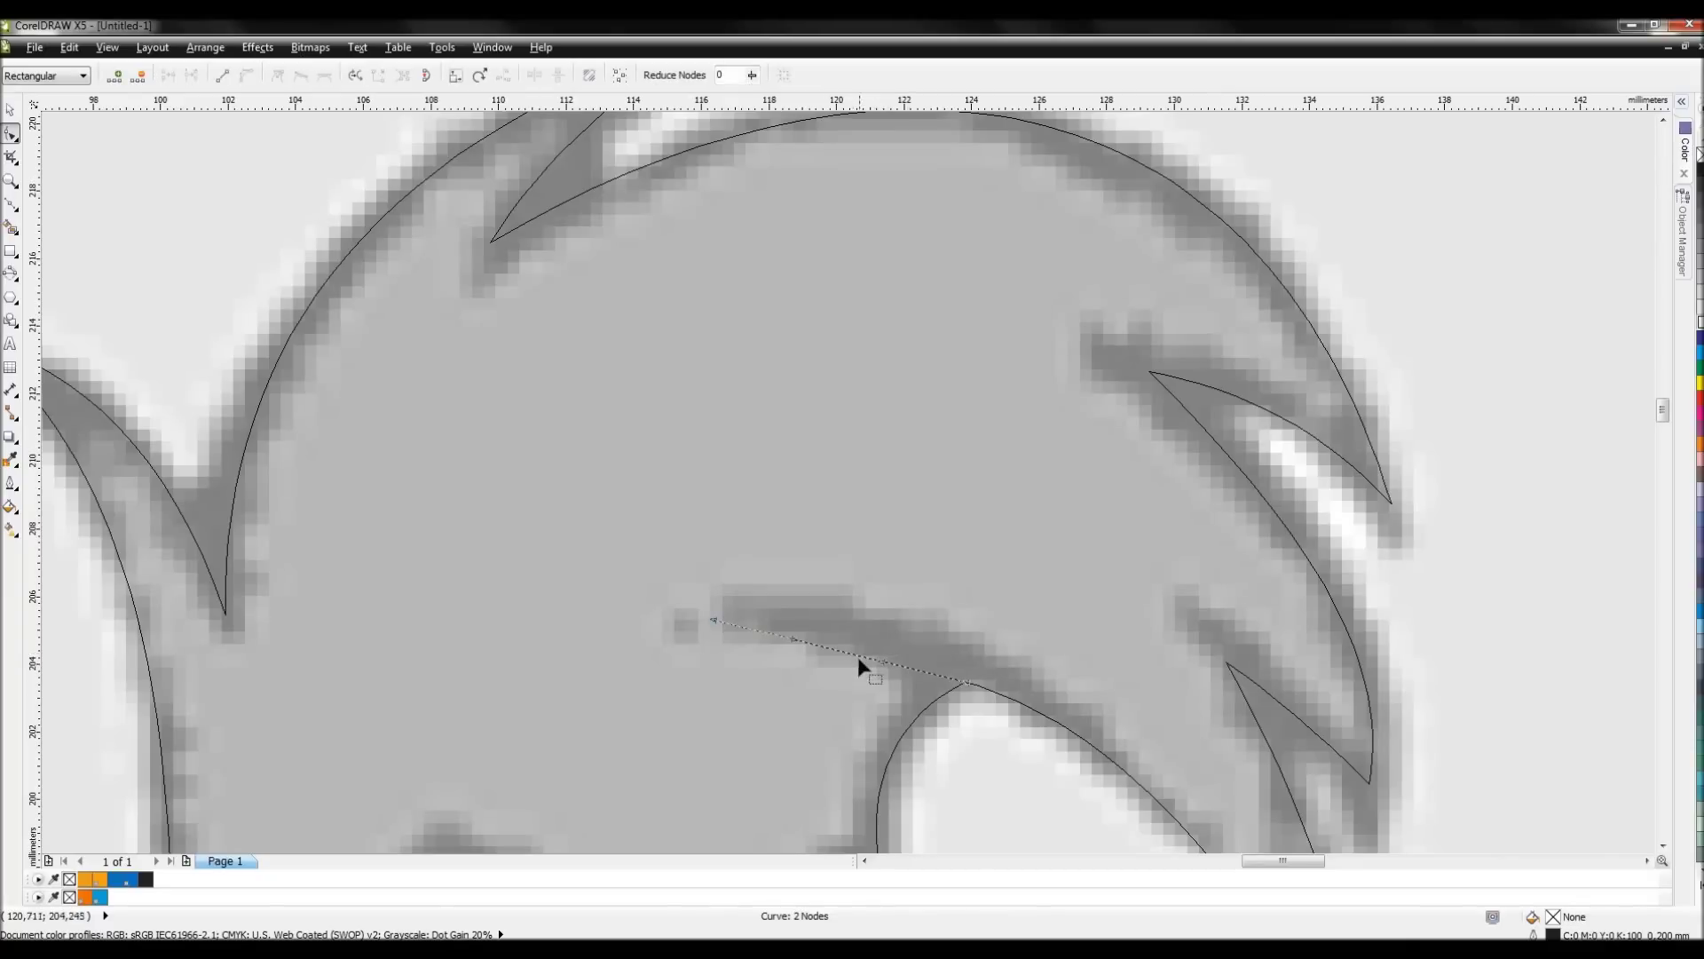
left_click_drag(855, 661, 868, 632)
scroll(840, 483, "down", 3)
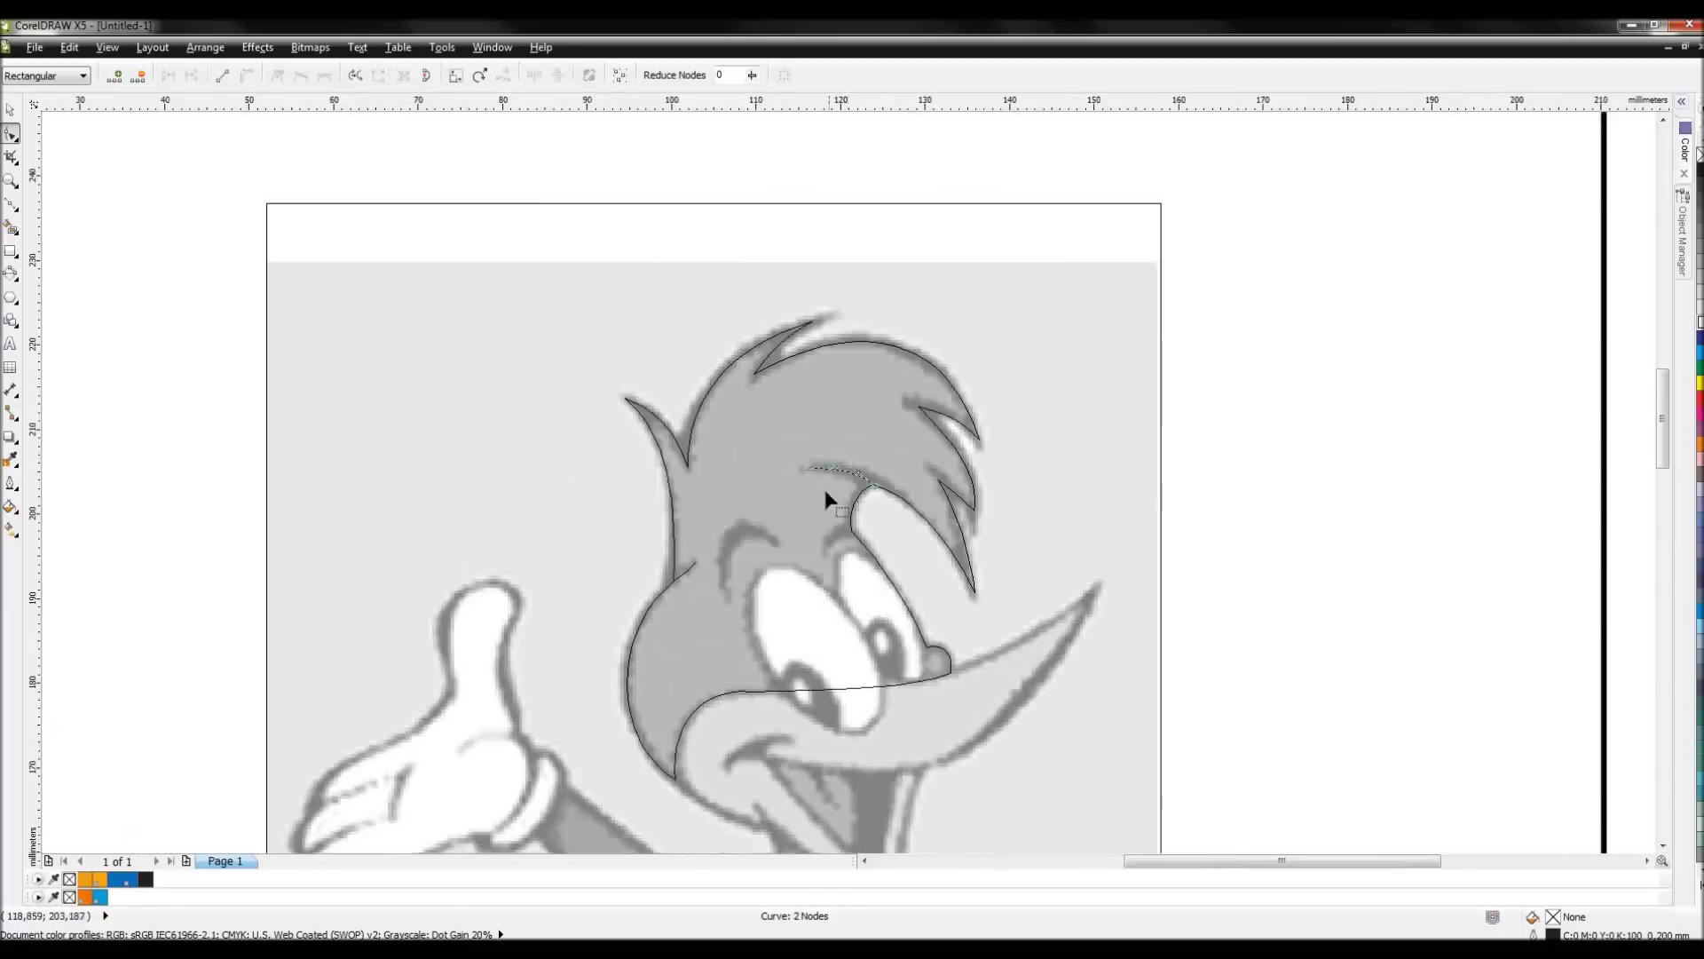
scroll(847, 478, "up", 3)
left_click_drag(1098, 469, 849, 490)
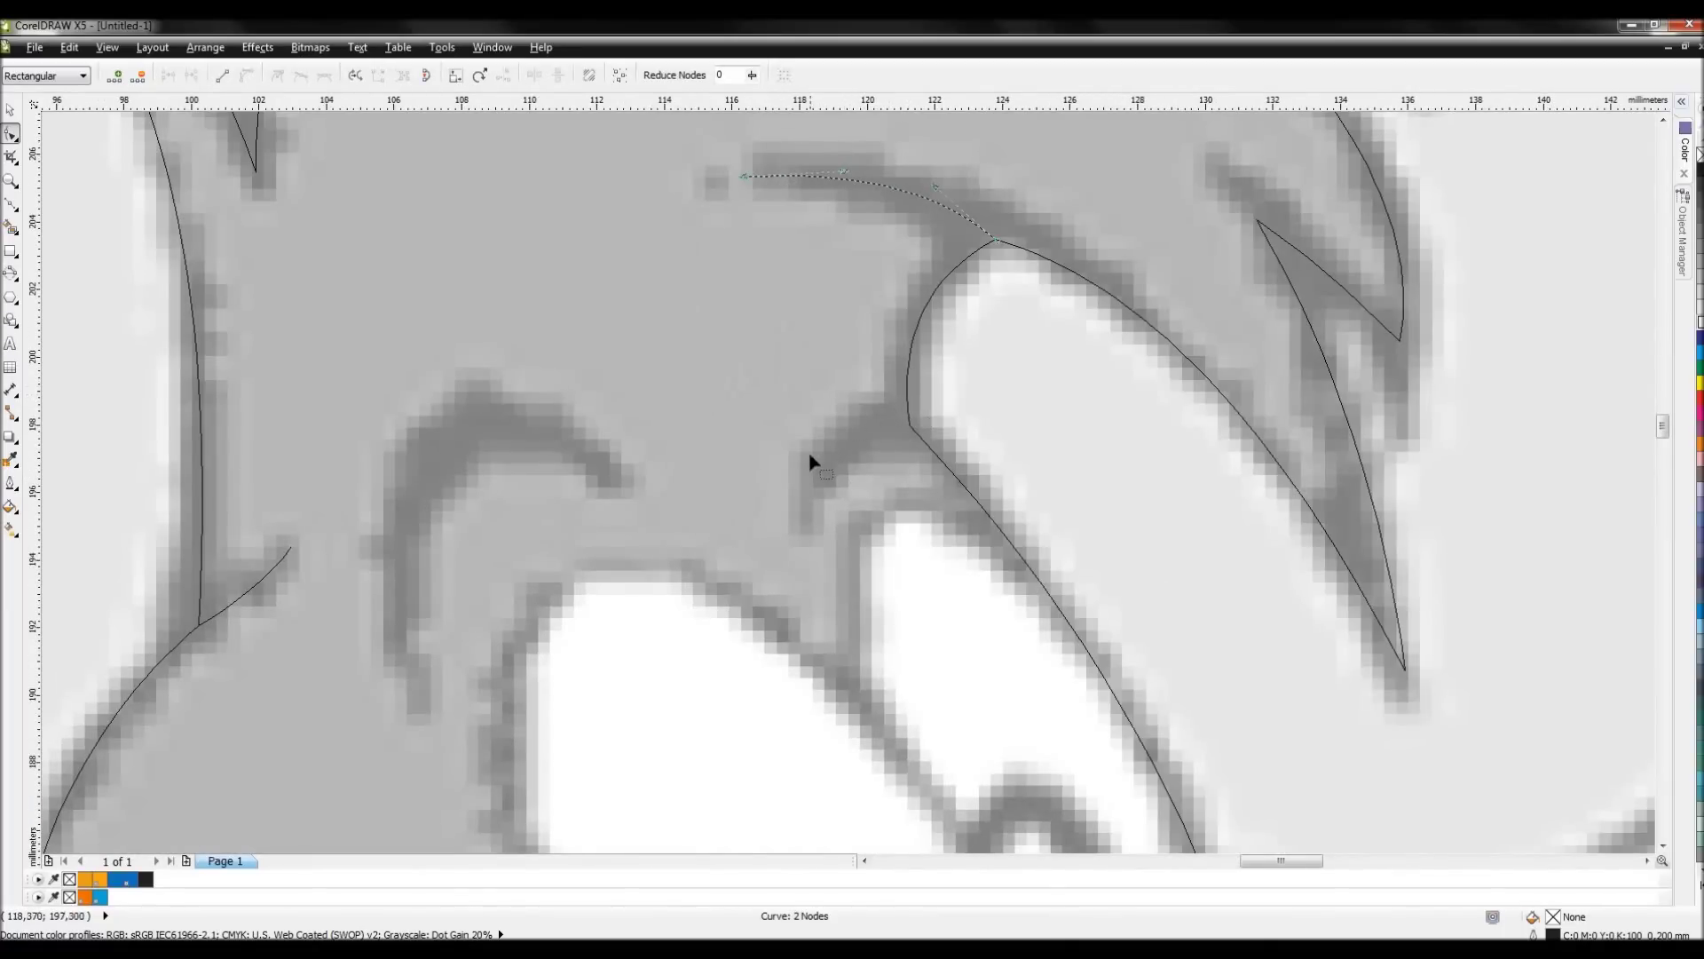
key("F5")
left_click(911, 424)
left_click(806, 515)
key("F10")
right_click(859, 480)
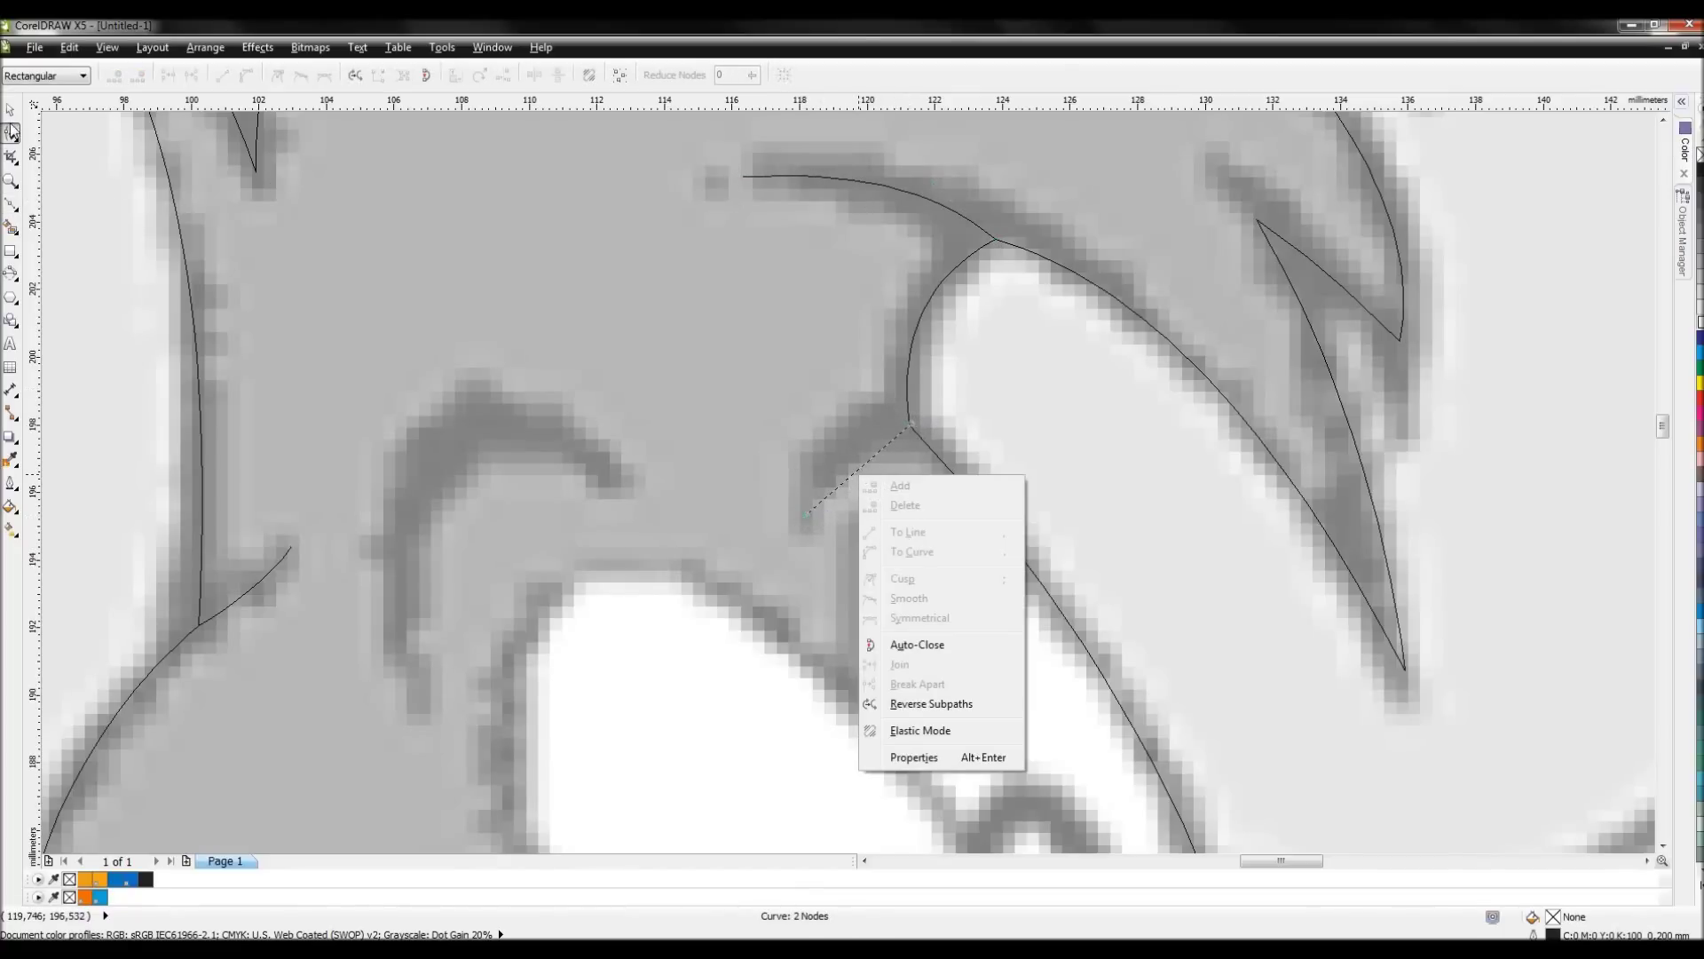
left_click(10, 110)
left_click(831, 491)
key("Delete")
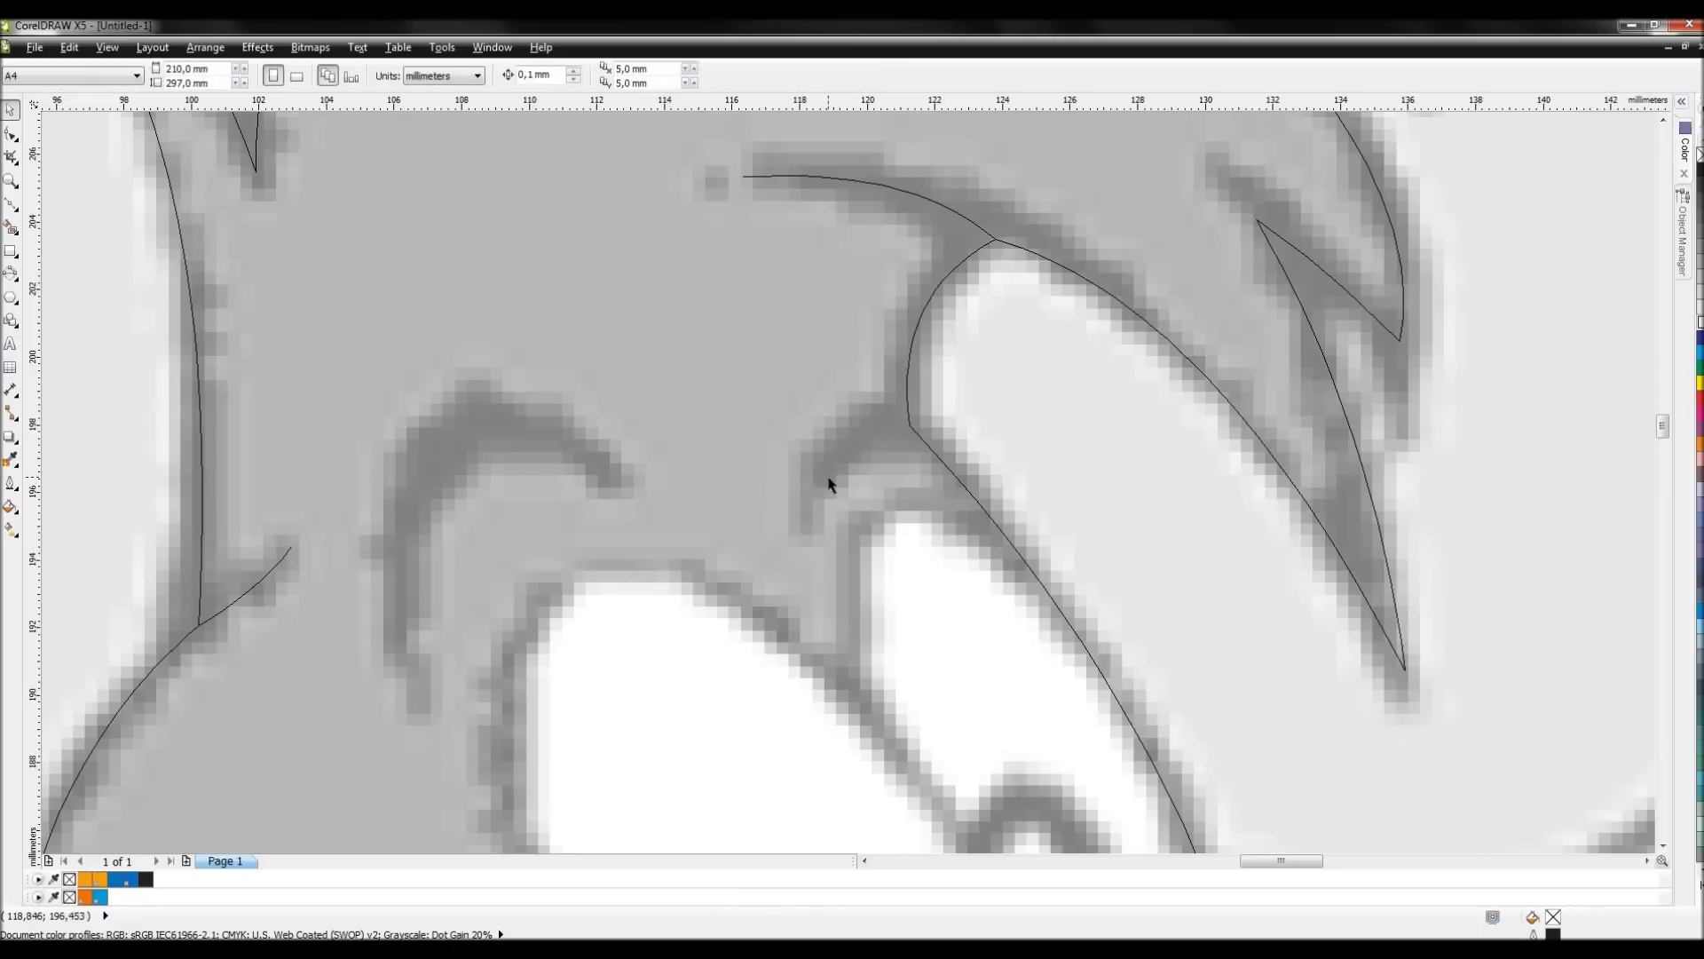
- Draw a closed three-node outline for the far eyebrow, with two corners on the head outline and one at the brow's tip
key("F5")
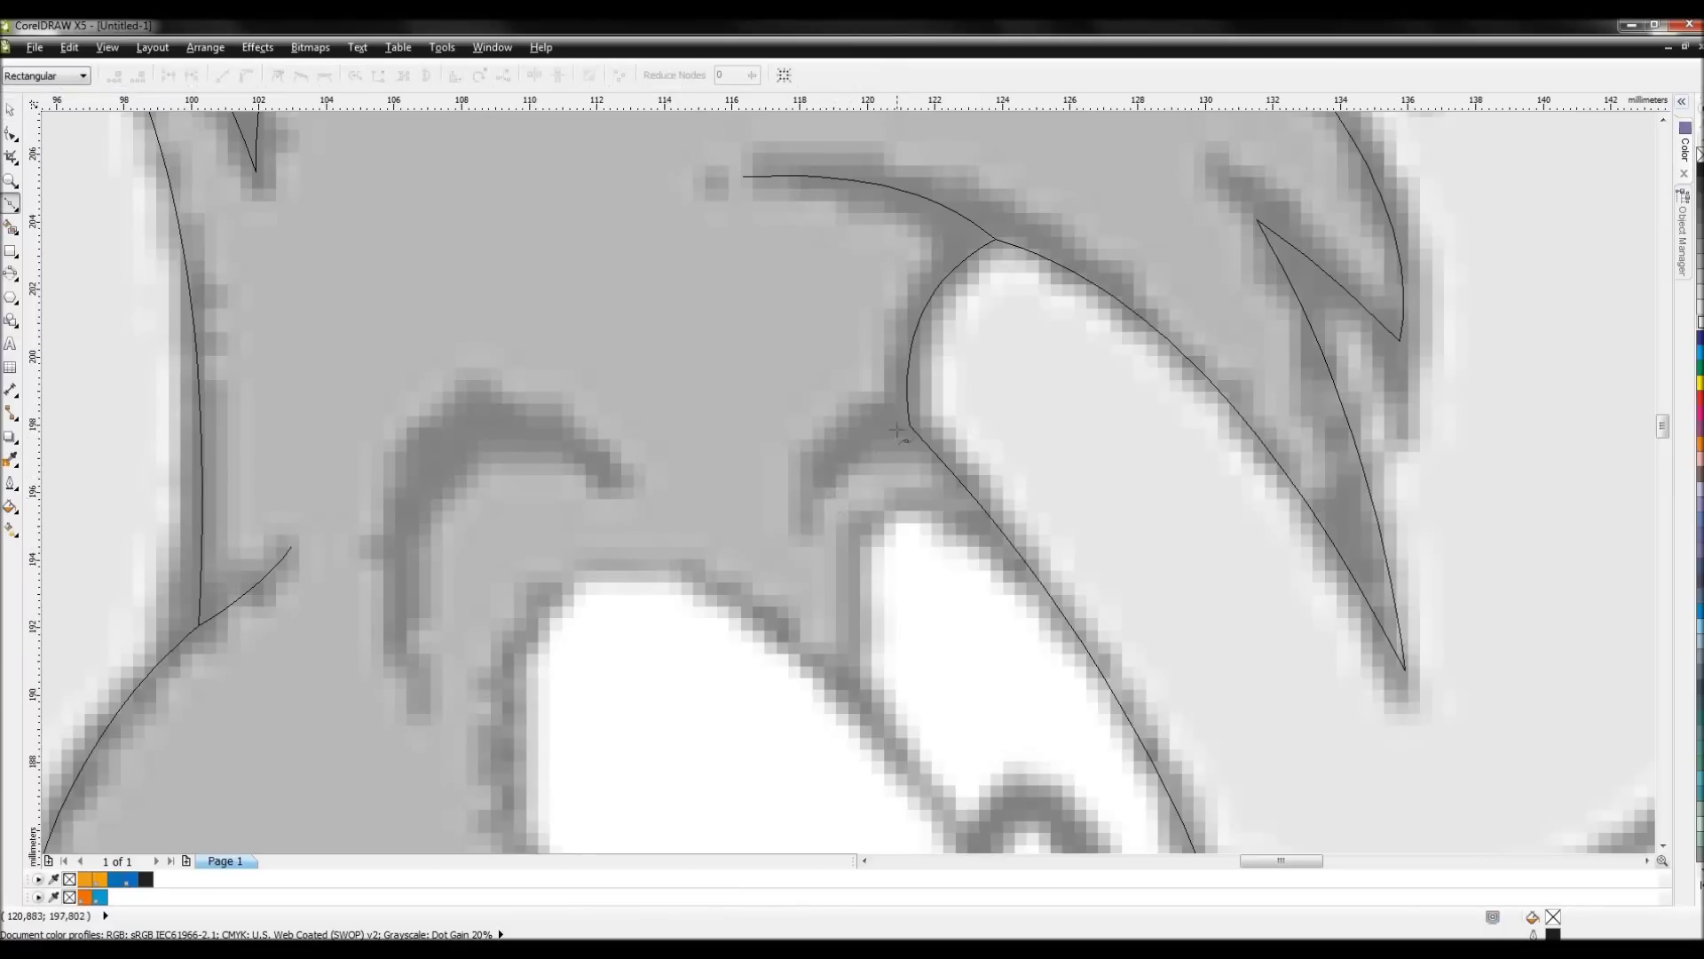
left_click(907, 400)
left_click(802, 533)
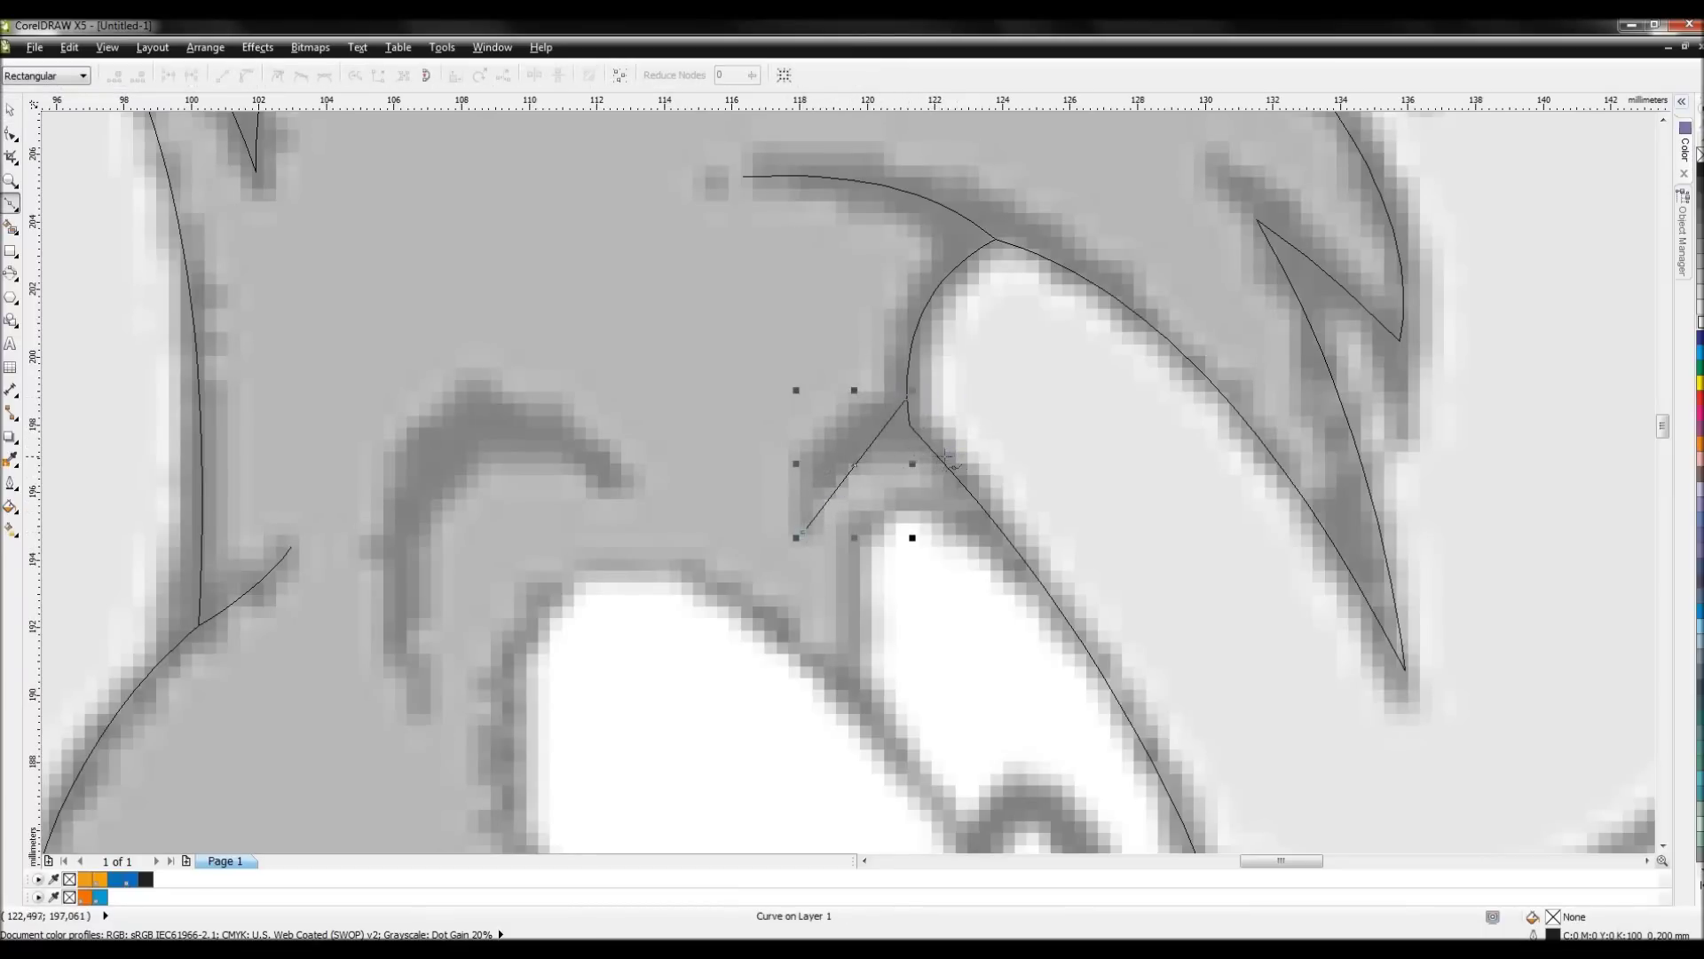
left_click(941, 460)
left_click(13, 135)
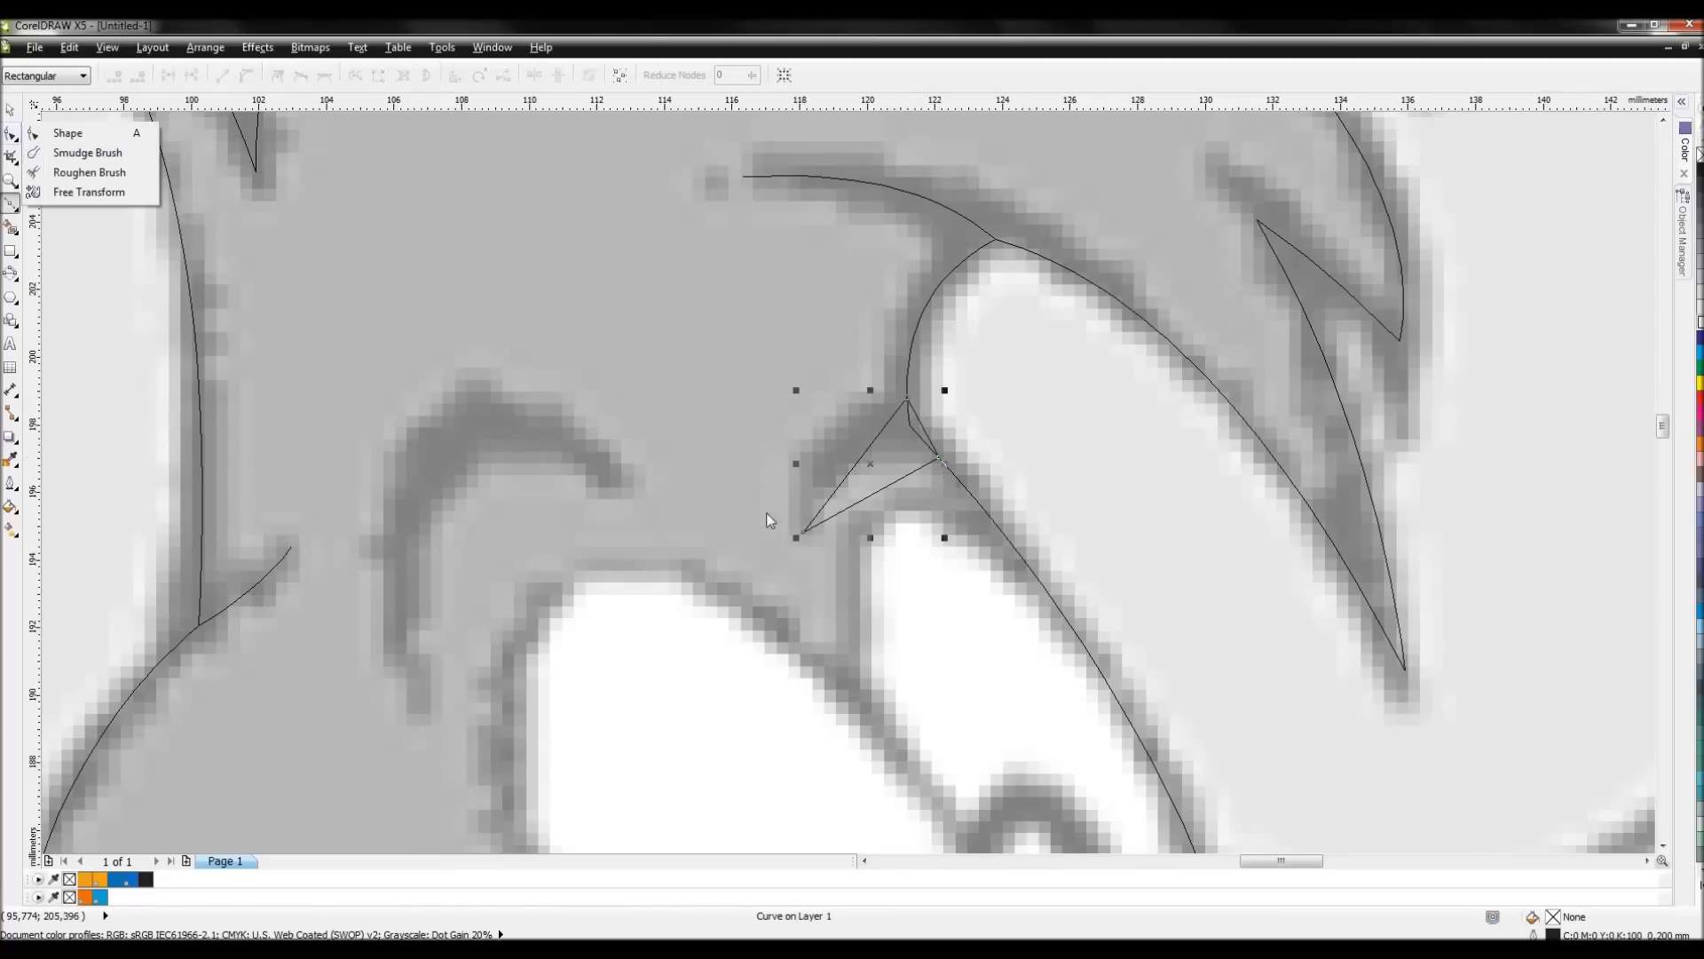
left_click(71, 135)
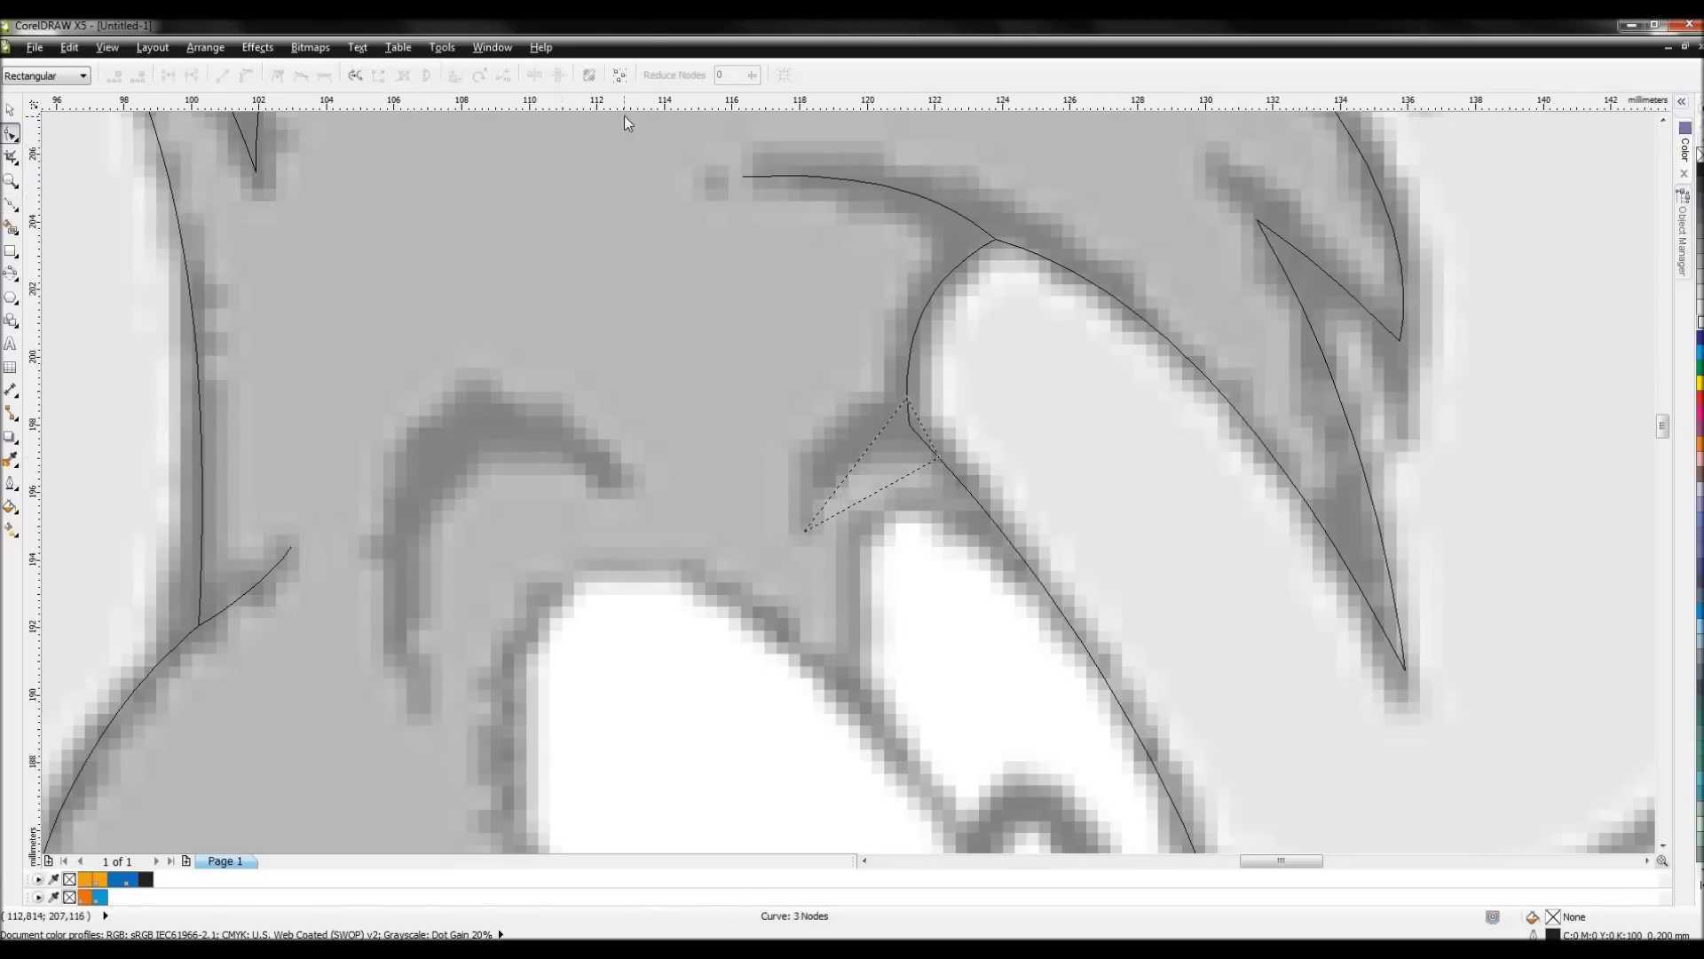
- Convert the far eyebrow's upper and lower edges to curves and bend them to match the bitmap
right_click(905, 452)
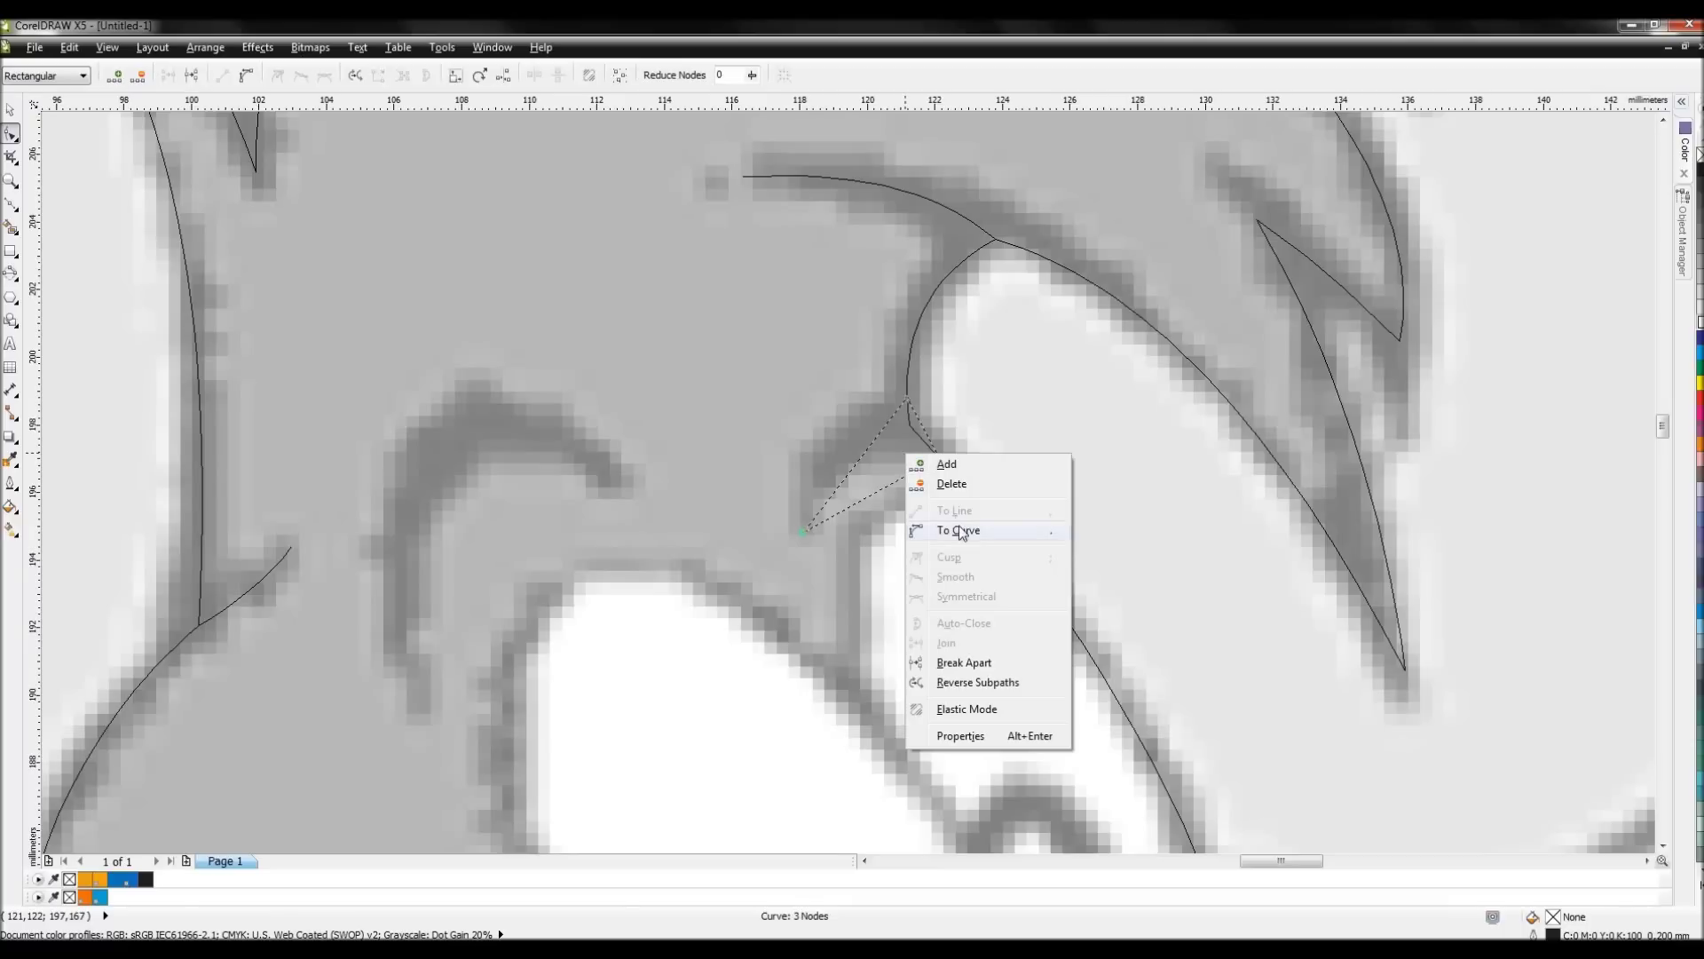
left_click(927, 531)
left_click_drag(866, 453, 833, 418)
left_click_drag(892, 503, 870, 463)
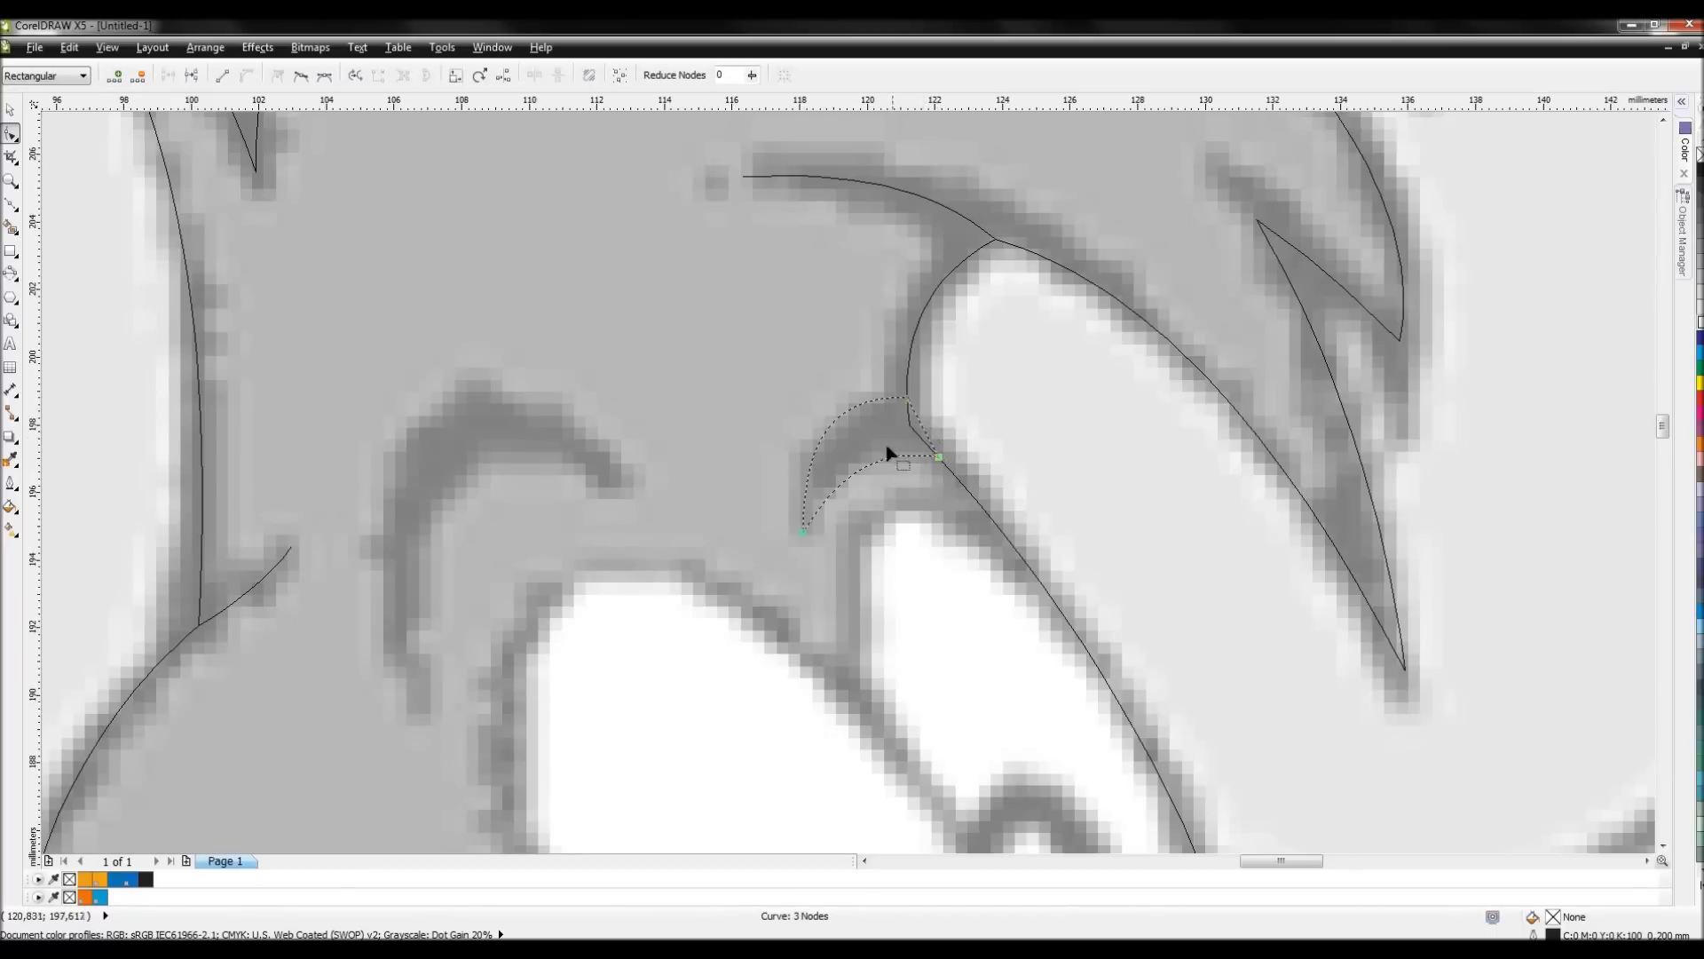
key("Tab")
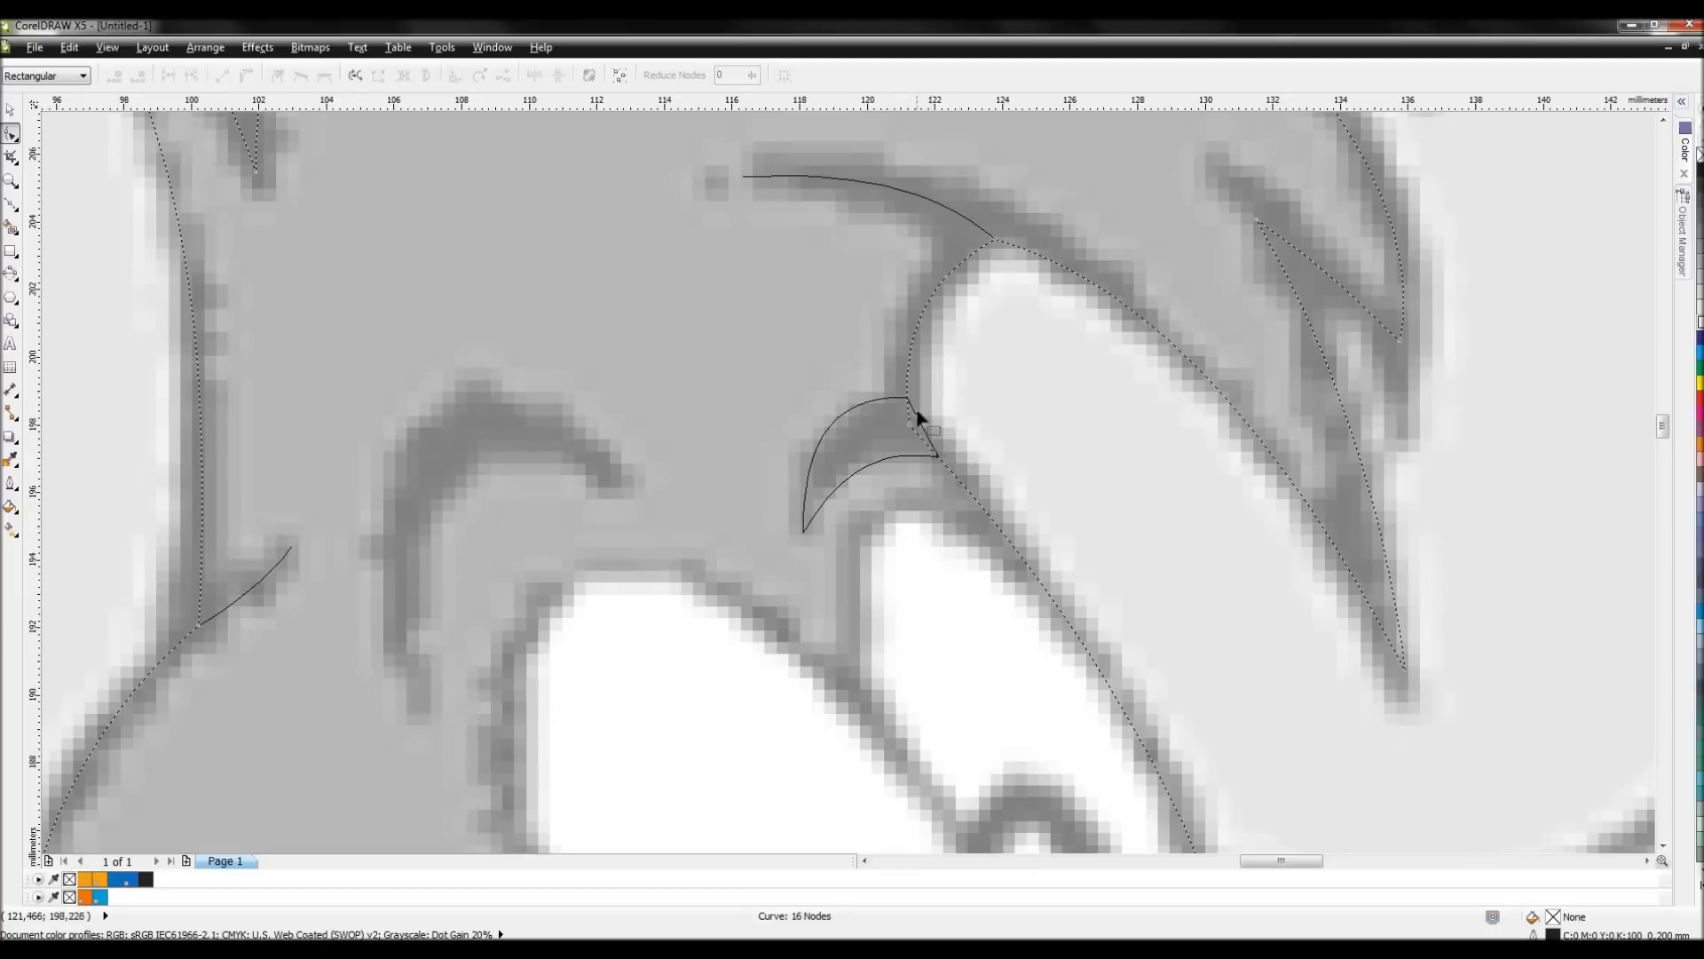
- Draw a closed four-node straight-sided outline over the near eyebrow, from its front tip around the bend to its lower tip
key("F5")
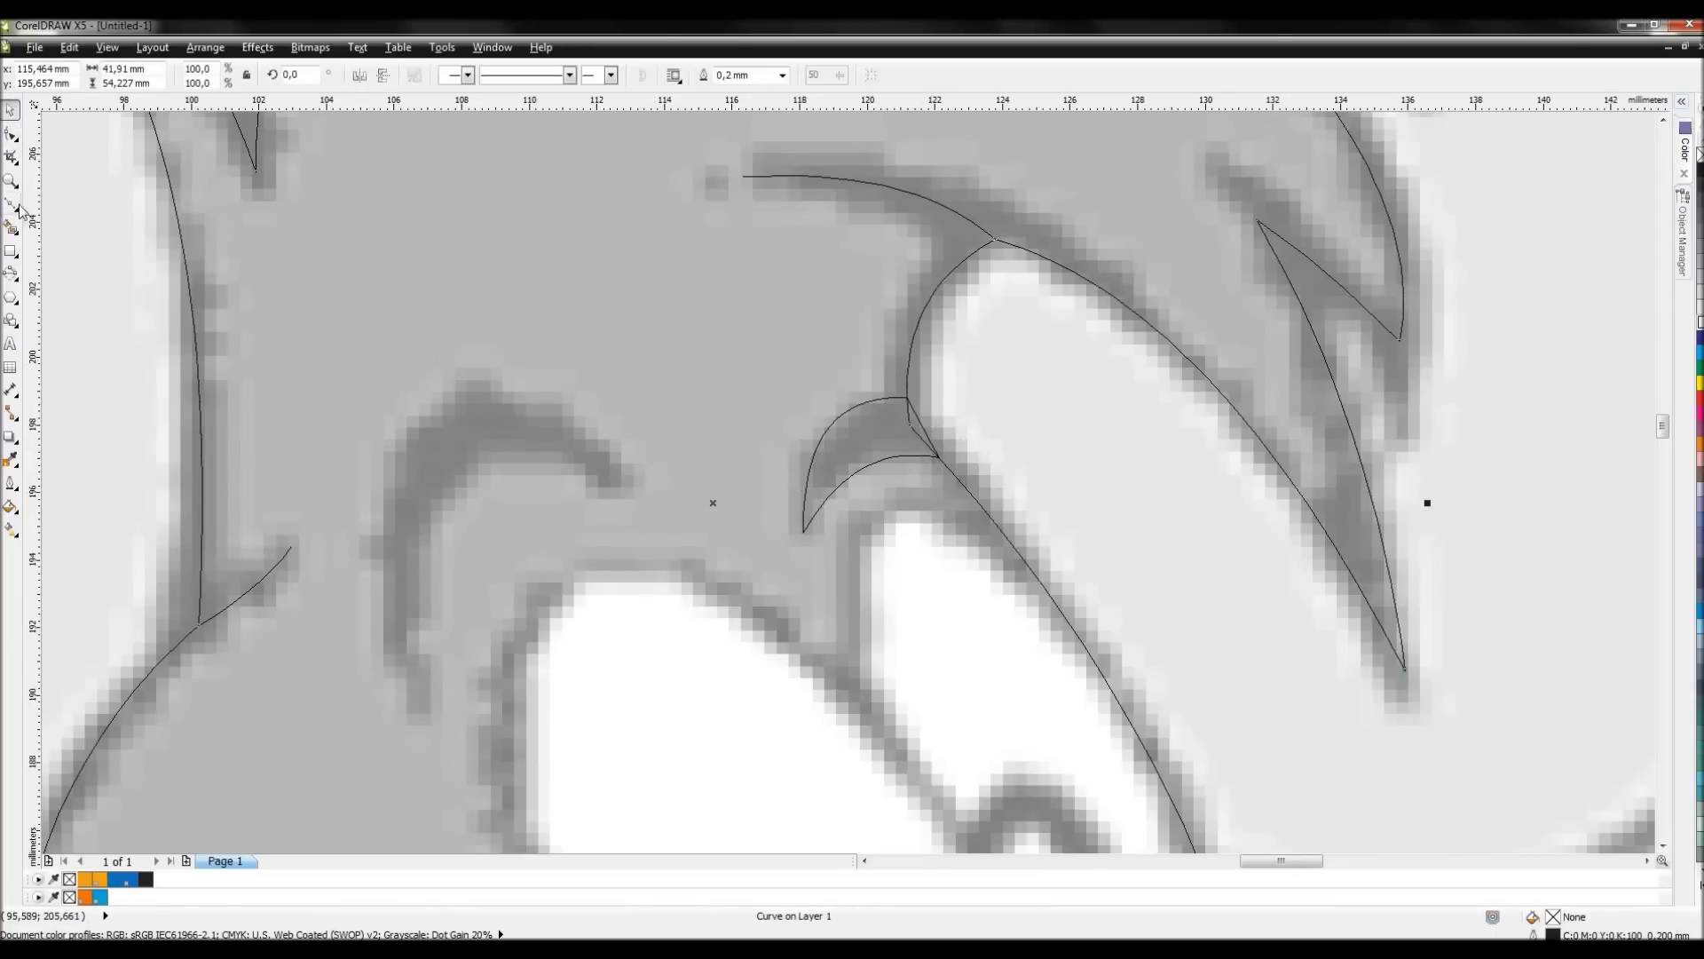
left_click(635, 489)
left_click(426, 408)
left_click(423, 712)
left_click(465, 475)
left_click(636, 488)
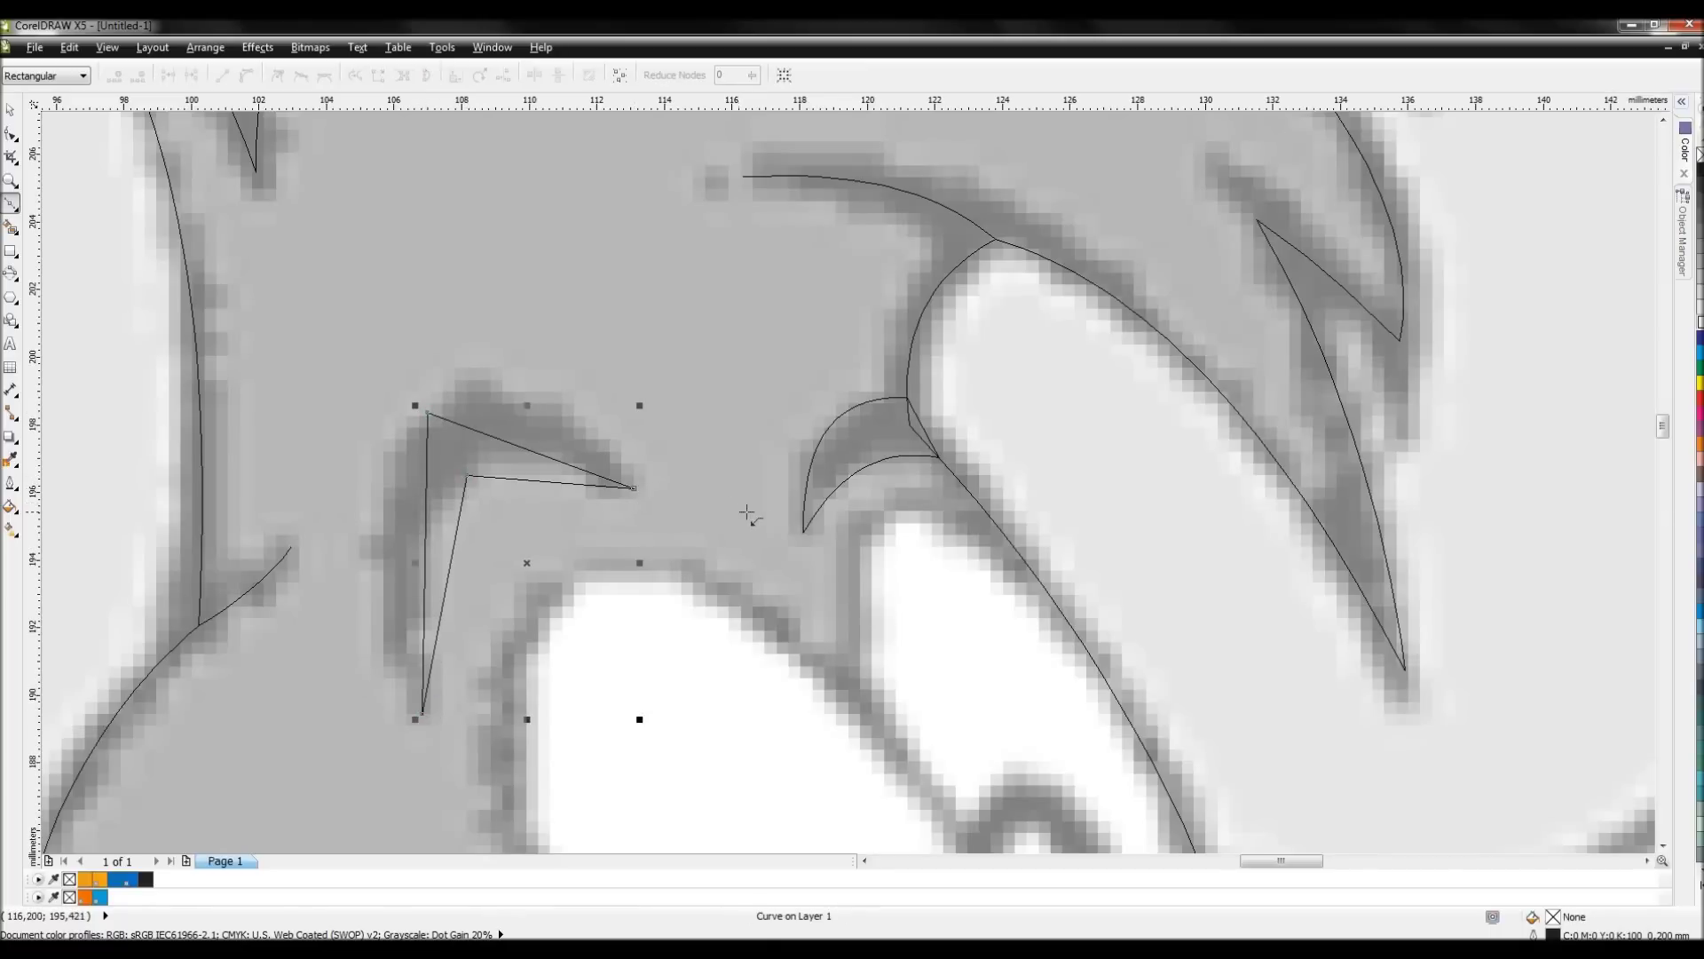
- Convert the near eyebrow's two outer segments to curves and bend them outward to the edge of the dark shape
key("F10")
right_click(519, 451)
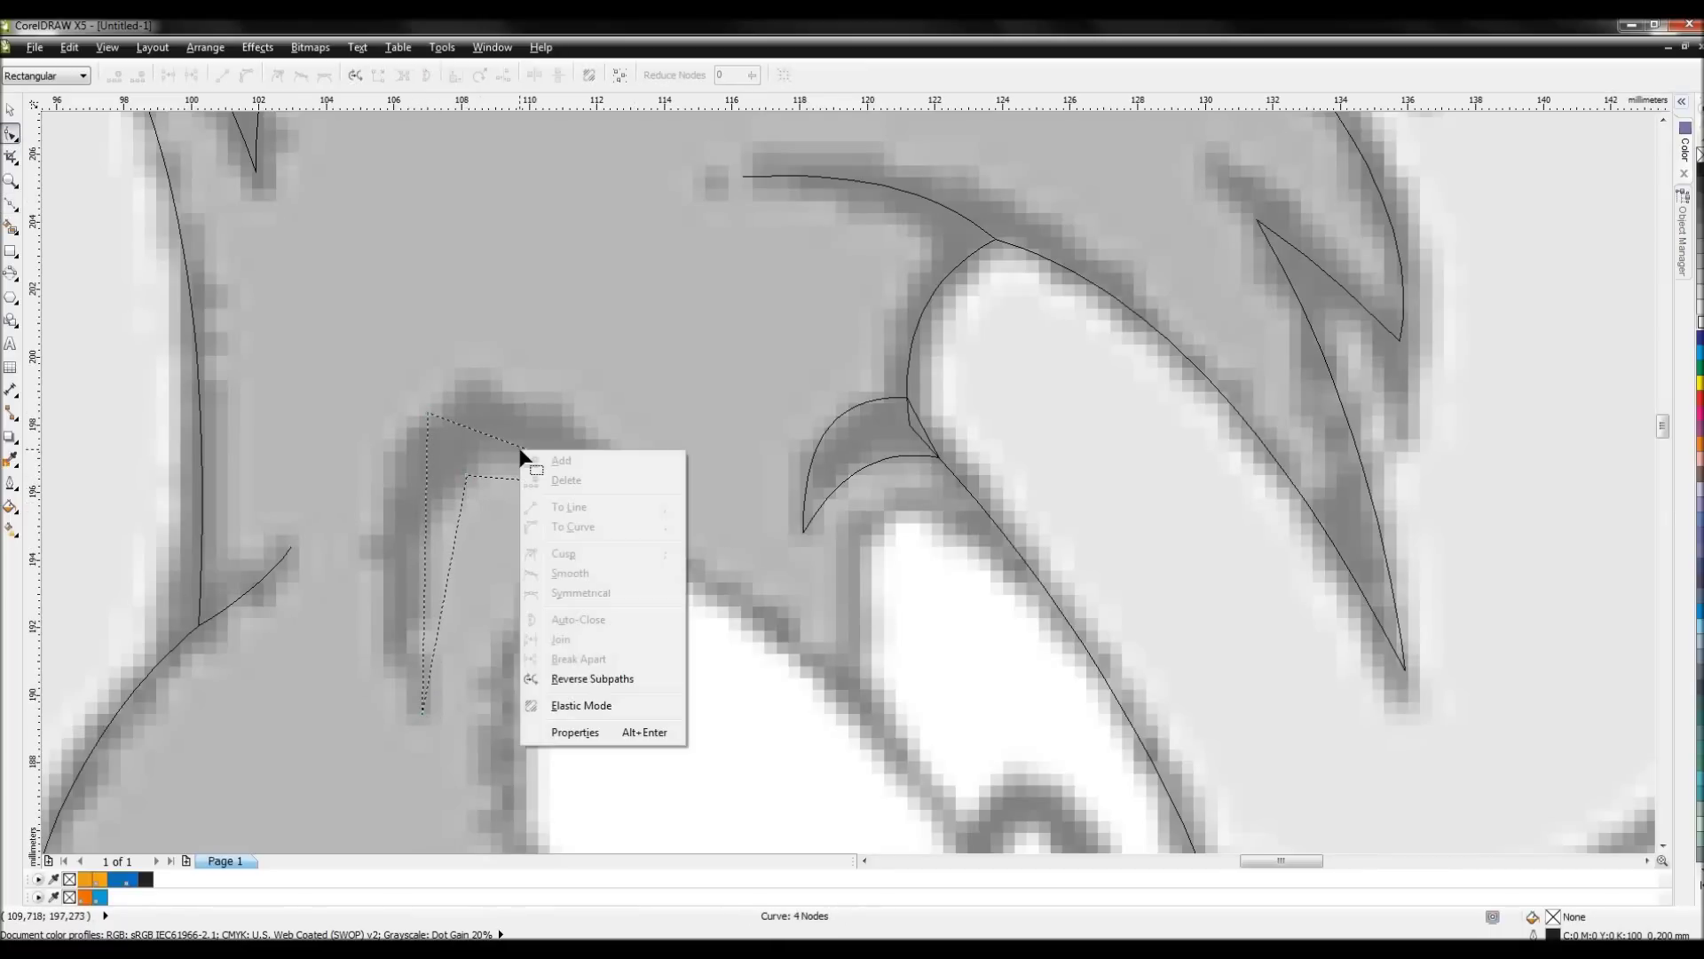
left_click(519, 445)
right_click(519, 446)
left_click(595, 519)
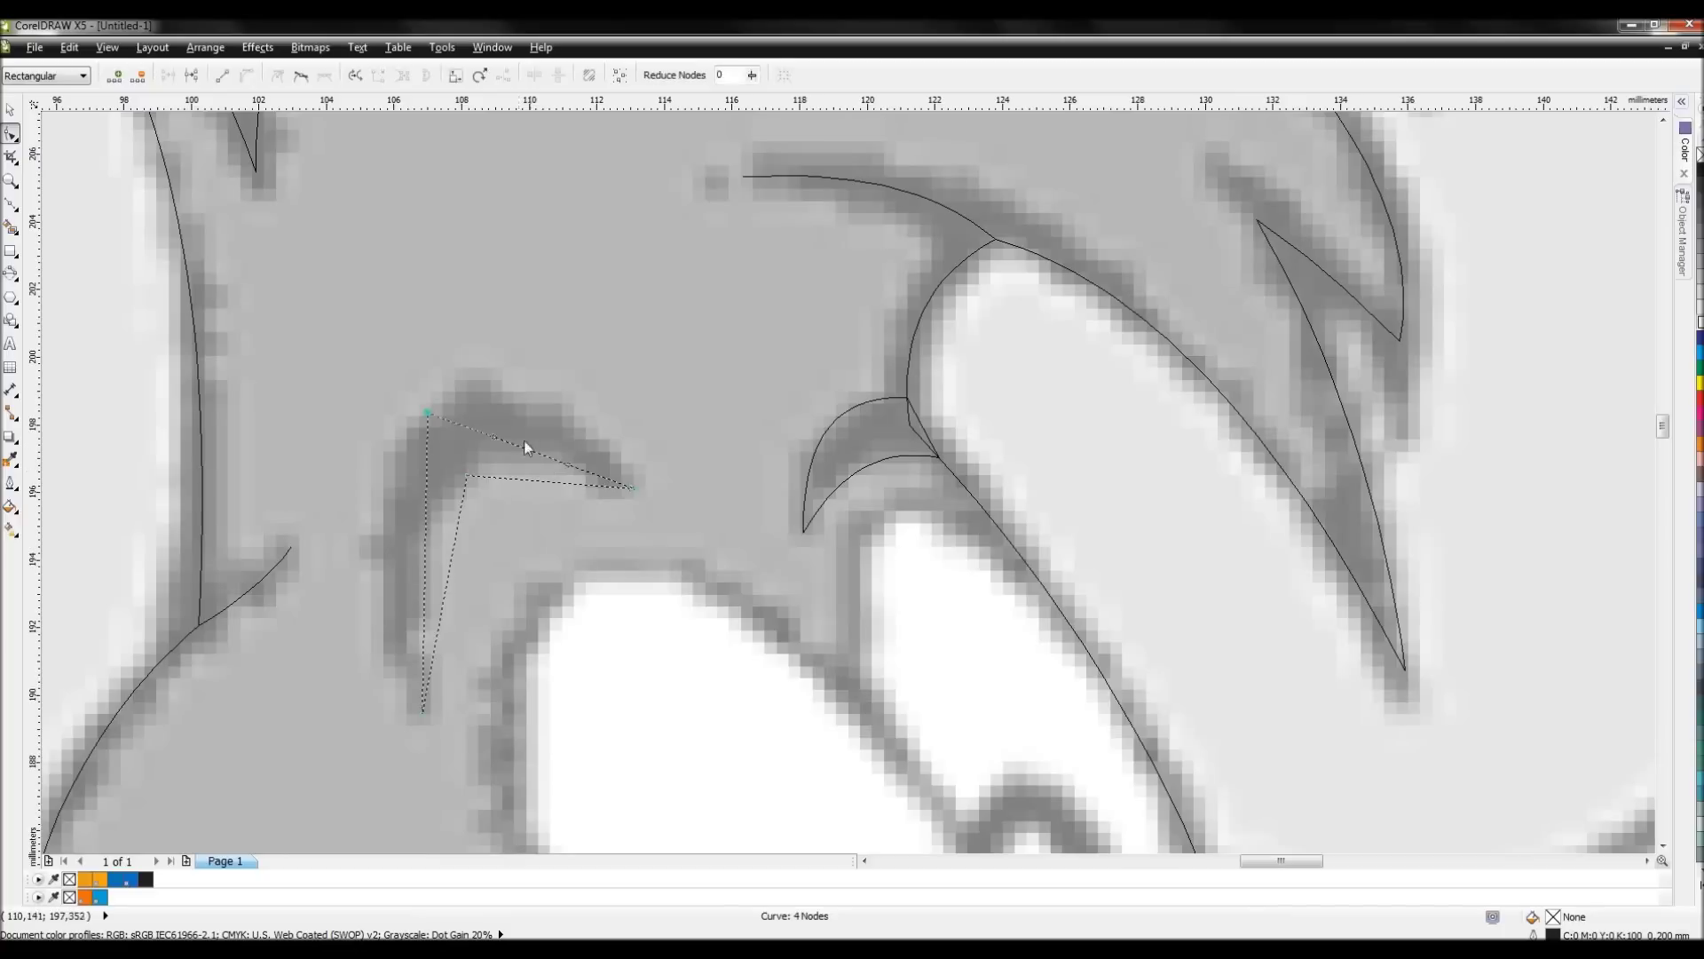
left_click_drag(525, 456, 532, 401)
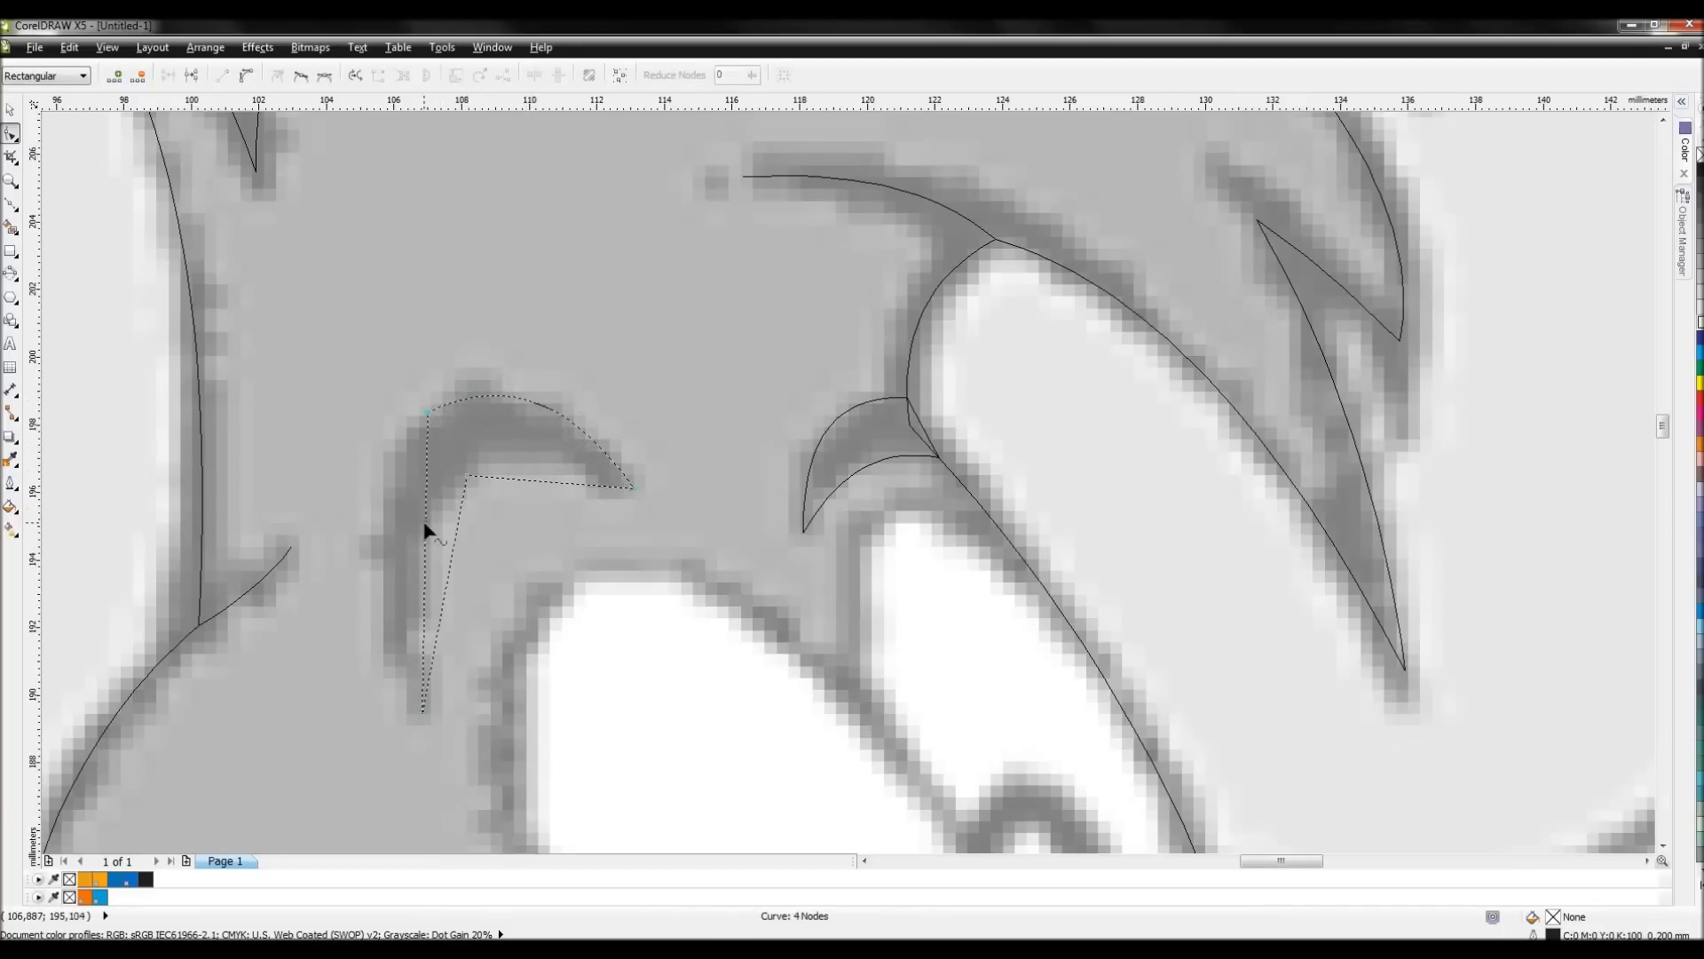
right_click(428, 524)
left_click(486, 593)
left_click_drag(426, 581, 384, 556)
- Convert the near eyebrow's two inner segments to curves and bend them along the inside of the dark shape
left_click(449, 571)
right_click(450, 569)
left_click(519, 641)
left_click_drag(449, 583, 424, 565)
right_click(544, 484)
left_click(609, 557)
left_click_drag(543, 484, 535, 462)
key("Delete")
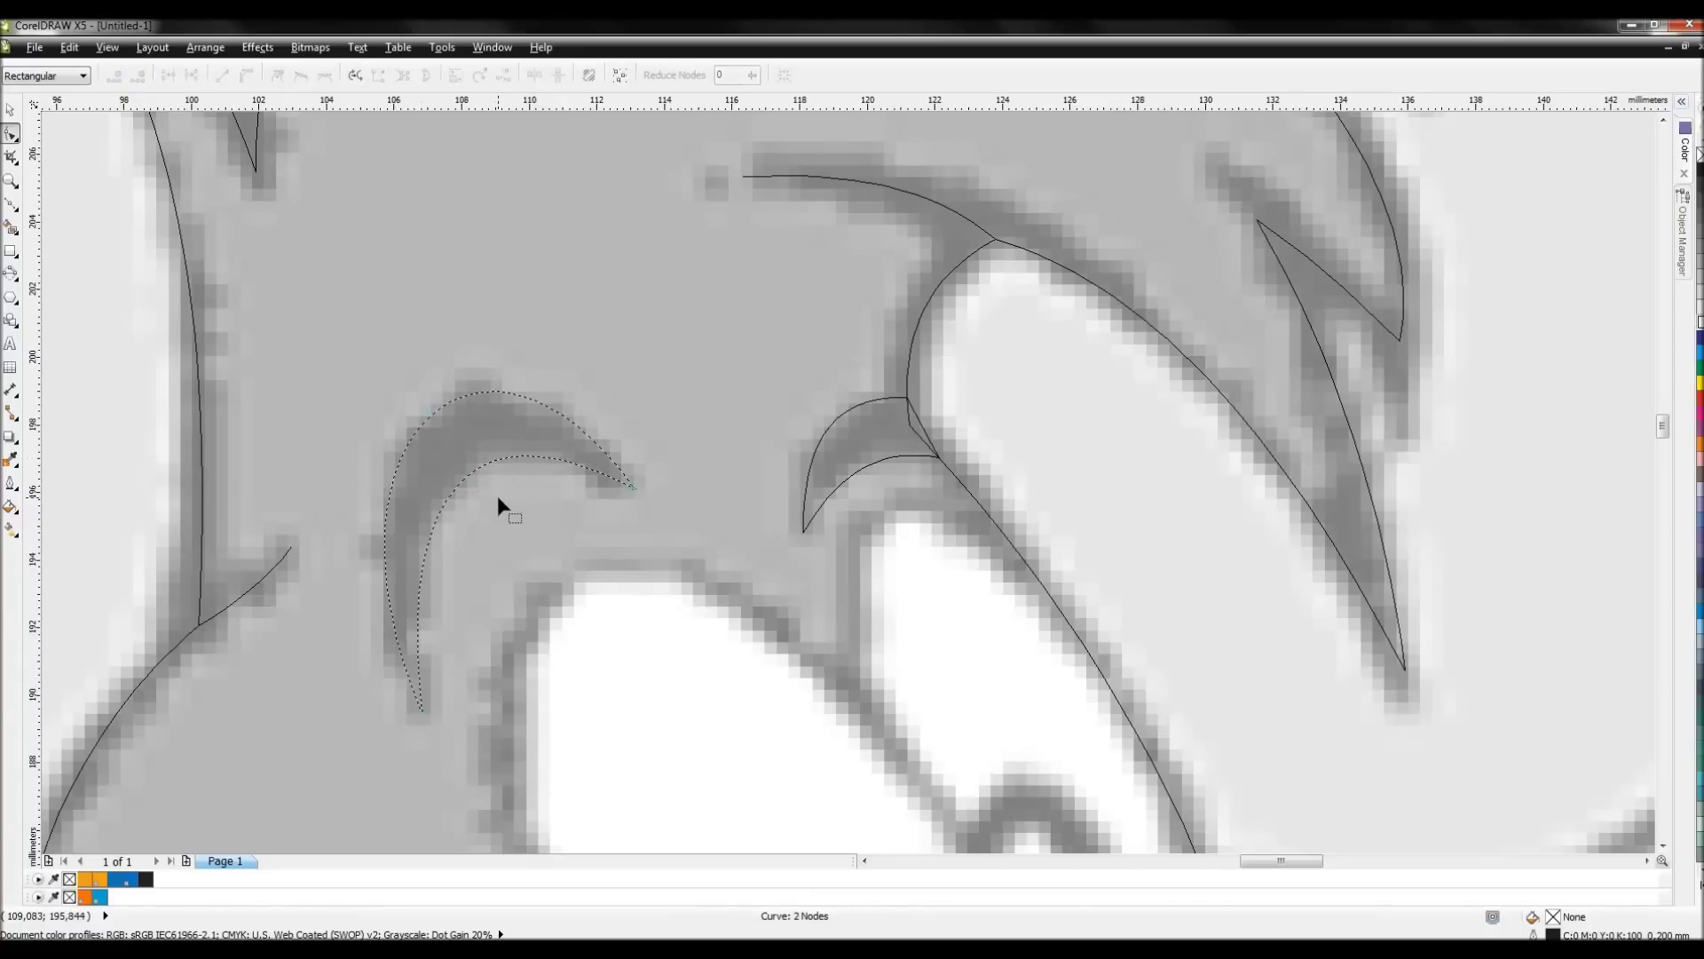
key("ctrl+z")
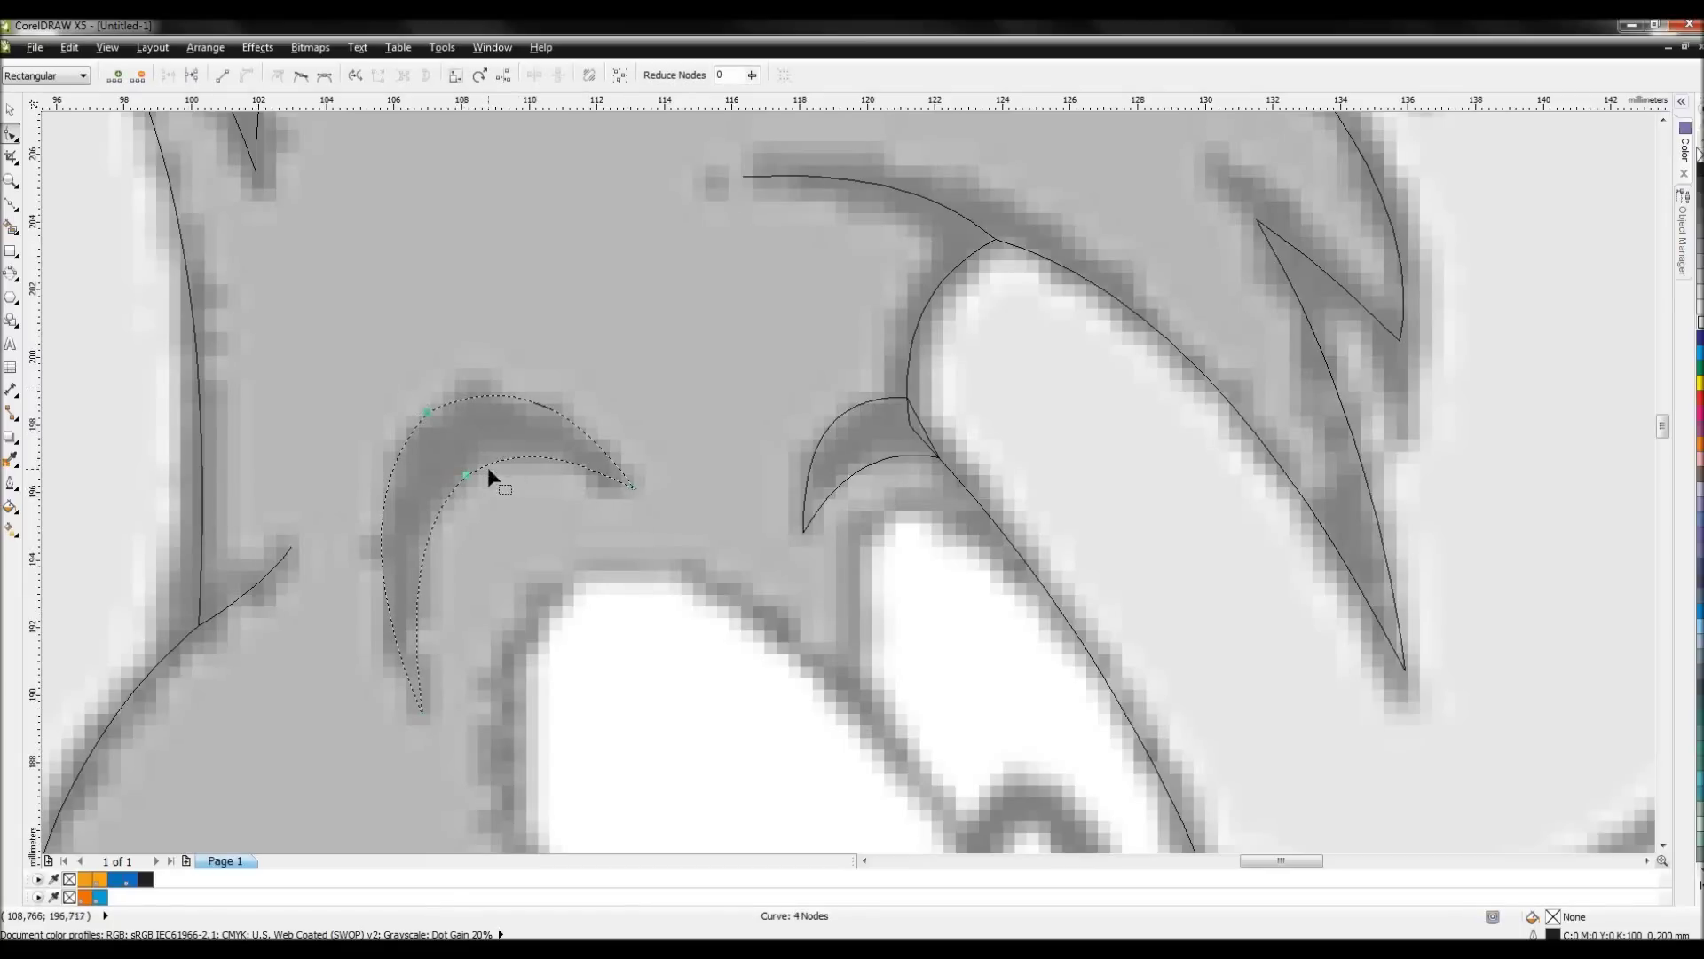
left_click(493, 490)
left_click(467, 441)
- Delete the two middle nodes of the near eyebrow outline to smooth its outer and inner edges
scroll(849, 488, "up", 6)
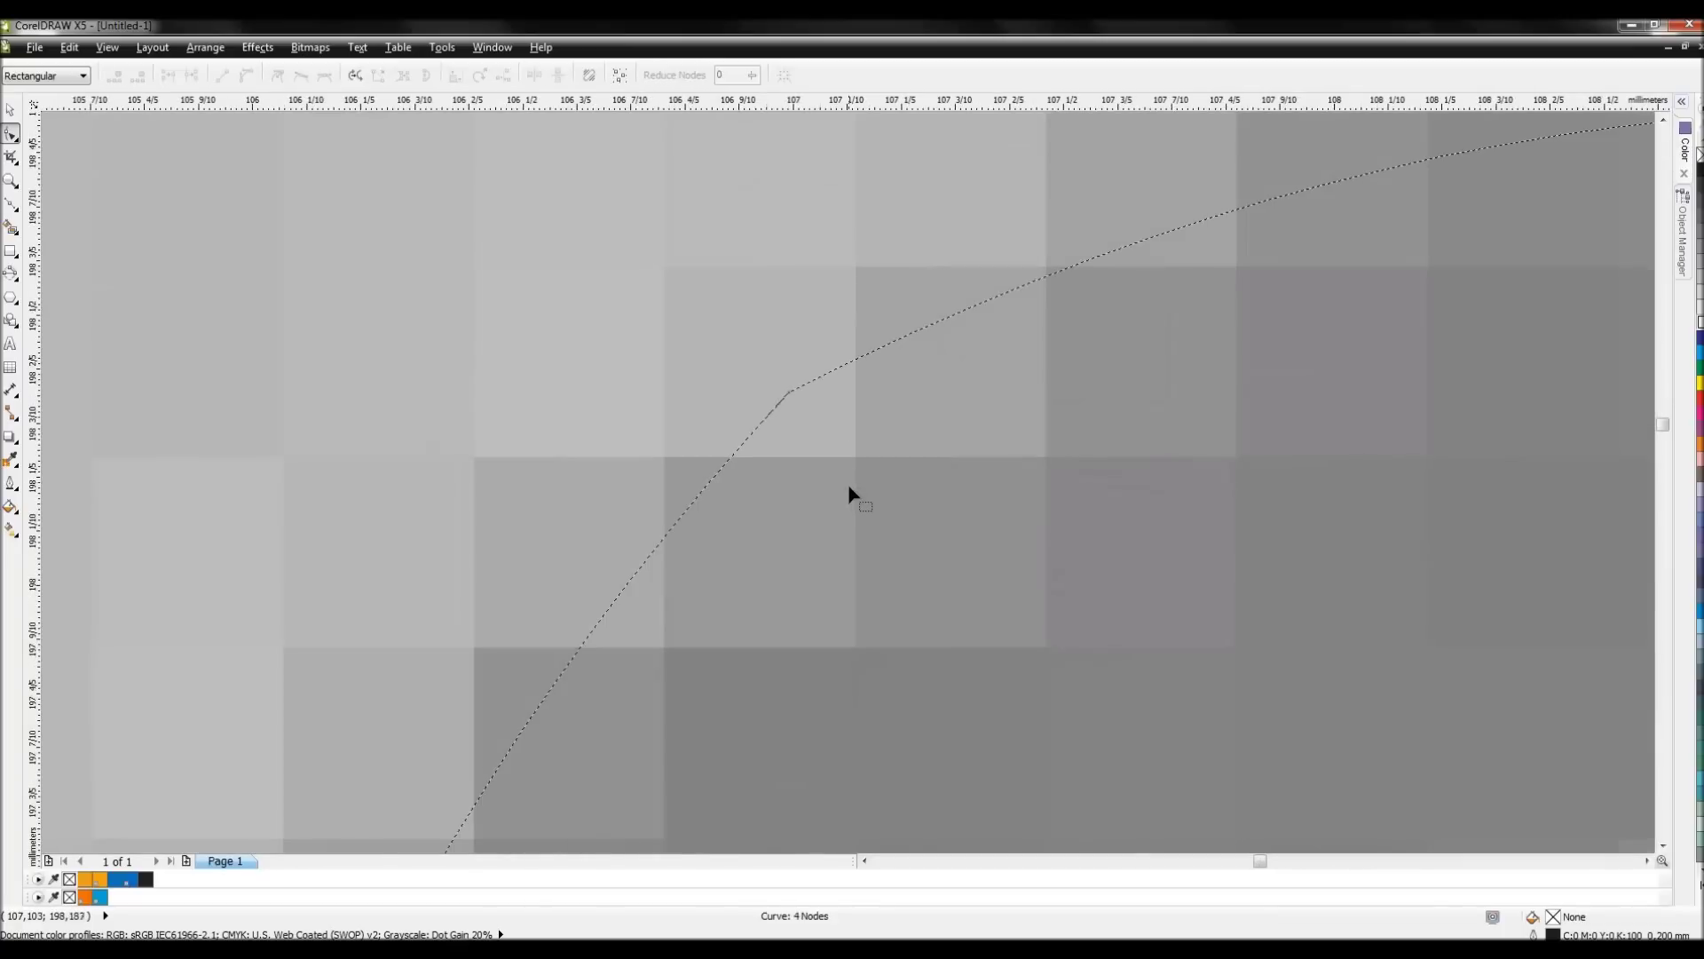
scroll(849, 487, "down", 8)
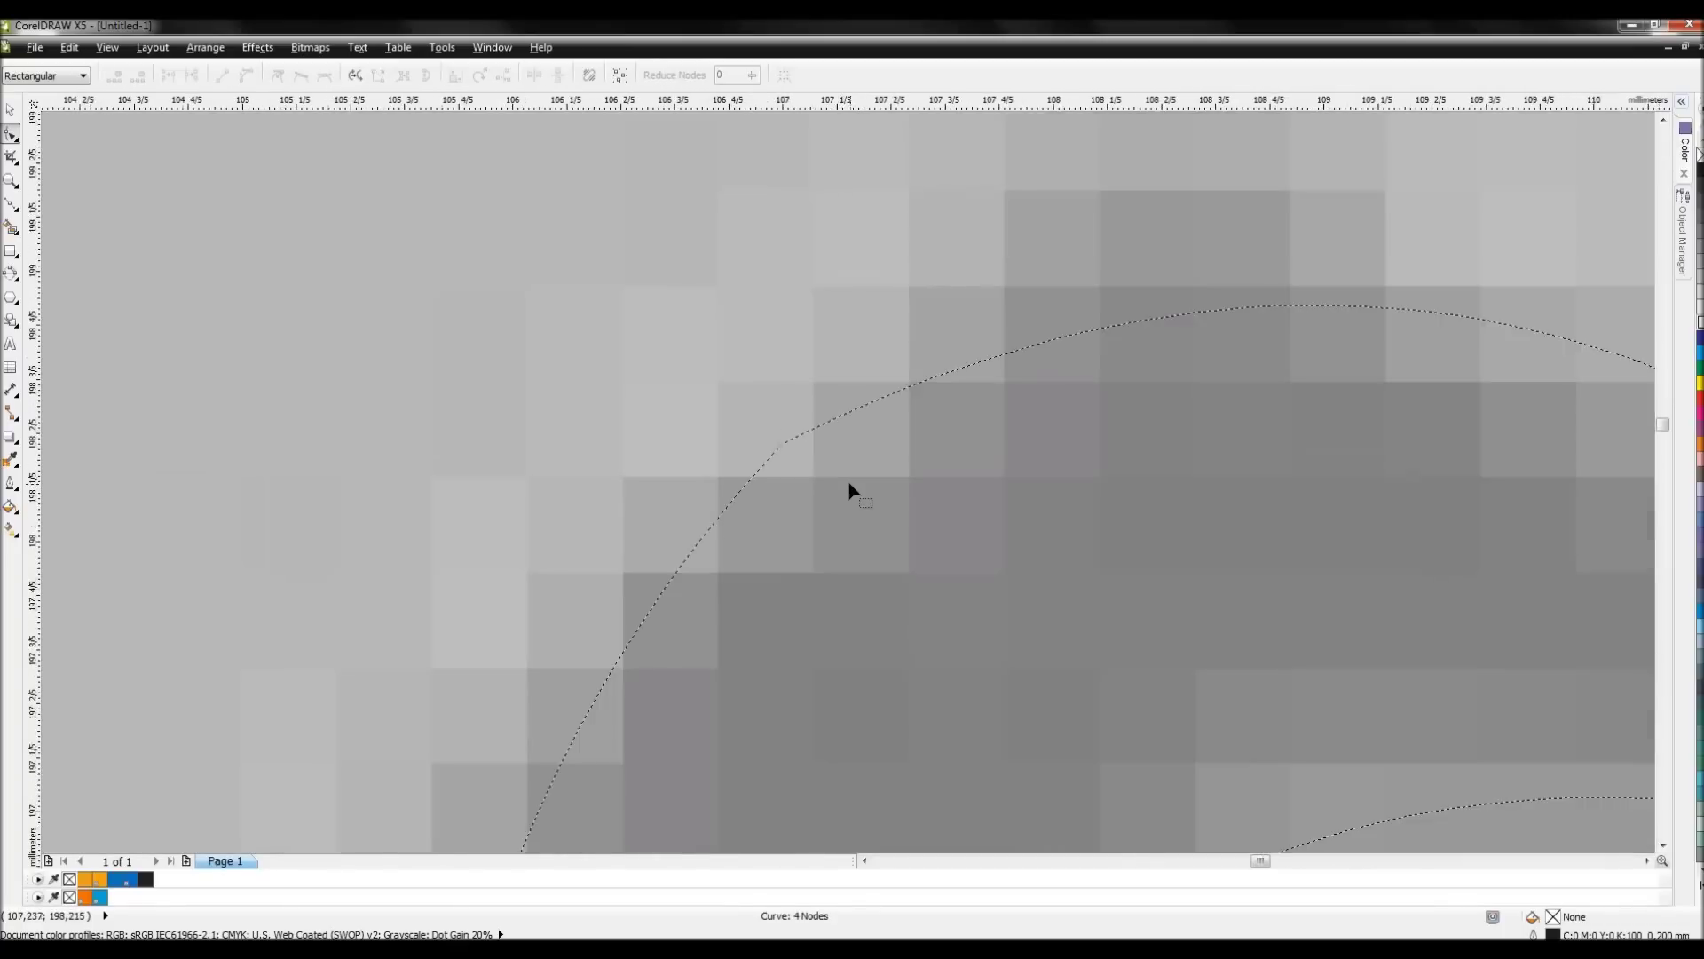
scroll(871, 494, "up", 3)
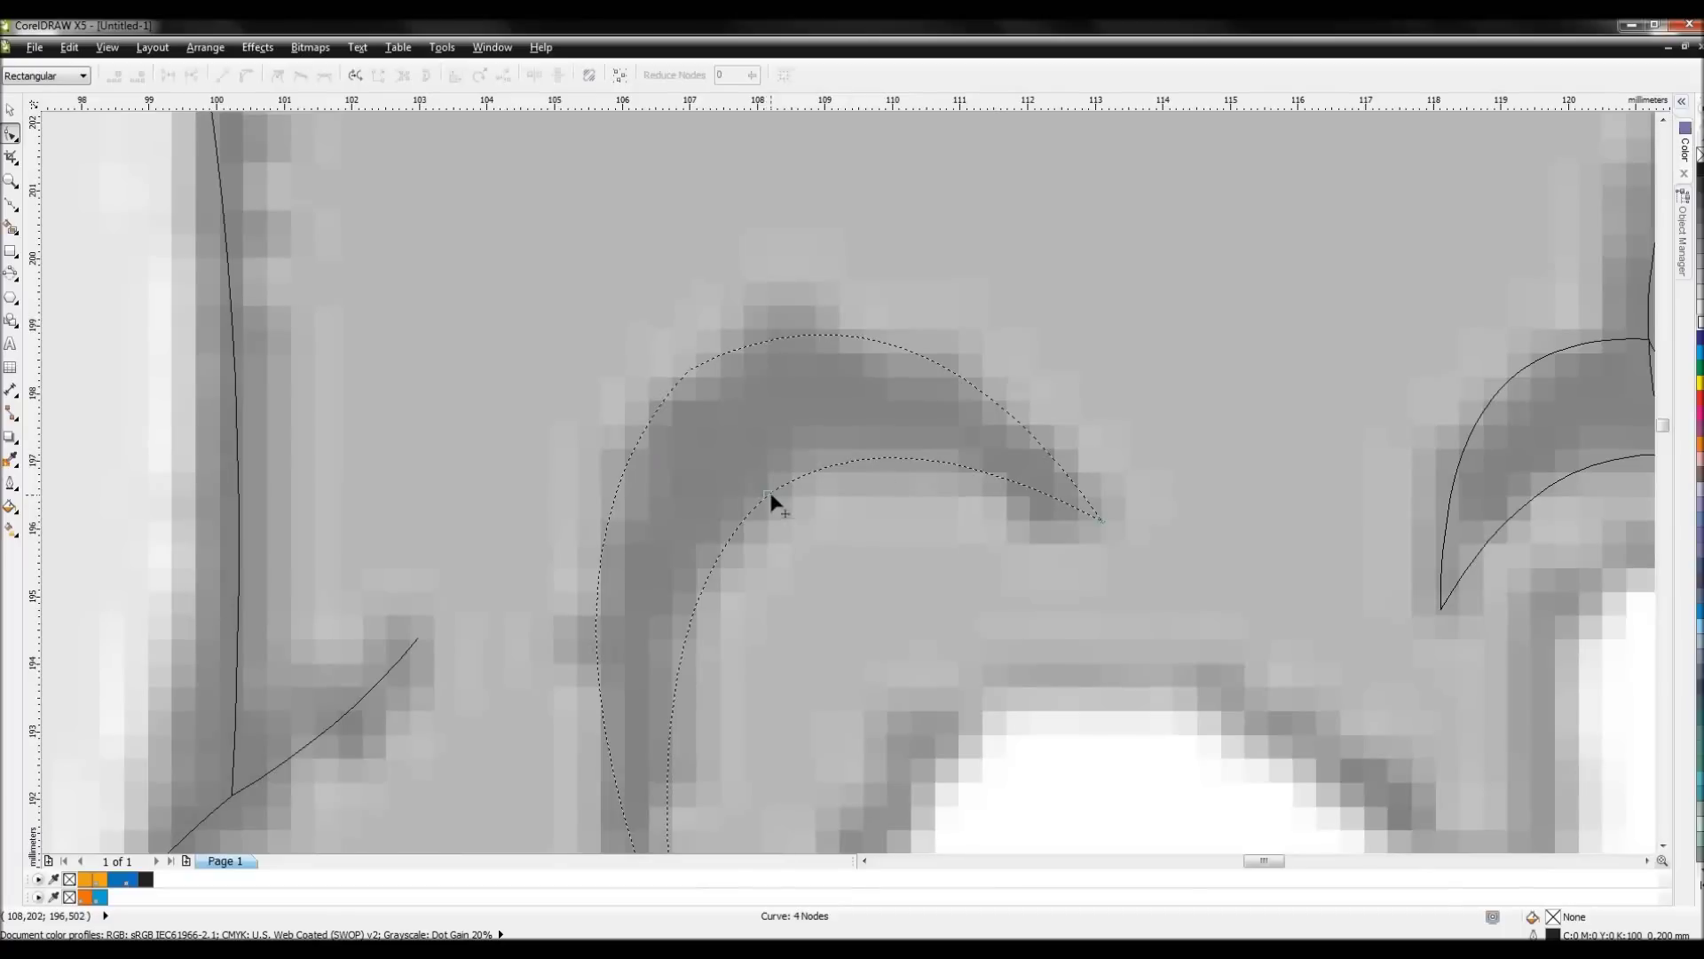
left_click_drag(831, 515, 849, 533)
key("Delete")
scroll(730, 346, "down", 3)
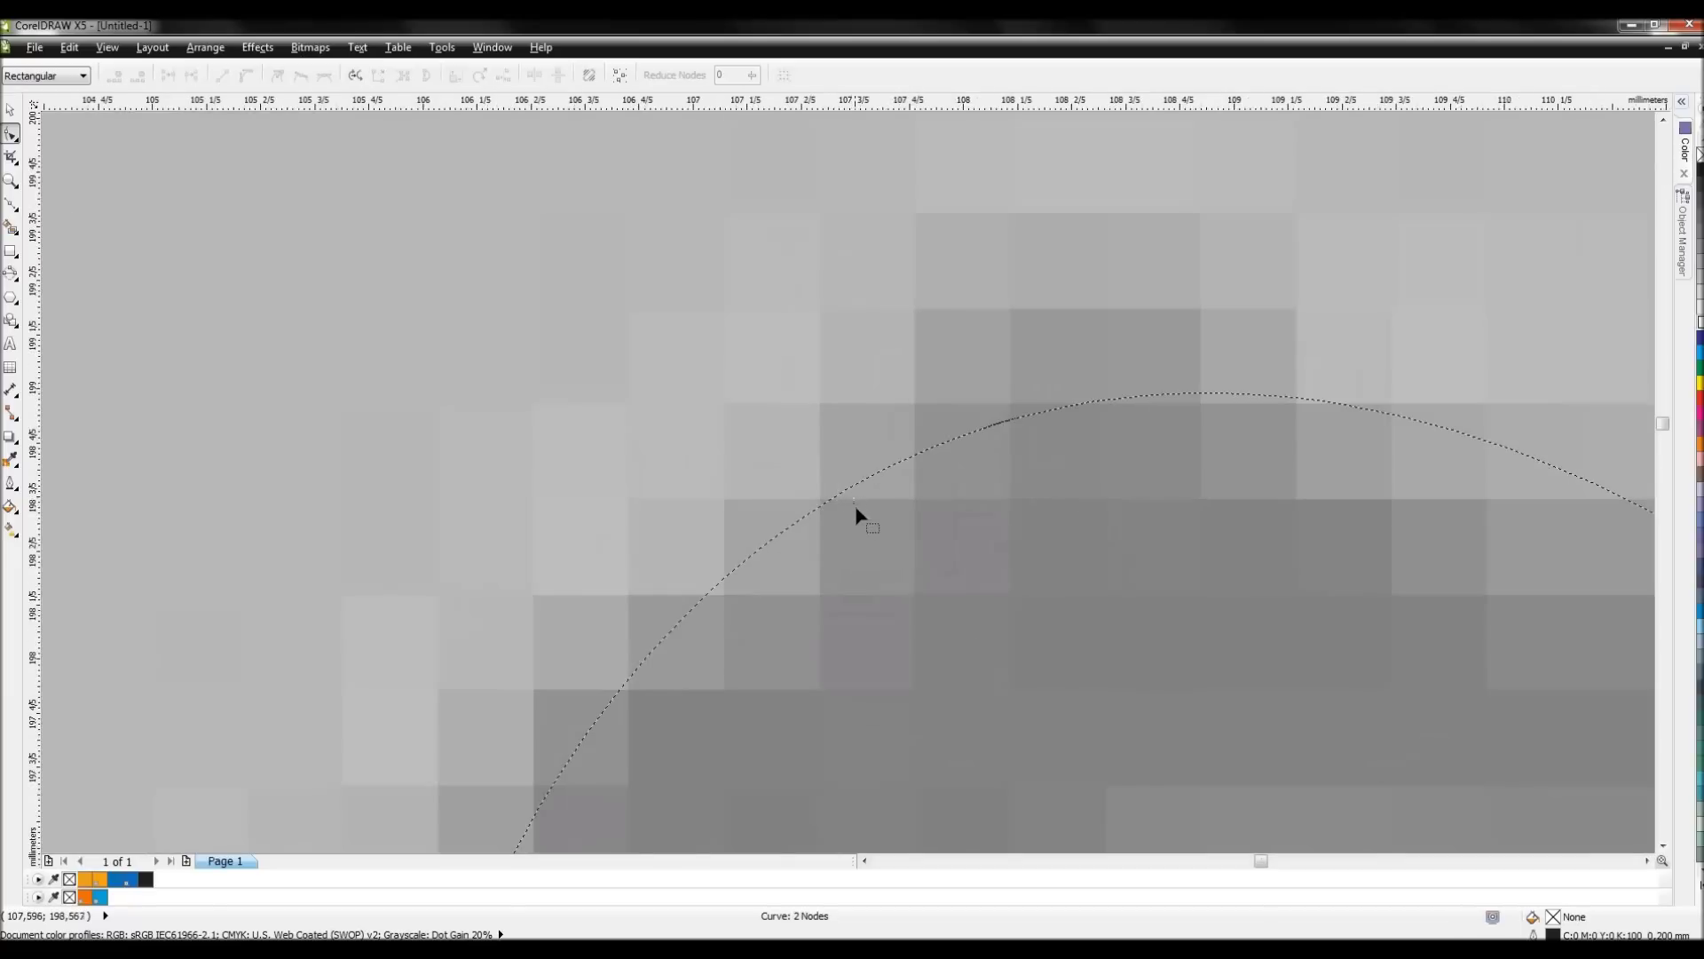
scroll(877, 522, "up", 1)
scroll(849, 483, "down", 1)
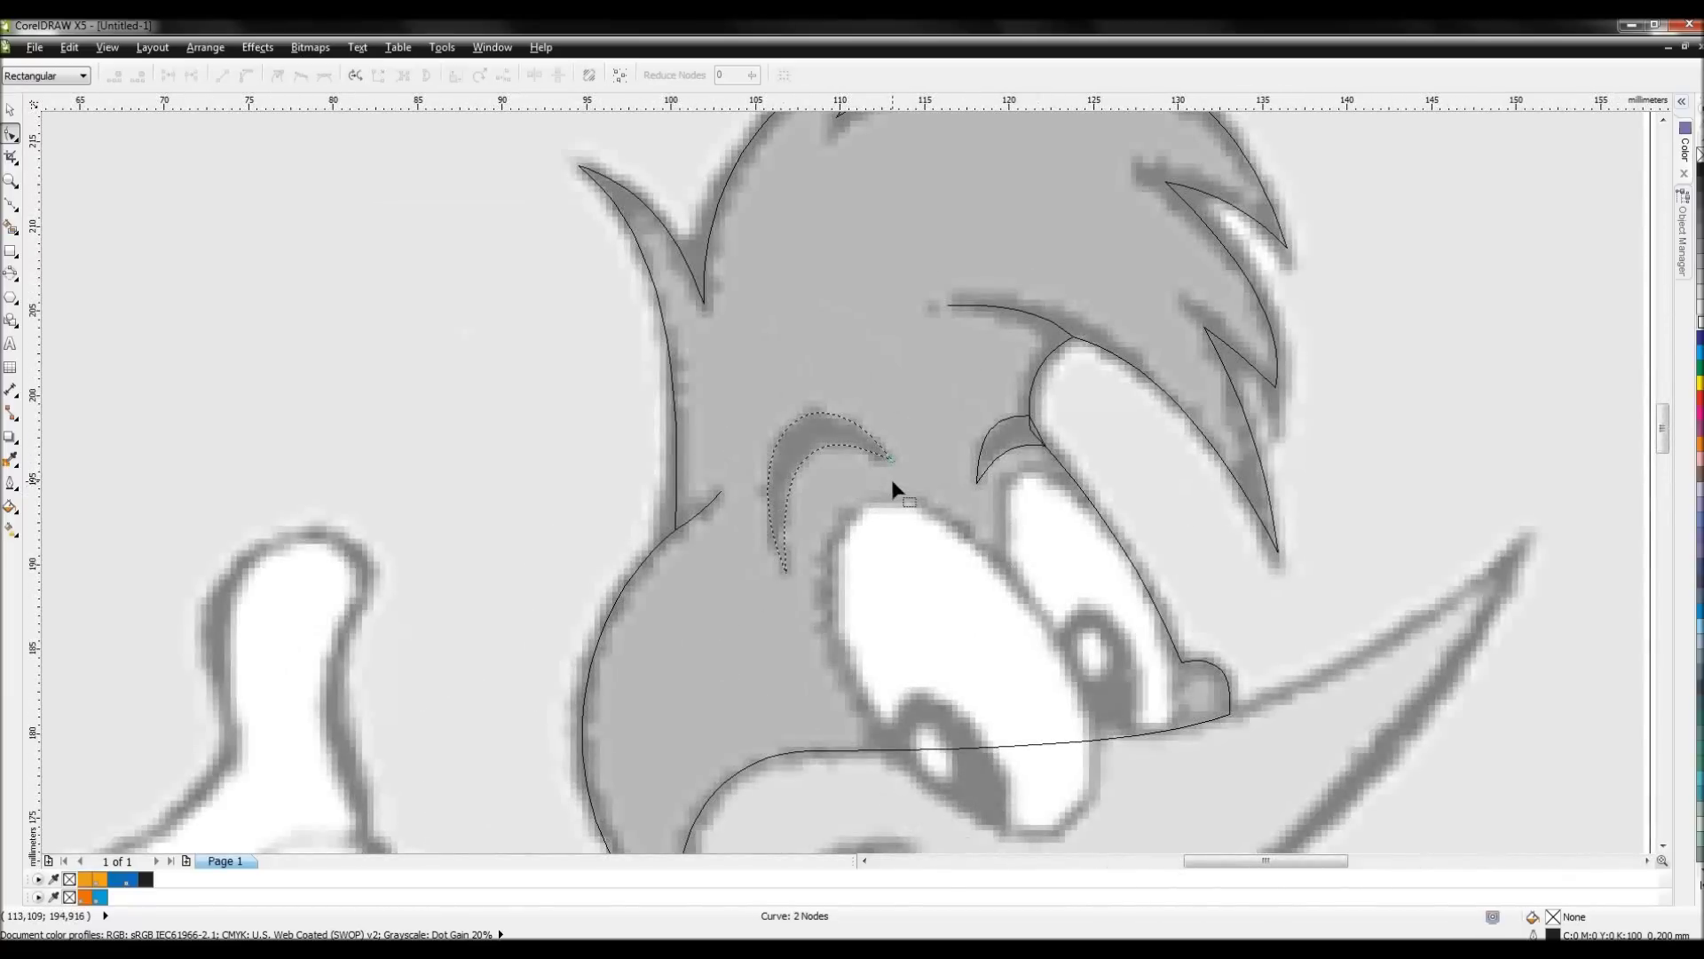
- Draw a three-point ellipse around the near eye, with its axis slanting from the eye's upper end to its lower end, about 15.7 × 19.7 mm overall
scroll(891, 479, "down", 4)
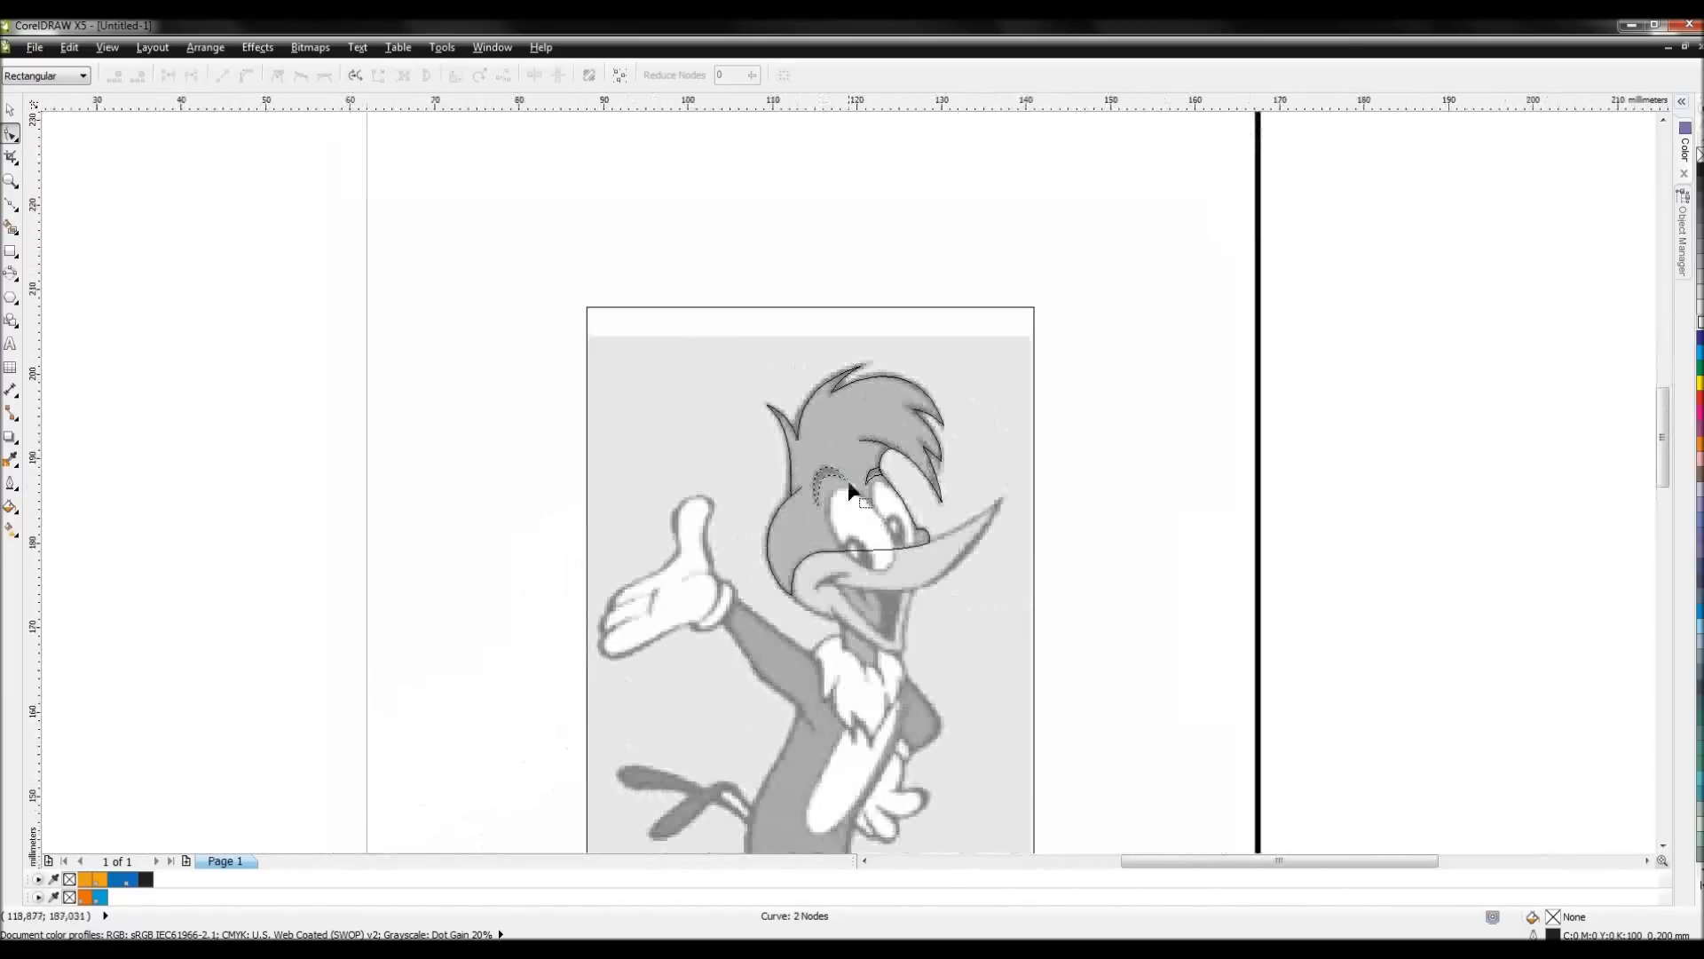
scroll(866, 507, "up", 4)
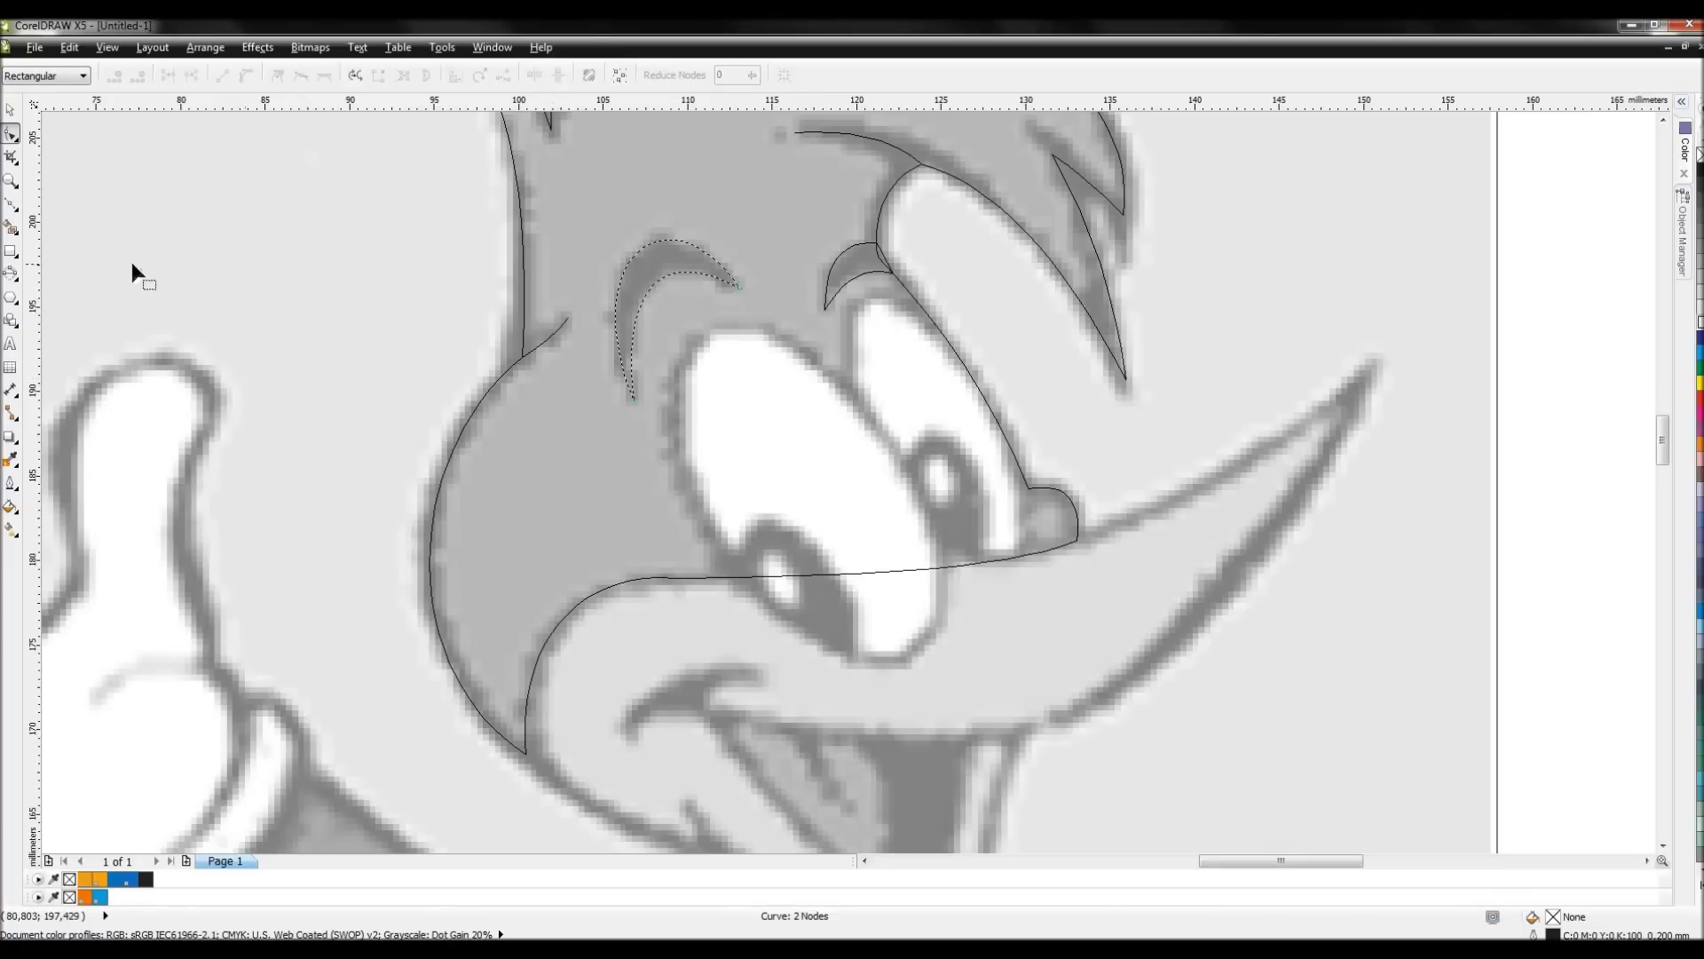
left_click(13, 280)
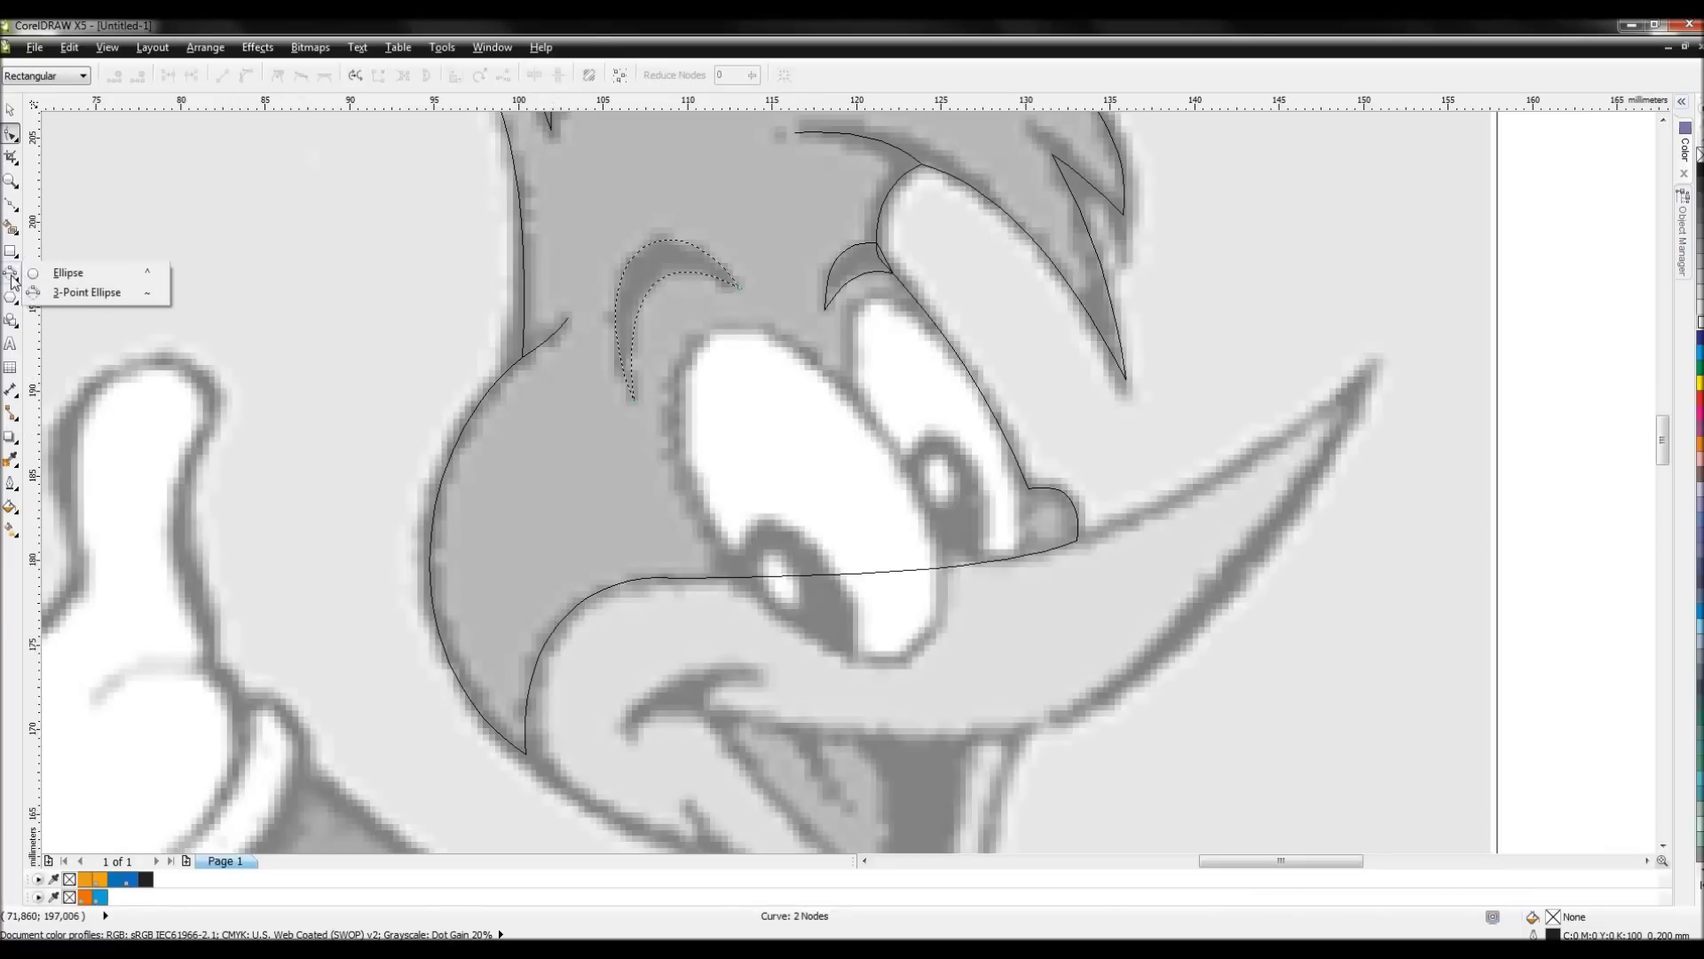
left_click(58, 275)
left_click(11, 281)
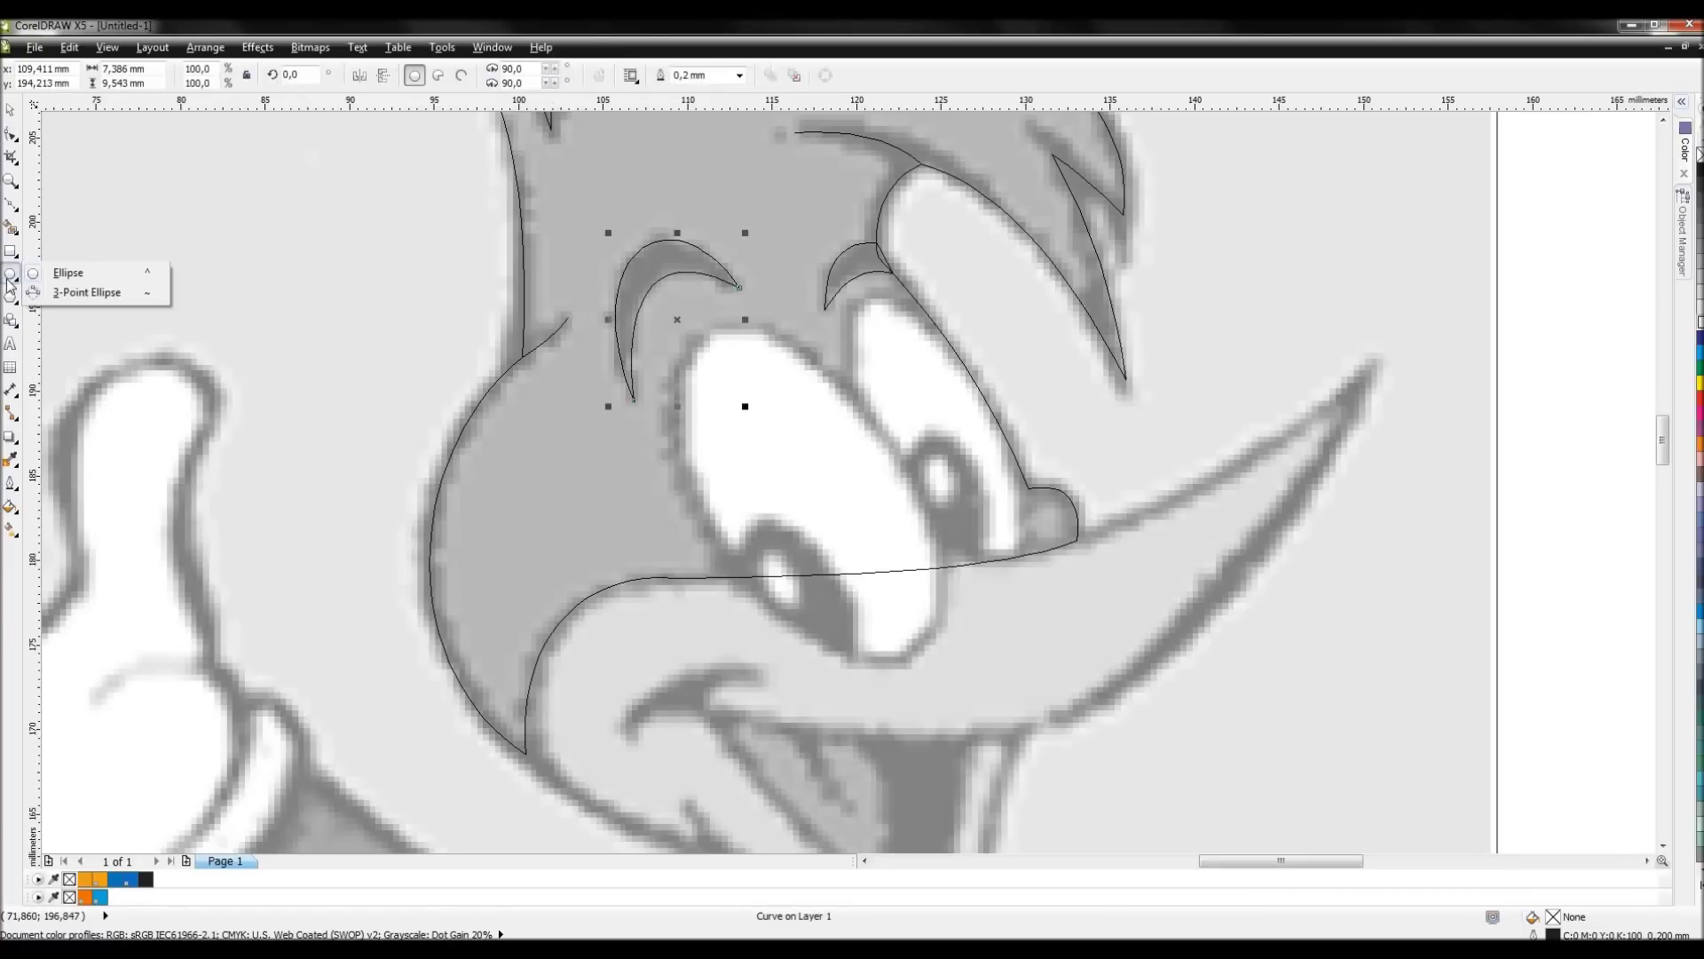
left_click(88, 294)
left_click(766, 378)
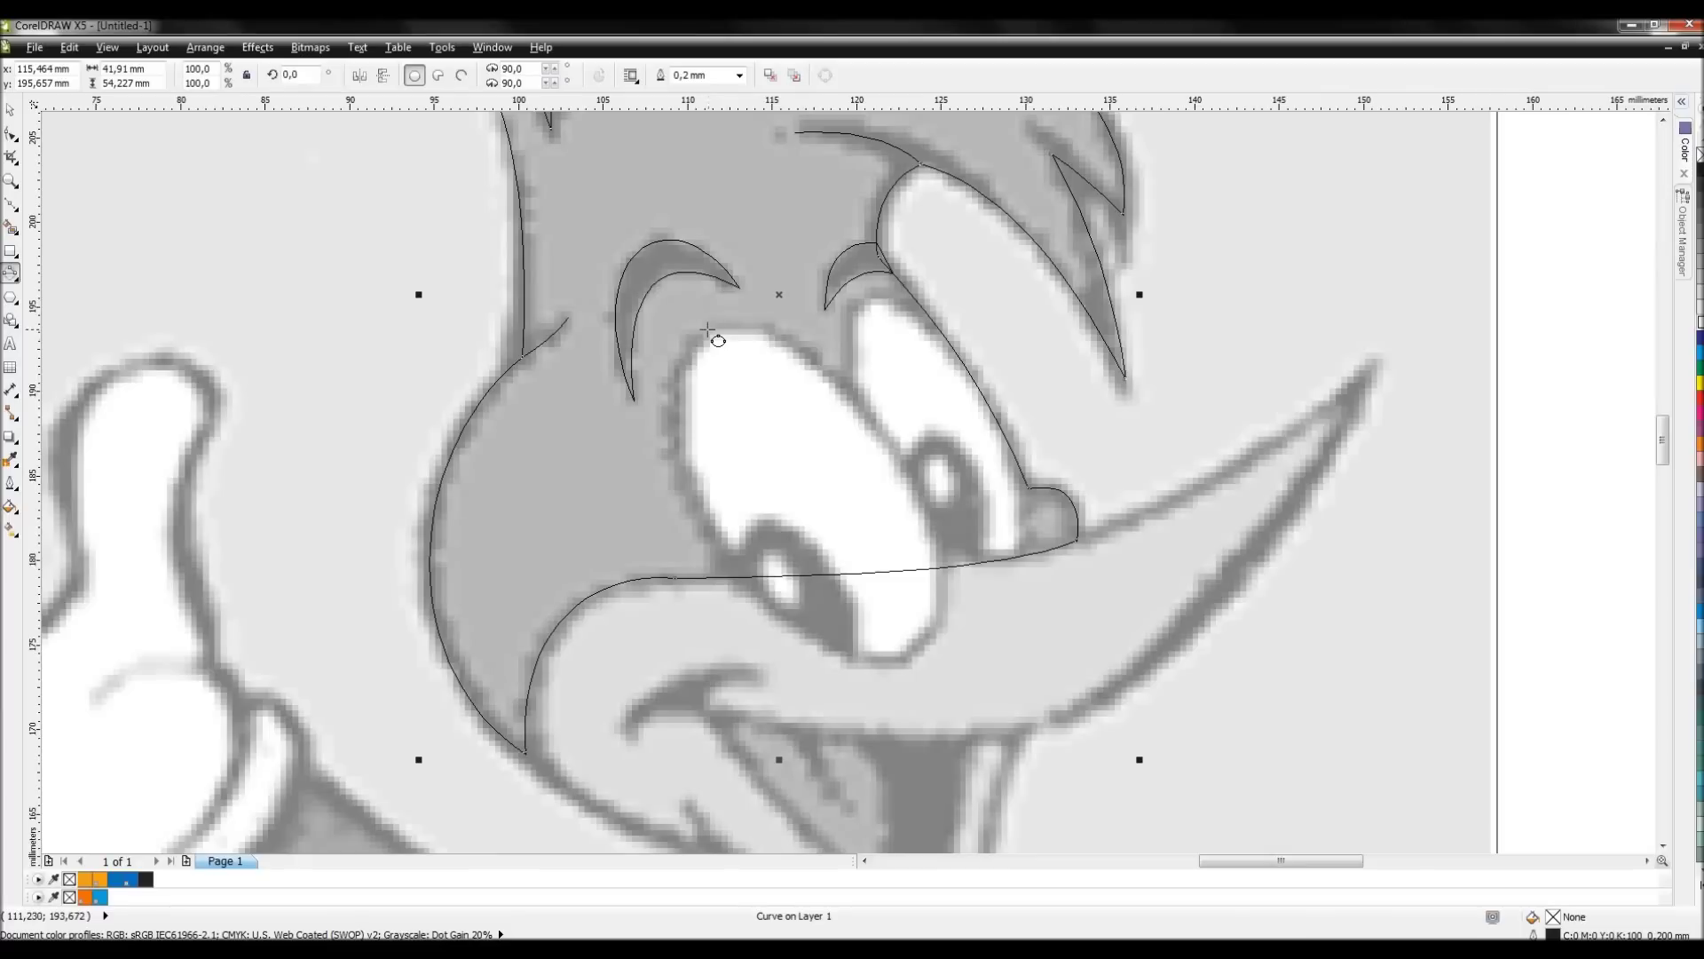
left_click_drag(707, 333, 918, 643)
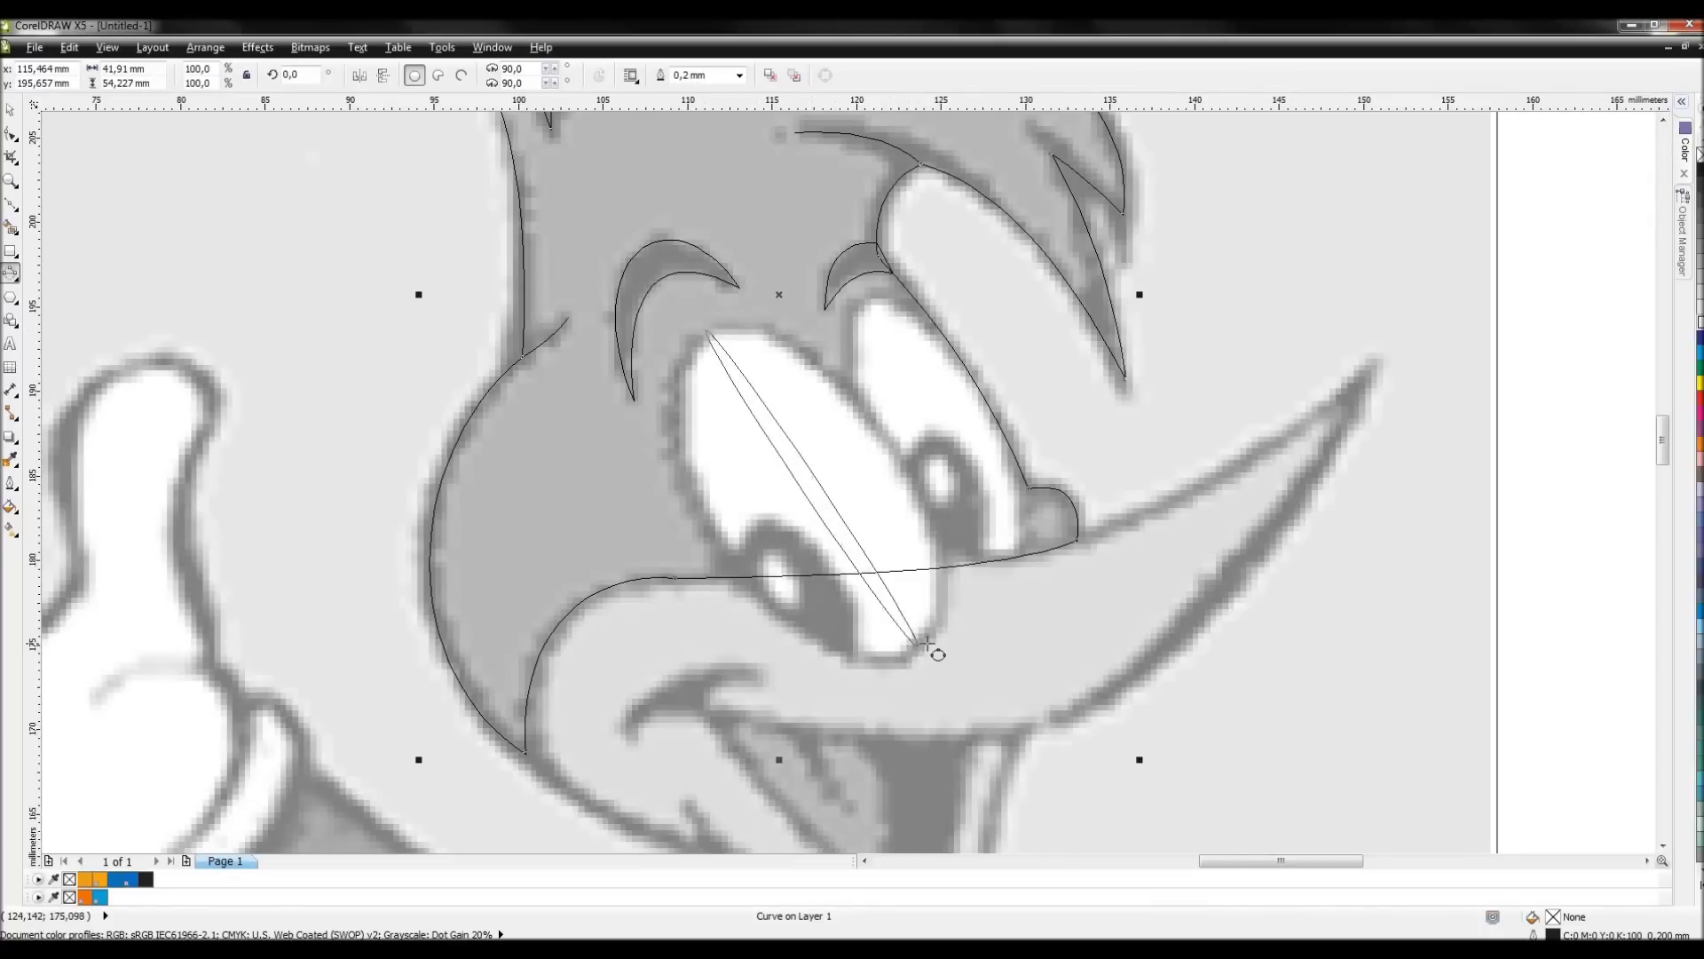
left_click(994, 587)
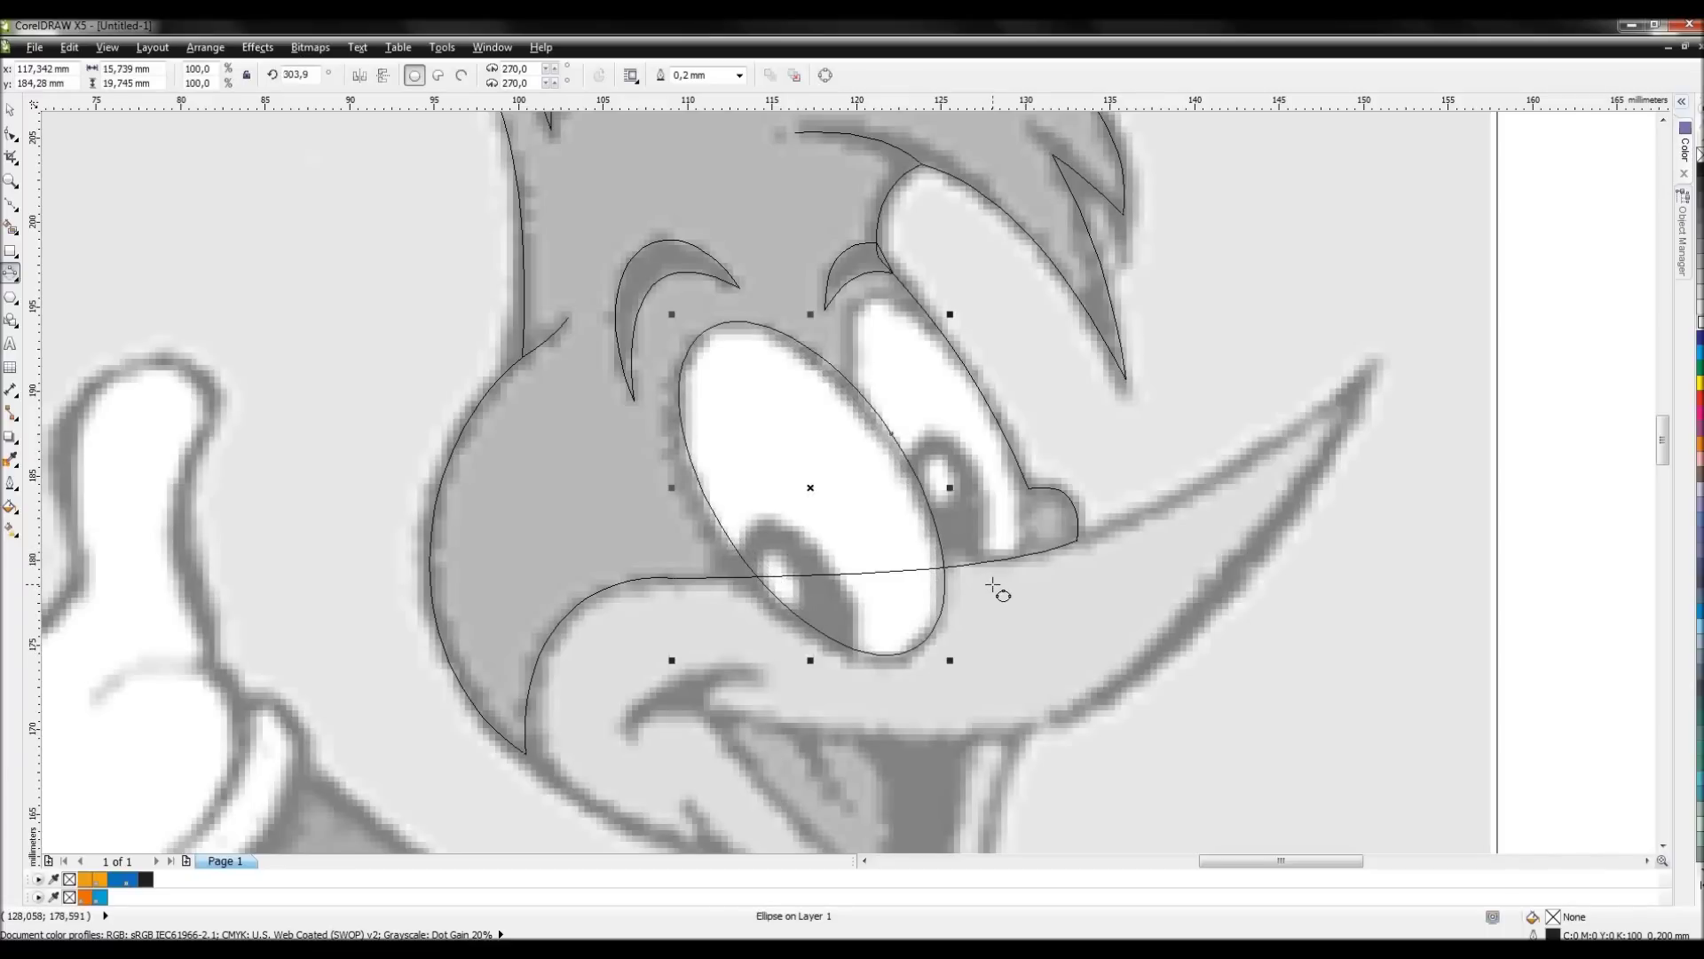
- Shift the near eye's ellipse slightly down and toward the back of the head to fit the bitmap, and deselect it
left_click(11, 111)
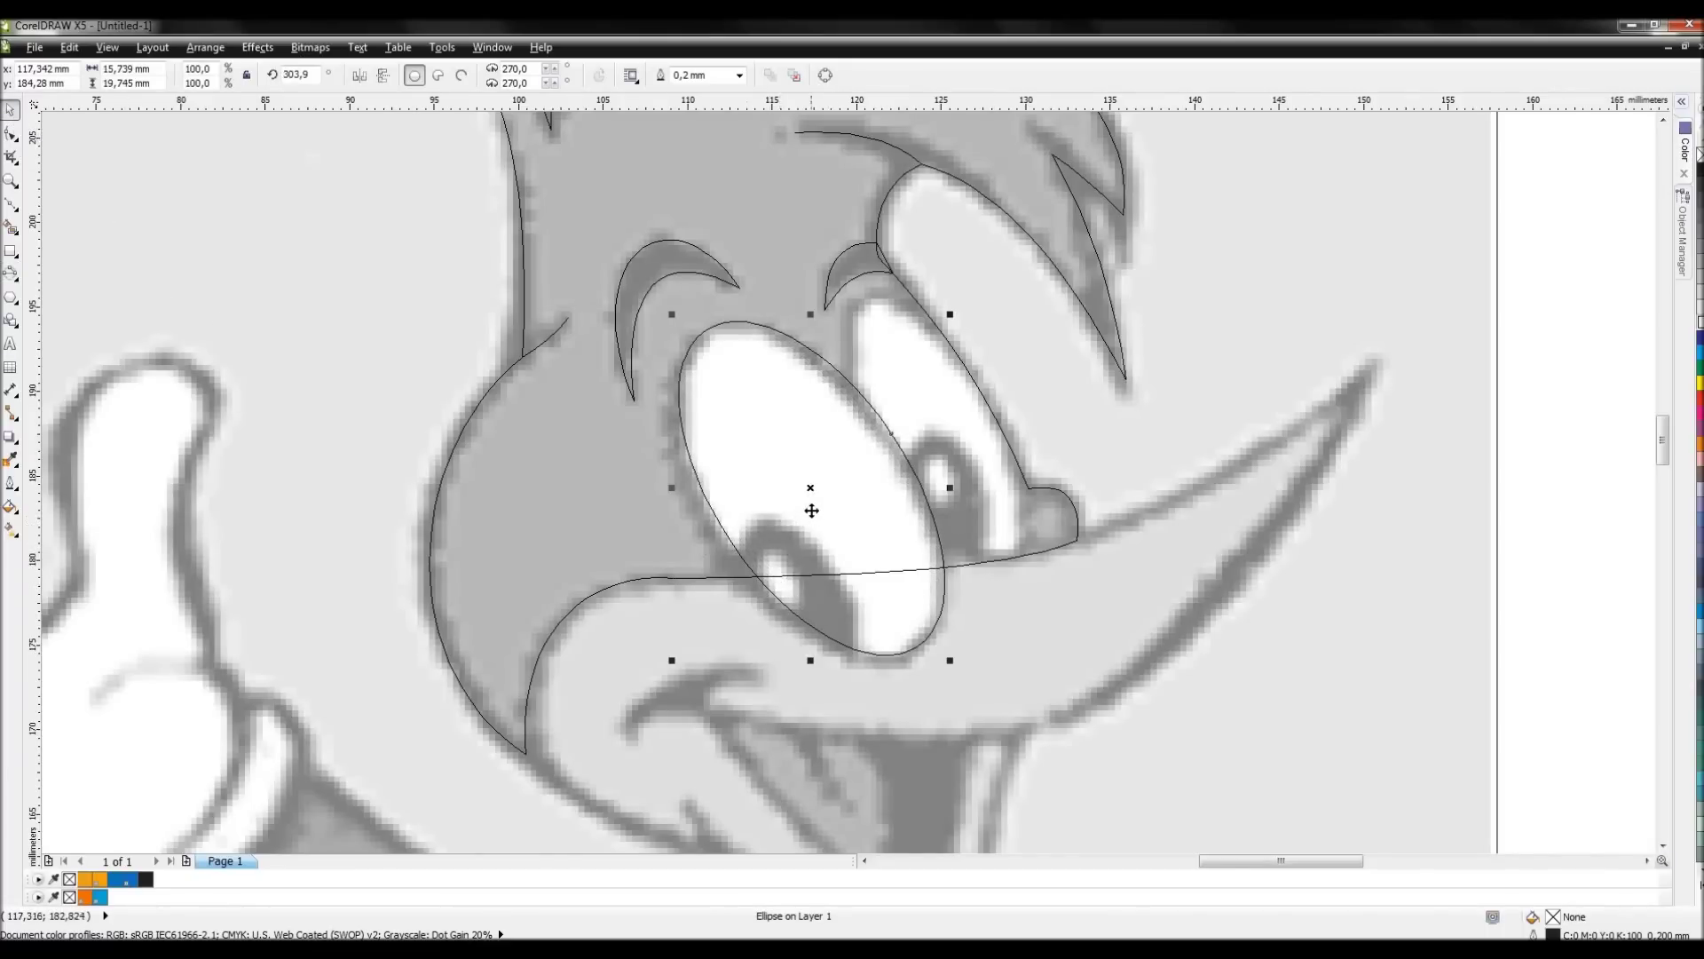
scroll(811, 511, "up", 2)
left_click_drag(877, 471, 860, 479)
scroll(855, 478, "down", 3)
scroll(855, 478, "up", 2)
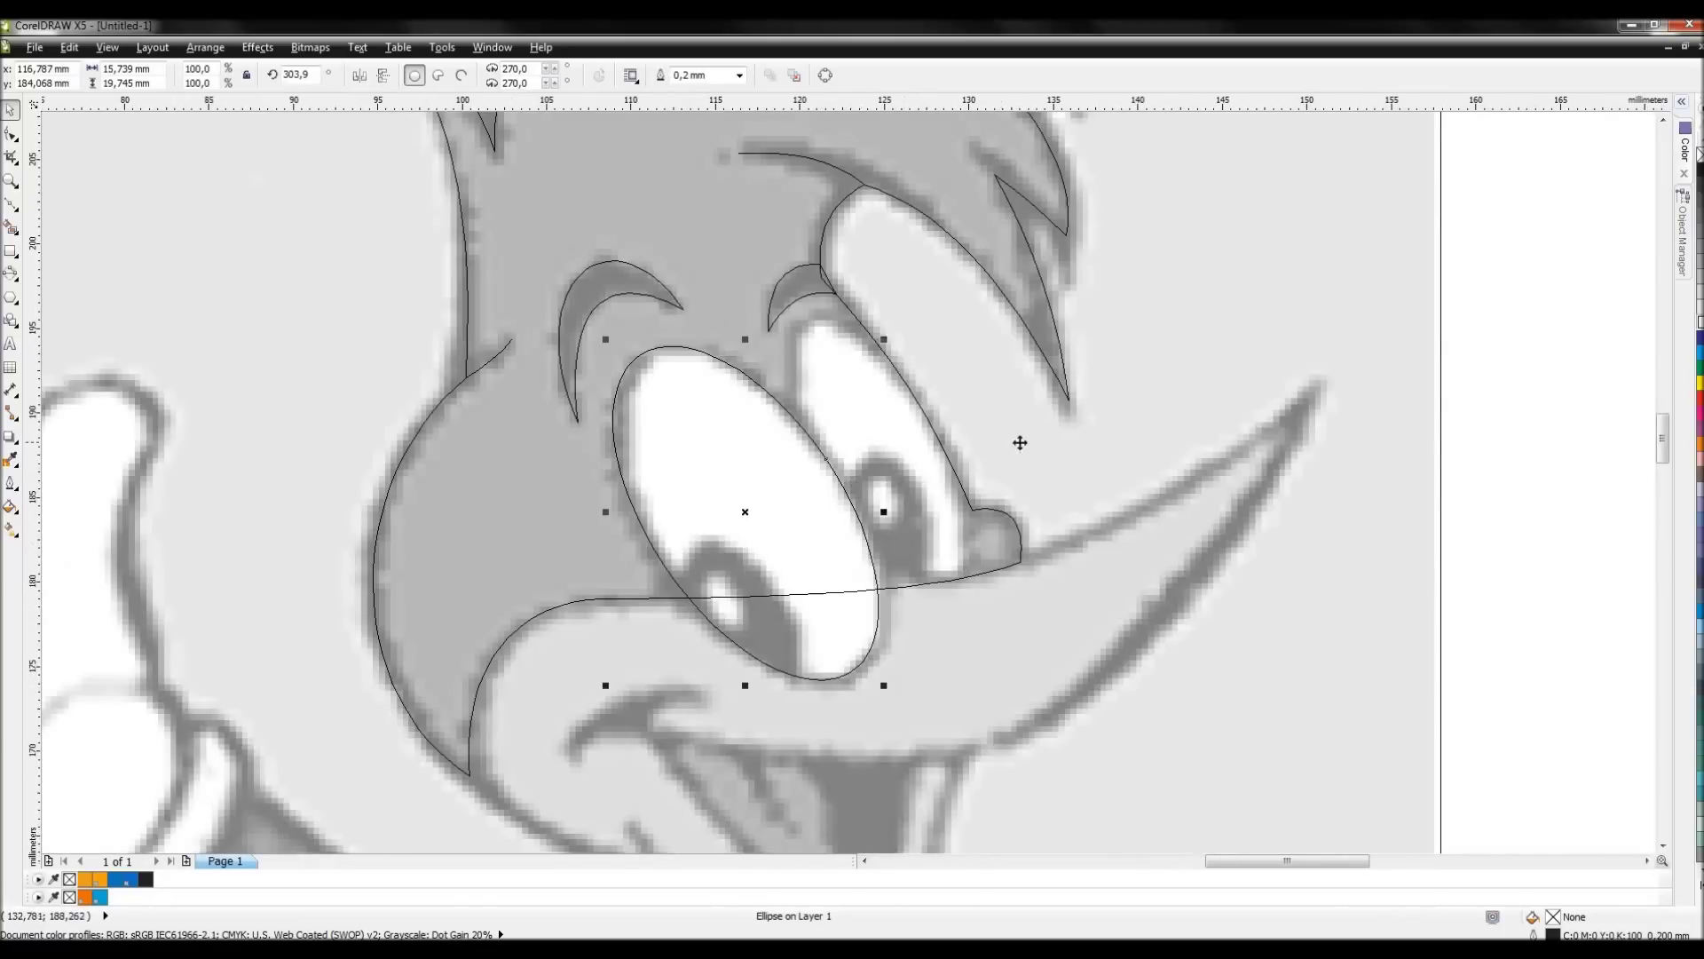
left_click(1516, 425)
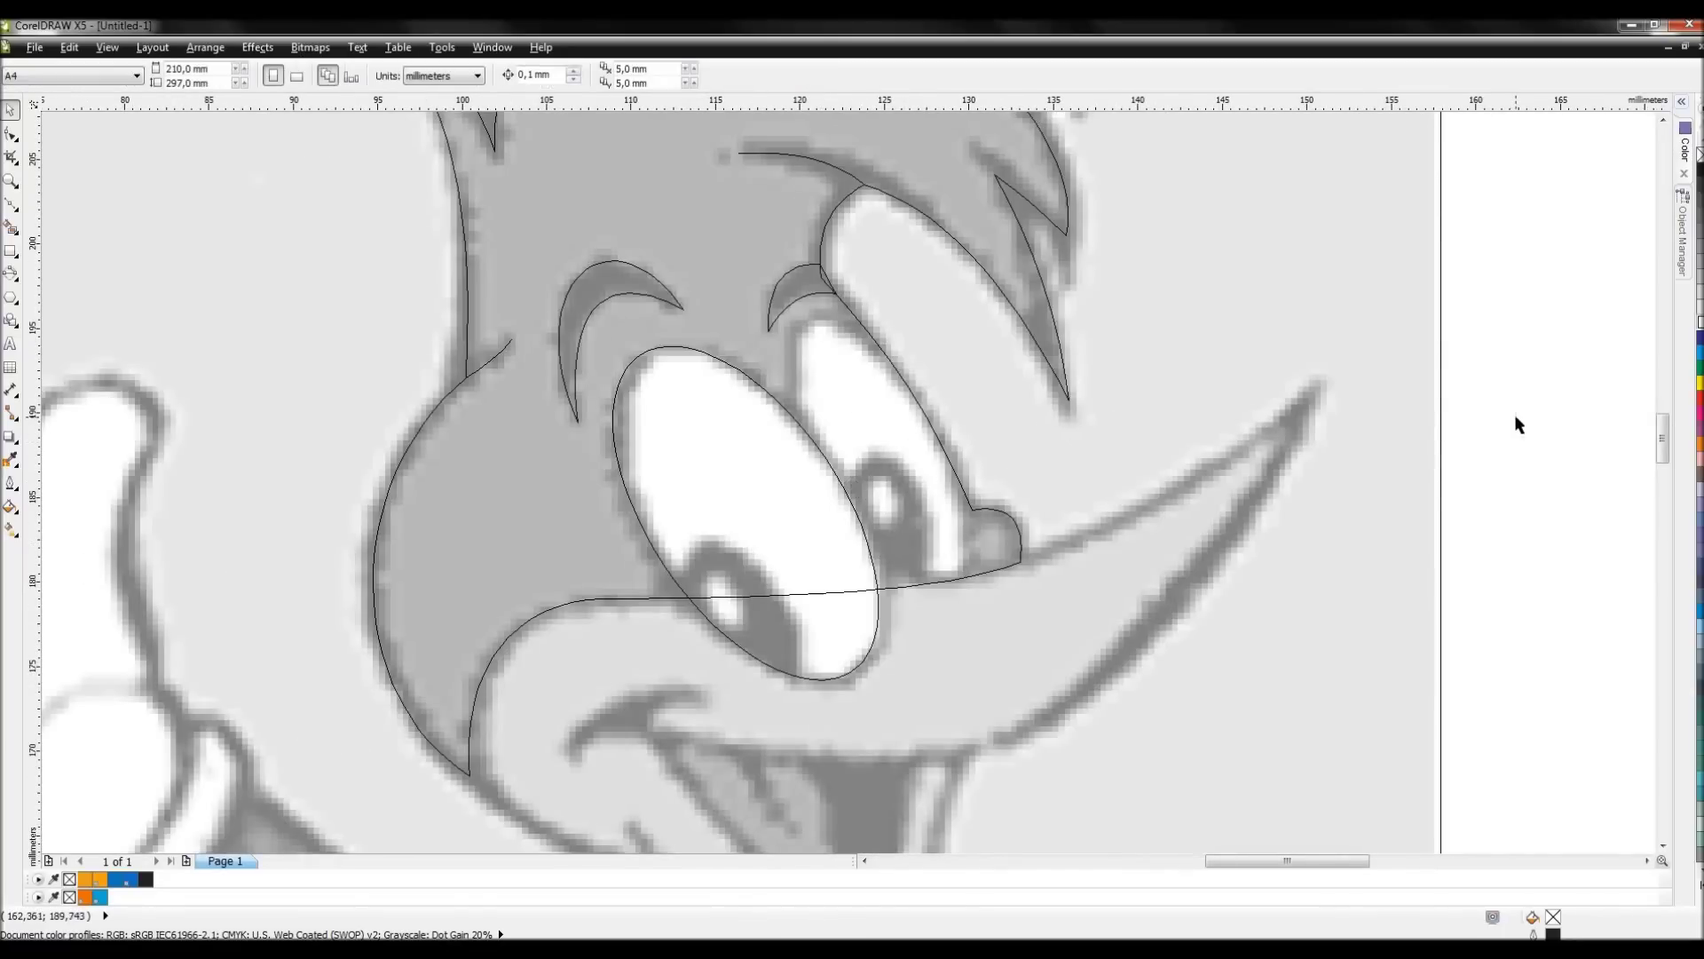
- Draw a slanted three-point ellipse around the far eye, about 11 × 15.9 mm overall
left_click(8, 275)
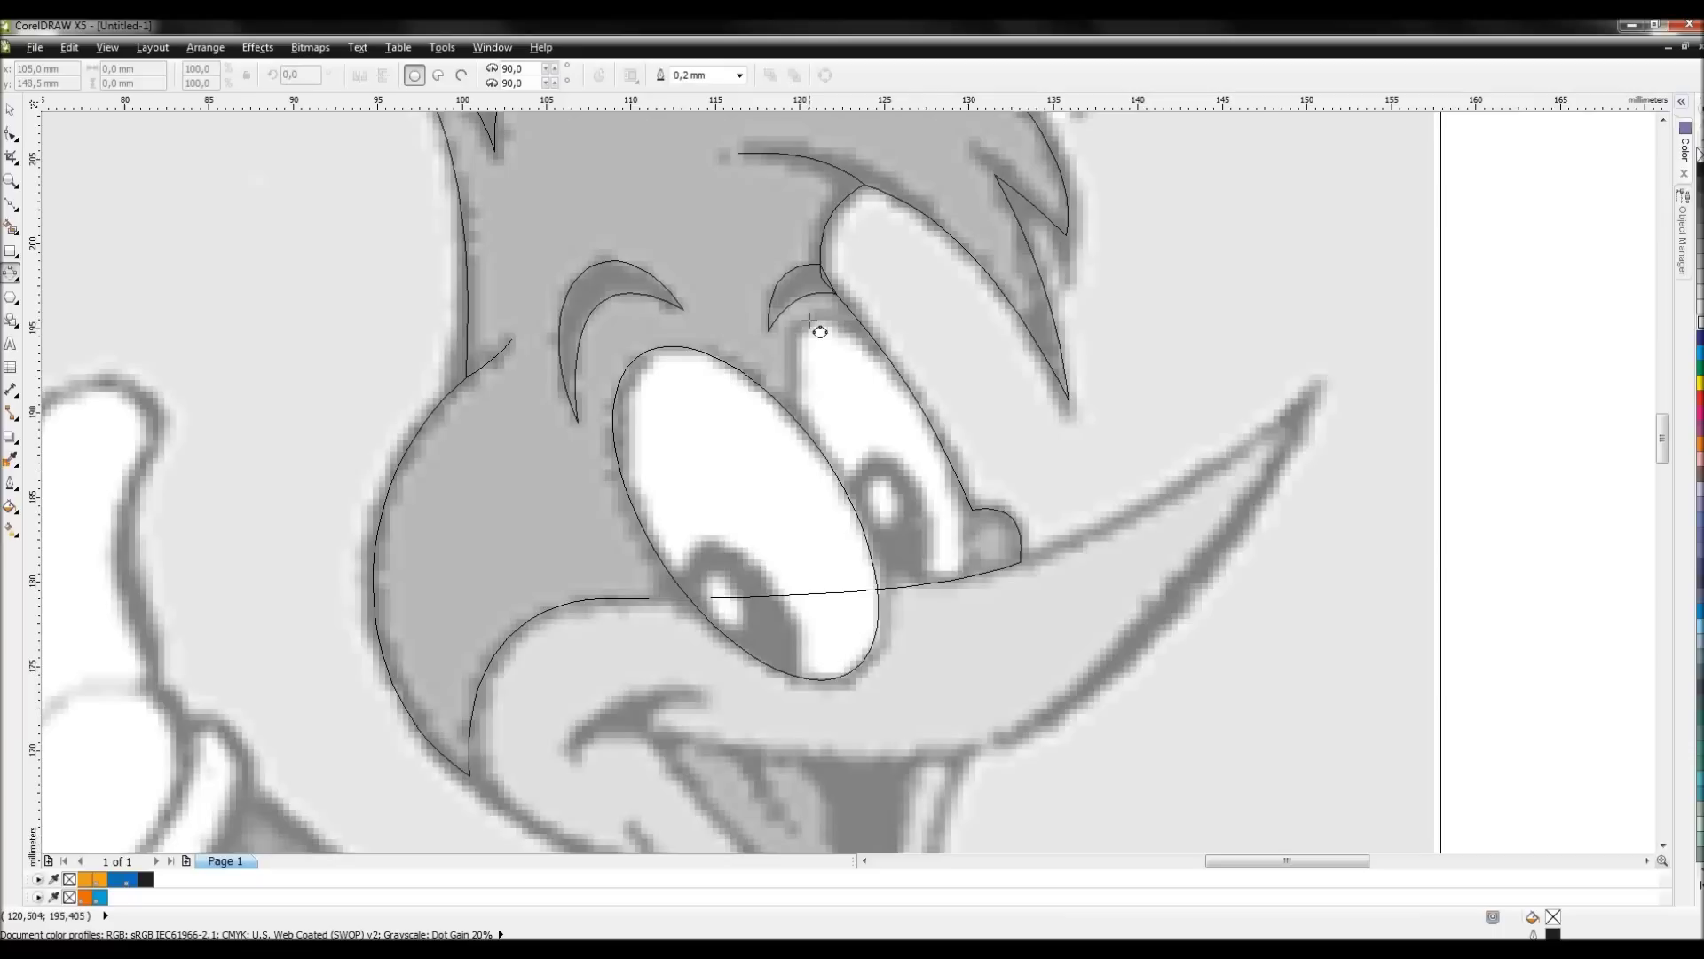
left_click_drag(807, 321, 960, 578)
left_click(1015, 553)
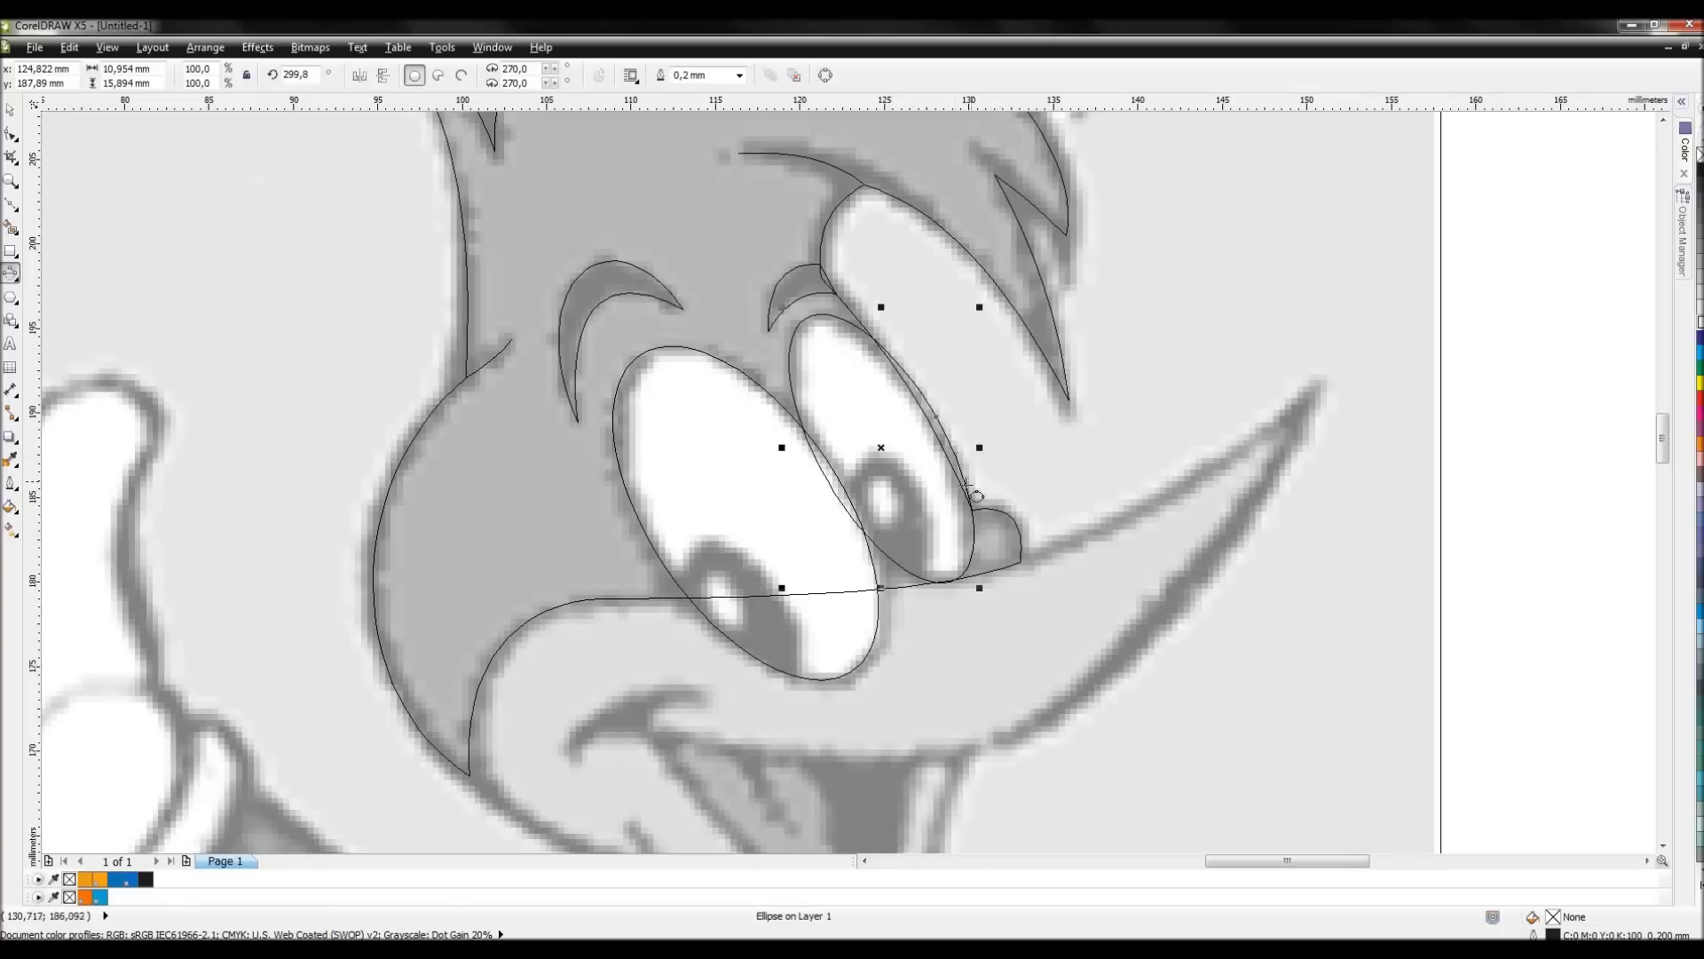
scroll(932, 513, "down", 2)
scroll(814, 499, "up", 2)
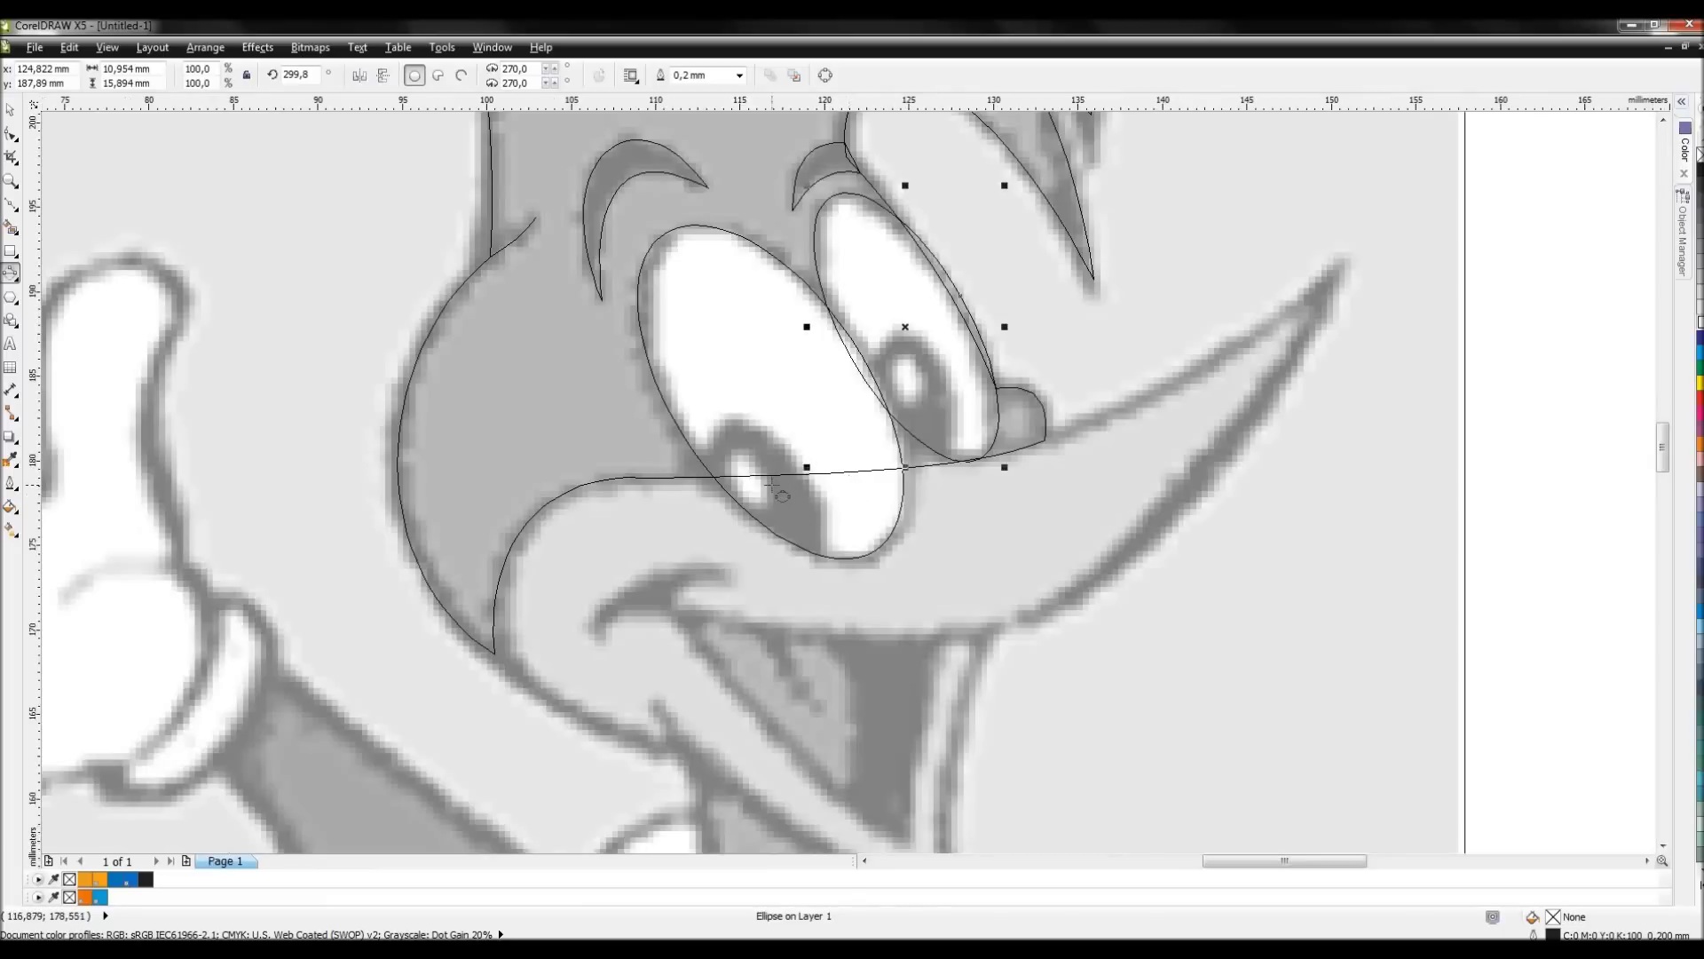
- Draw slanted three-point ellipses over the near eye's dark pupil and over the white highlight inside it
scroll(850, 484, "up", 2)
left_click_drag(668, 367, 858, 609)
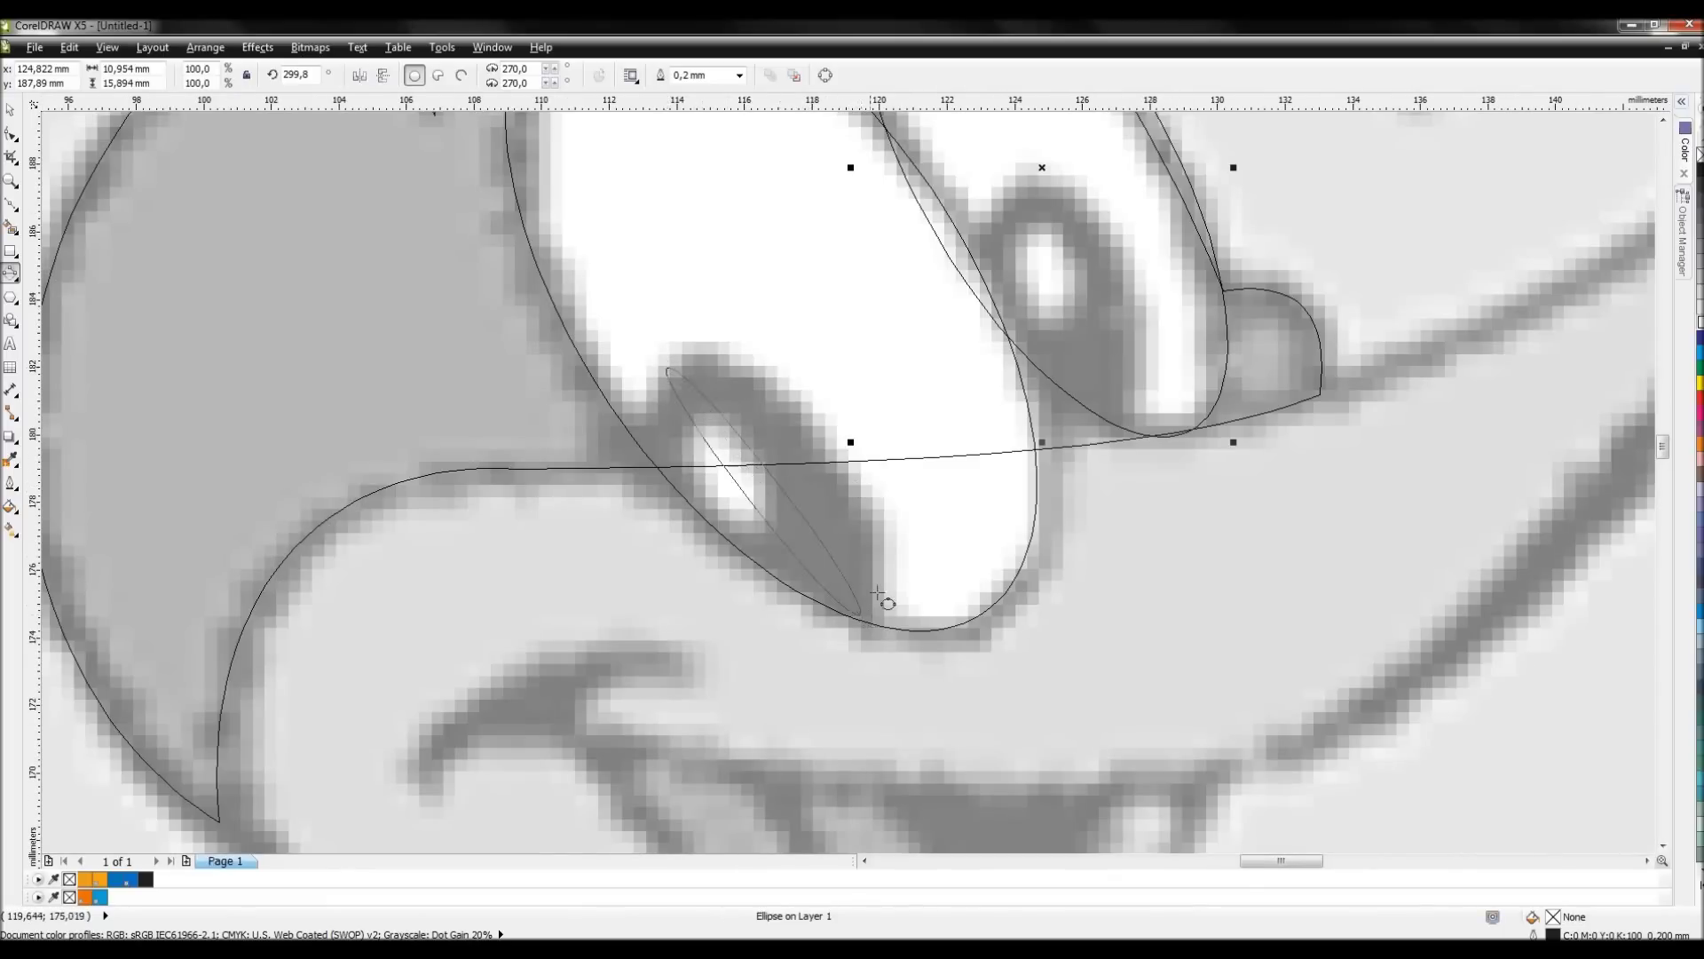
left_click(920, 563)
left_click_drag(708, 422, 763, 531)
left_click(783, 504)
- Draw three-point ellipses over the far eye's pupil, about 4.5 × 8.2 mm overall, and its highlight, about 1.4 × 2.8 mm
left_click_drag(1031, 164, 1092, 435)
left_click(1152, 416)
left_click_drag(1041, 231, 1061, 325)
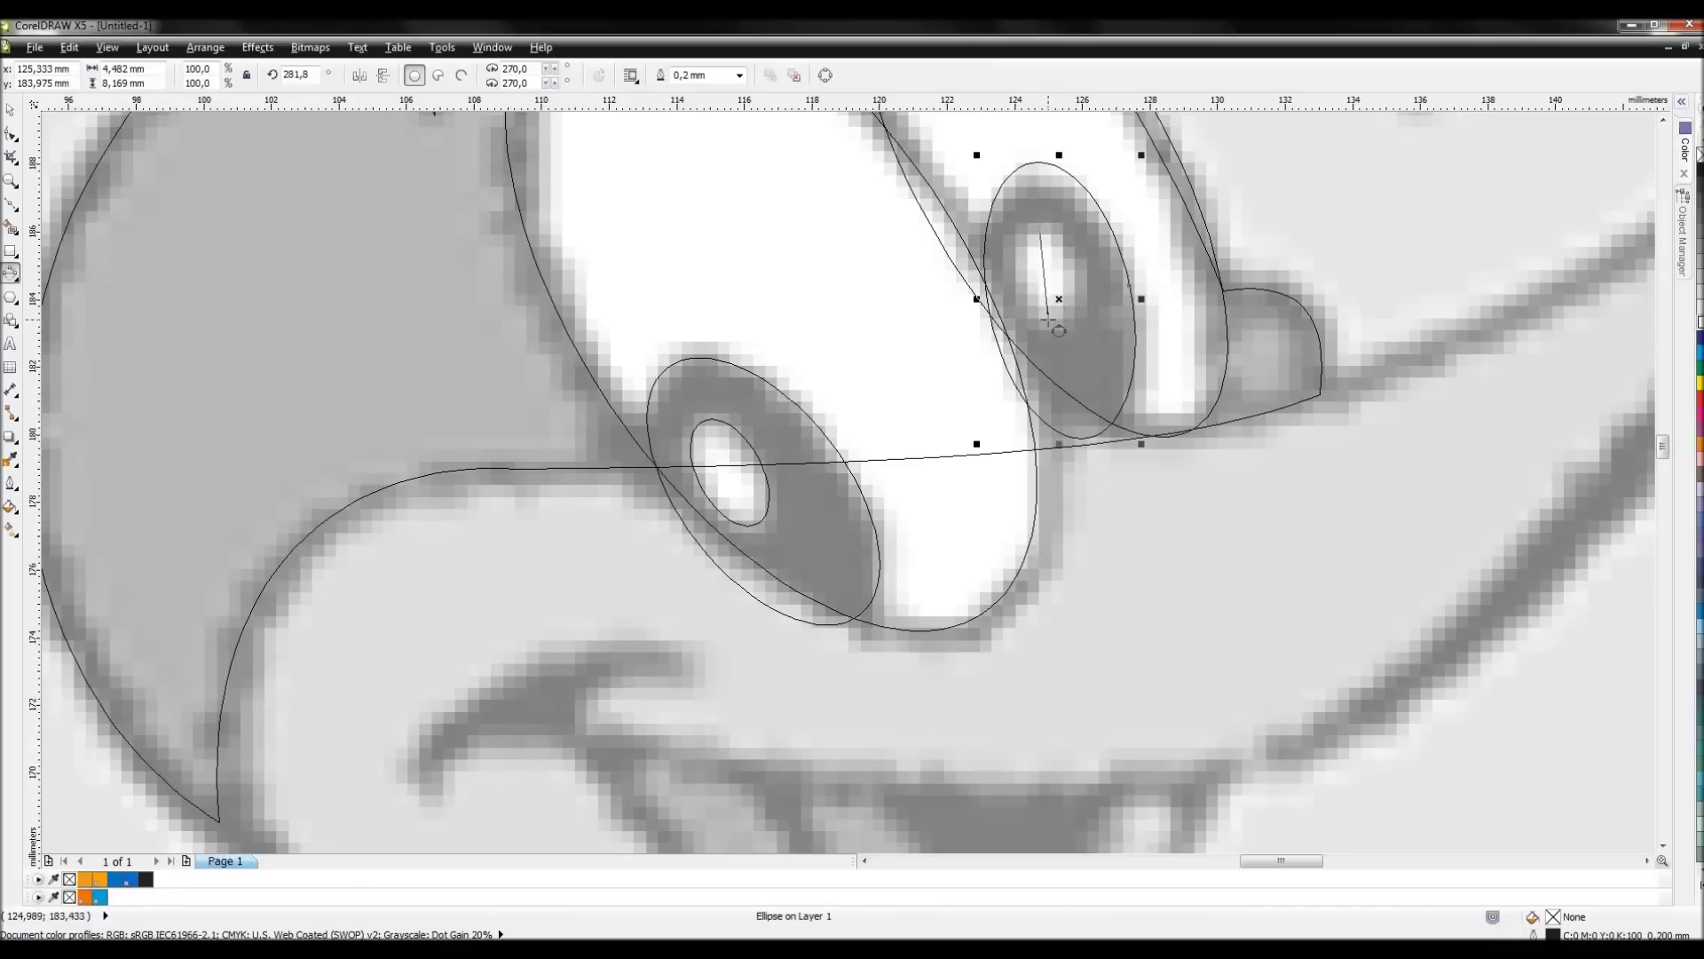
left_click(1071, 321)
scroll(1072, 321, "down", 5)
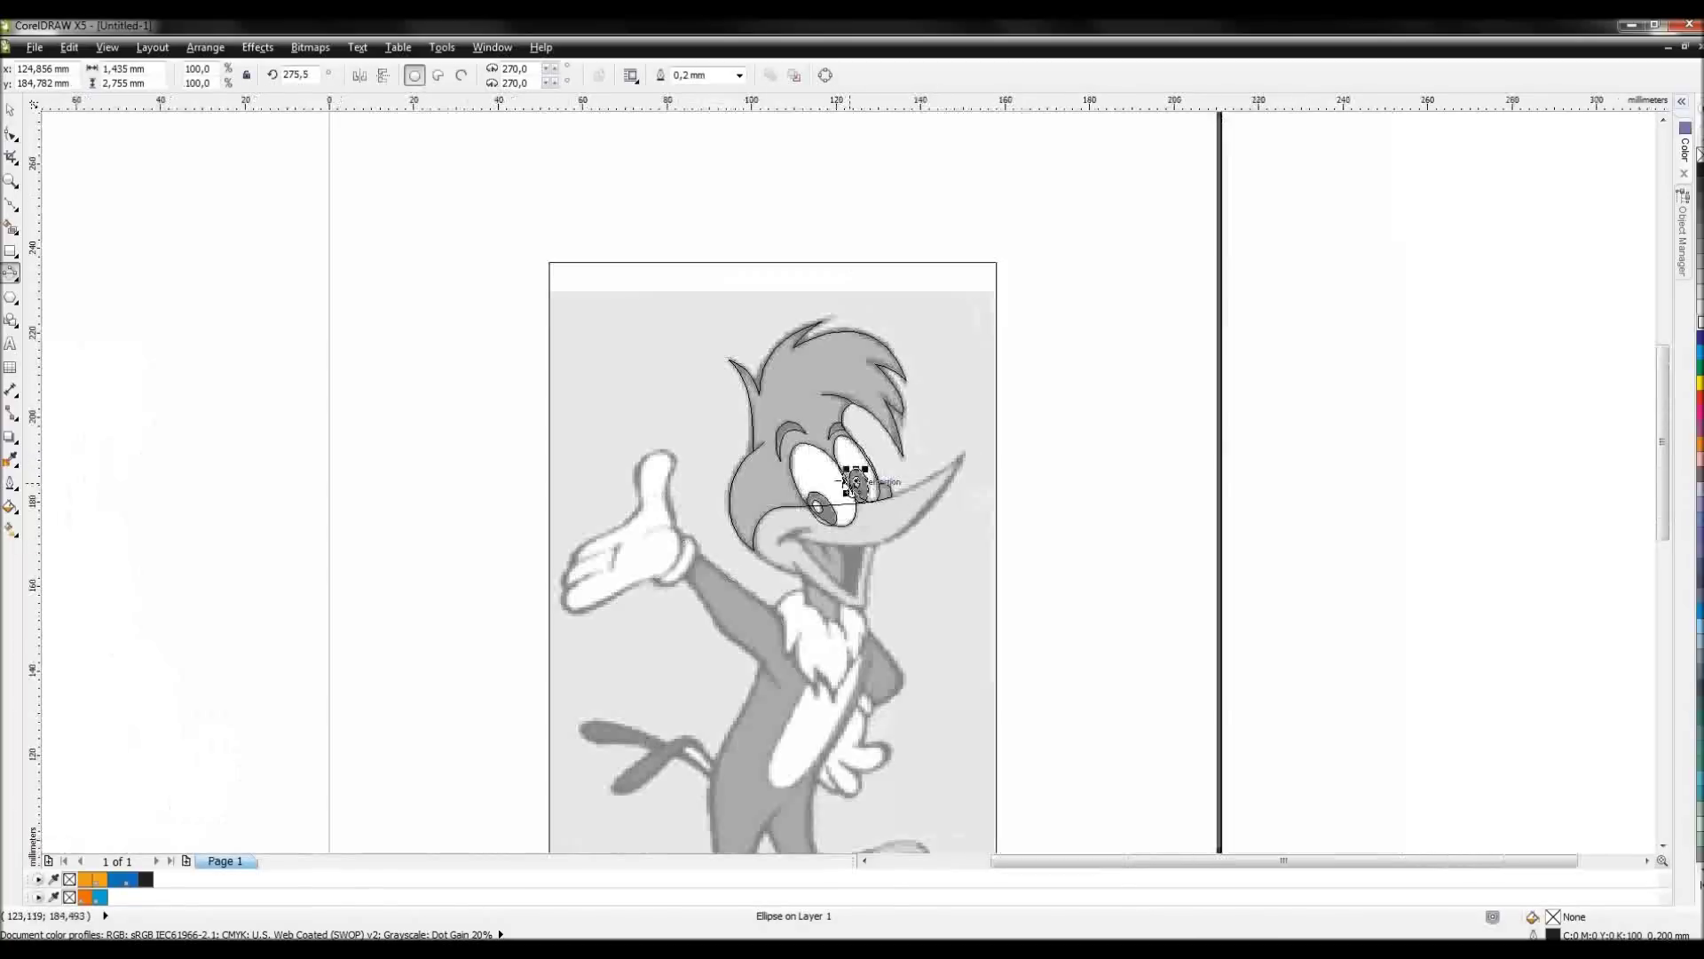
scroll(568, 441, "up", 2)
left_click(11, 108)
left_click(157, 277)
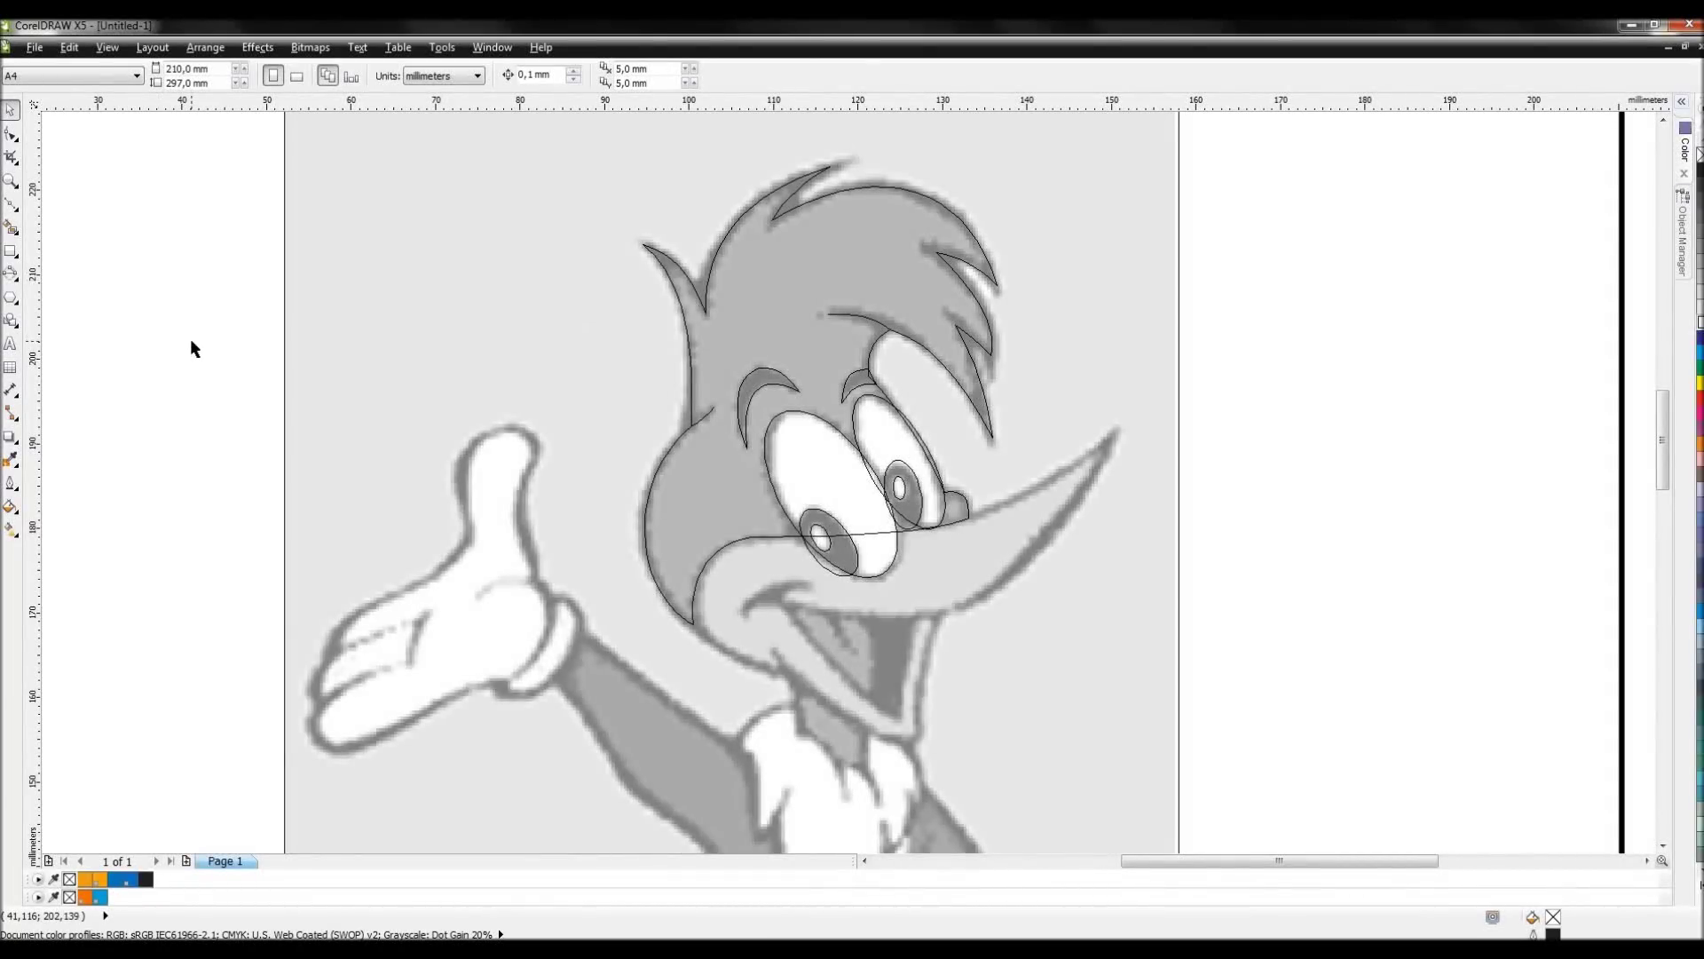
- Start the beak outline with straight segments from the head's lower corner along the jaw, around the chin and up to the mouth corner
key("F10")
scroll(806, 589, "up", 2)
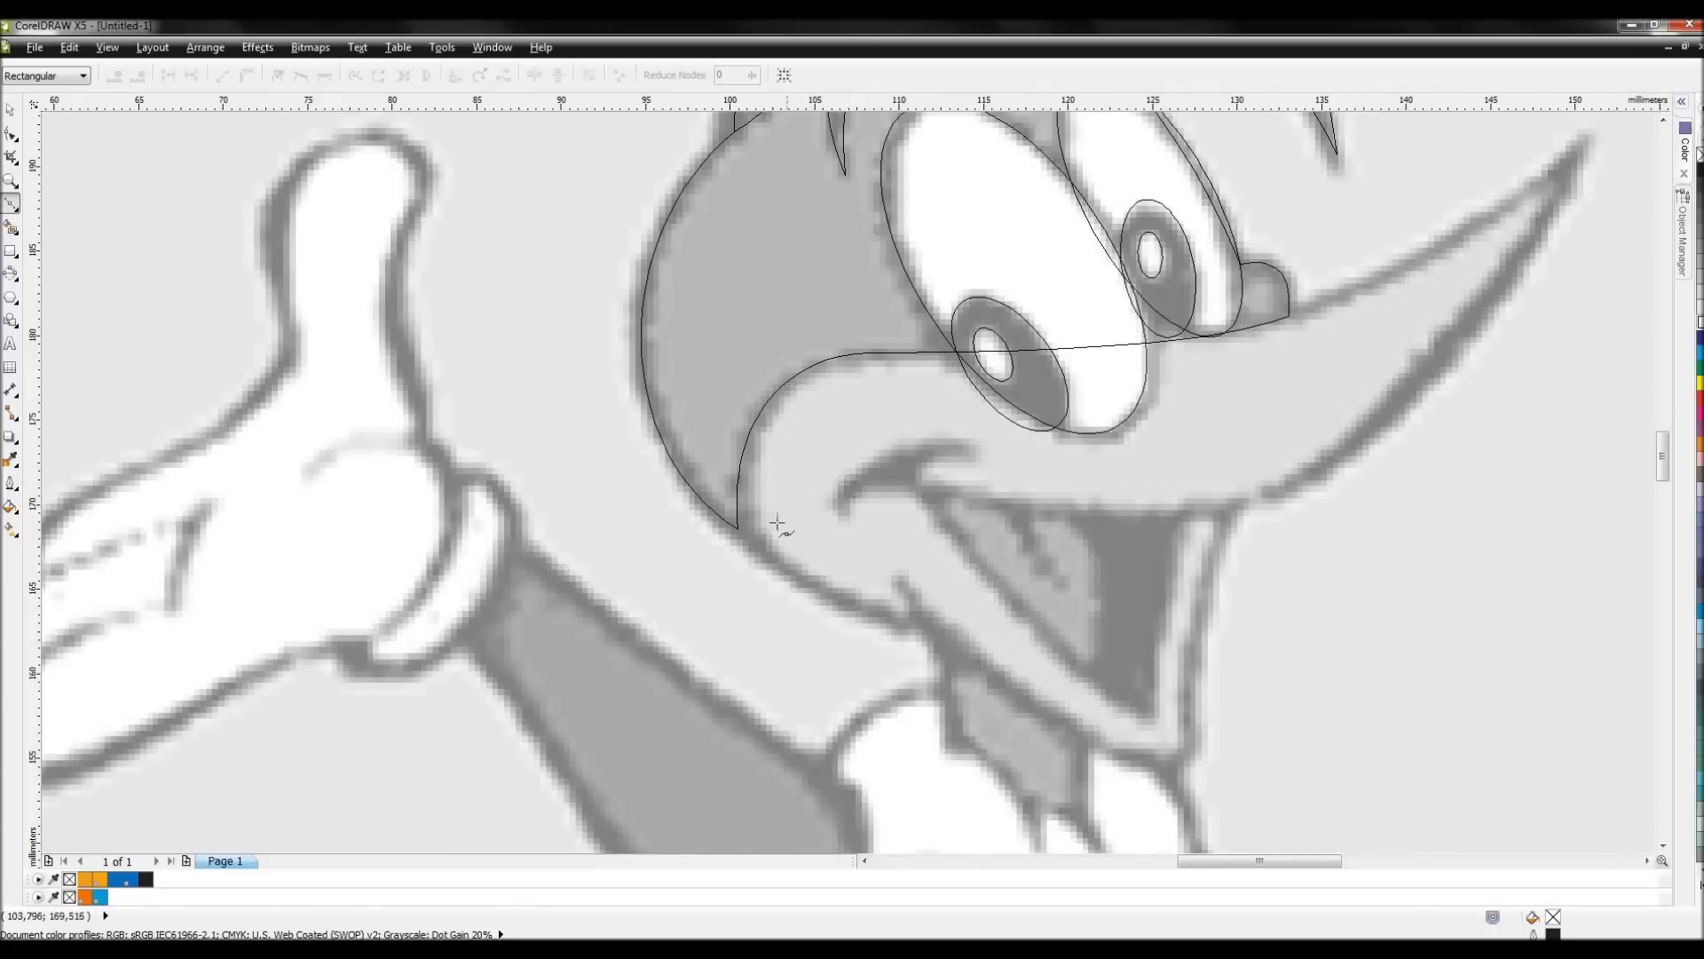
scroll(759, 542, "up", 2)
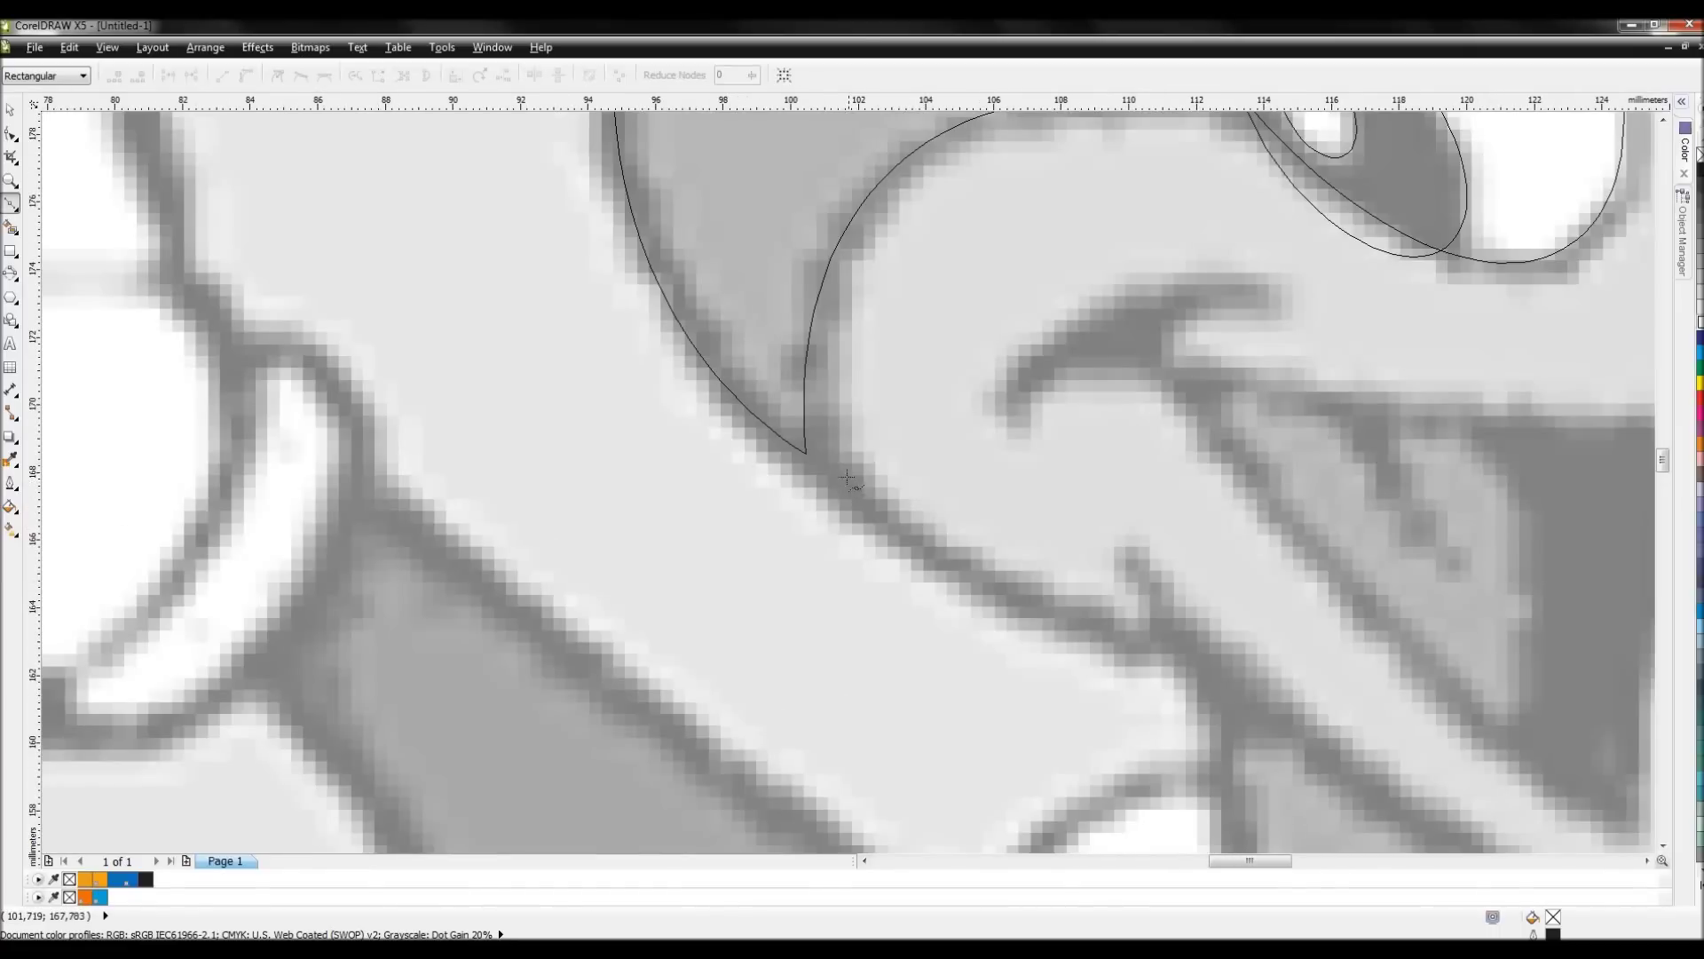
scroll(811, 456, "down", 4)
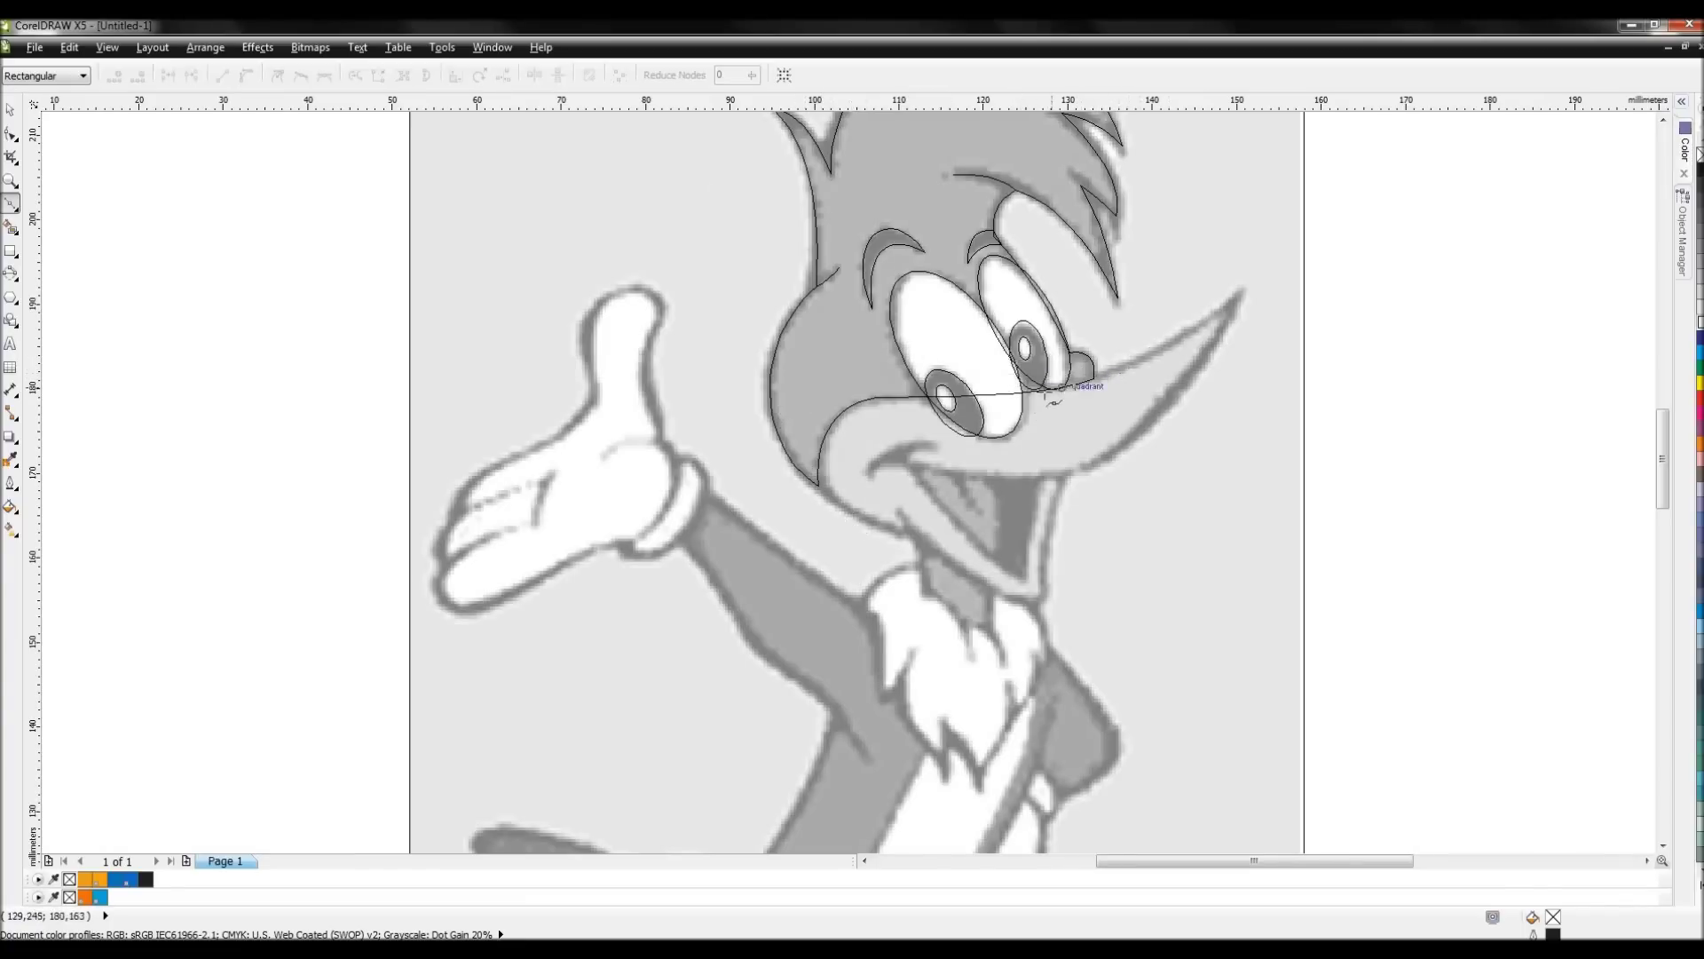
scroll(922, 490, "up", 4)
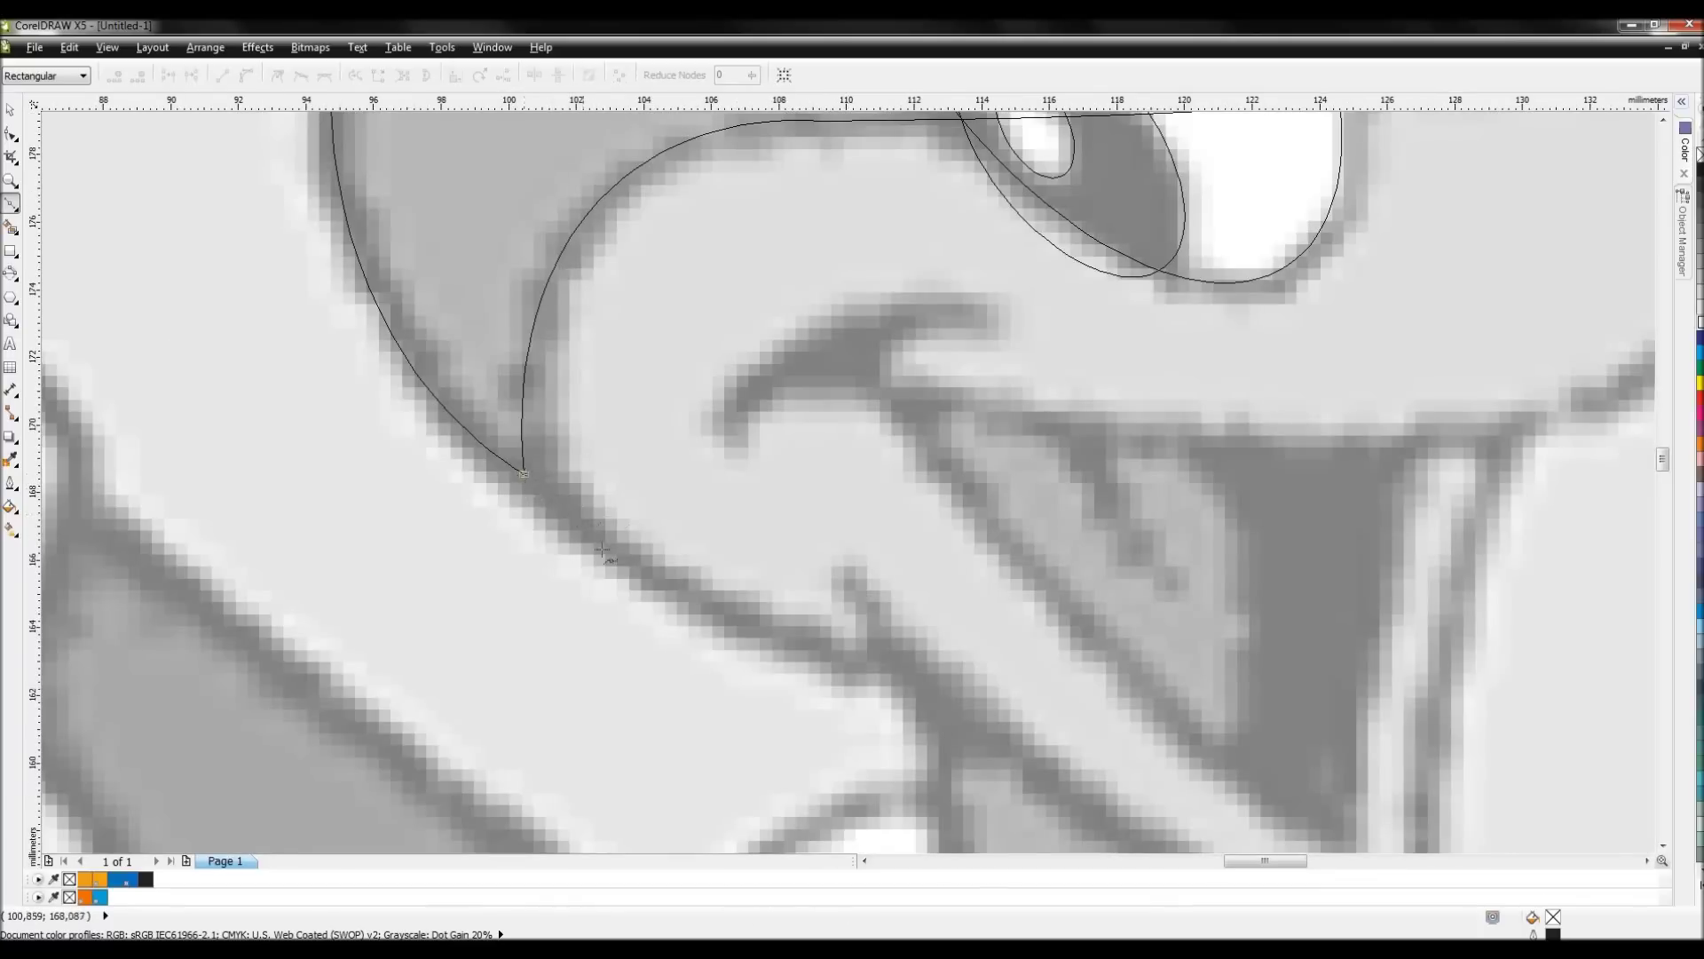
left_click(920, 666)
scroll(920, 666, "down", 2)
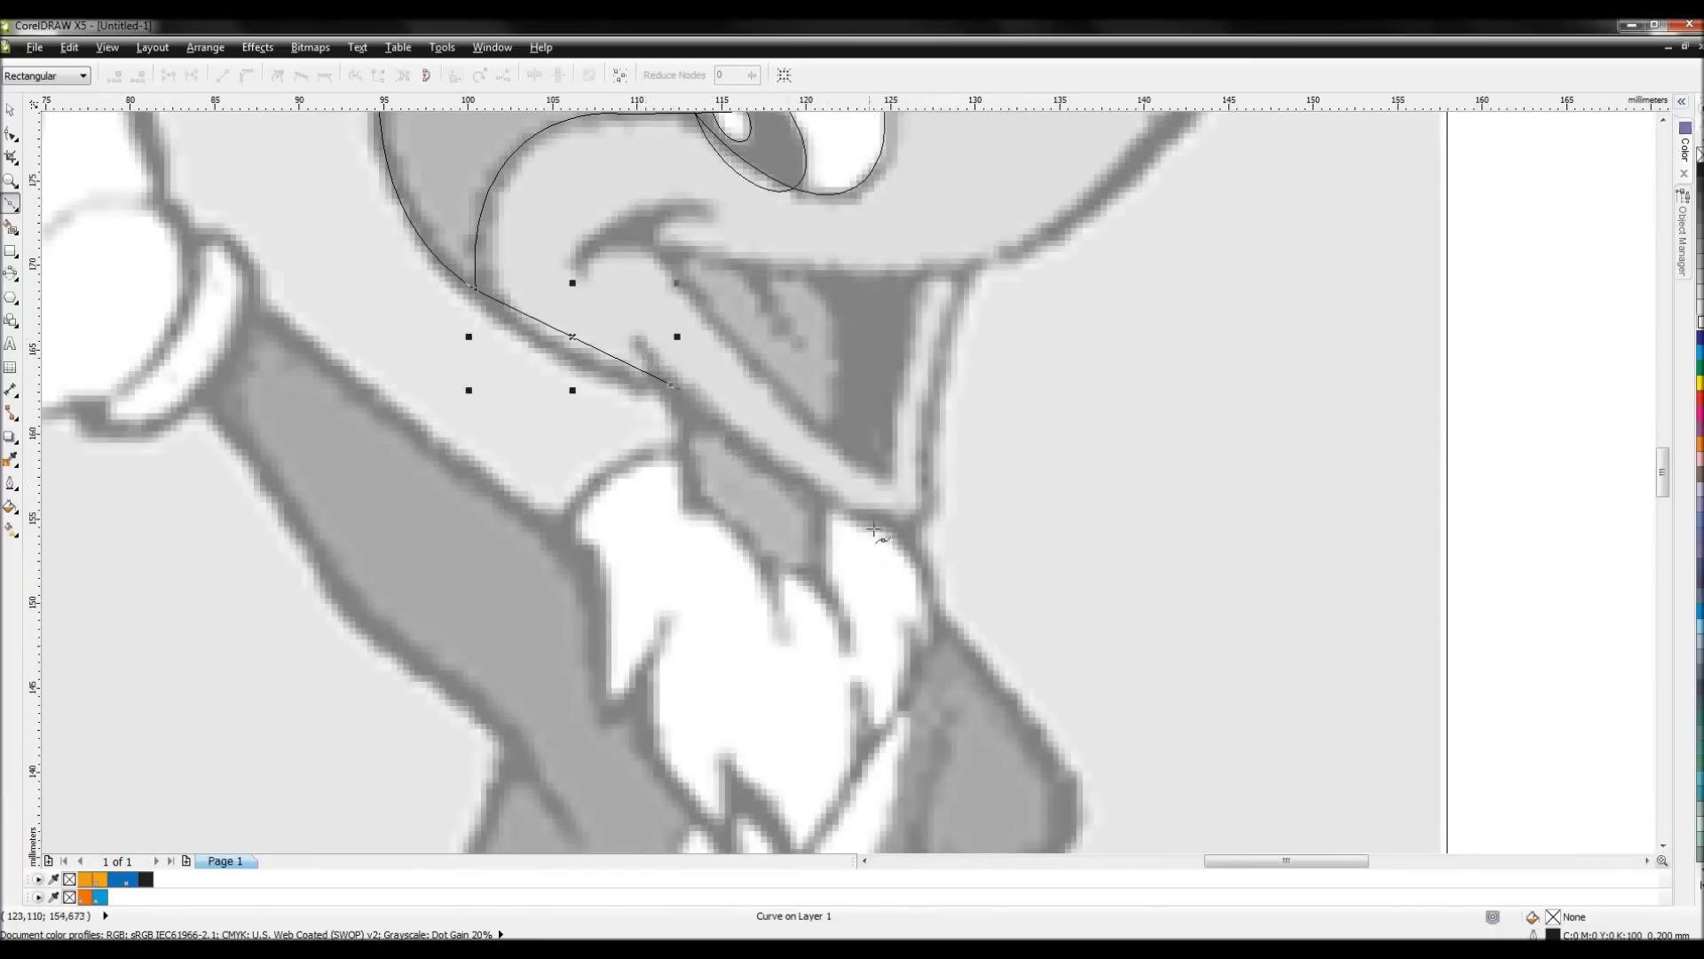
left_click(870, 517)
left_click(923, 488)
left_click(980, 271)
- Continue the beak outline to the beak tip and back to the nose, and close it with straight segments behind the eyes and head
scroll(980, 271, "up", 5)
left_click(1007, 322)
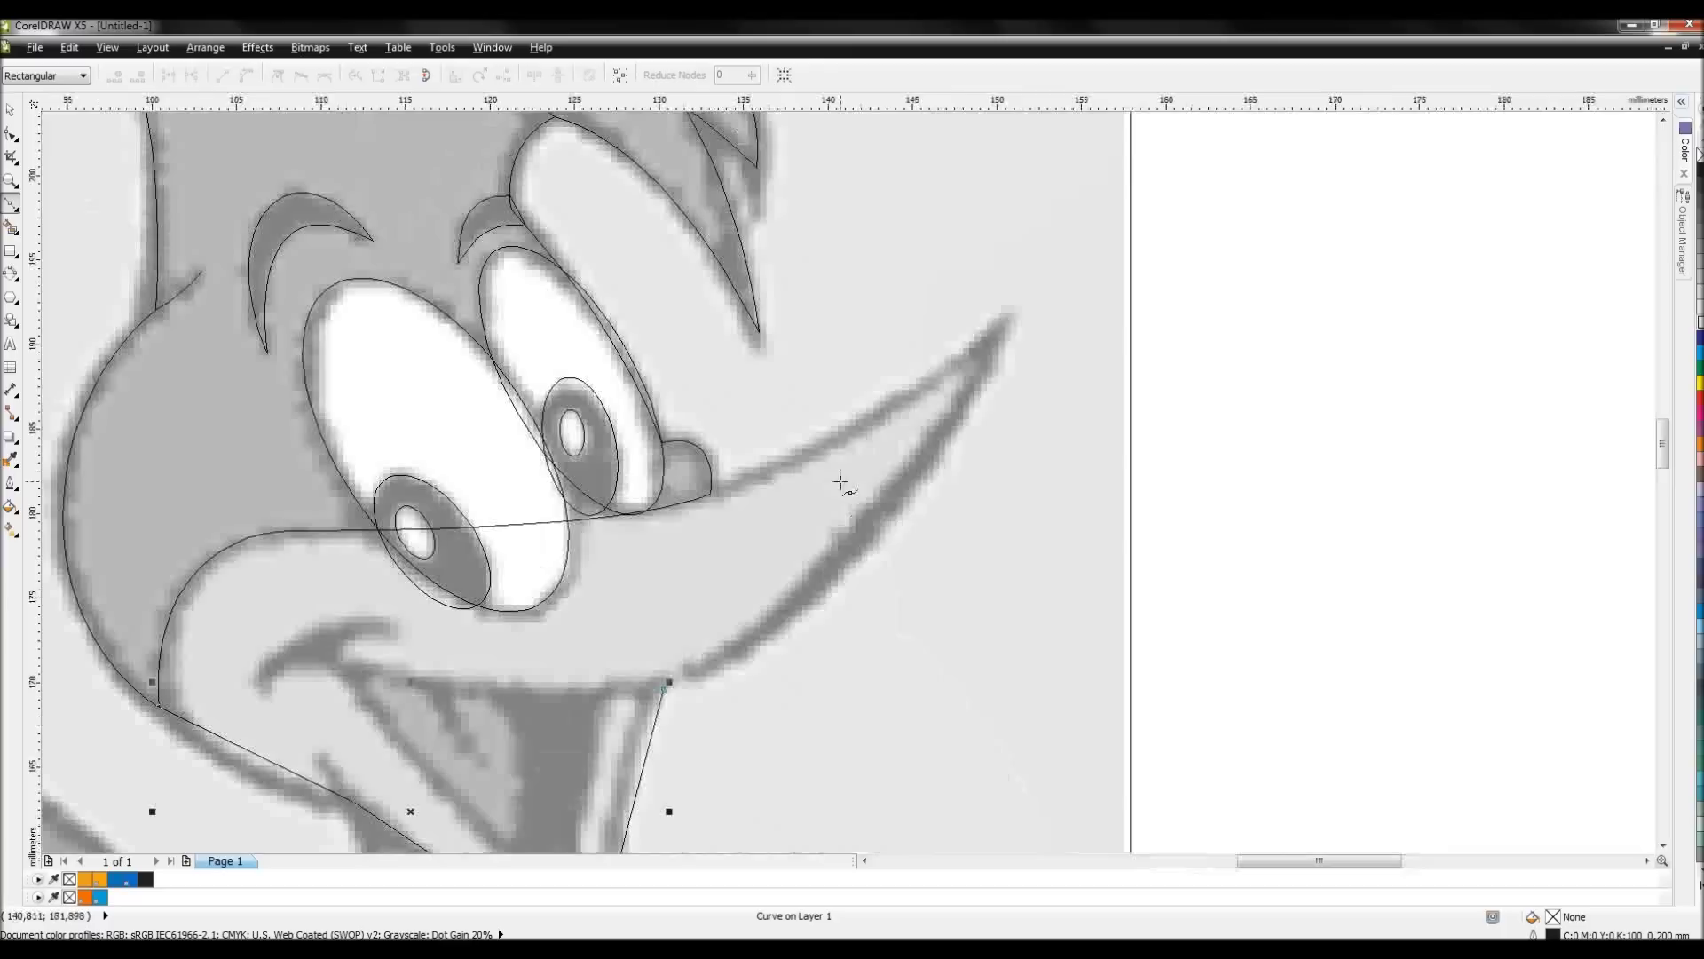
left_click(726, 493)
left_click(194, 473)
left_click(131, 598)
left_click(158, 706)
- Convert the beak outline's visible segments to curves and bend them along the jaw, chin, lower beak and both edges of the upper beak
key("F10")
scroll(811, 704, "down", 2)
scroll(860, 476, "up", 3)
scroll(832, 495, "down", 2)
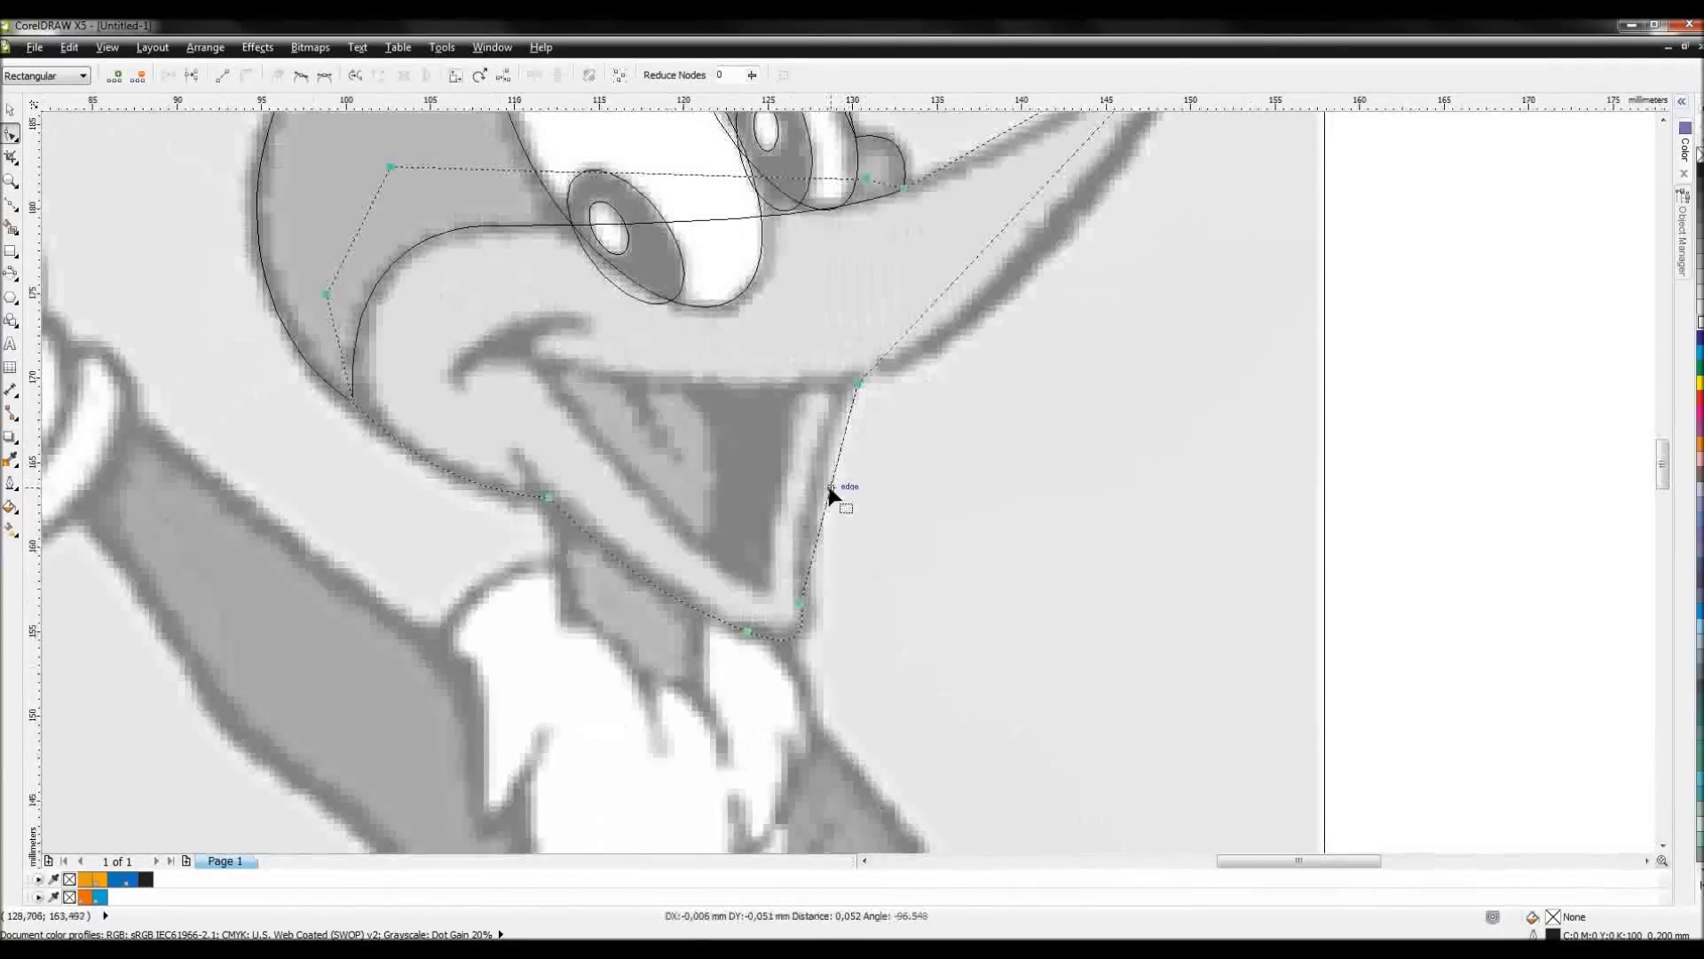
scroll(855, 486, "up", 1)
scroll(982, 380, "down", 2)
scroll(844, 487, "up", 2)
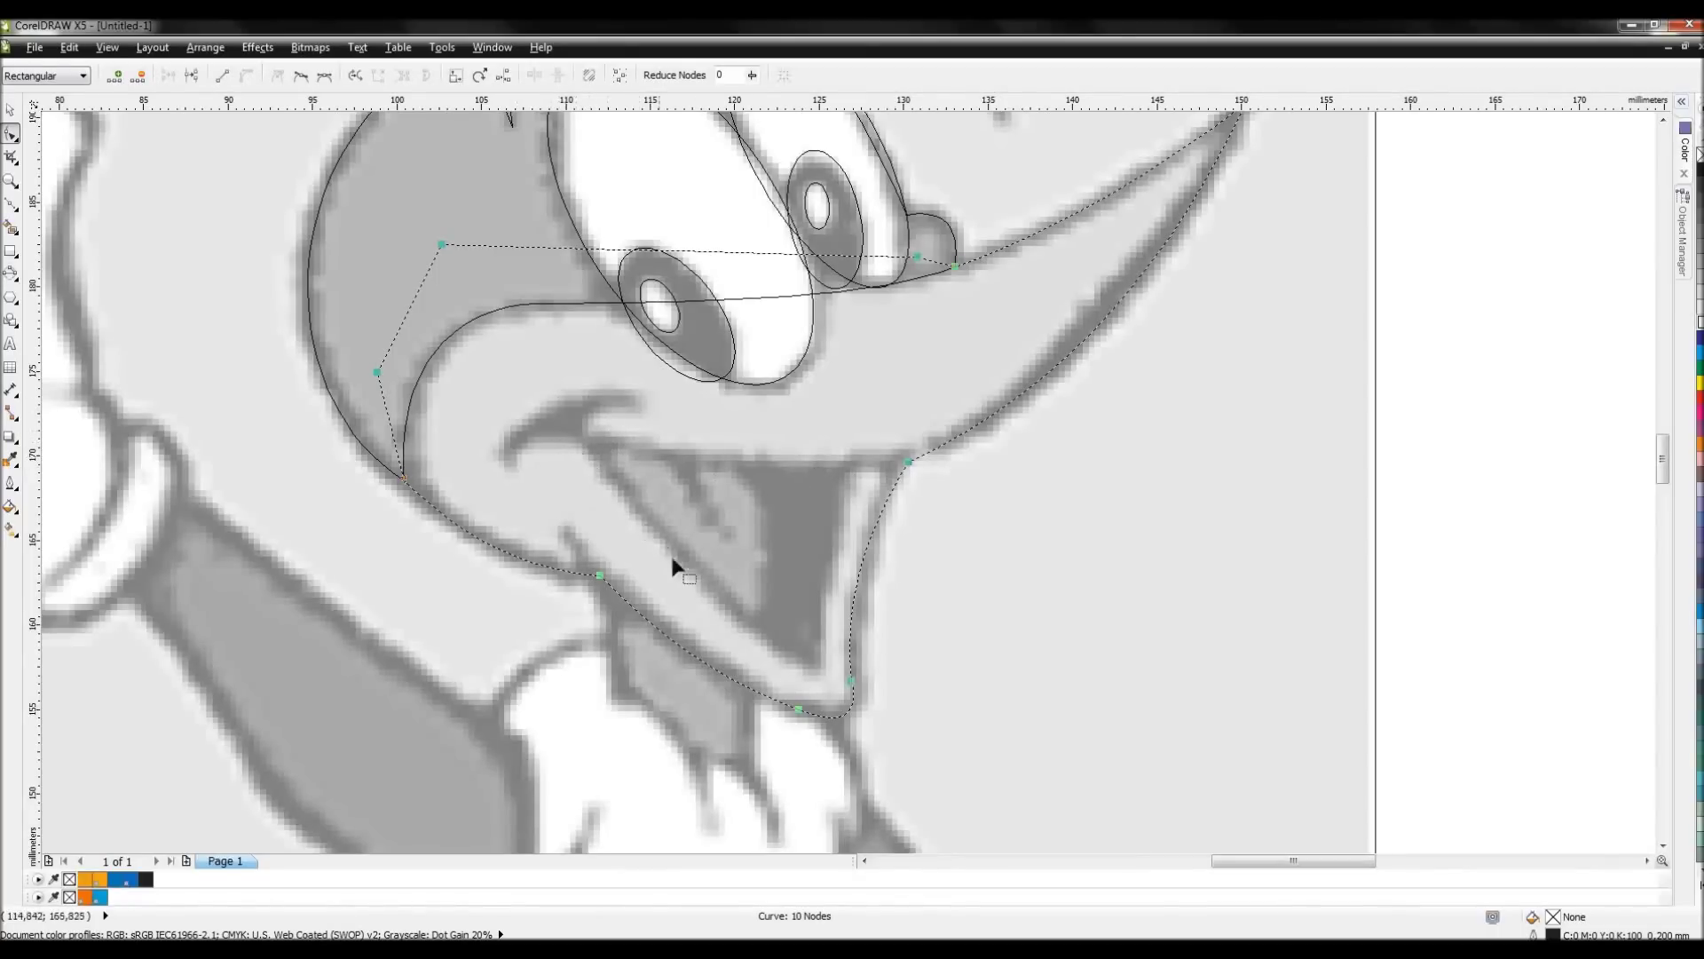
- Start the mouth outline with straight segments from the front mouth corner along the upper lip and around the smile crease's upper tip
key("F5")
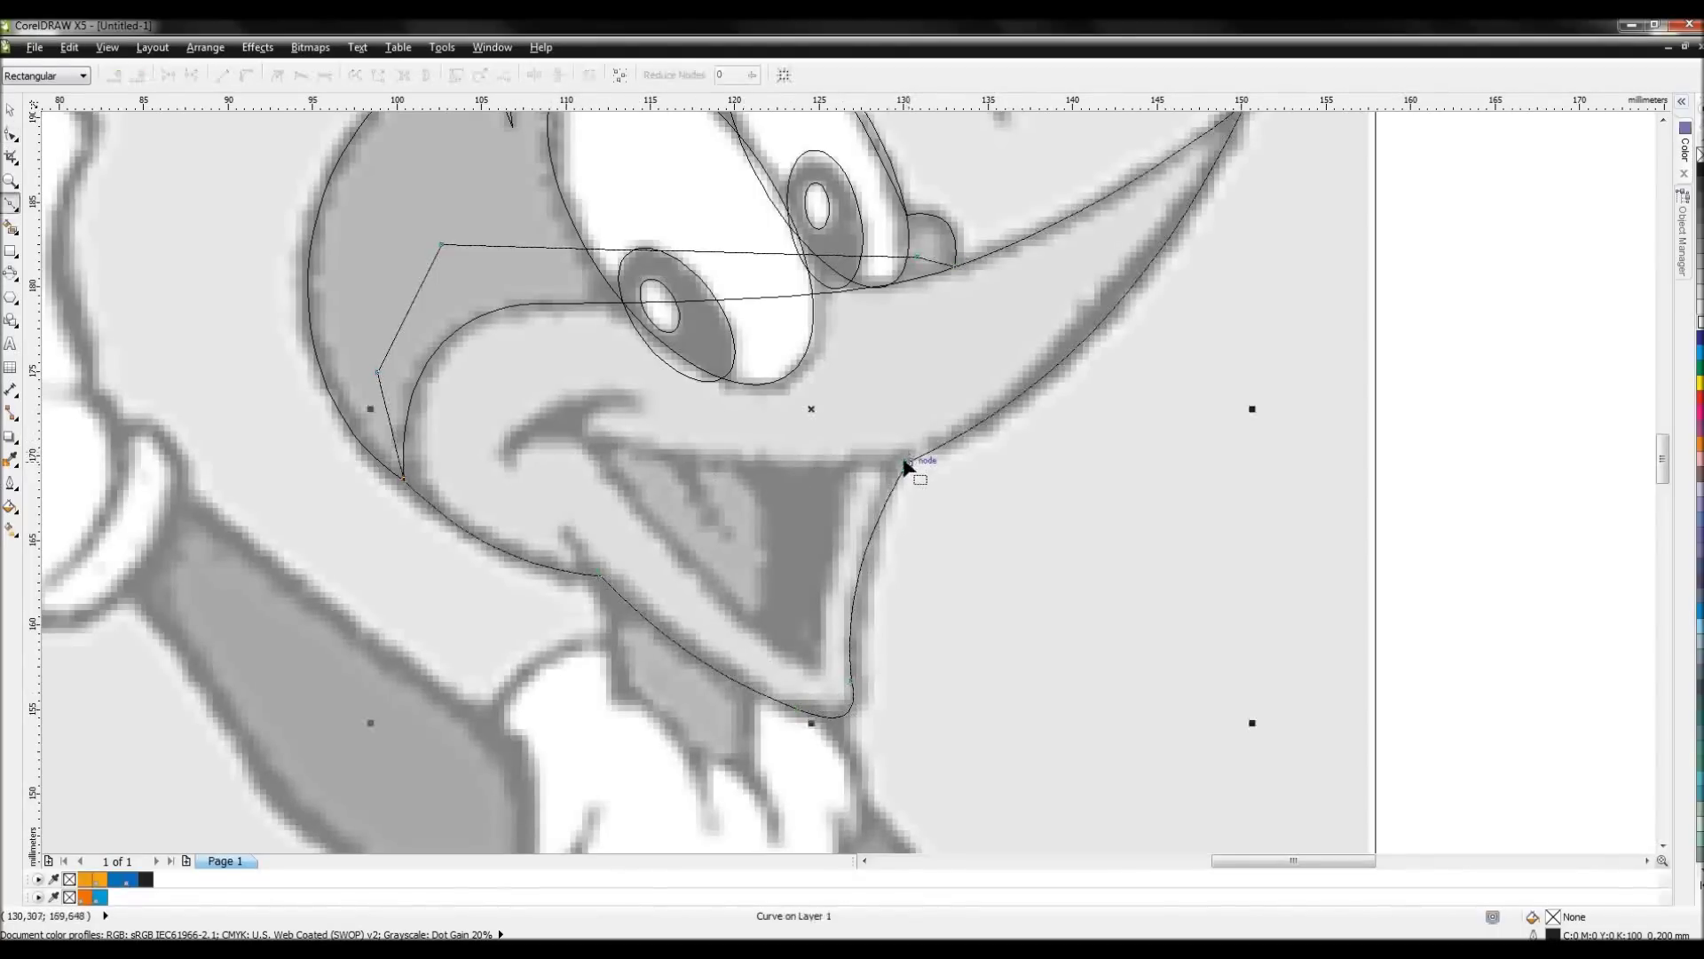
left_click(905, 464)
scroll(905, 466, "up", 5)
scroll(1084, 438, "down", 2)
left_click(1107, 407)
left_click(943, 302)
left_click(1117, 224)
left_click(1132, 269)
- Continue the mouth outline around the crease's lower tip, along the lower lip to the mouth's bottom, and close it at the front corner
left_click(589, 467)
left_click(625, 519)
left_click(731, 397)
left_click(1022, 548)
scroll(852, 483, "down", 2)
left_click(974, 616)
left_click(1025, 606)
left_click(1094, 223)
left_click(1222, 198)
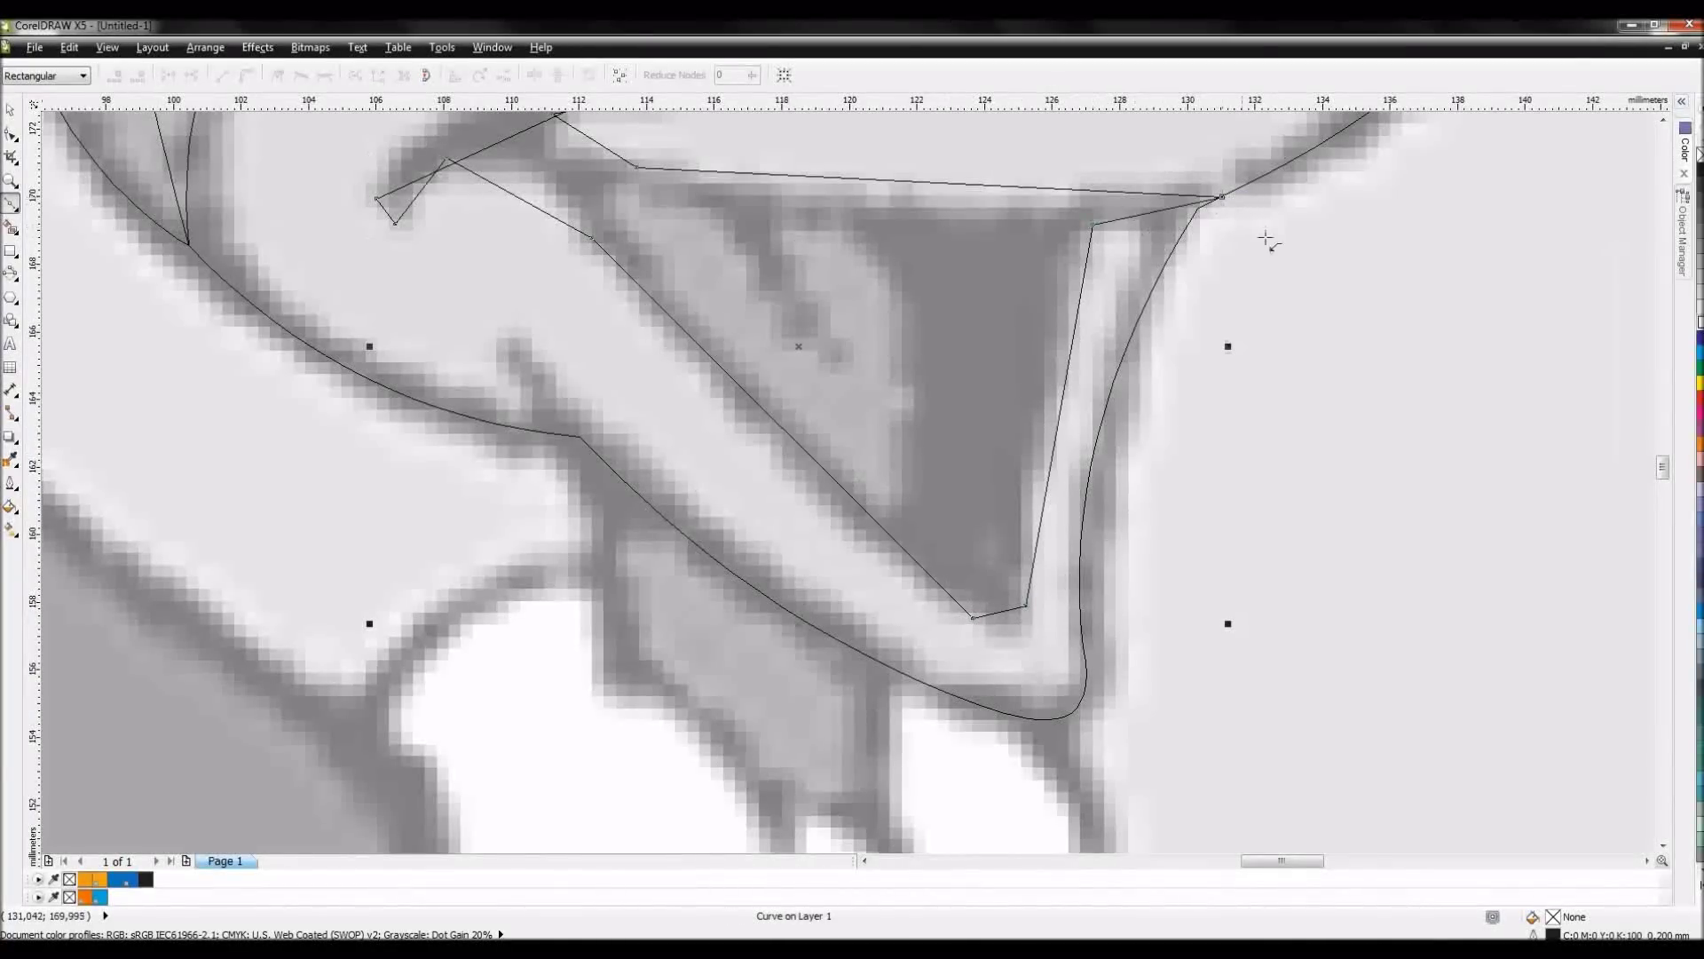
- Convert the mouth outline's upper lip segments to curves and bend them along the lip and around the notch beneath the smile crease
scroll(1268, 240, "down", 4)
scroll(862, 480, "up", 3)
right_click(759, 442)
key("Escape")
key("F10")
left_click_drag(787, 410, 788, 414)
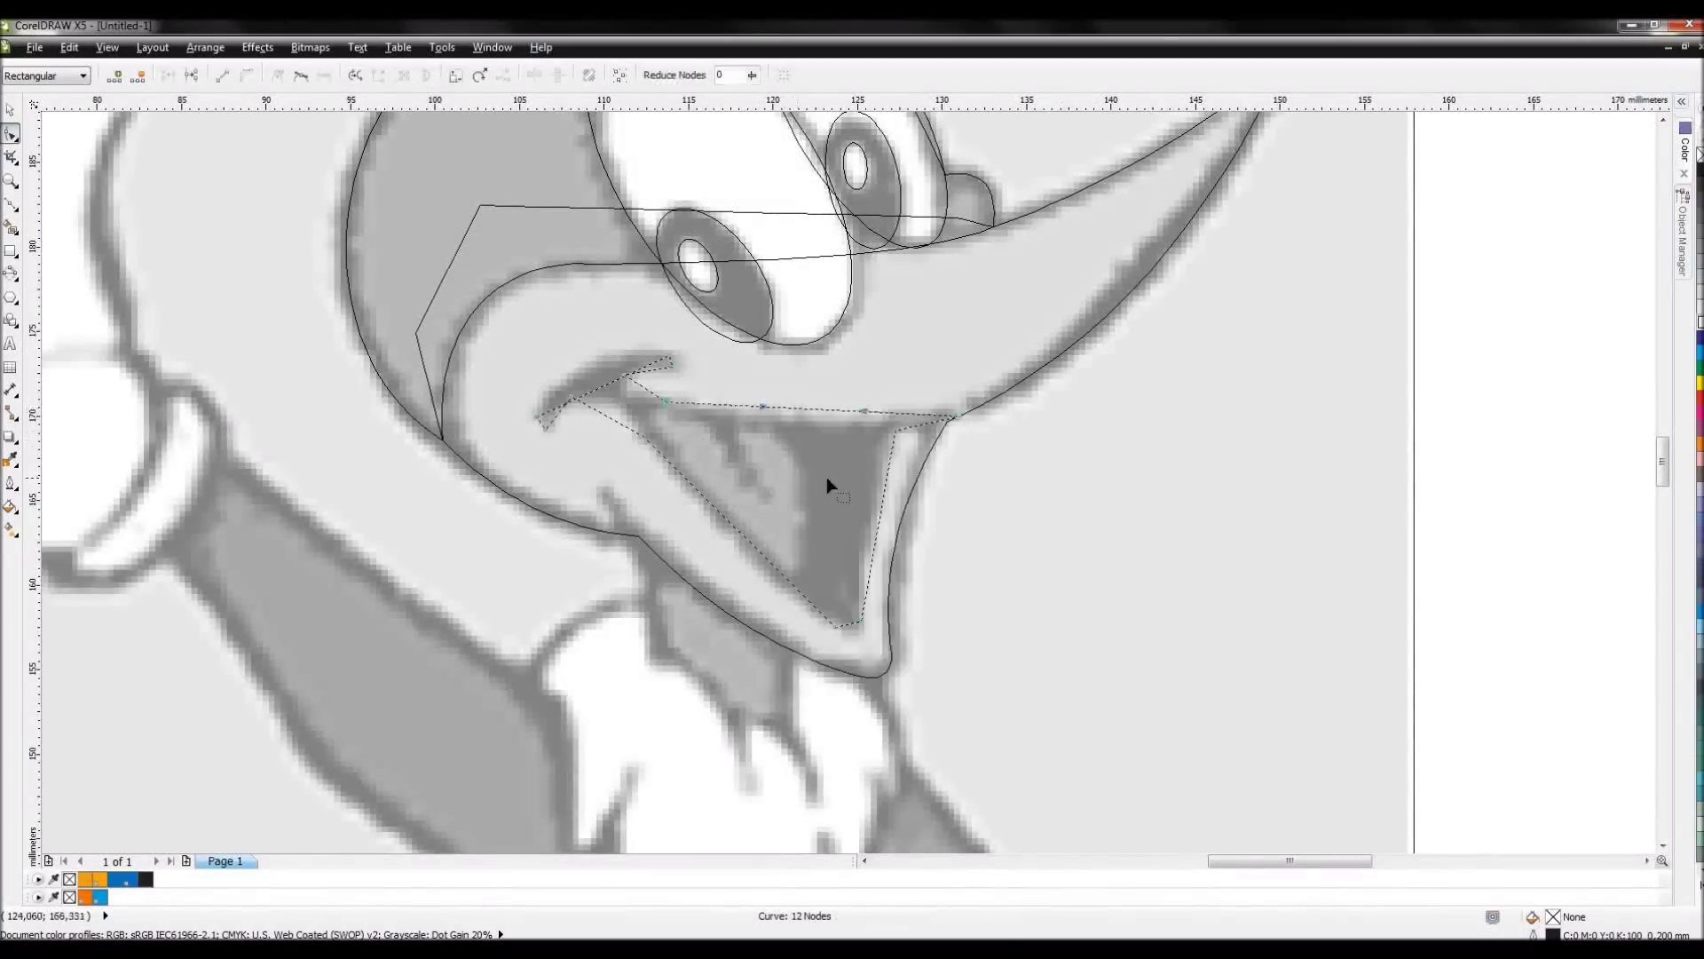
scroll(825, 483, "up", 2)
left_click_drag(843, 415, 848, 418)
left_click_drag(526, 350, 529, 396)
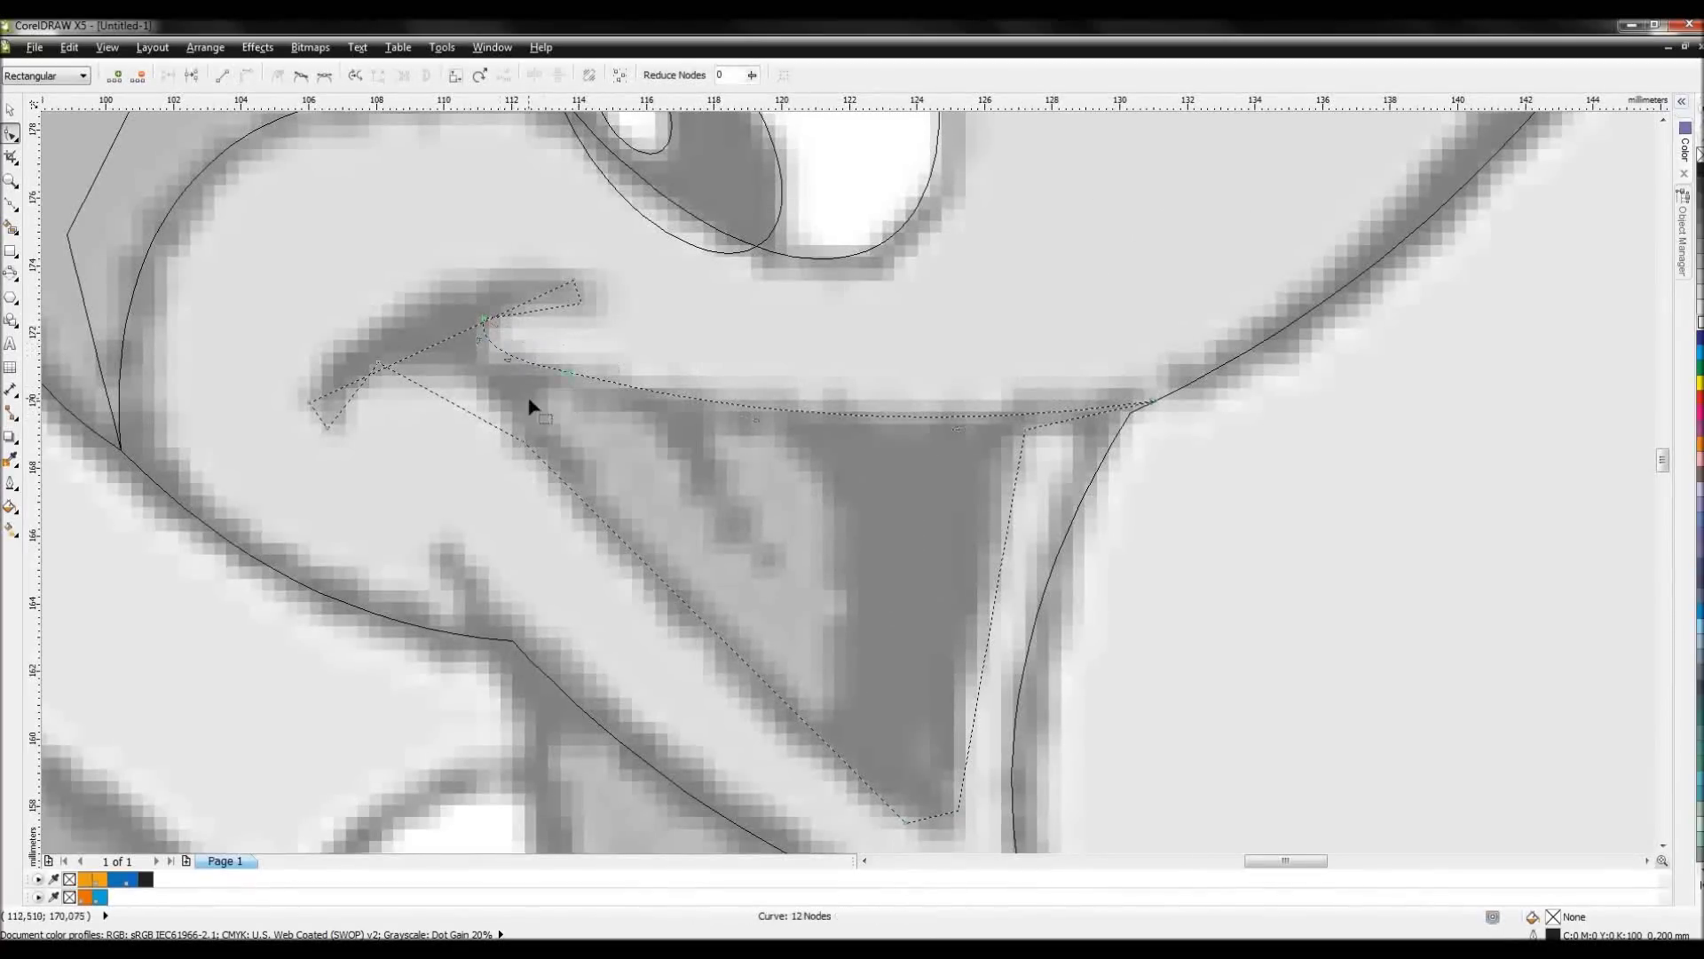
left_click_drag(538, 313, 524, 312)
- Bend the smile crease's edges along the dark shape and round its lower and upper tips
scroll(318, 414, "up", 2)
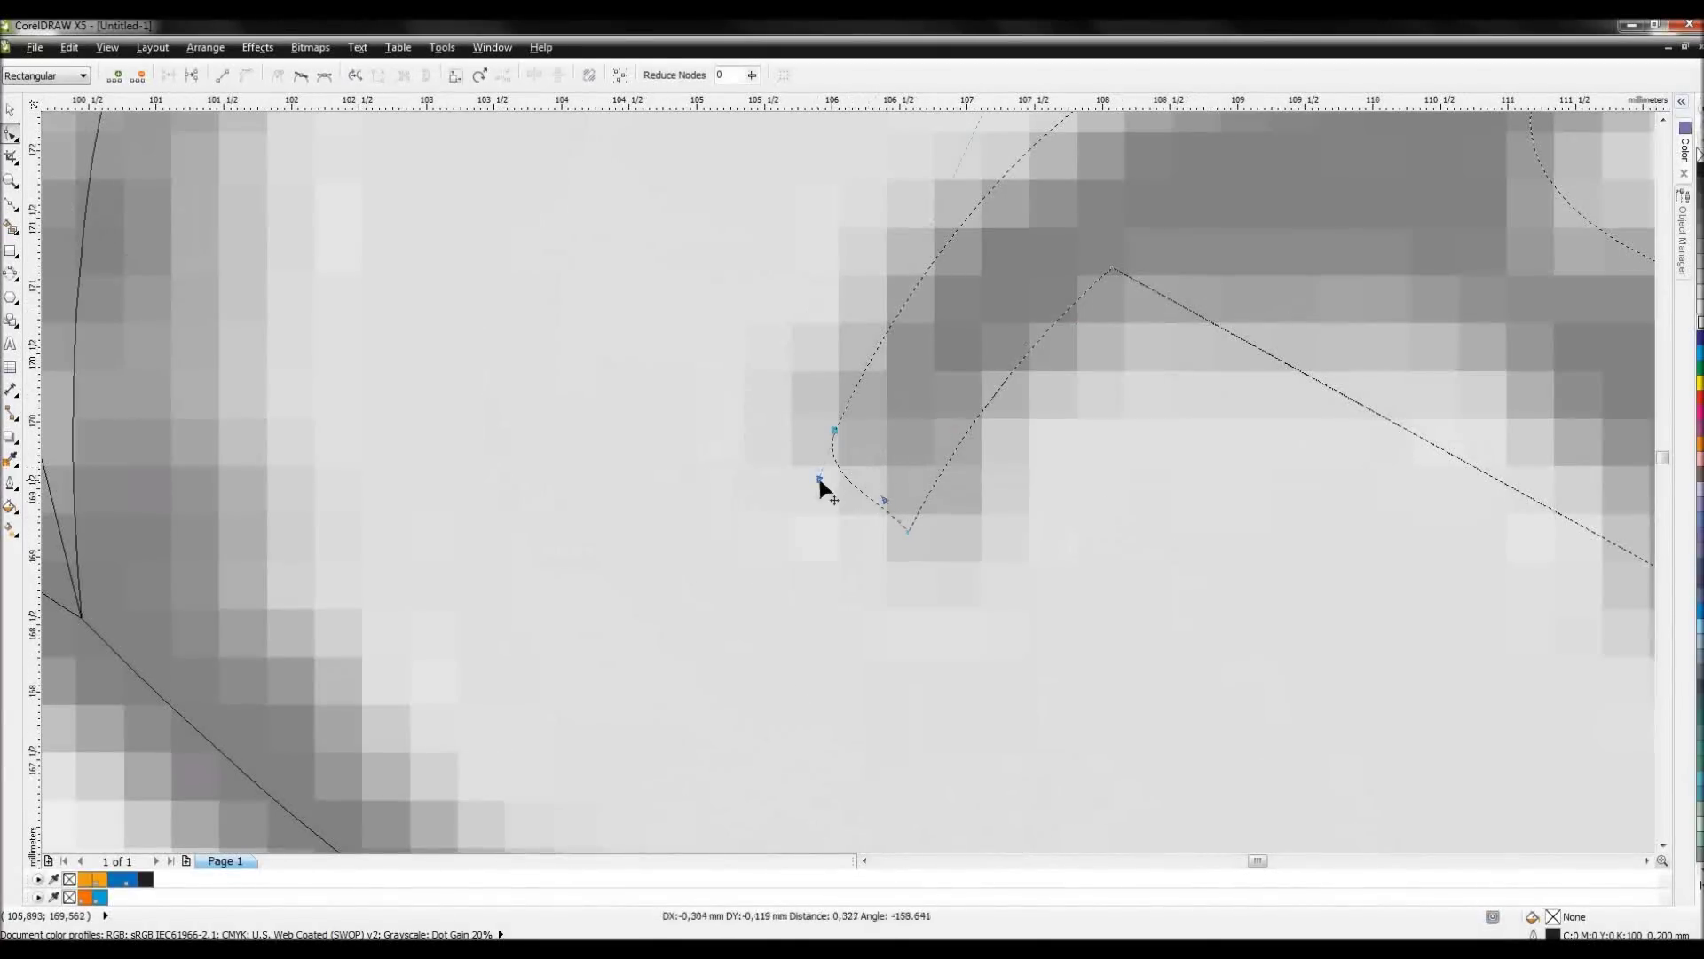
scroll(854, 473, "down", 2)
scroll(844, 449, "up", 2)
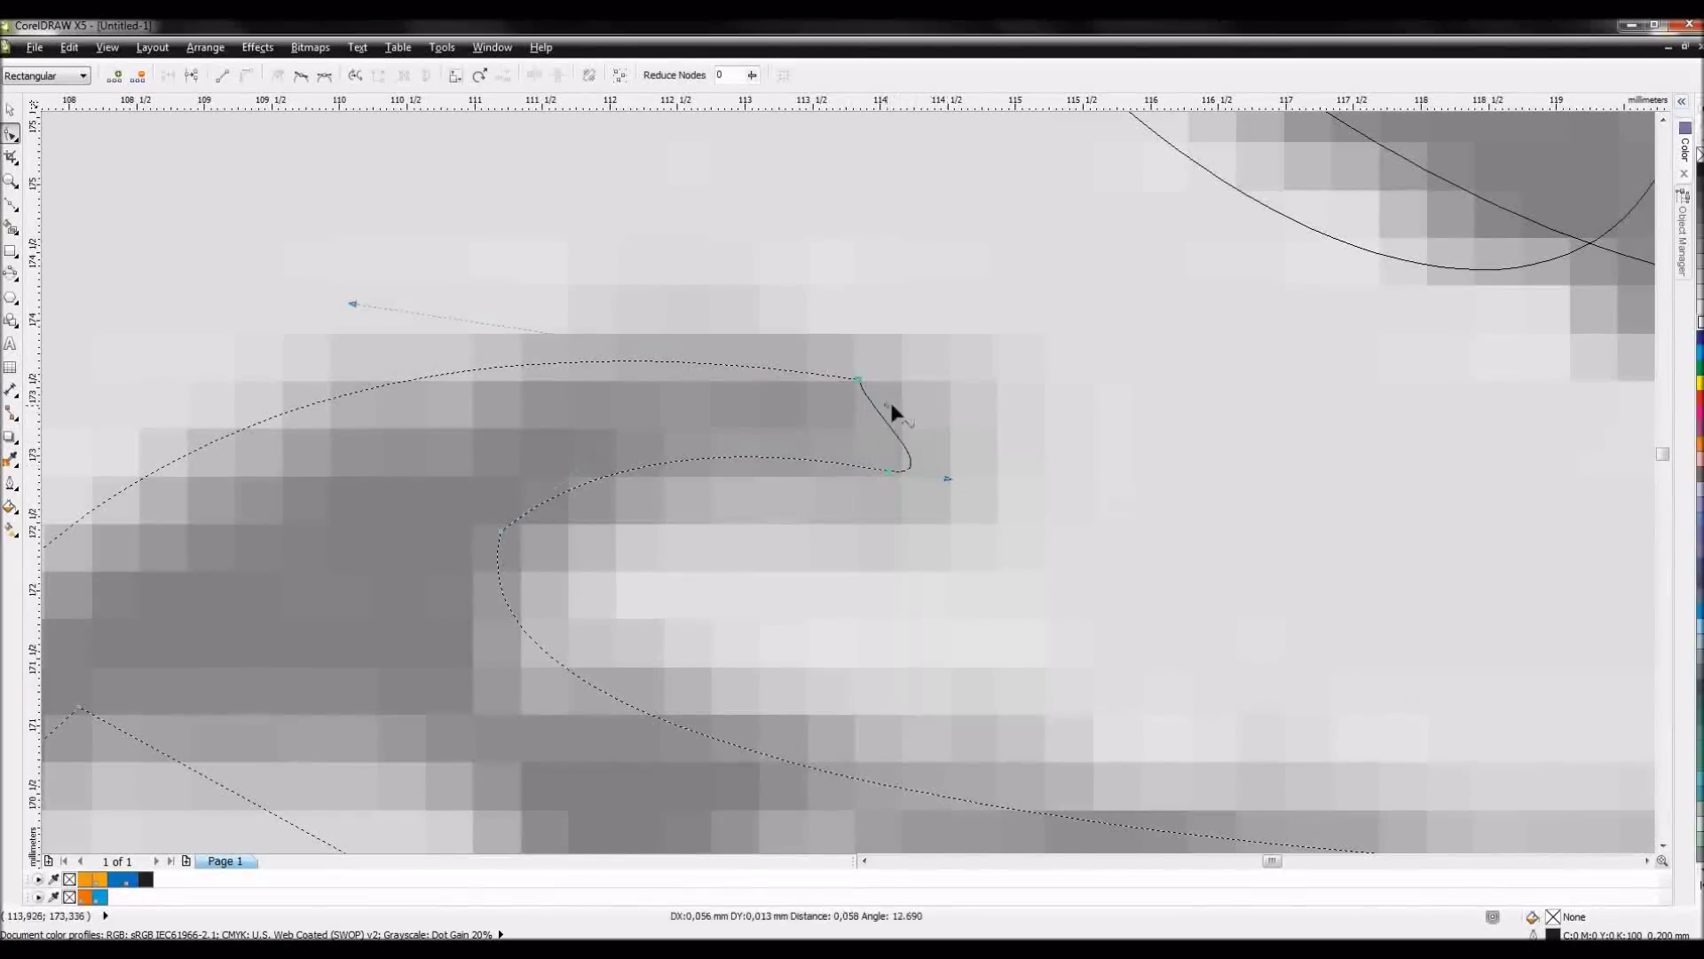
- Convert the mouth's lower lip edge to a curve and bend it smoothly from the smile crease toward the mouth's bottom
scroll(831, 490, "down", 1)
right_click(831, 490)
left_click(906, 583)
scroll(846, 486, "down", 1)
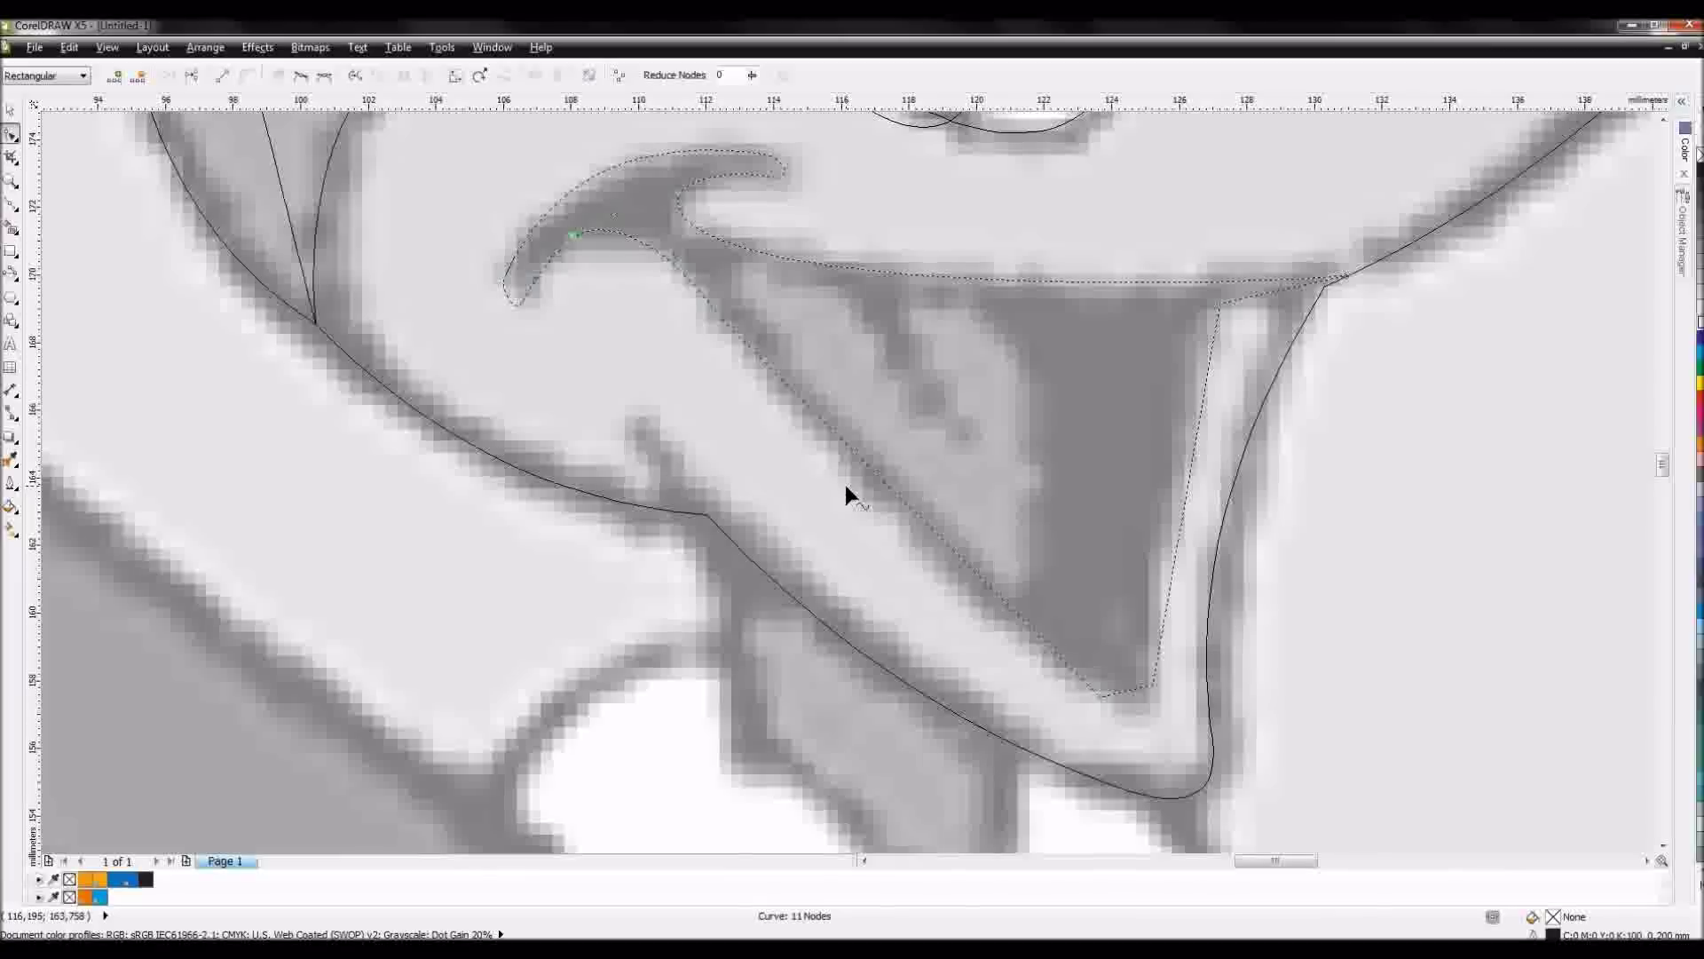
right_click(891, 490)
left_click(950, 536)
- Convert the short segment at the mouth's bottom to a curve and bend it outward into a rounded corner
scroll(849, 490, "up", 2)
scroll(850, 491, "down", 1)
right_click(883, 494)
left_click(914, 572)
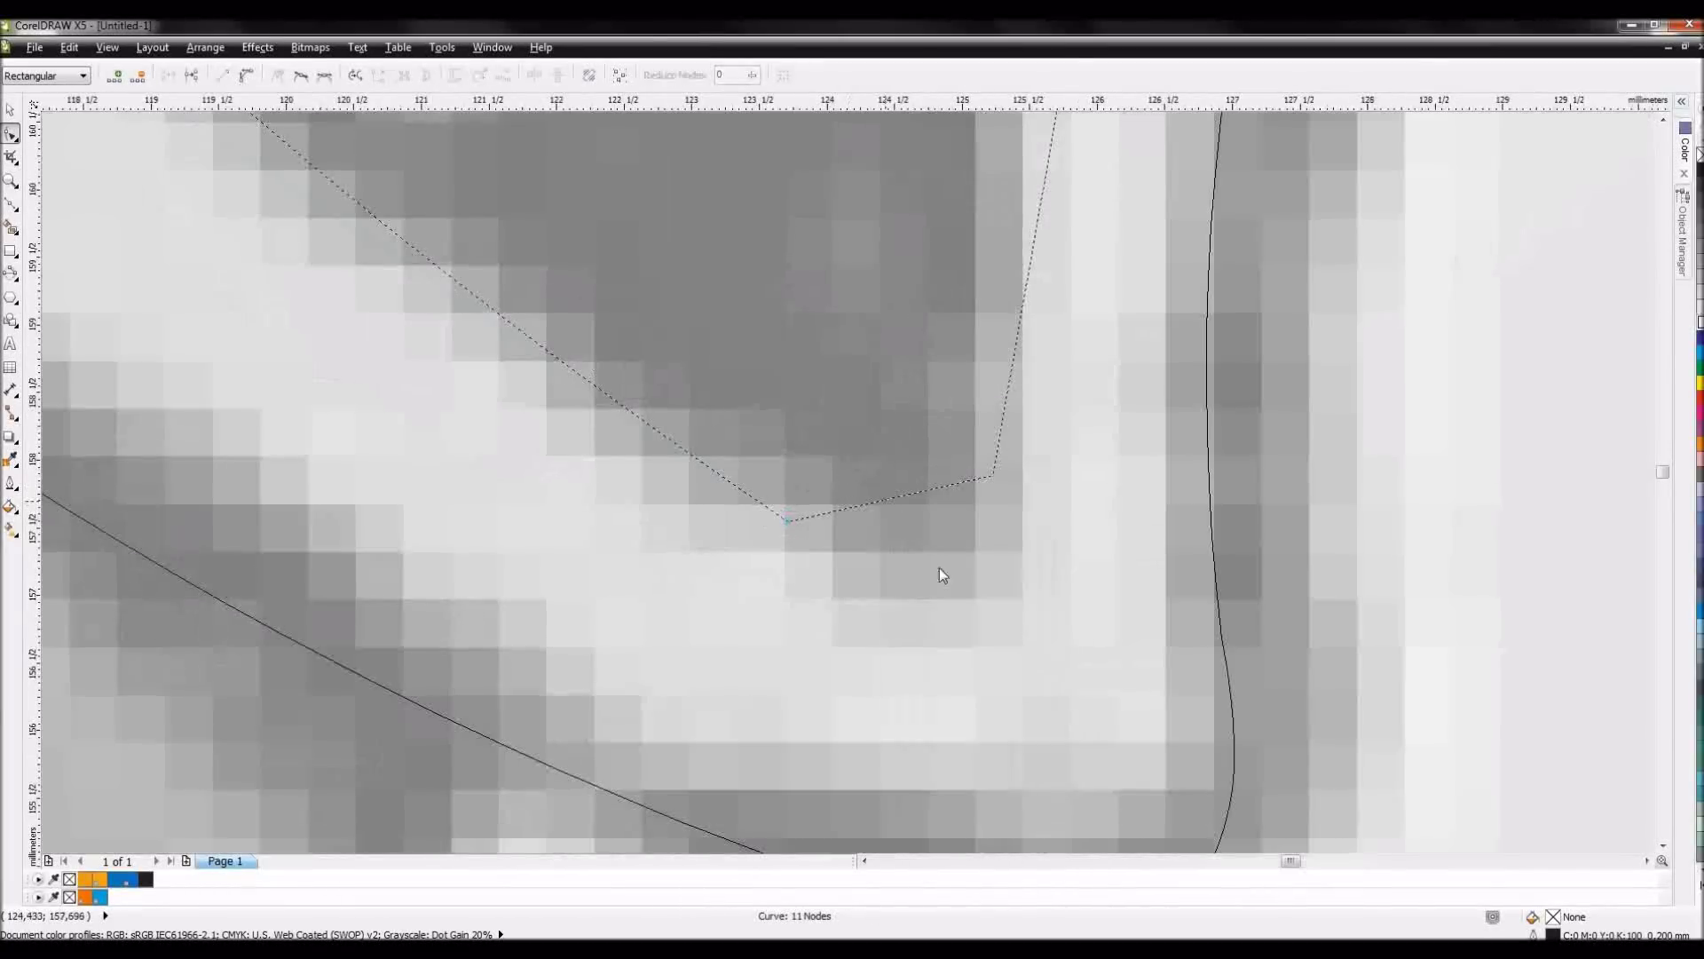
left_click_drag(868, 514, 980, 550)
scroll(863, 448, "down", 2)
- Convert the mouth's front edge to a curve and bend it inward along the inner side of the lower beak
right_click(862, 448)
key("Escape")
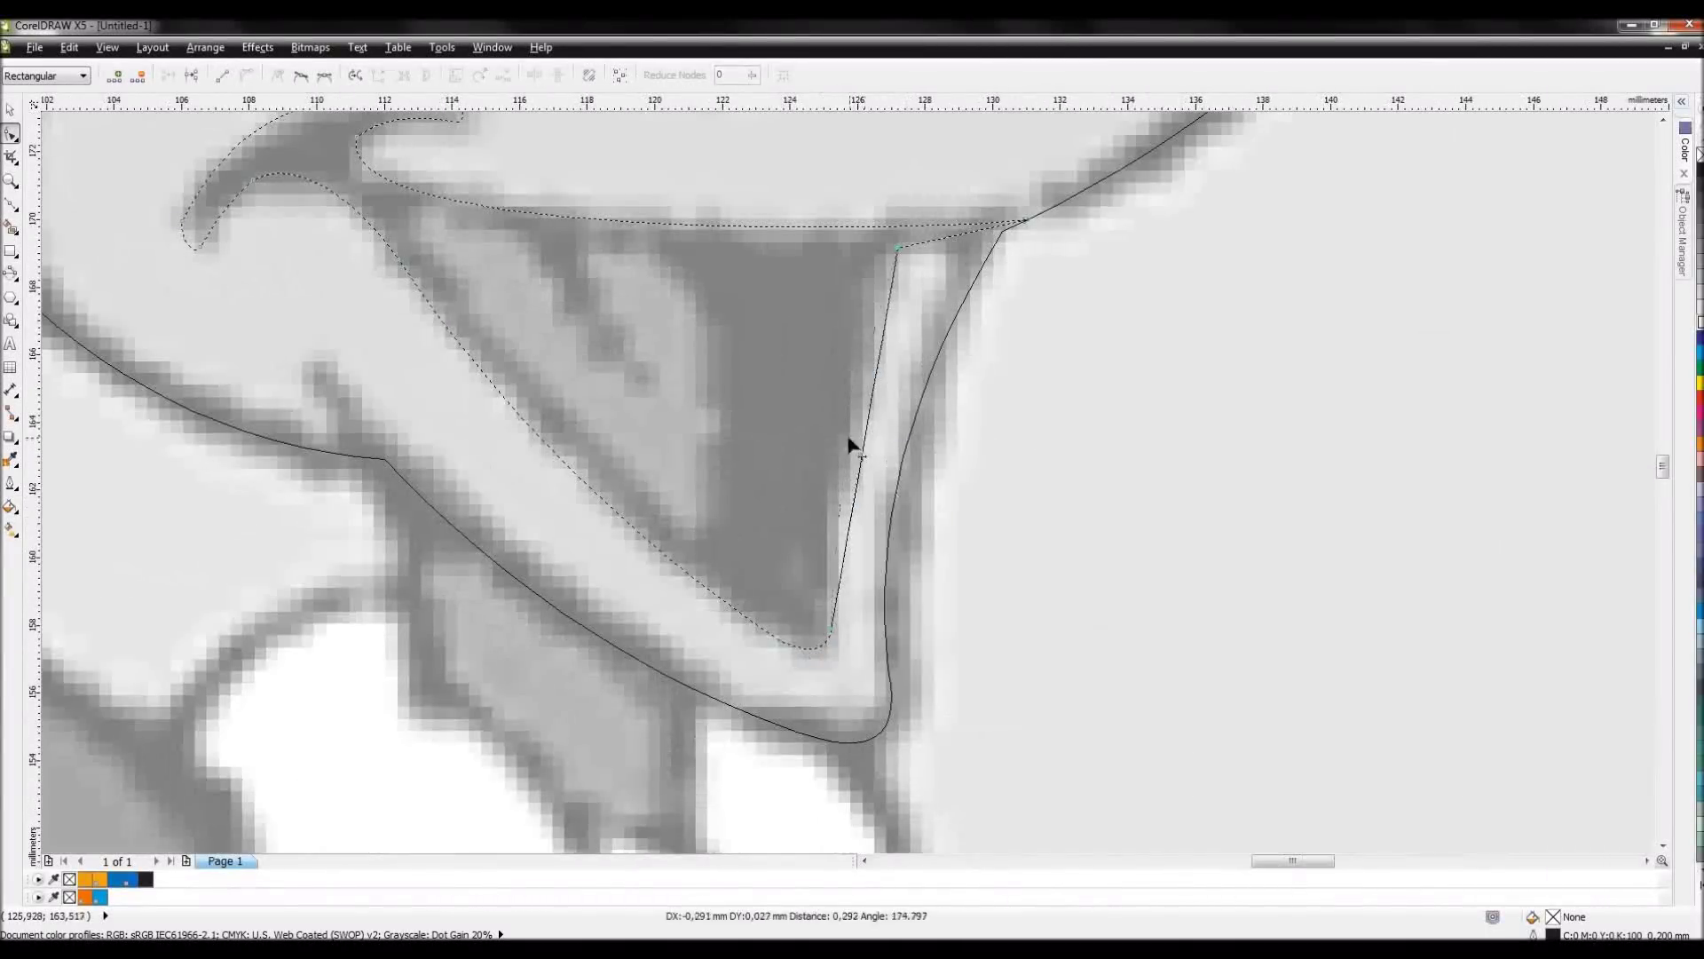
scroll(860, 445, "down", 2)
scroll(898, 495, "up", 2)
scroll(955, 479, "down", 2)
scroll(945, 530, "up", 2)
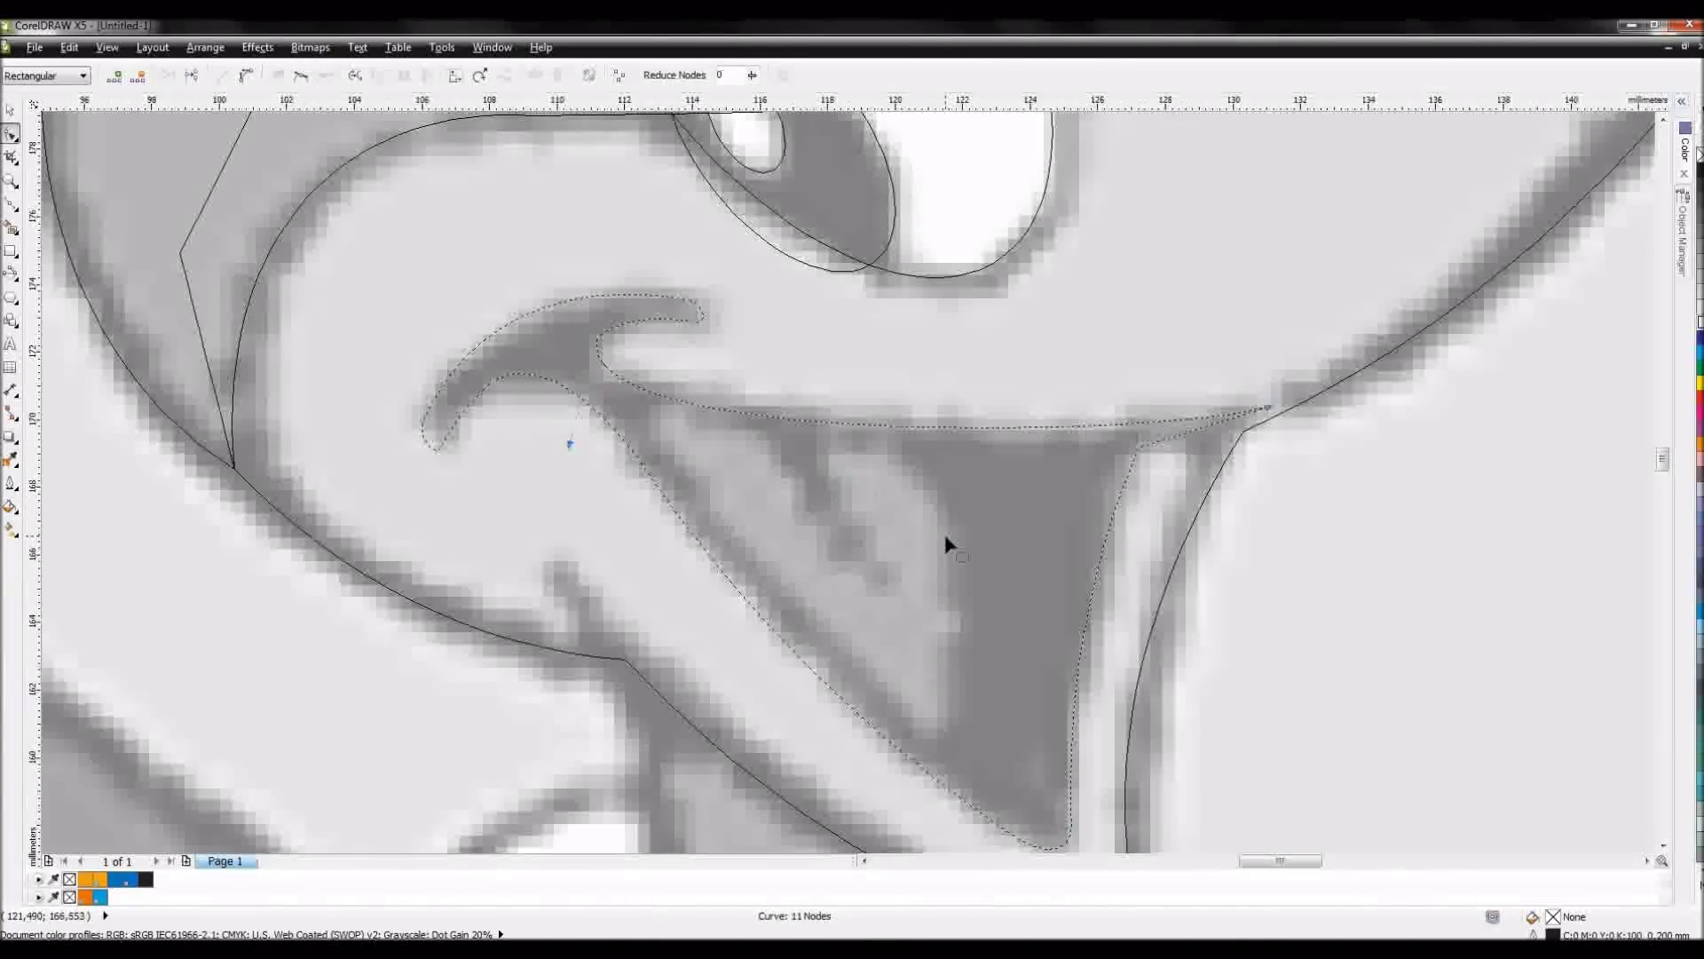
scroll(849, 480, "down", 2)
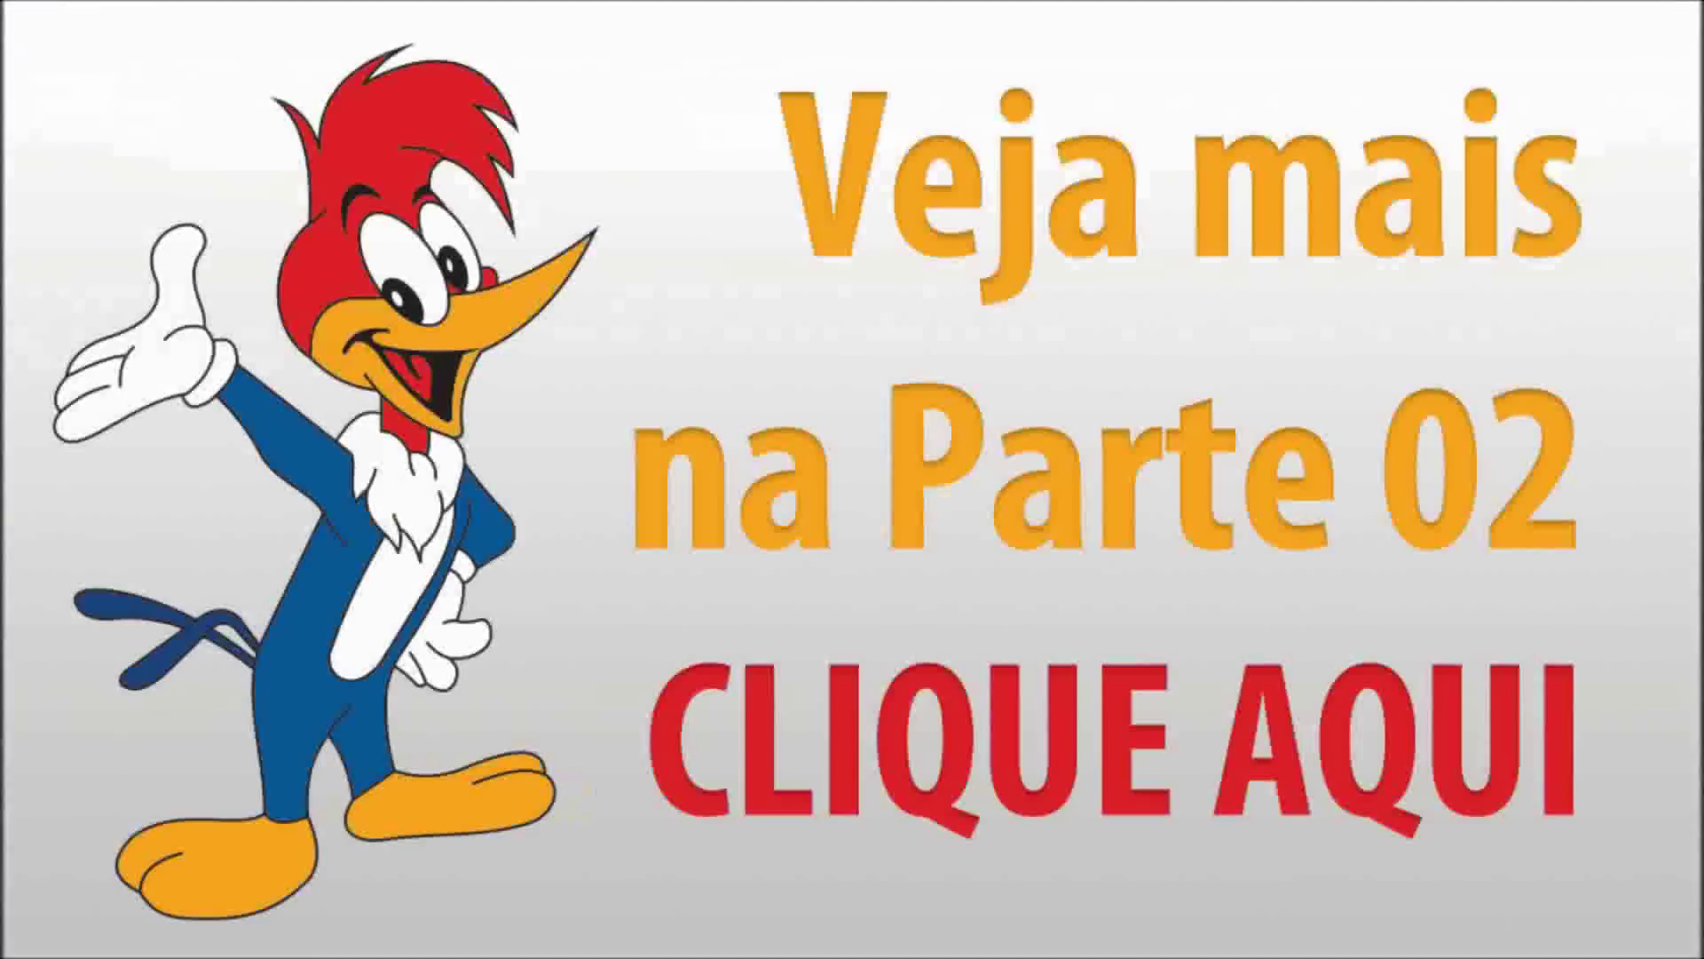